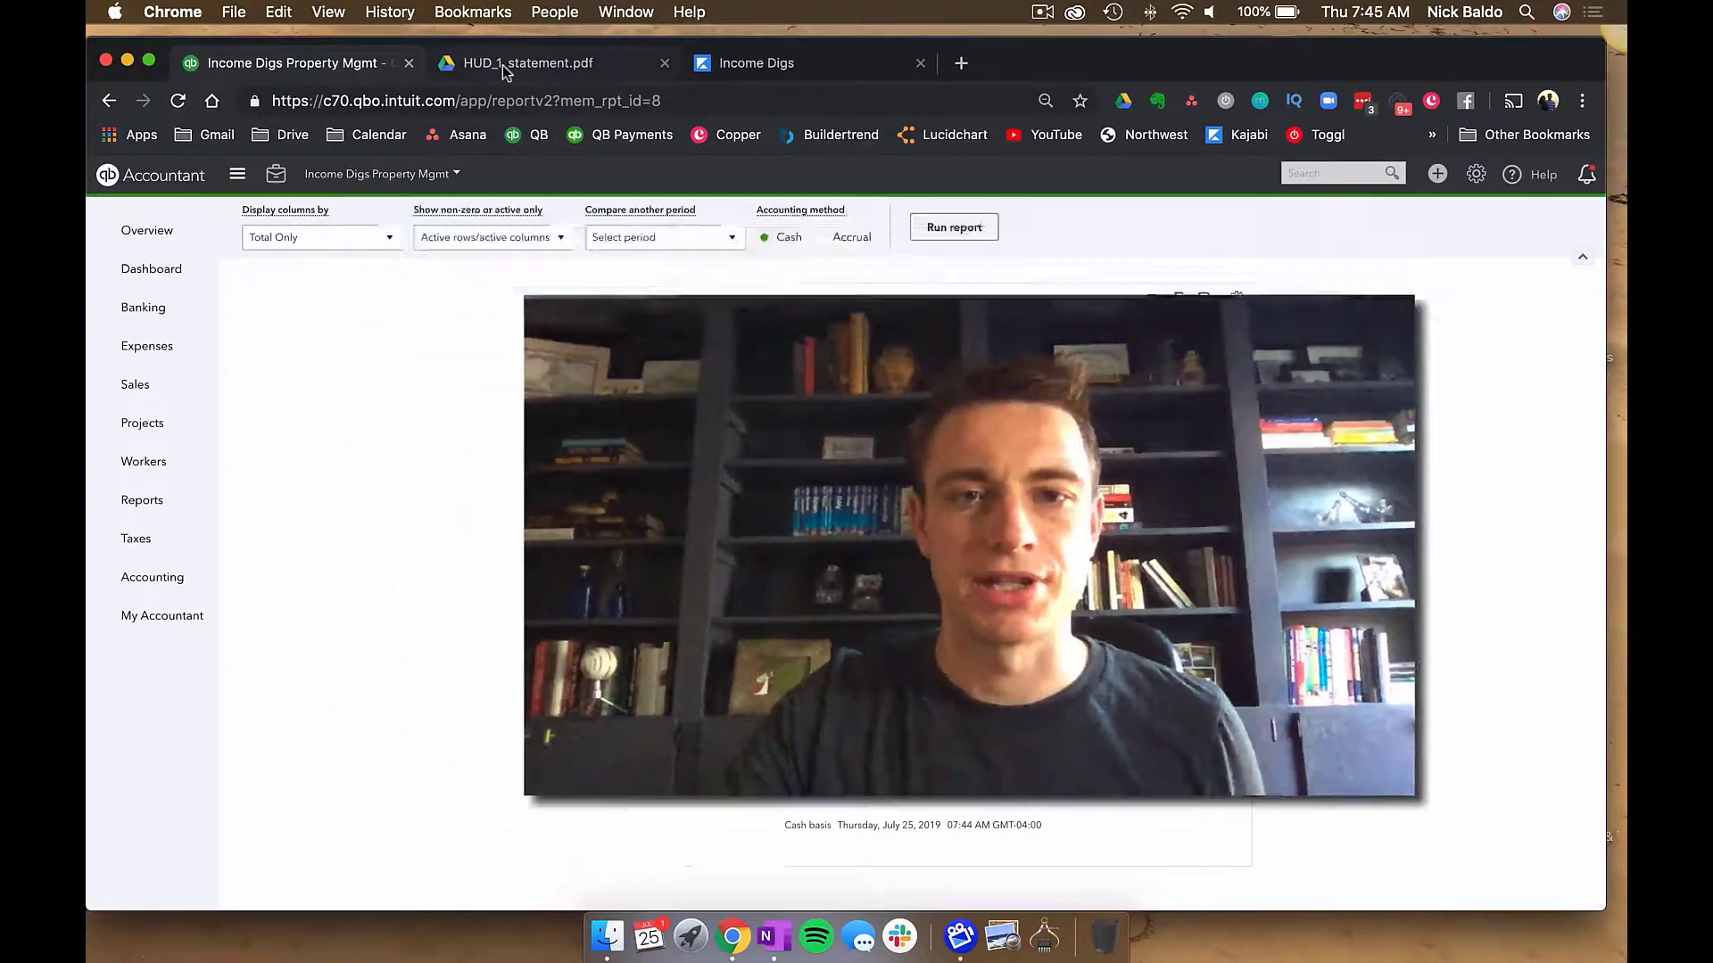
- Review the HUD-1 statement's sections J and K: $475,000 sales price, $92,969.78 cash from borrower
click(499, 65)
scroll(861, 604, down, 5)
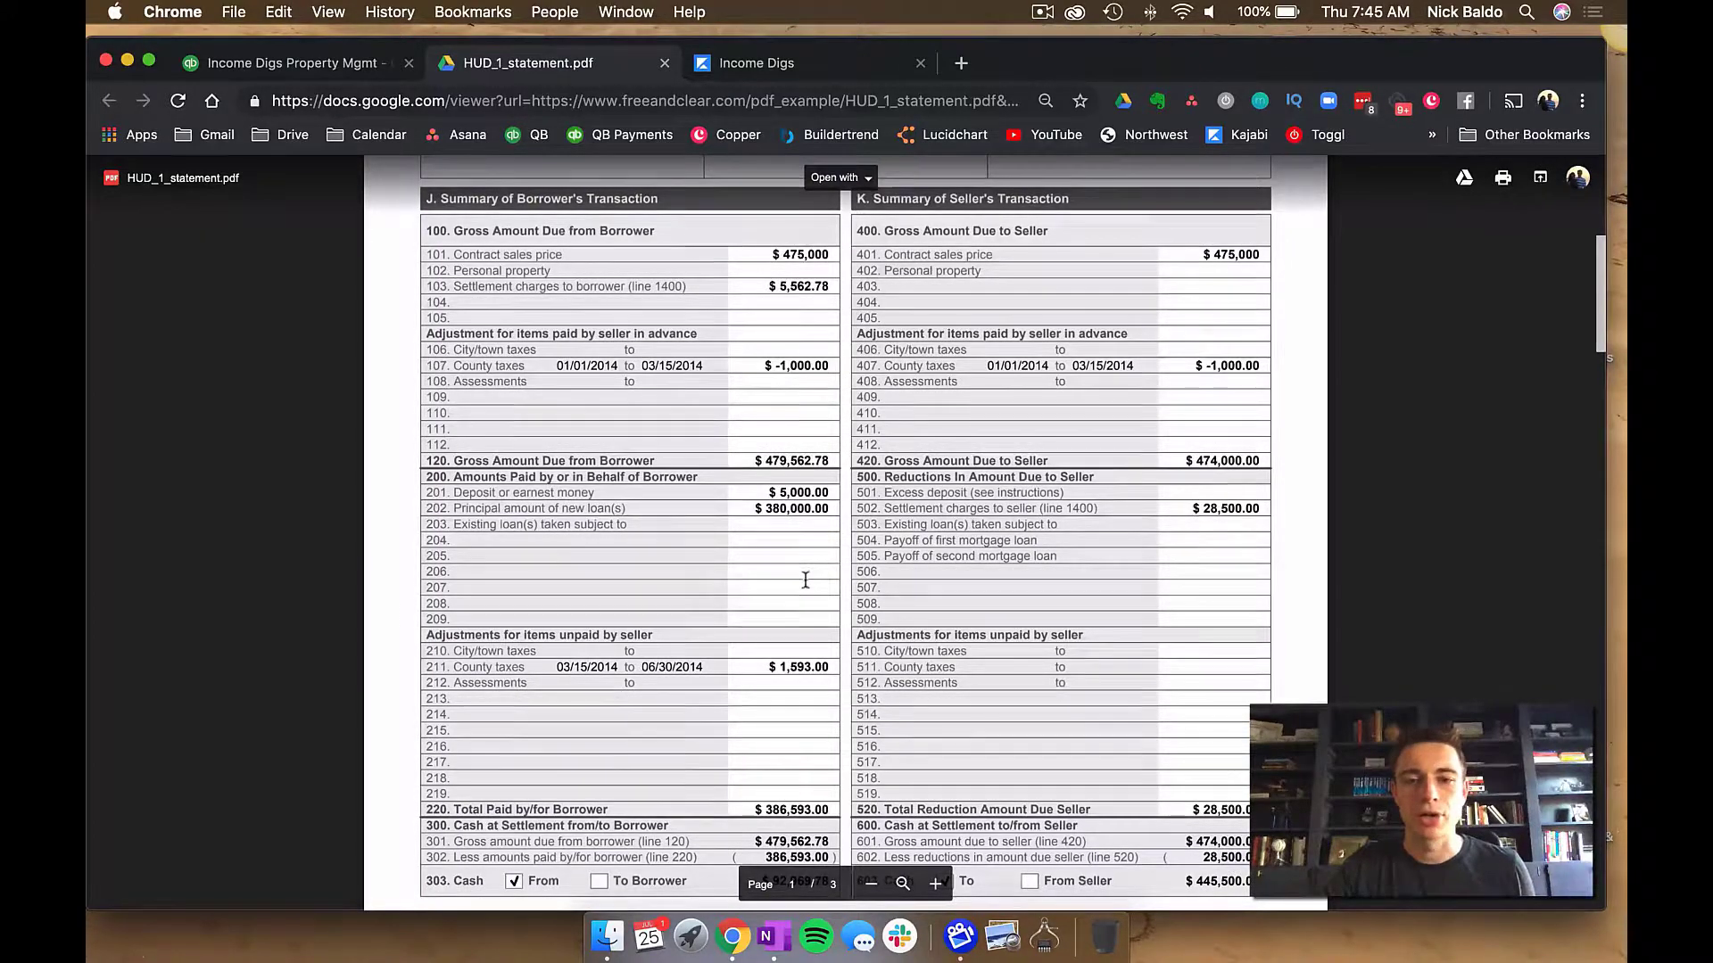
scroll(806, 579, down, 3)
scroll(806, 580, down, 15)
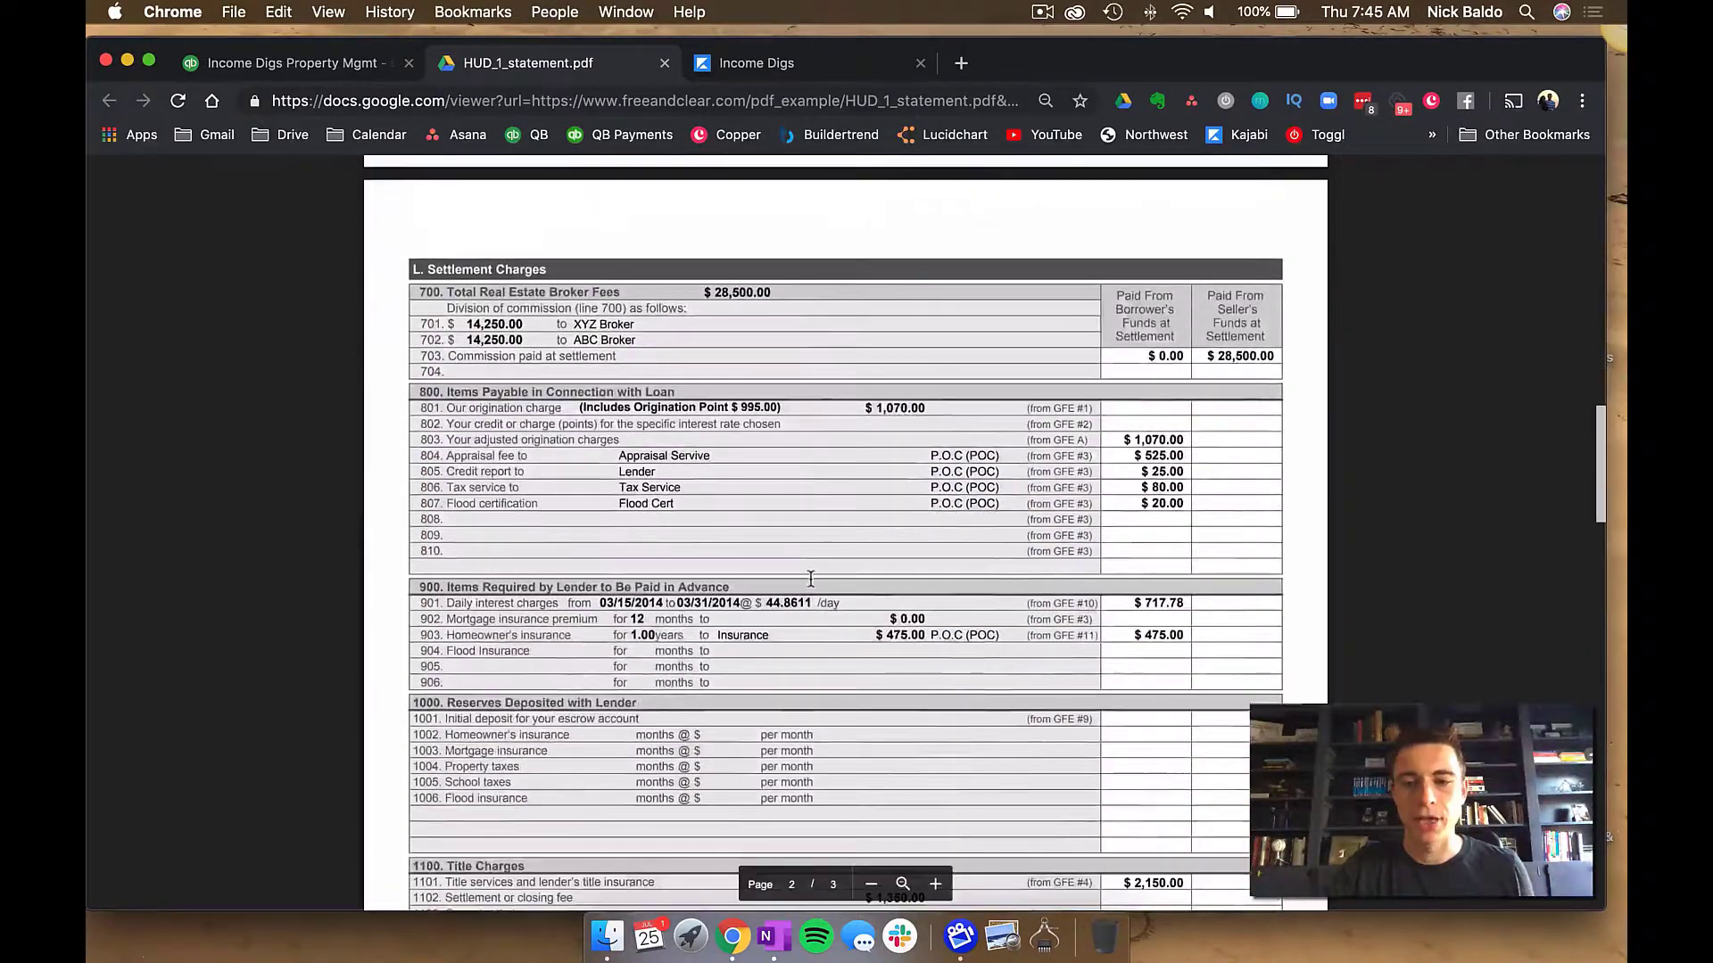
scroll(811, 580, up, 15)
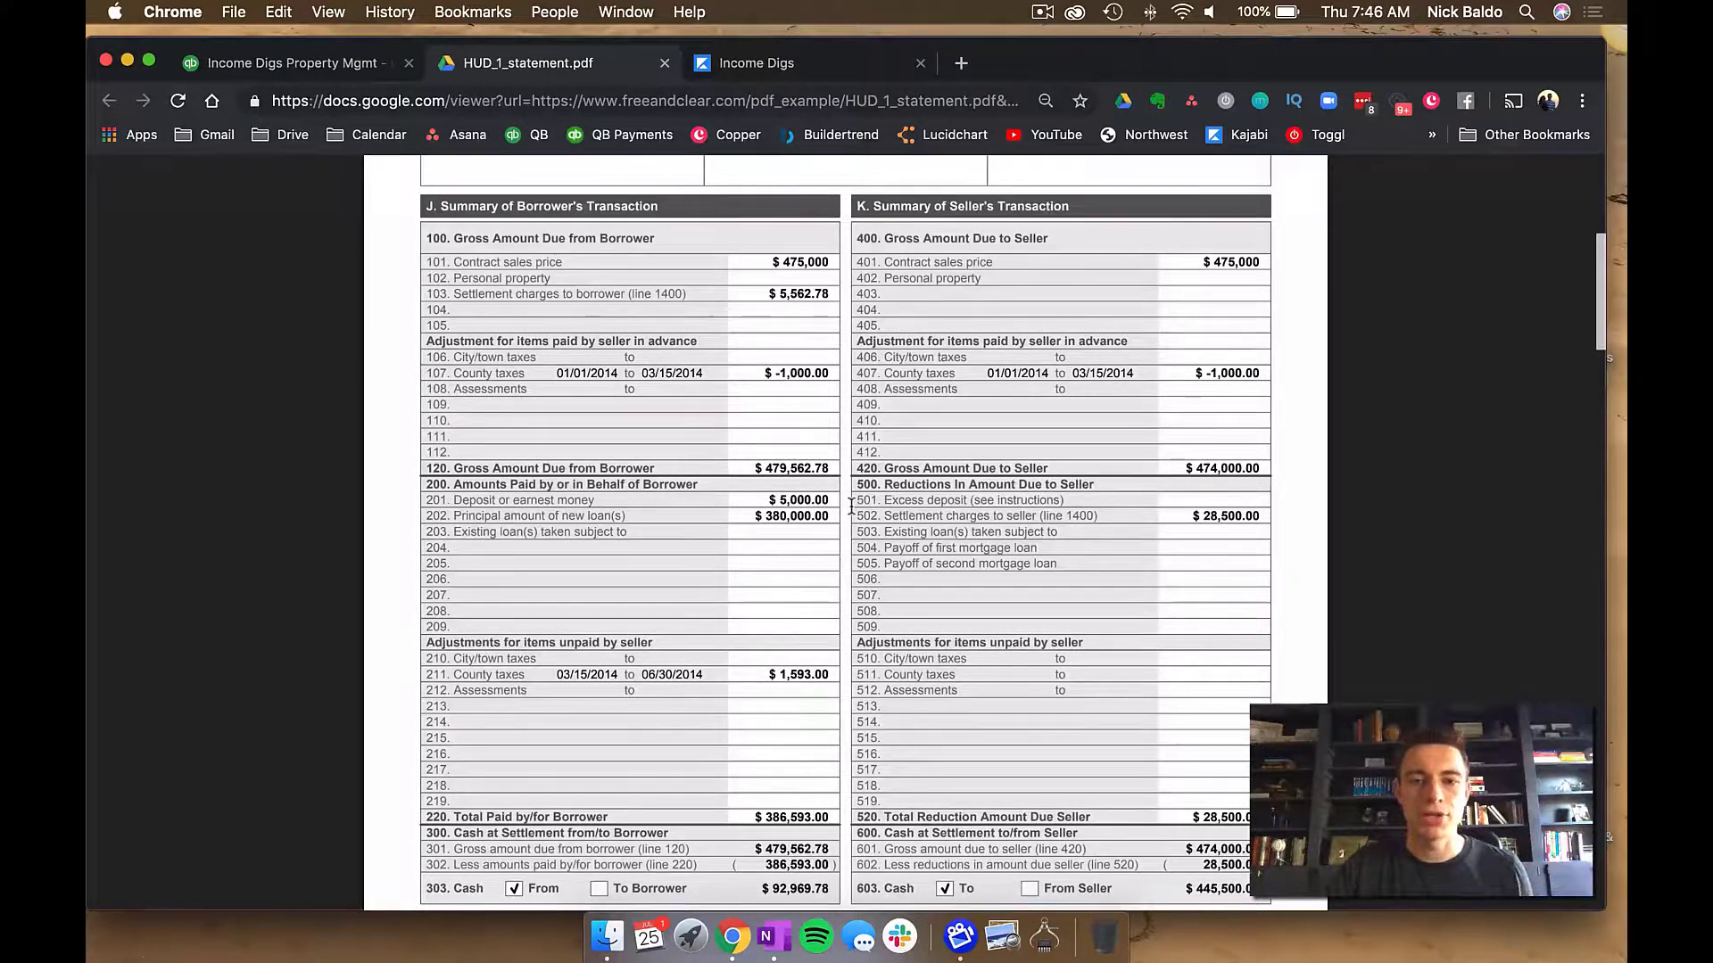
- Confirm the 1254 Main Street property location on the HUD-1, then go back to the Income Digs Property Mgmt balance sheet
scroll(703, 586, up, 3)
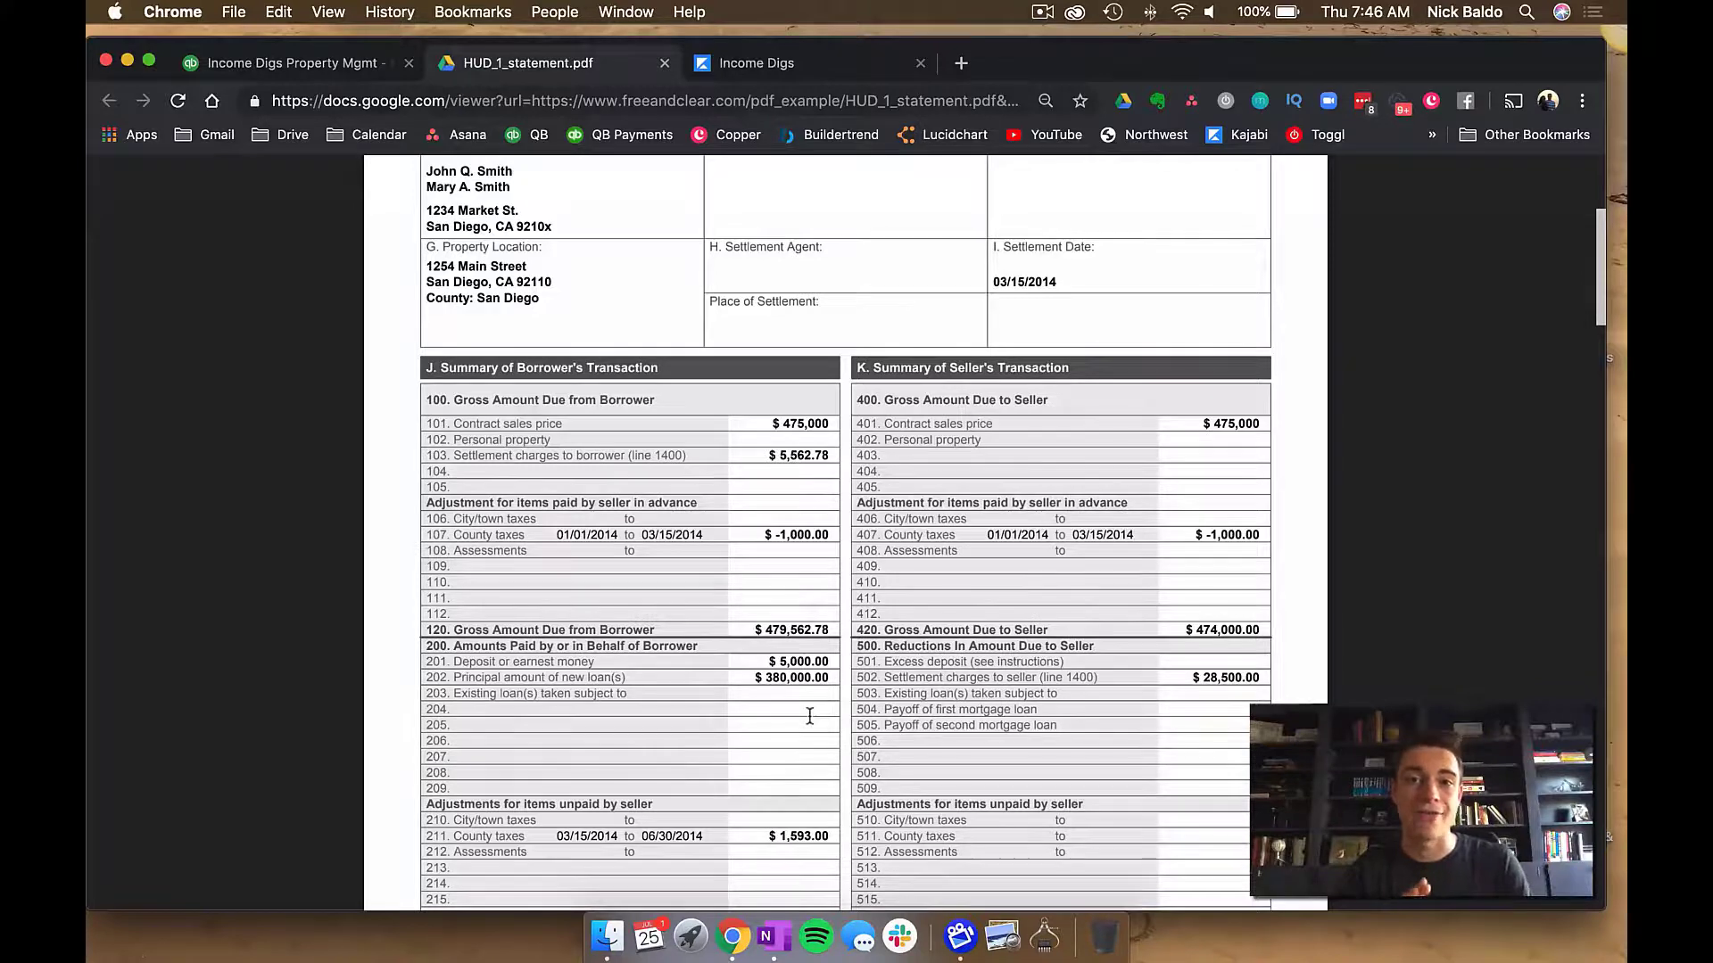
click(364, 63)
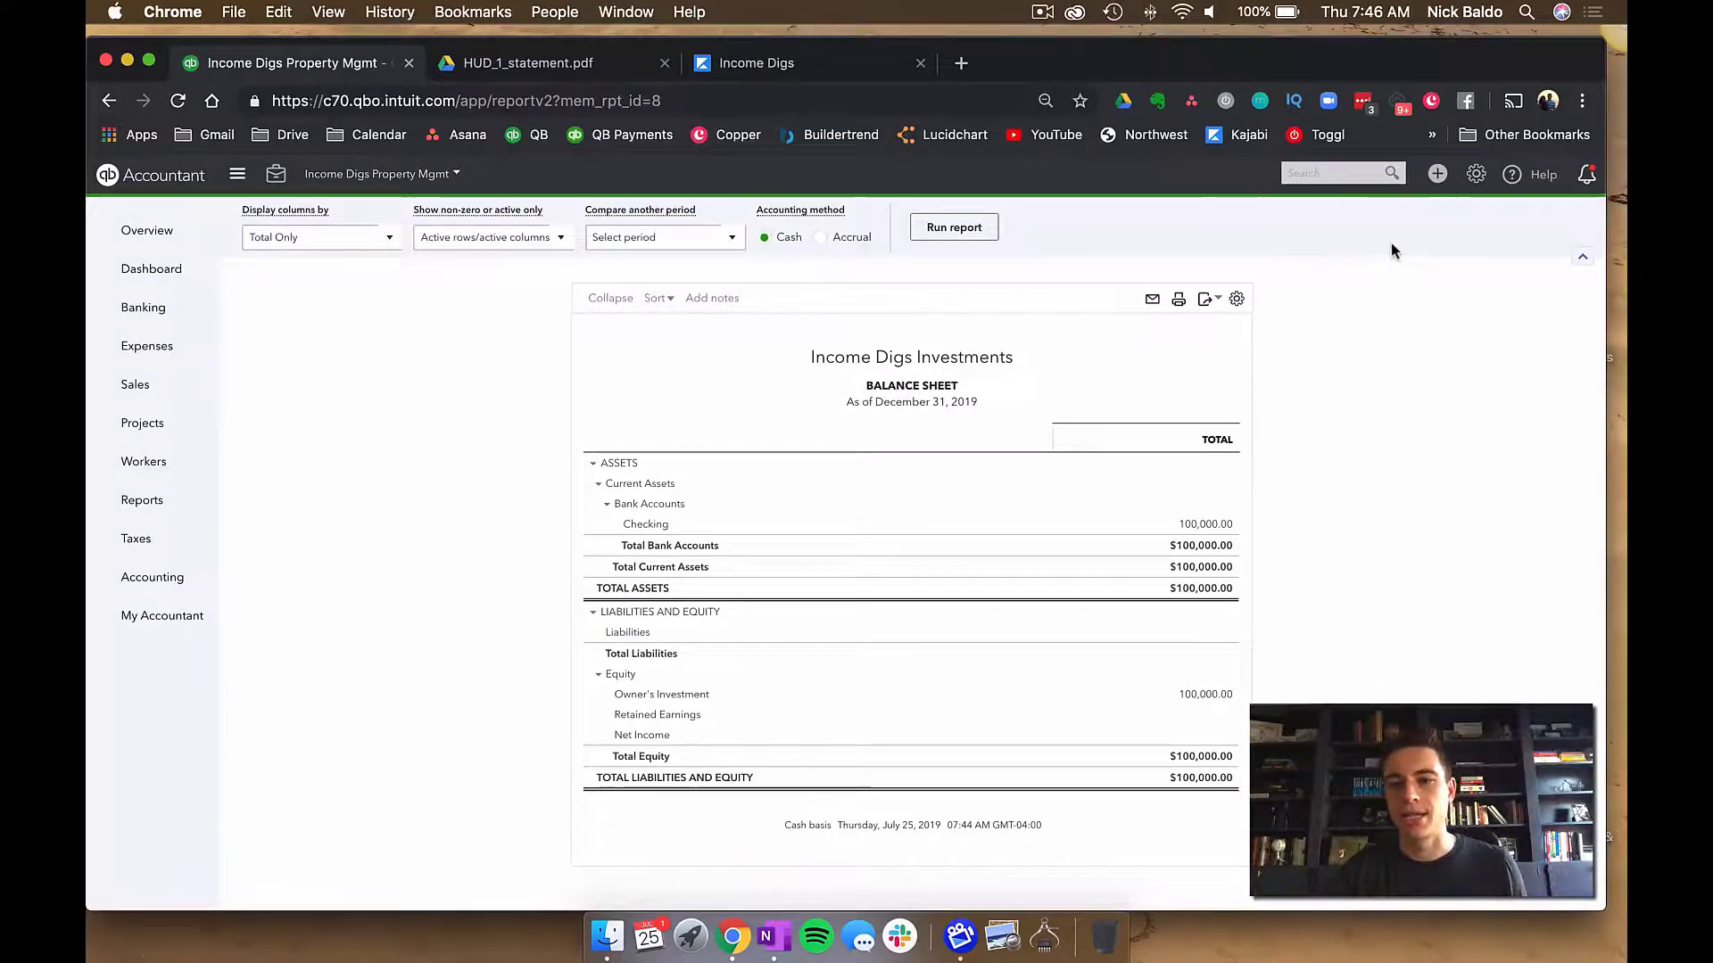
- Create a new expense and set its first category line to the Closing Escrow Other Current Assets account
click(1439, 176)
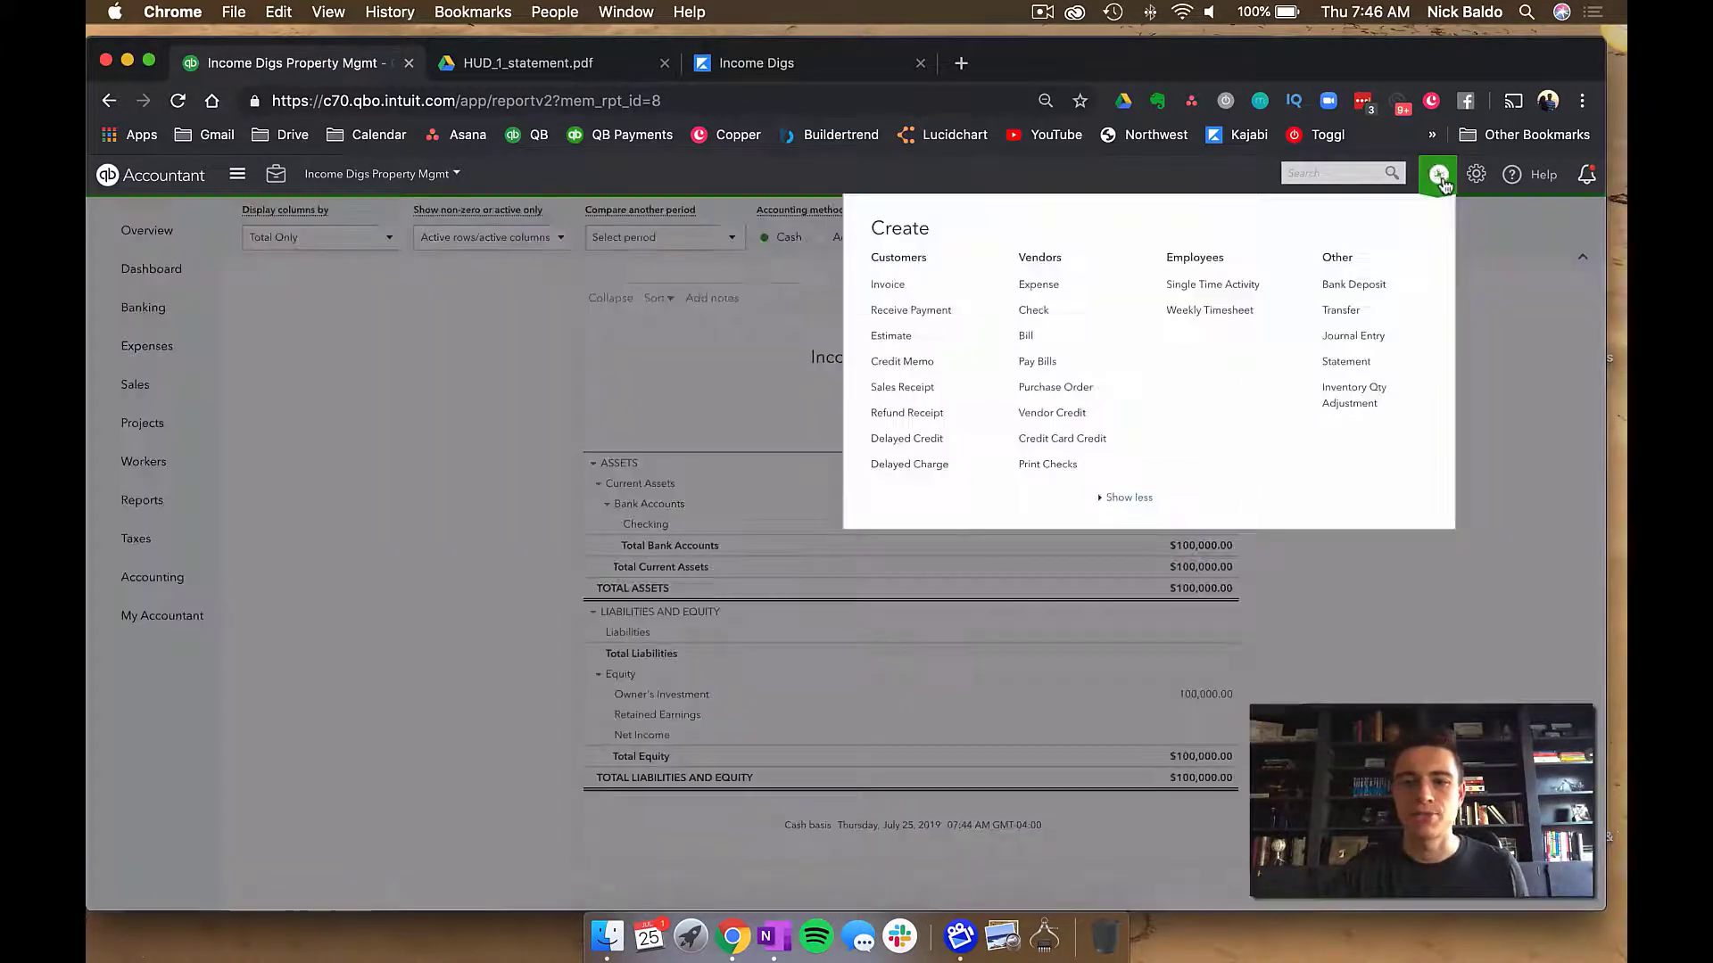
click(1040, 285)
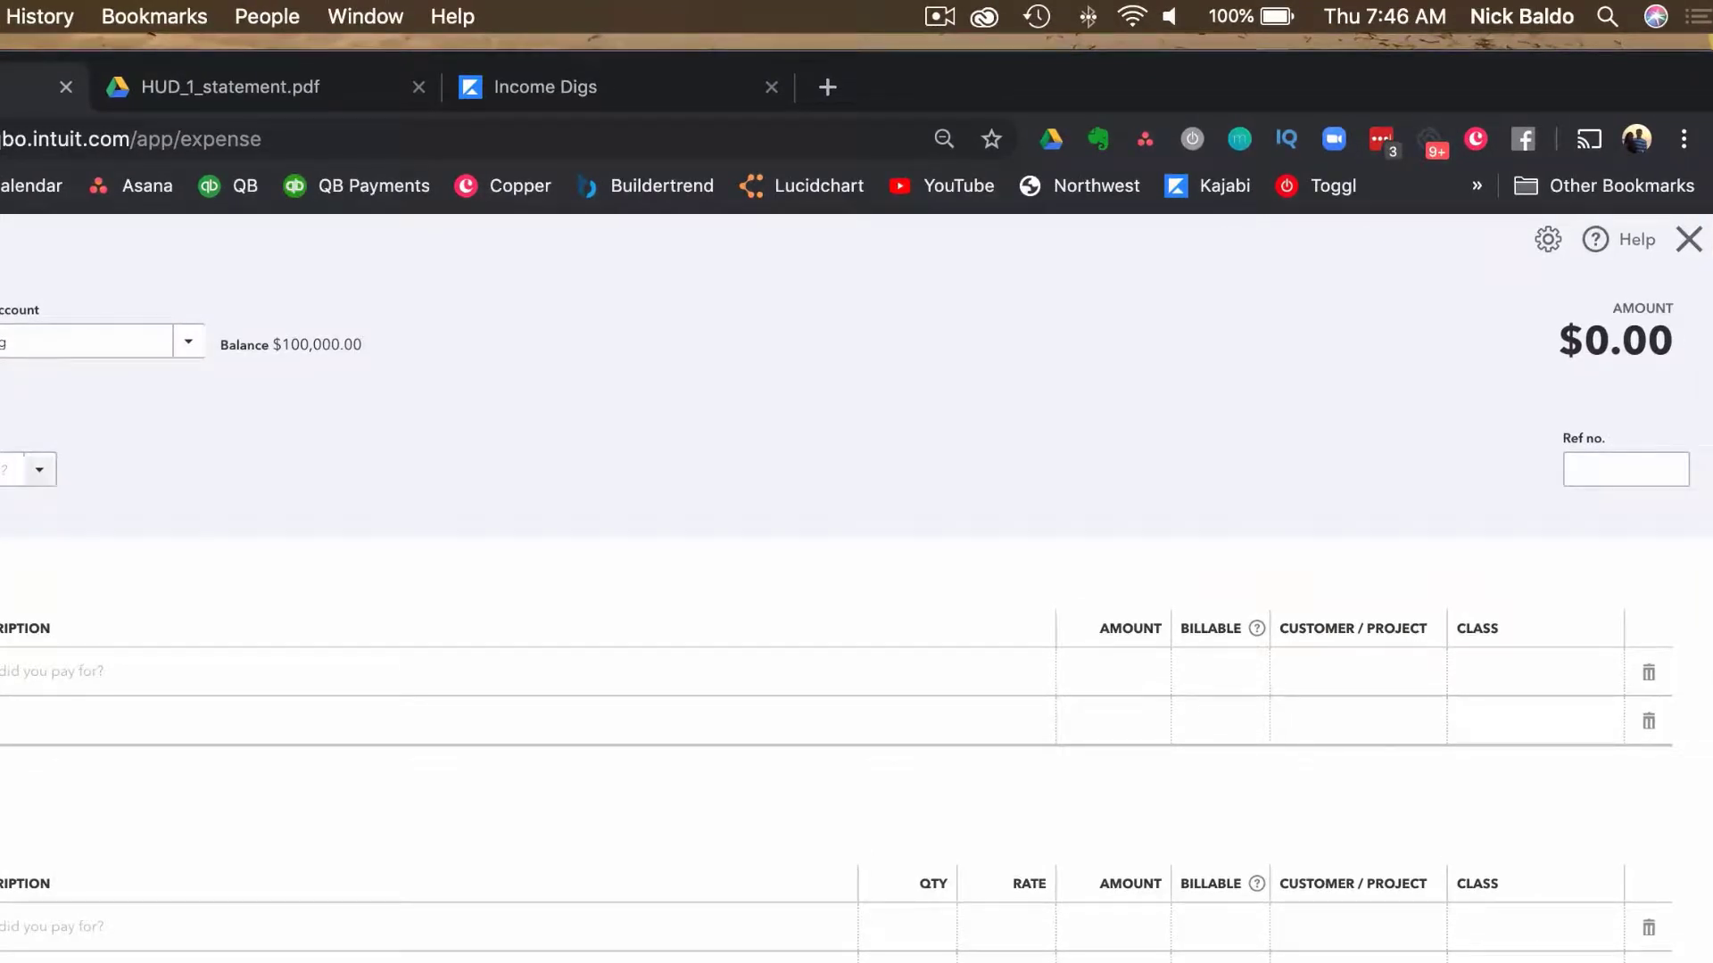
click(18, 469)
click(527, 672)
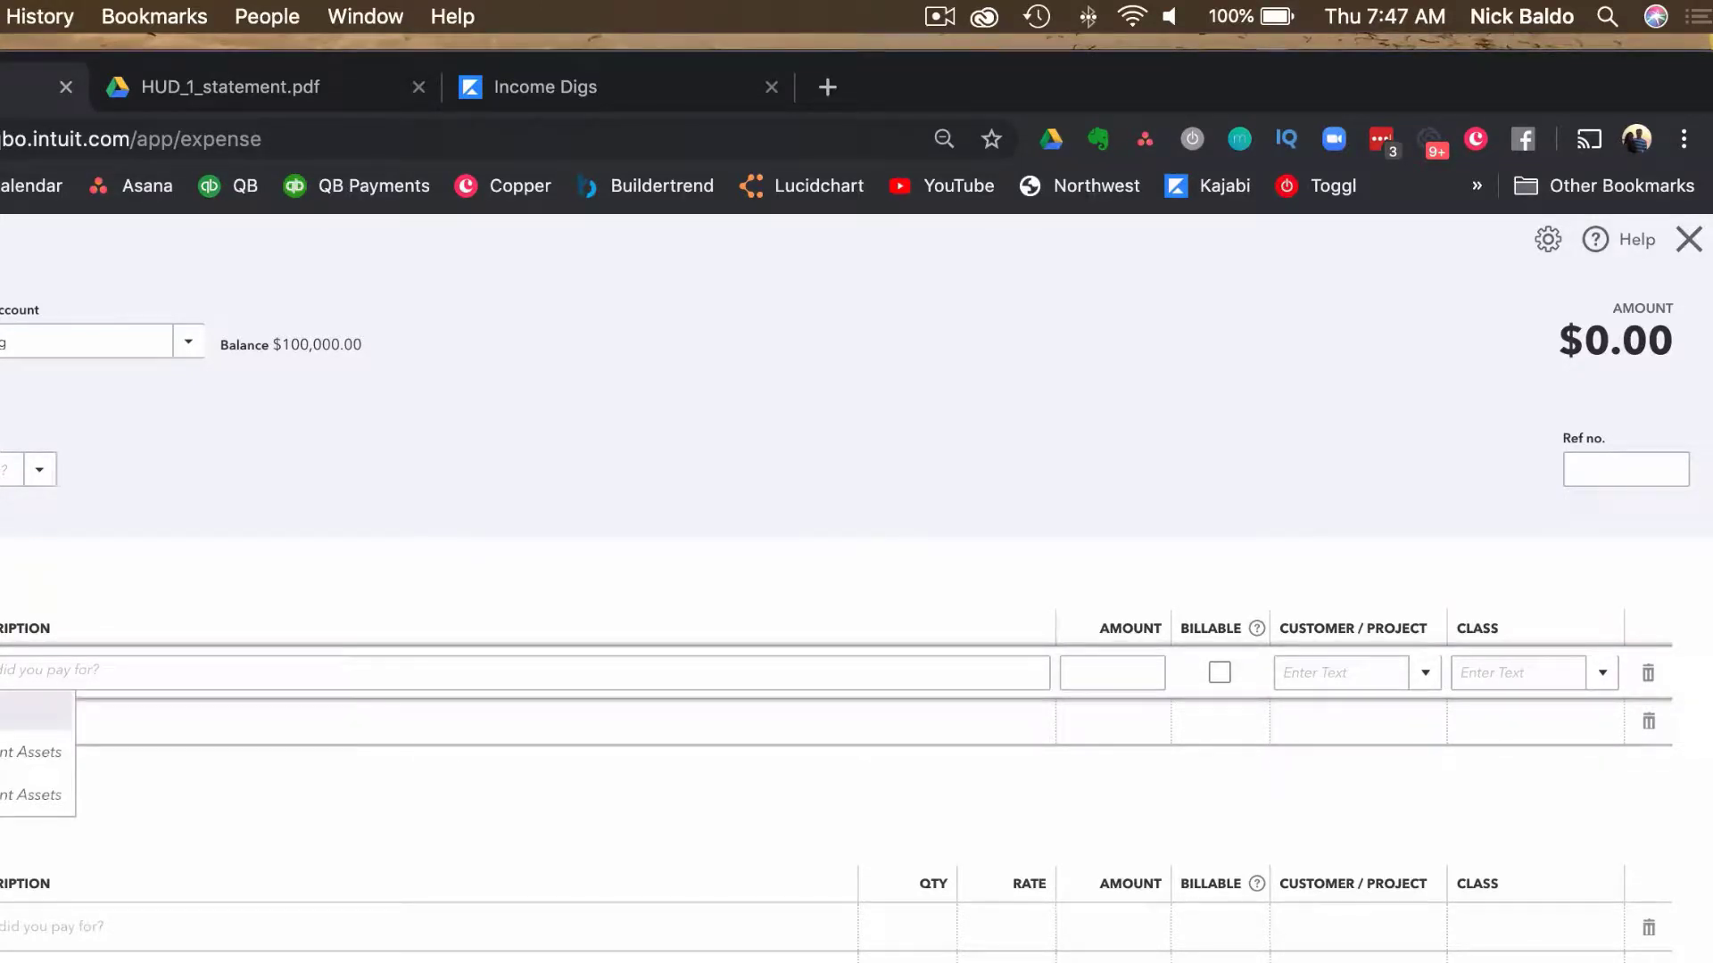
key(Return)
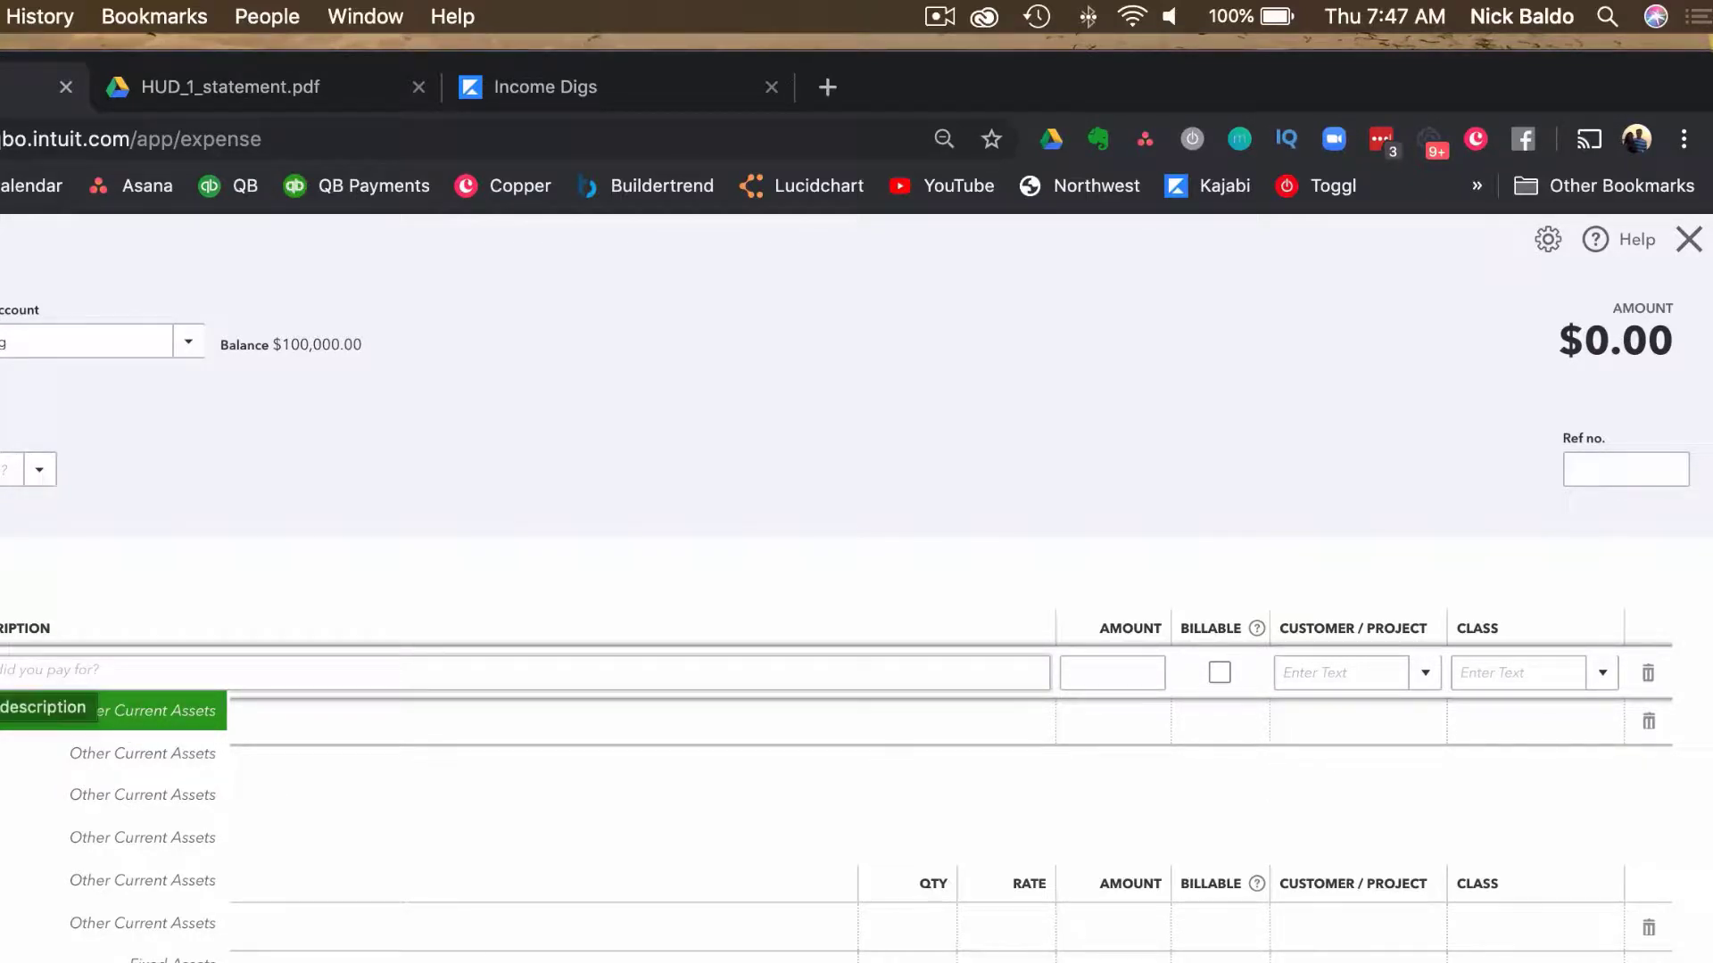
key(Tab)
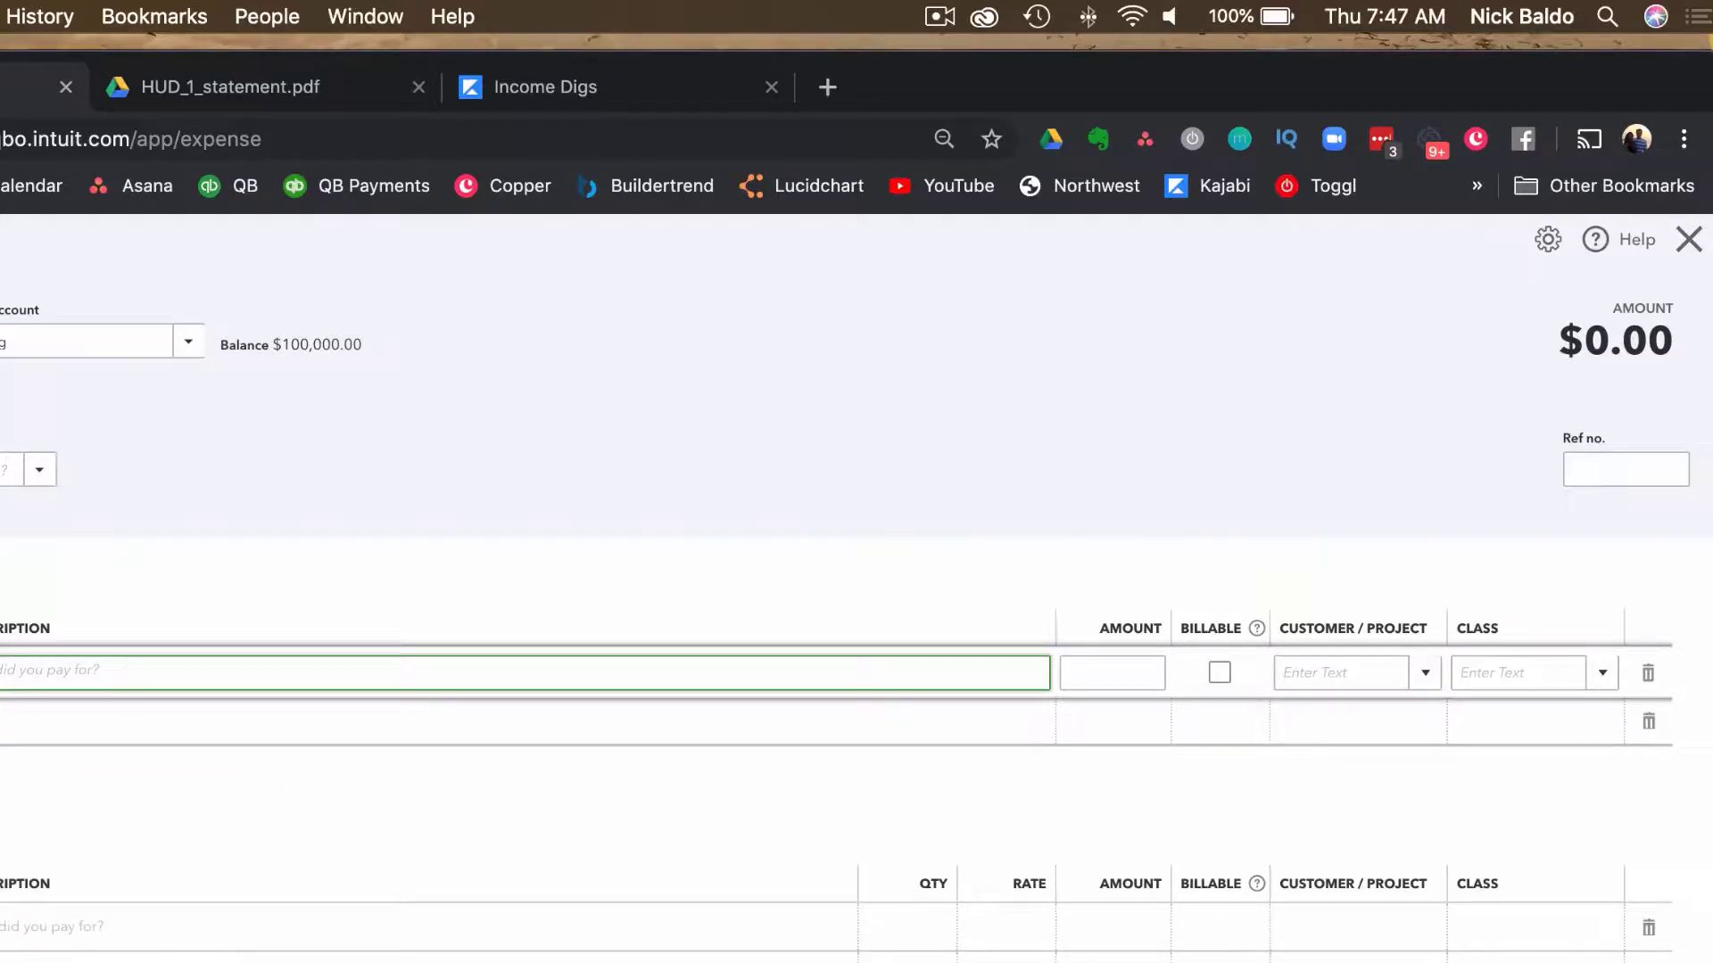
- Give the Closing Escrow line the description Deposit and an amount of 5,000.00
text(E)
click(1112, 673)
text(5,000)
key(Tab)
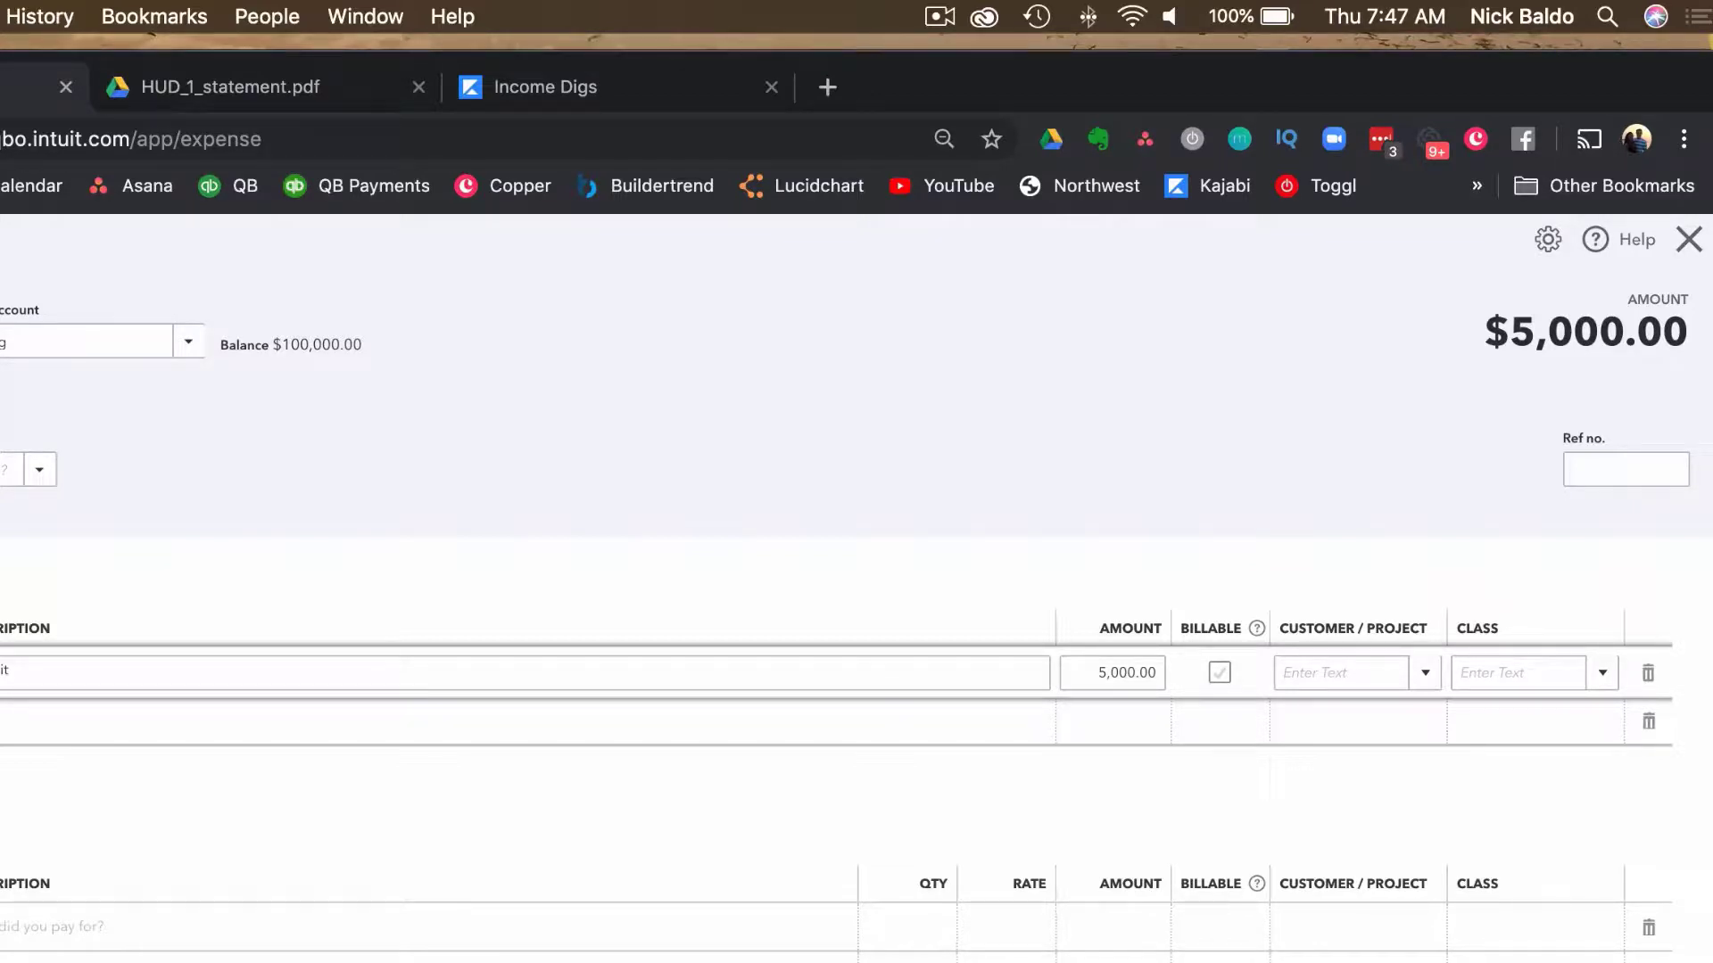
click(401, 102)
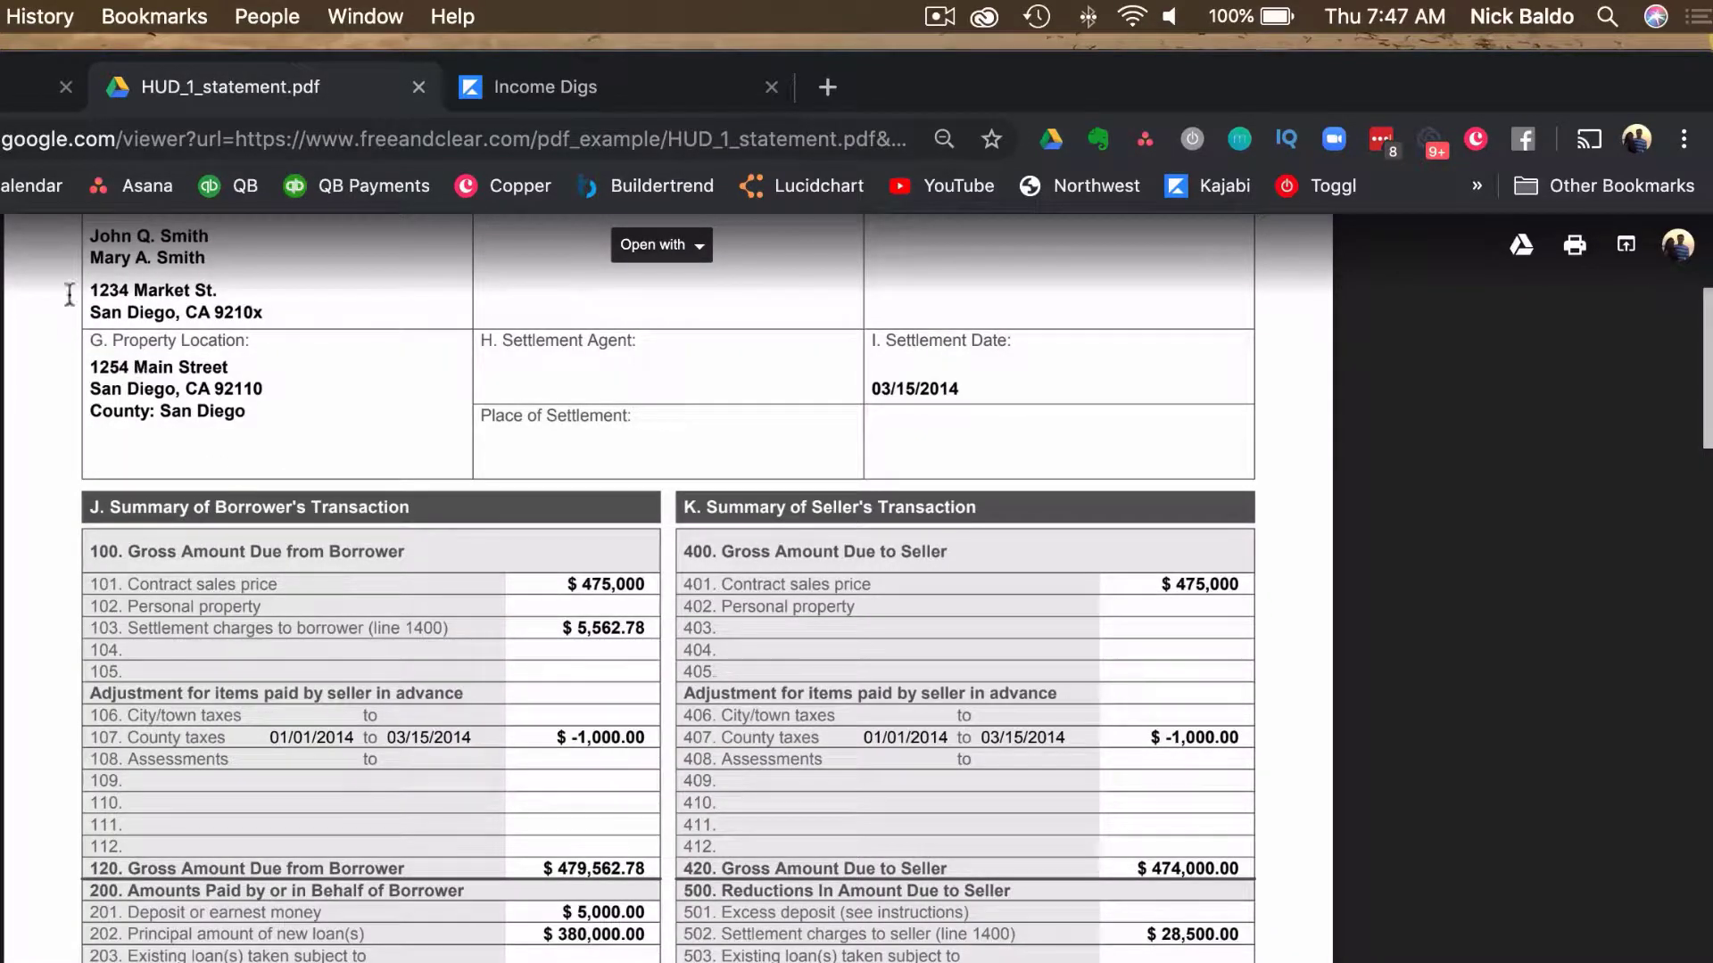
key(ctrl+shift+Tab)
click(1353, 673)
text(1)
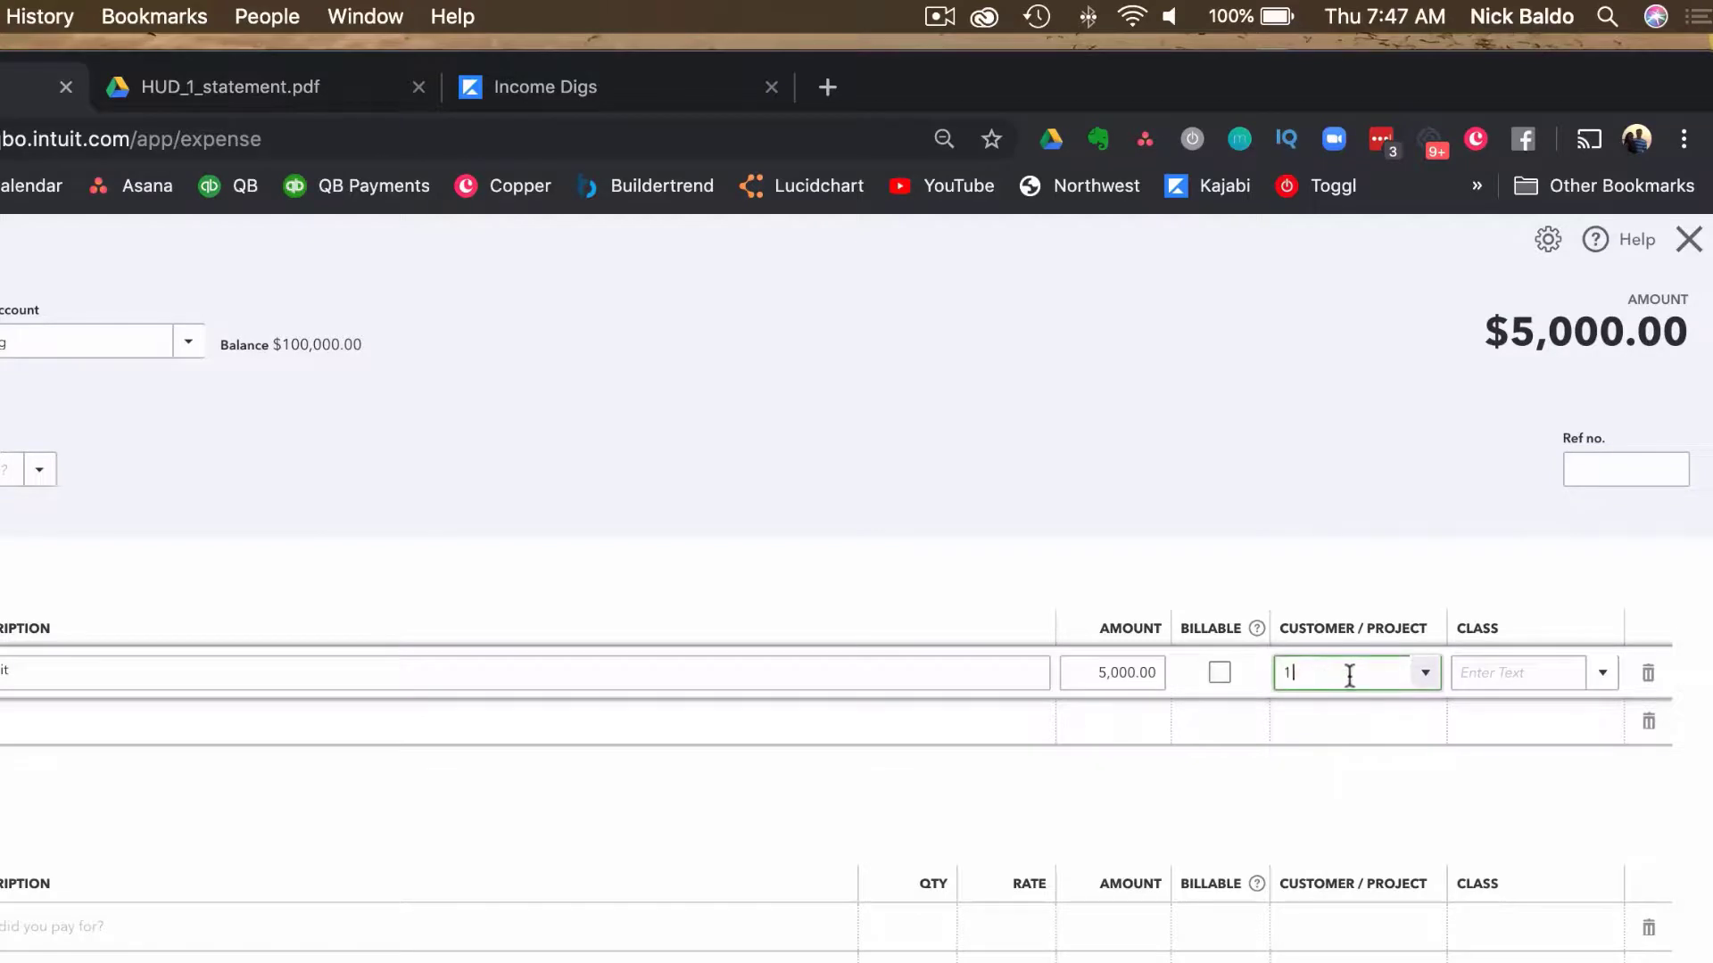
text(254 Main St)
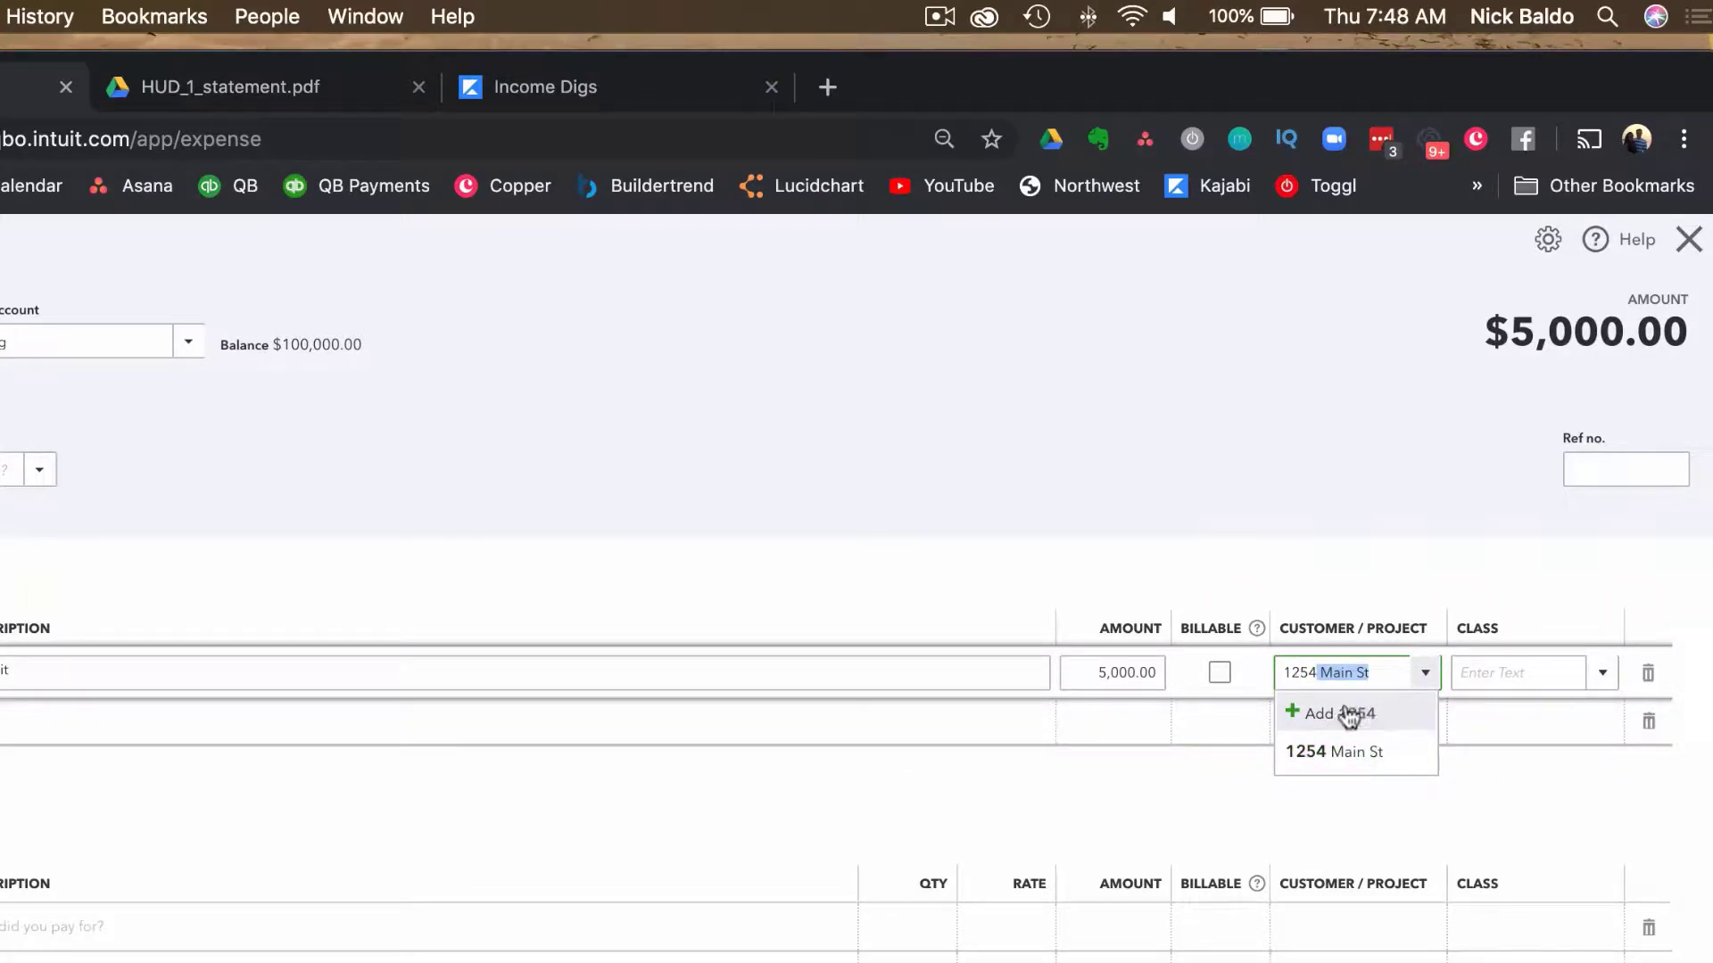
click(1356, 764)
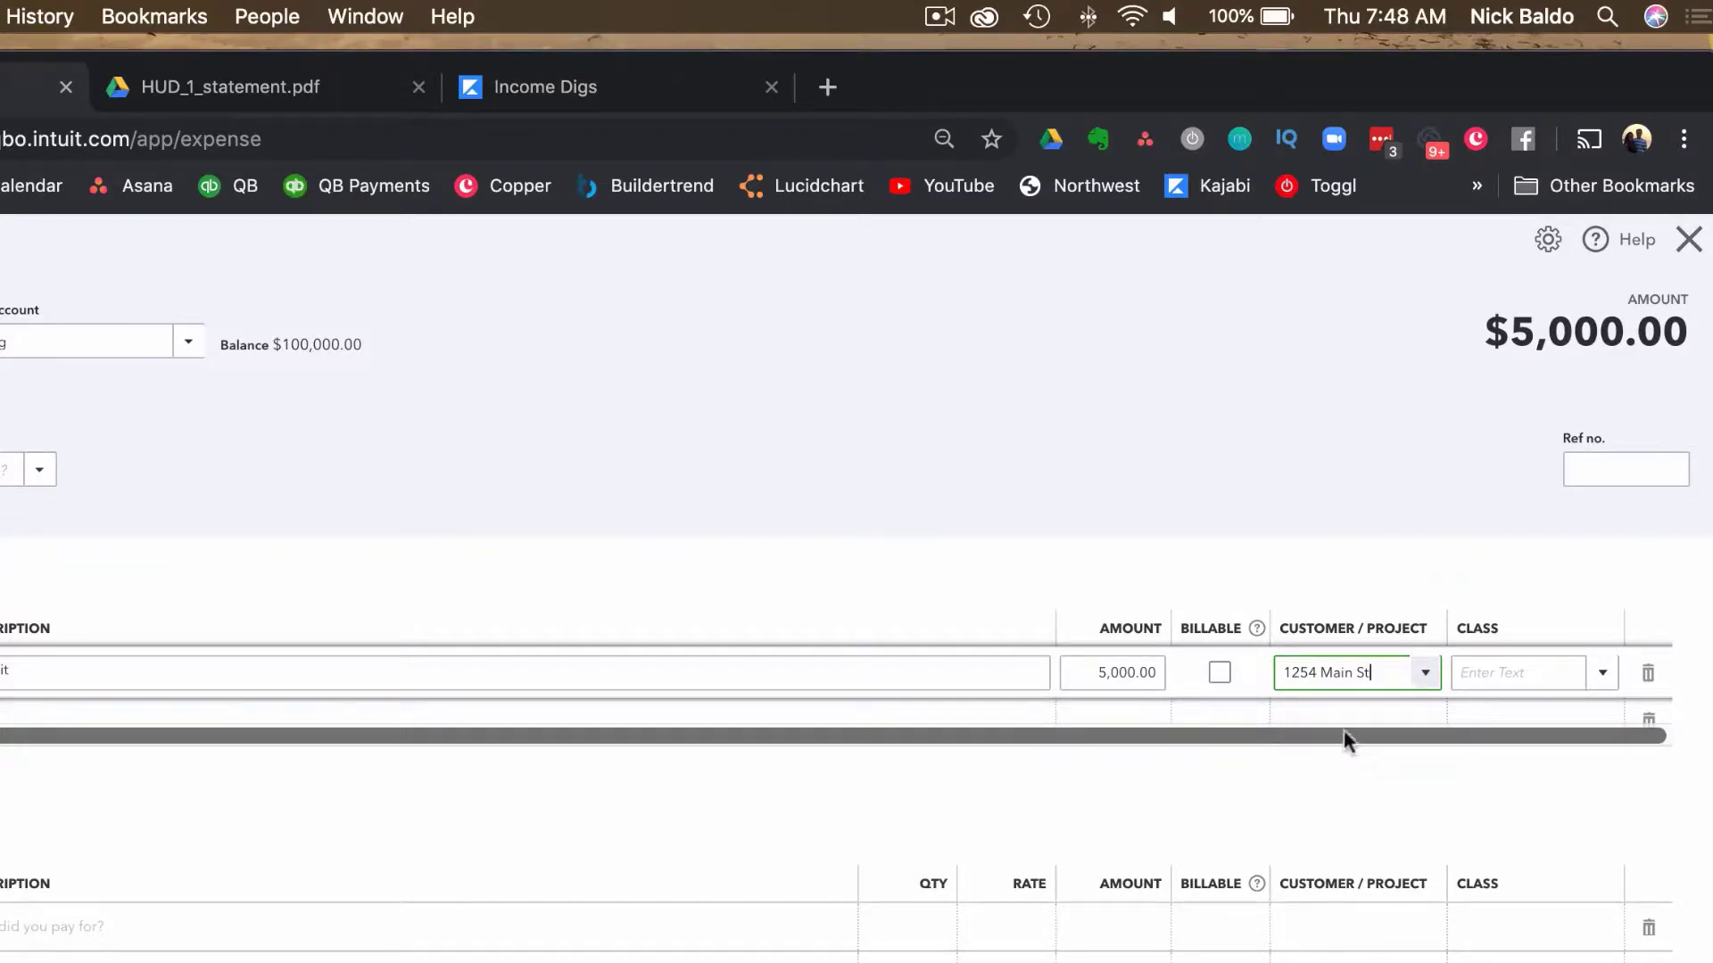
drag(1431, 673, 1277, 673)
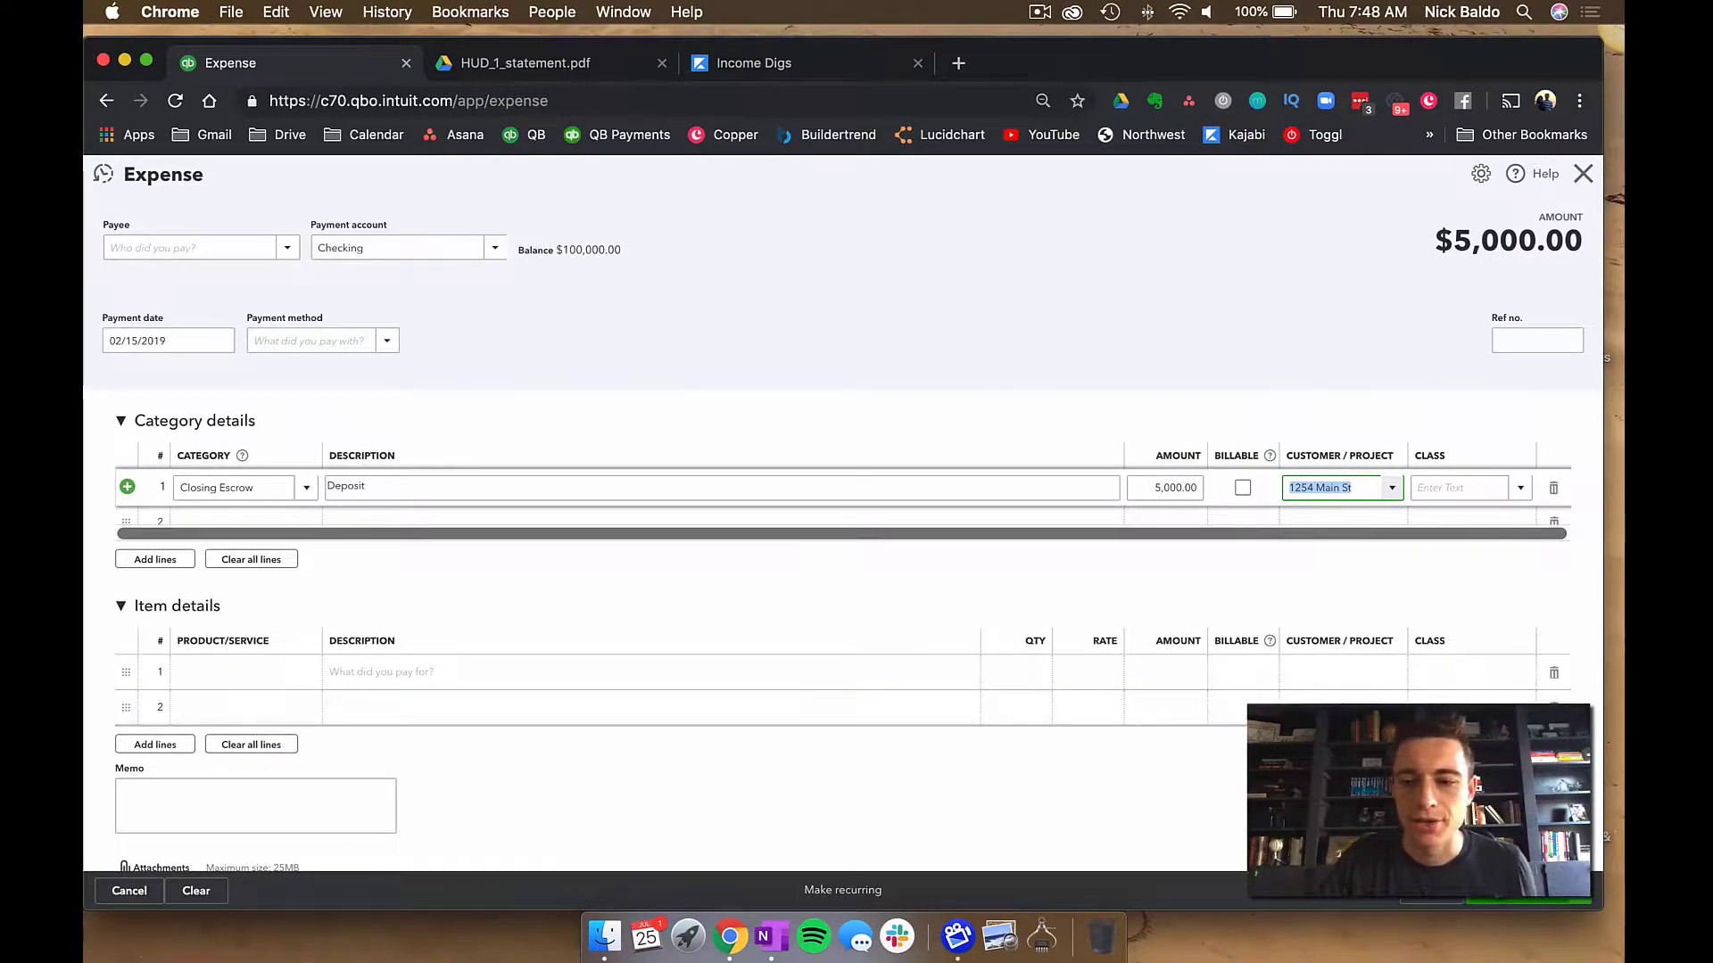
- Save the $5,000.00 expense without a class and view the updated balance sheet
click(1504, 903)
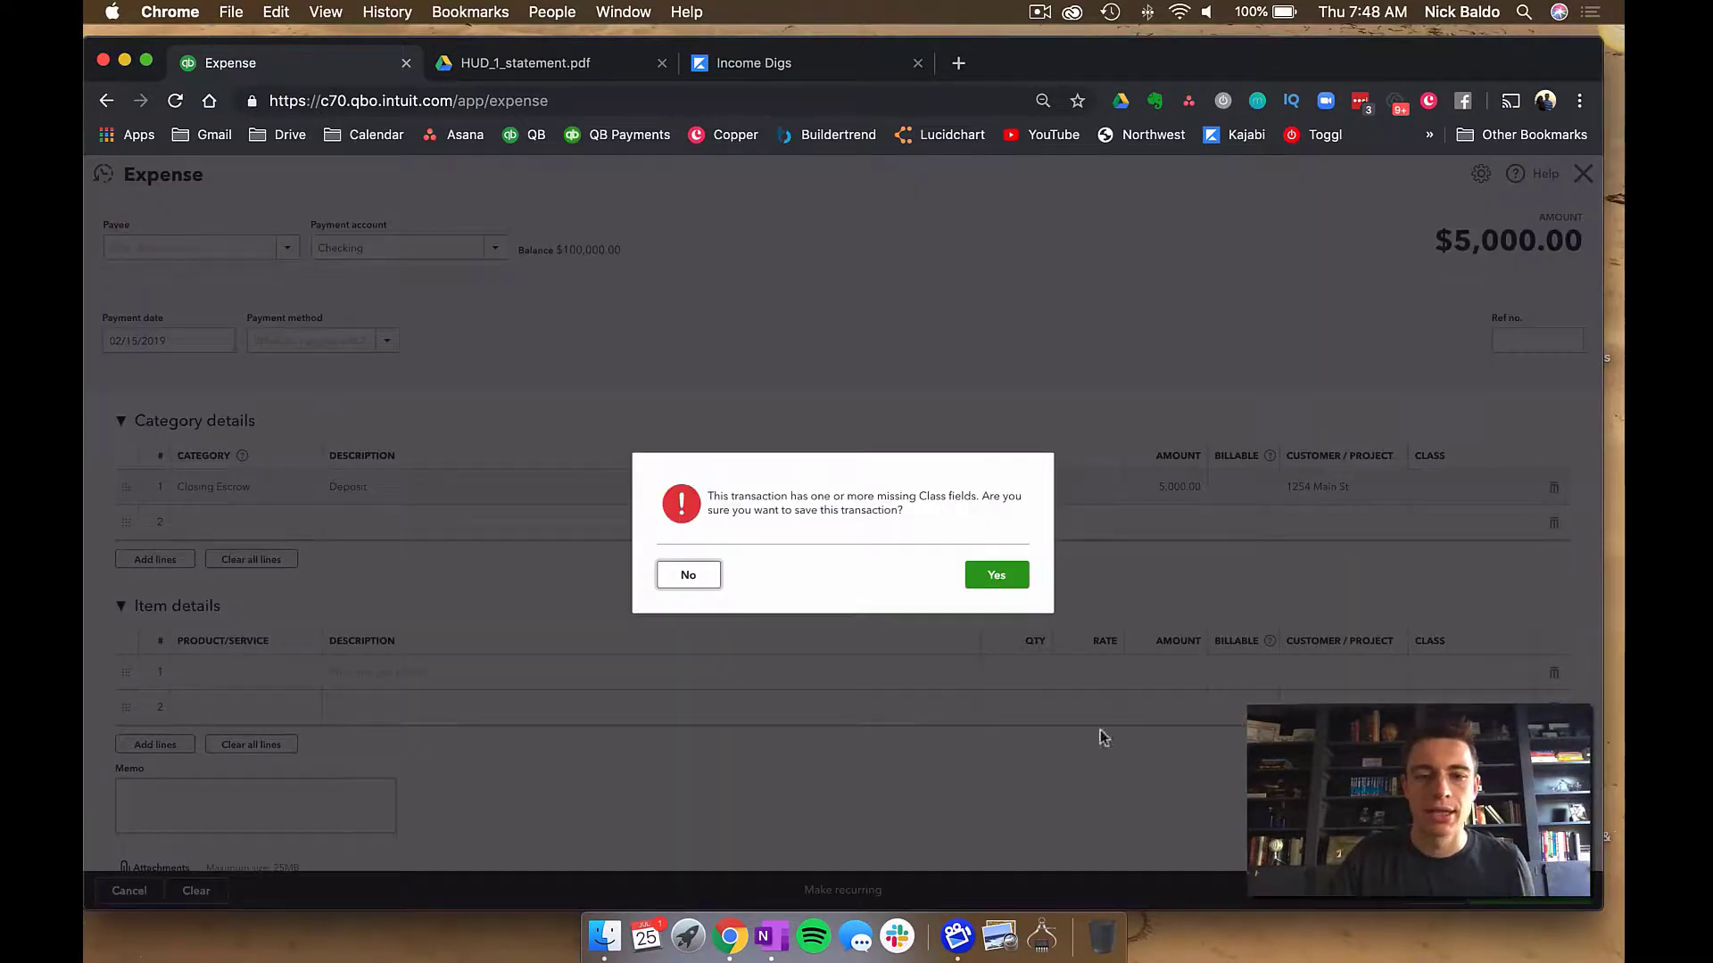
click(987, 580)
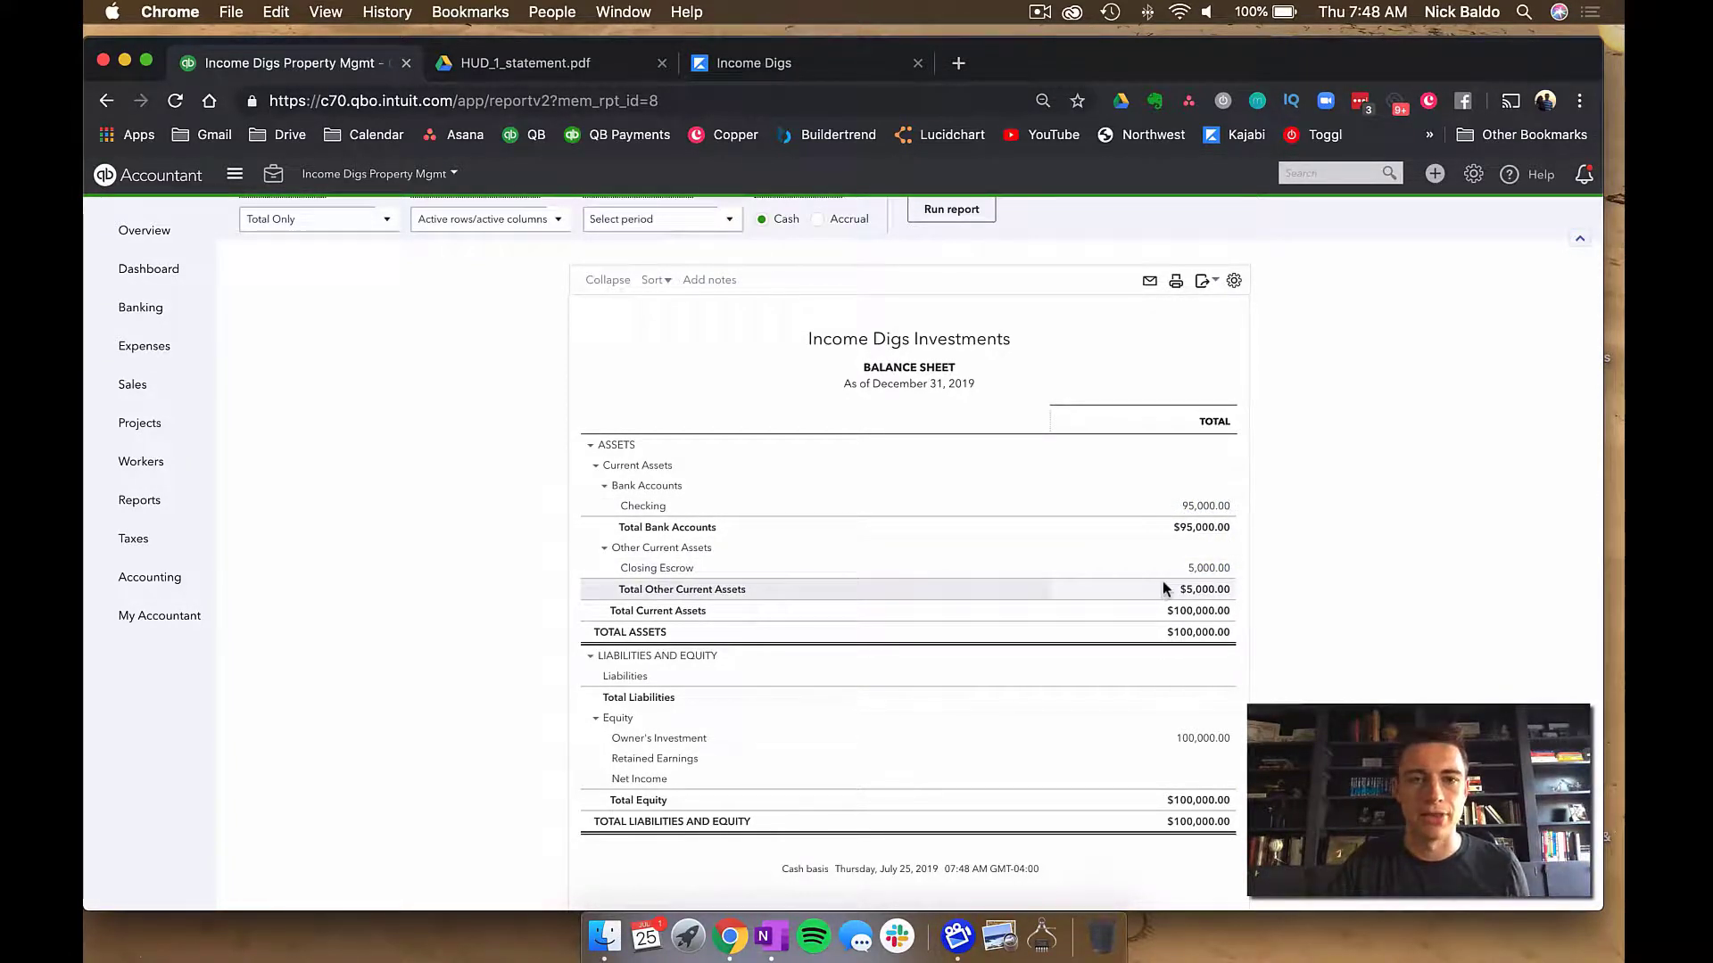
click(1472, 174)
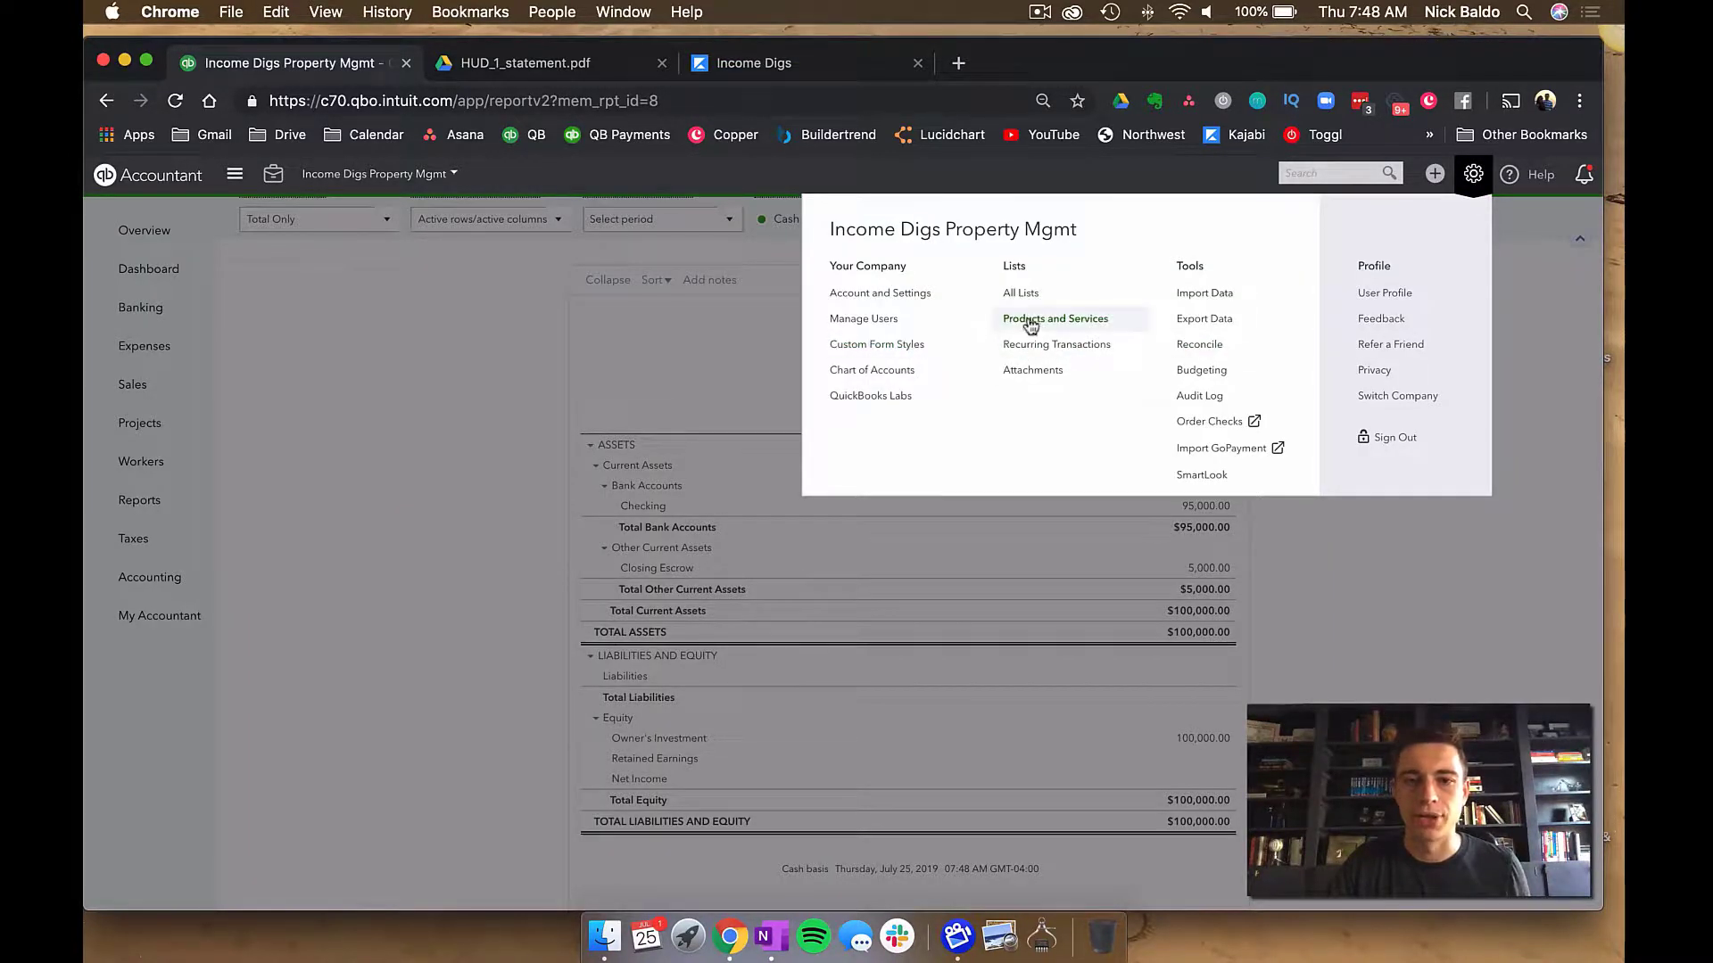
- Review the account list in the Chart of Accounts
click(874, 373)
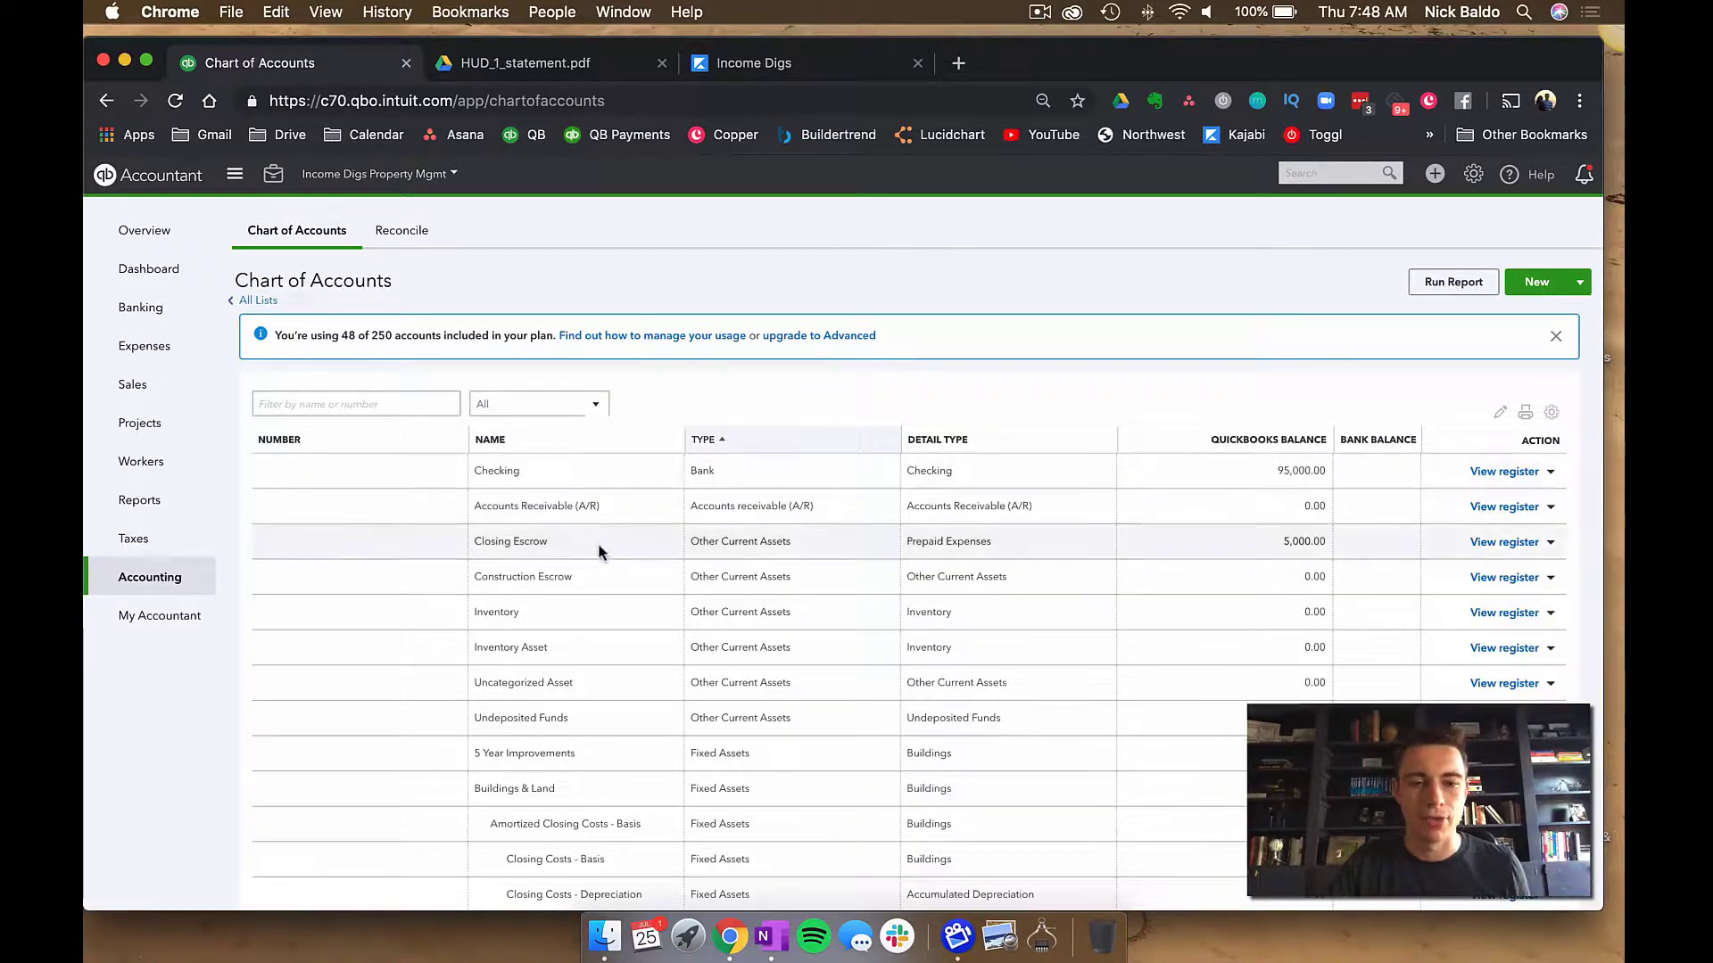
scroll(599, 542, down, 5)
scroll(606, 538, up, 2)
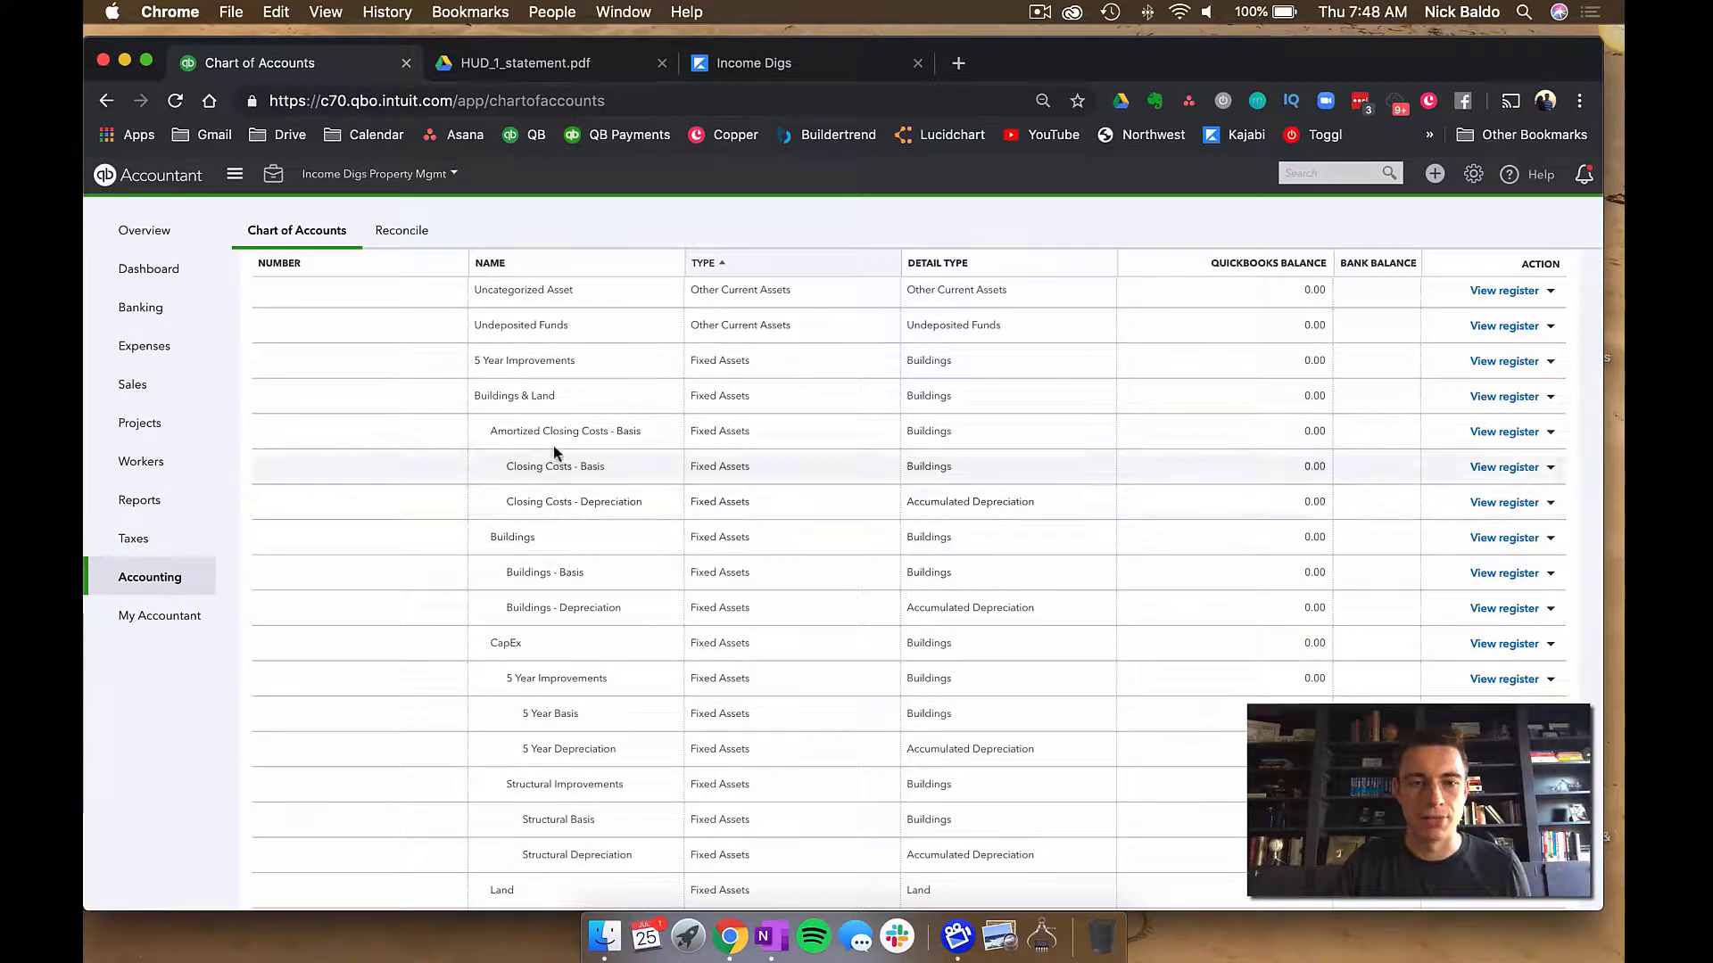
scroll(553, 441, down, 1)
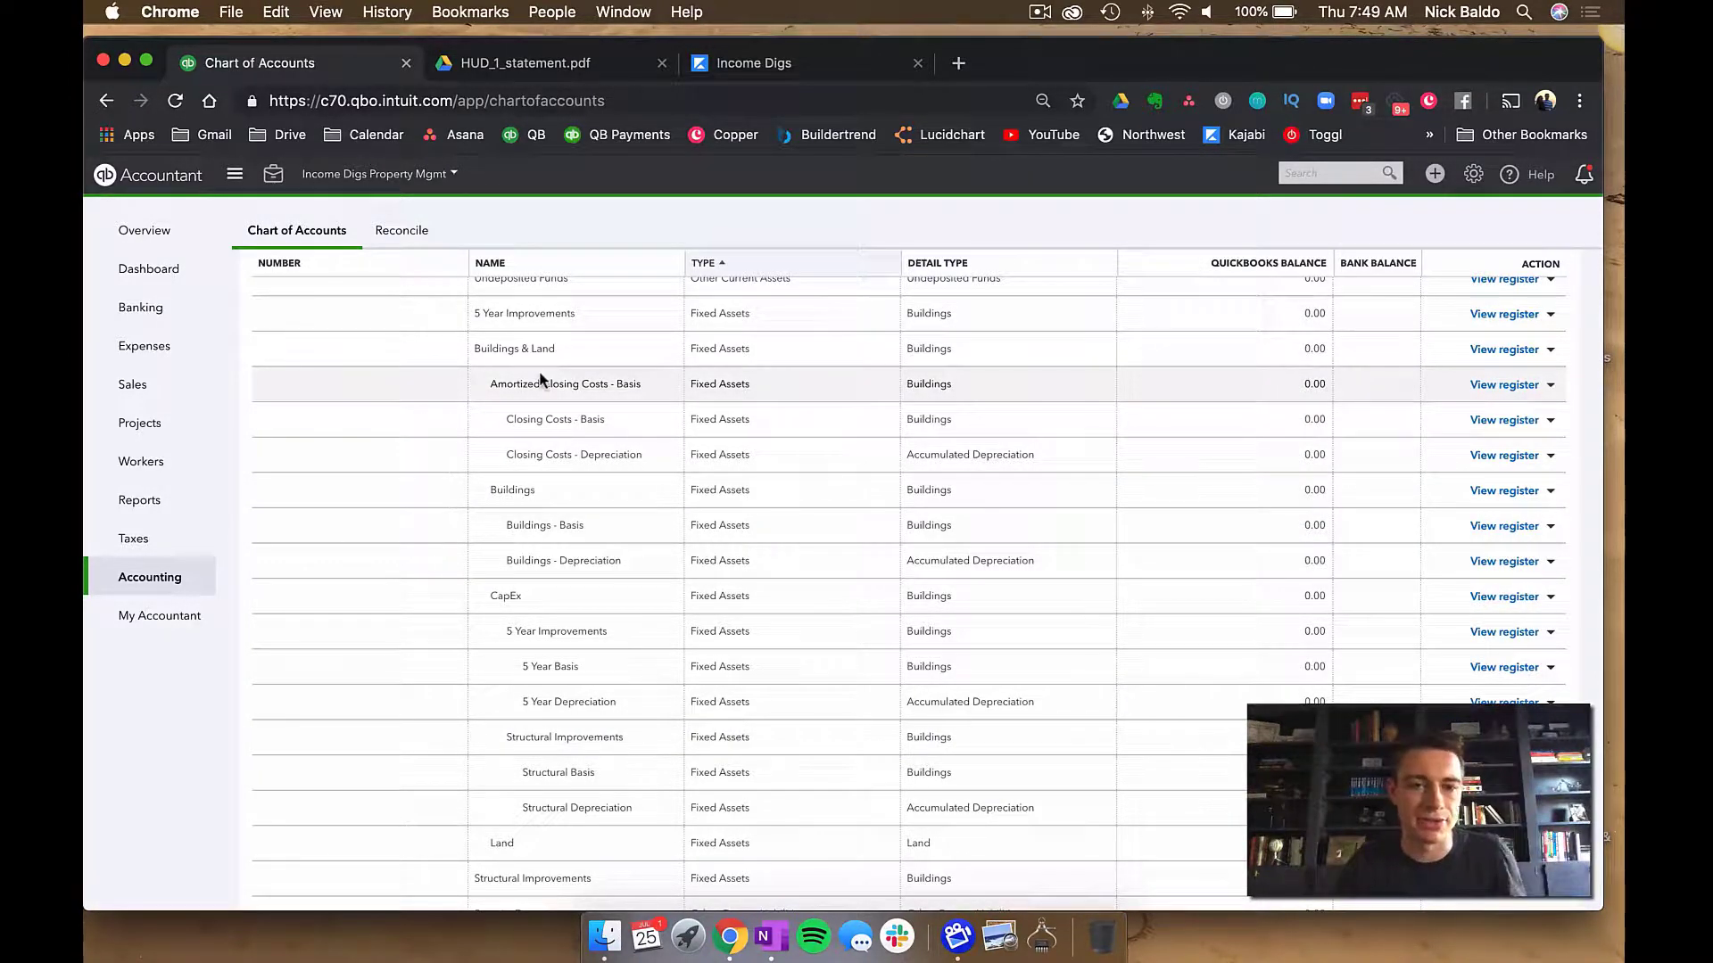
scroll(608, 381, up, 5)
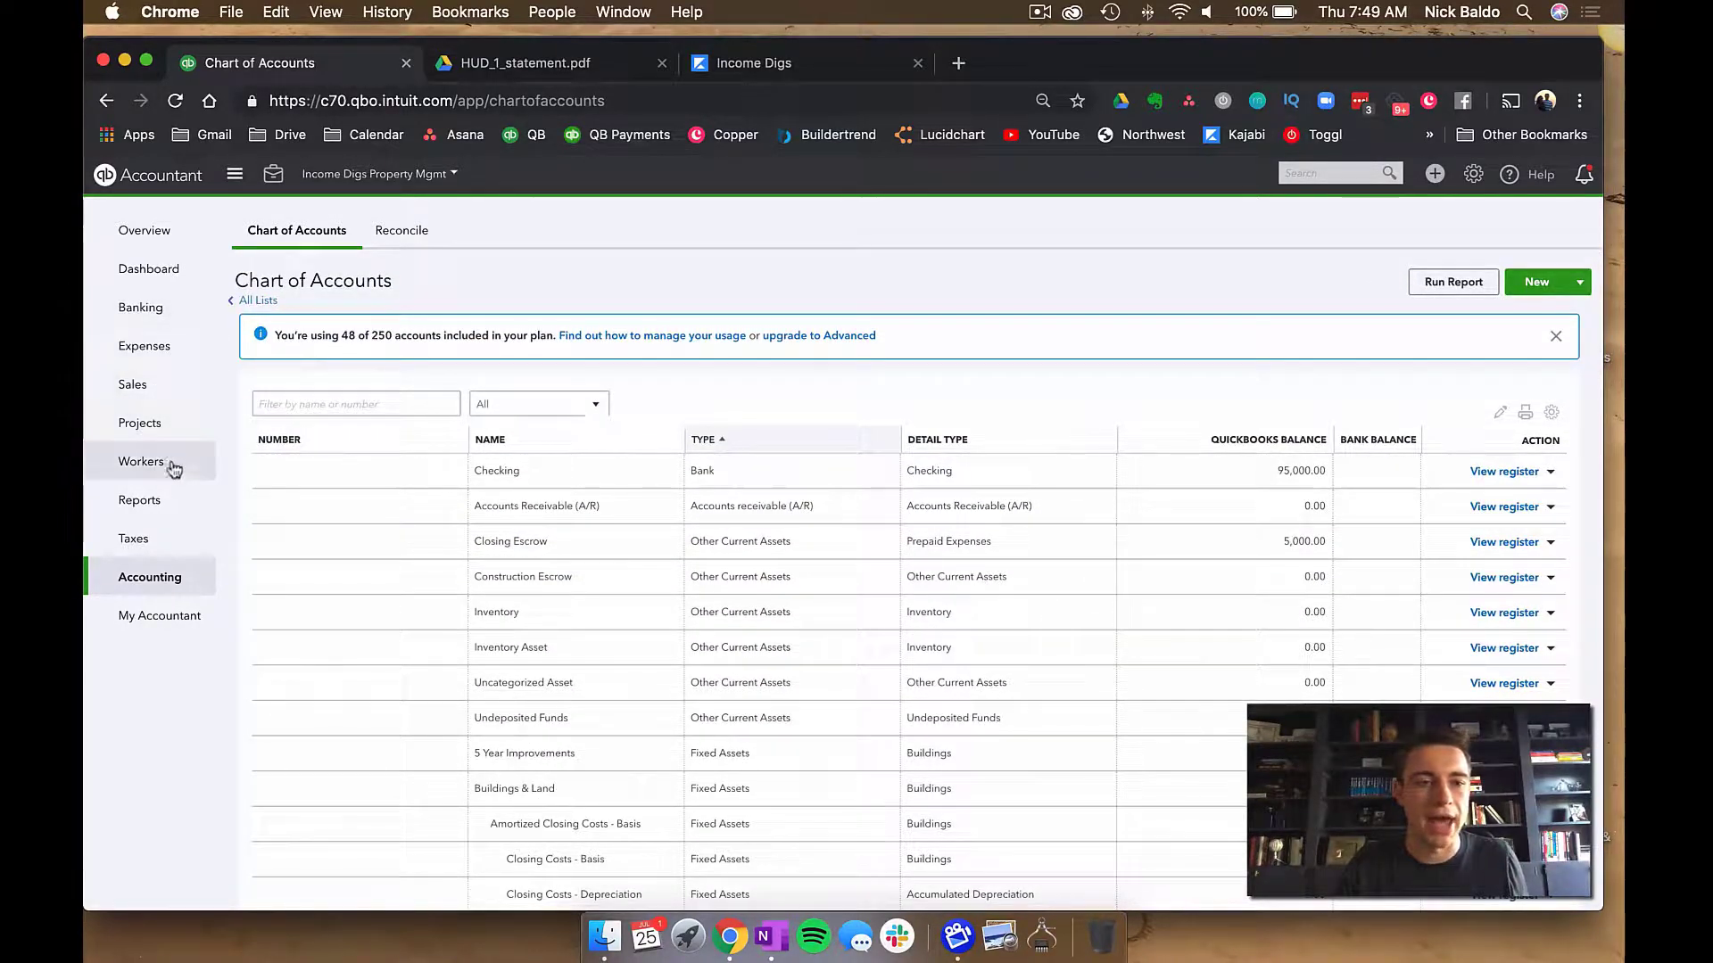
- Open the Balance Sheet - This Year custom report and move the HUD-1 PDF into its own window
click(163, 505)
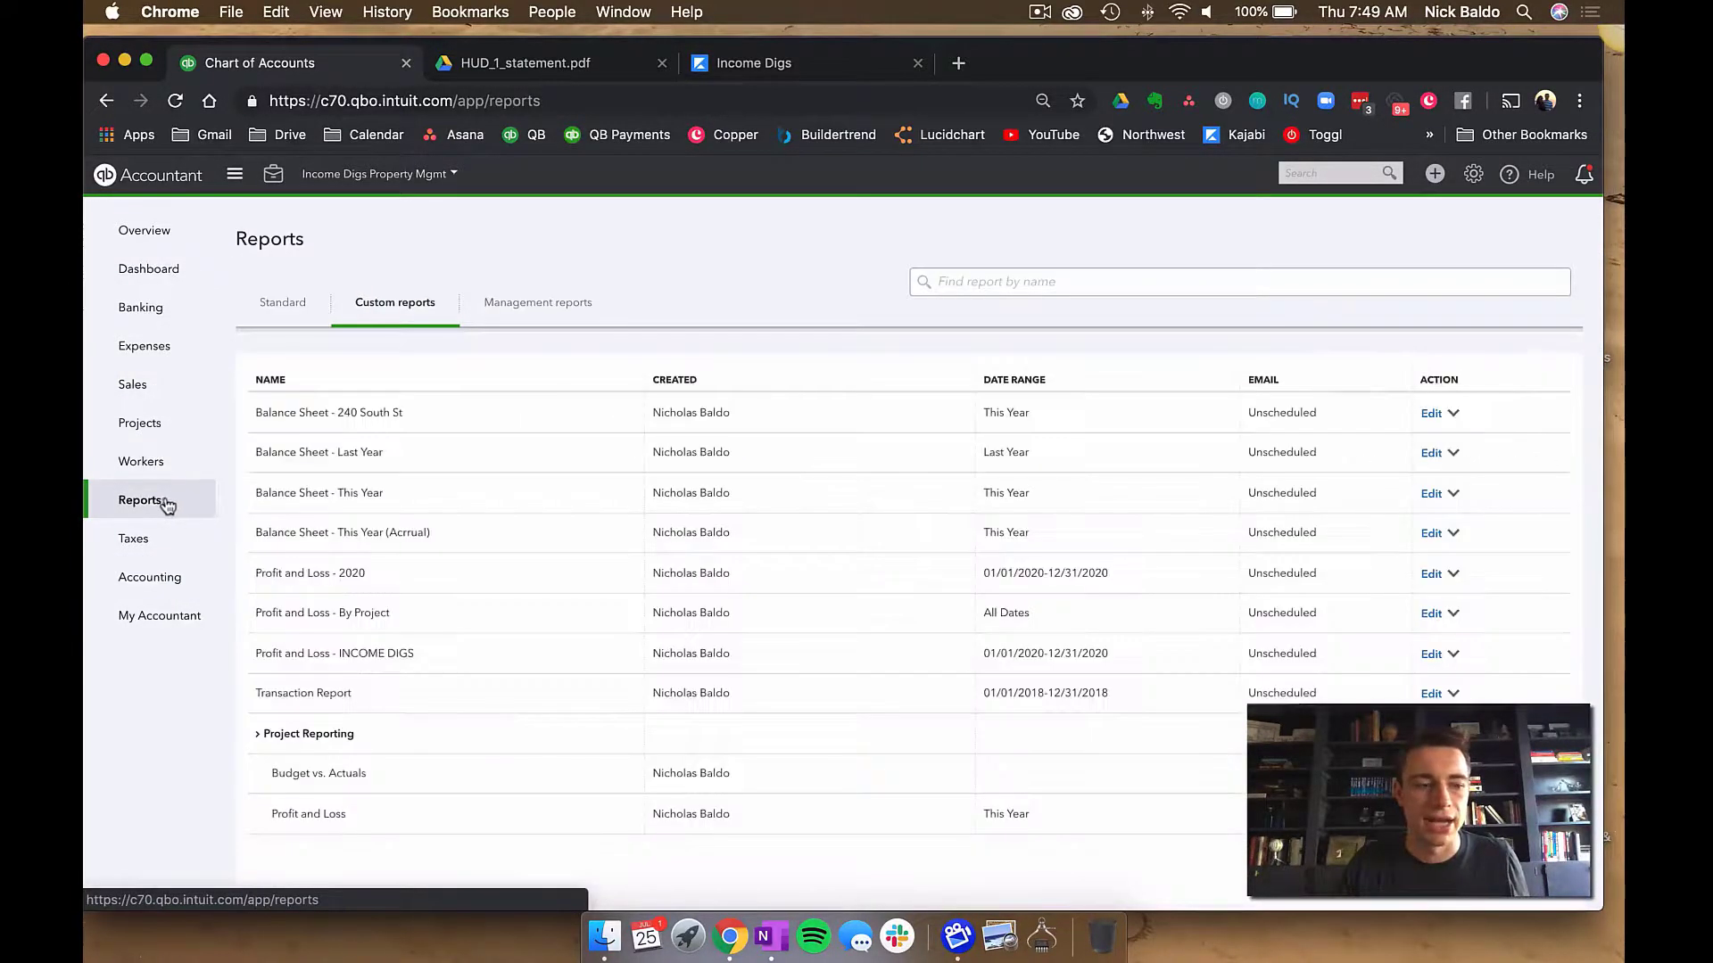
click(362, 496)
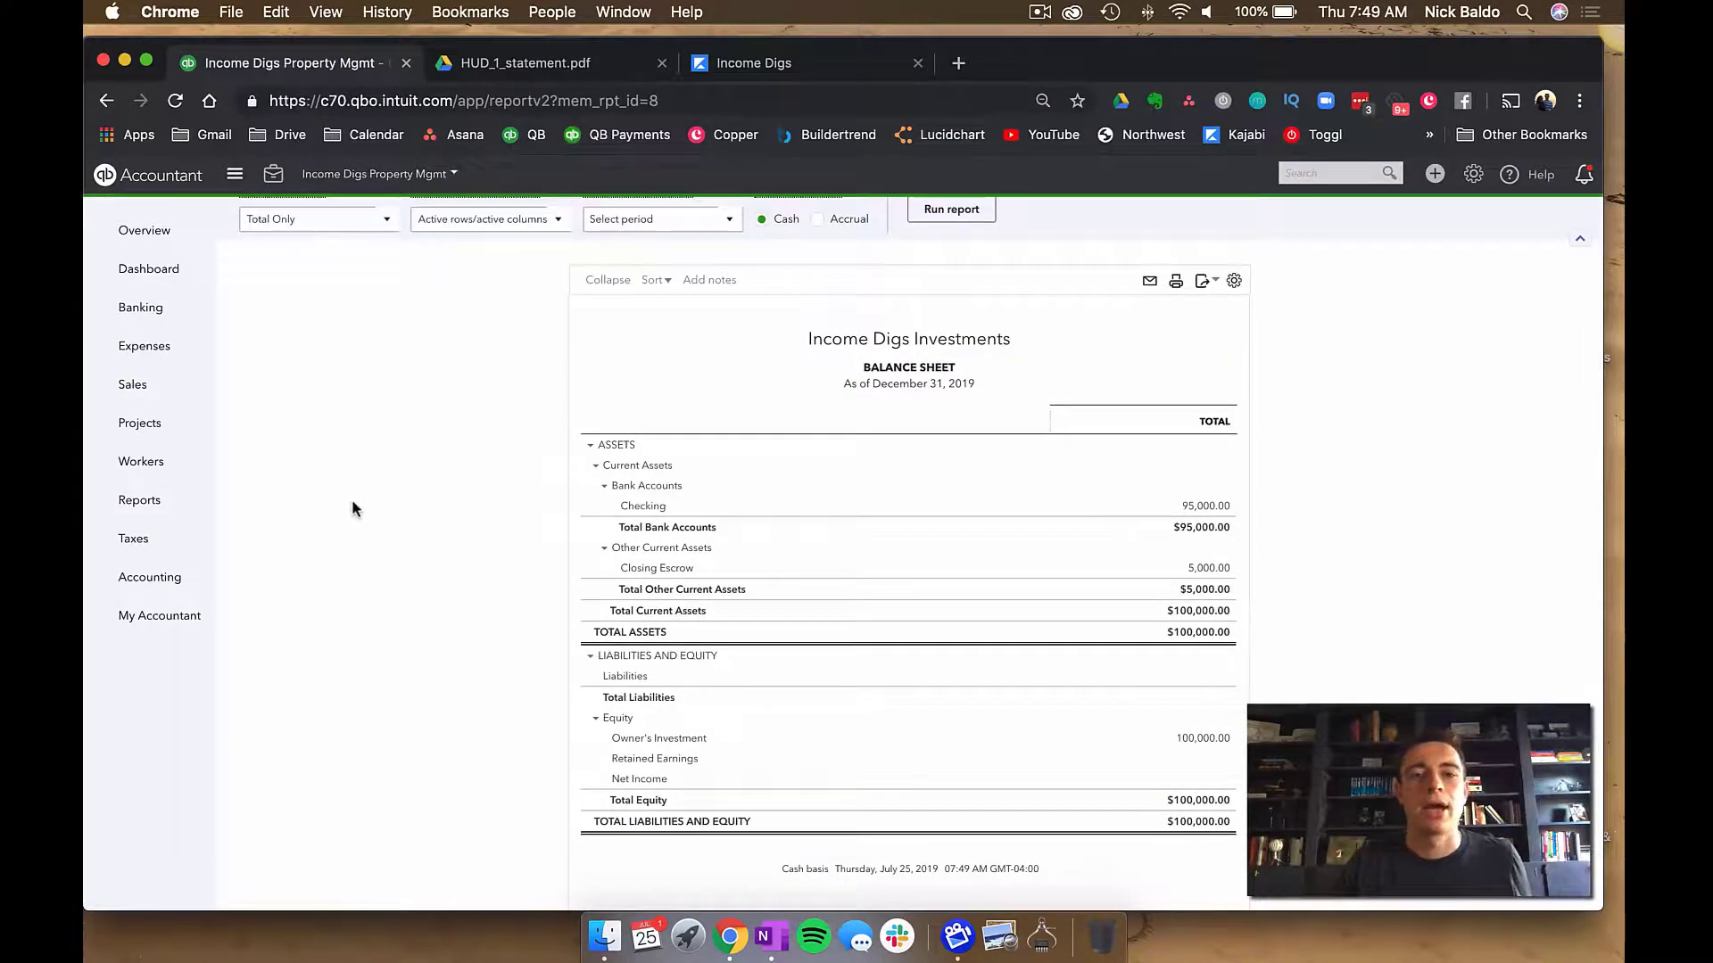
click(489, 66)
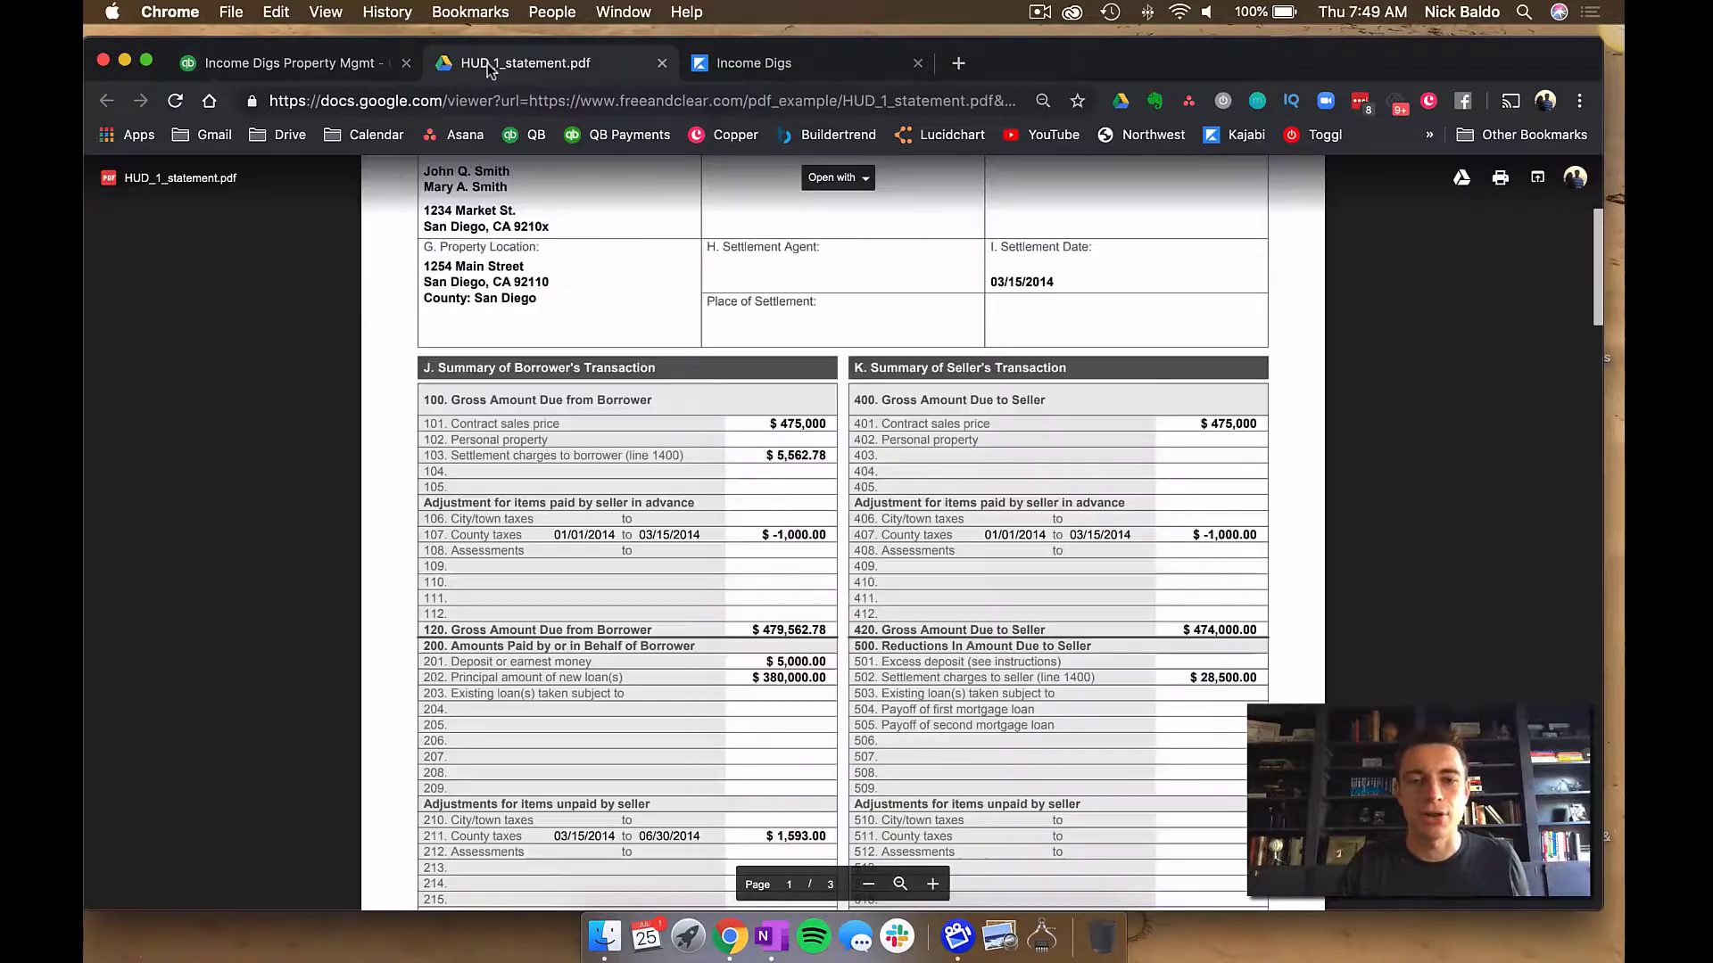
drag(489, 71, 583, 168)
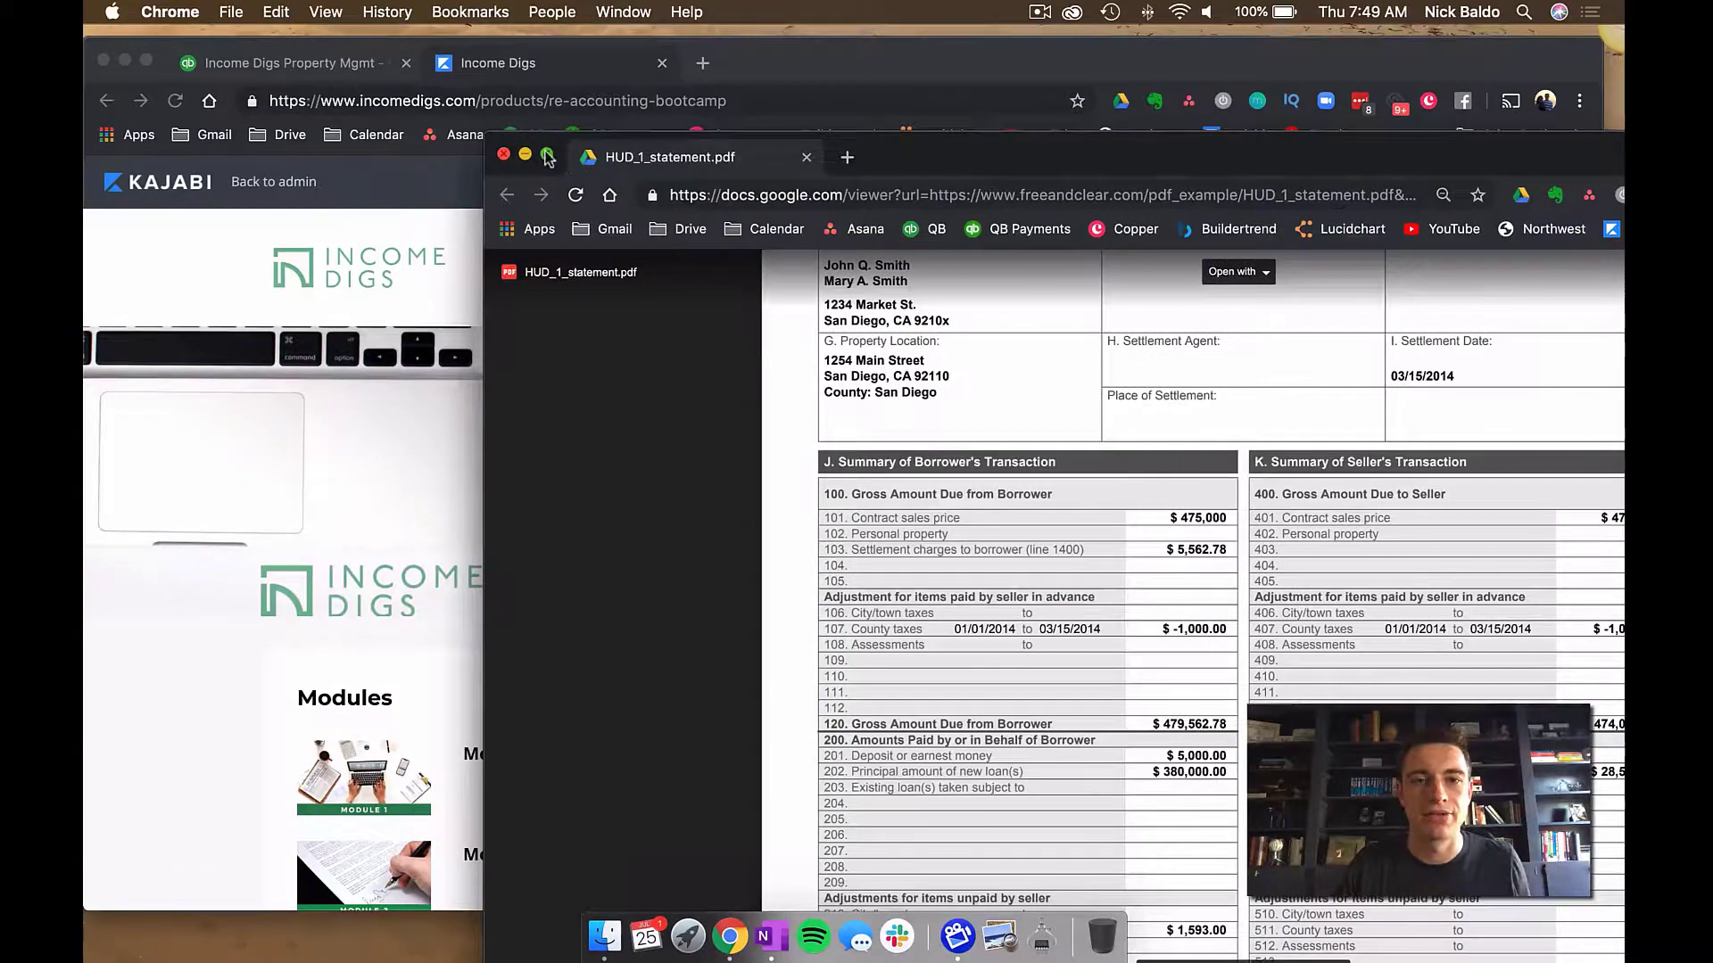
- Place the QuickBooks balance sheet and HUD-1 PDF side by side, widening the QuickBooks window
click(548, 157)
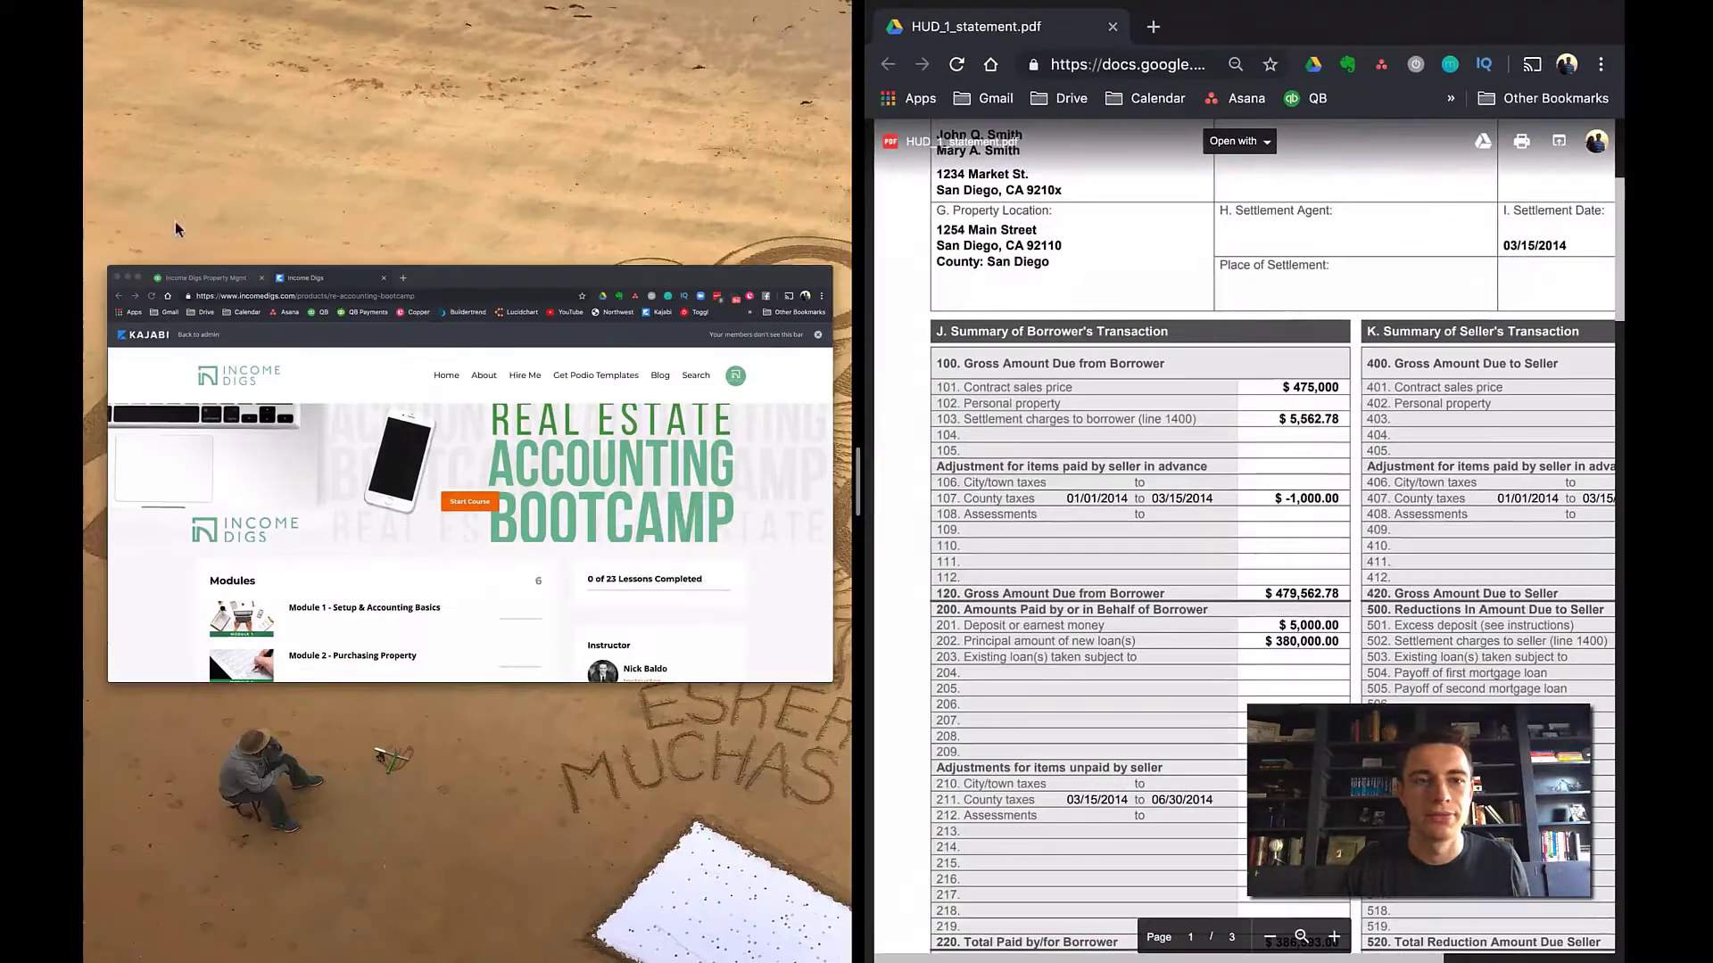
click(265, 373)
click(223, 37)
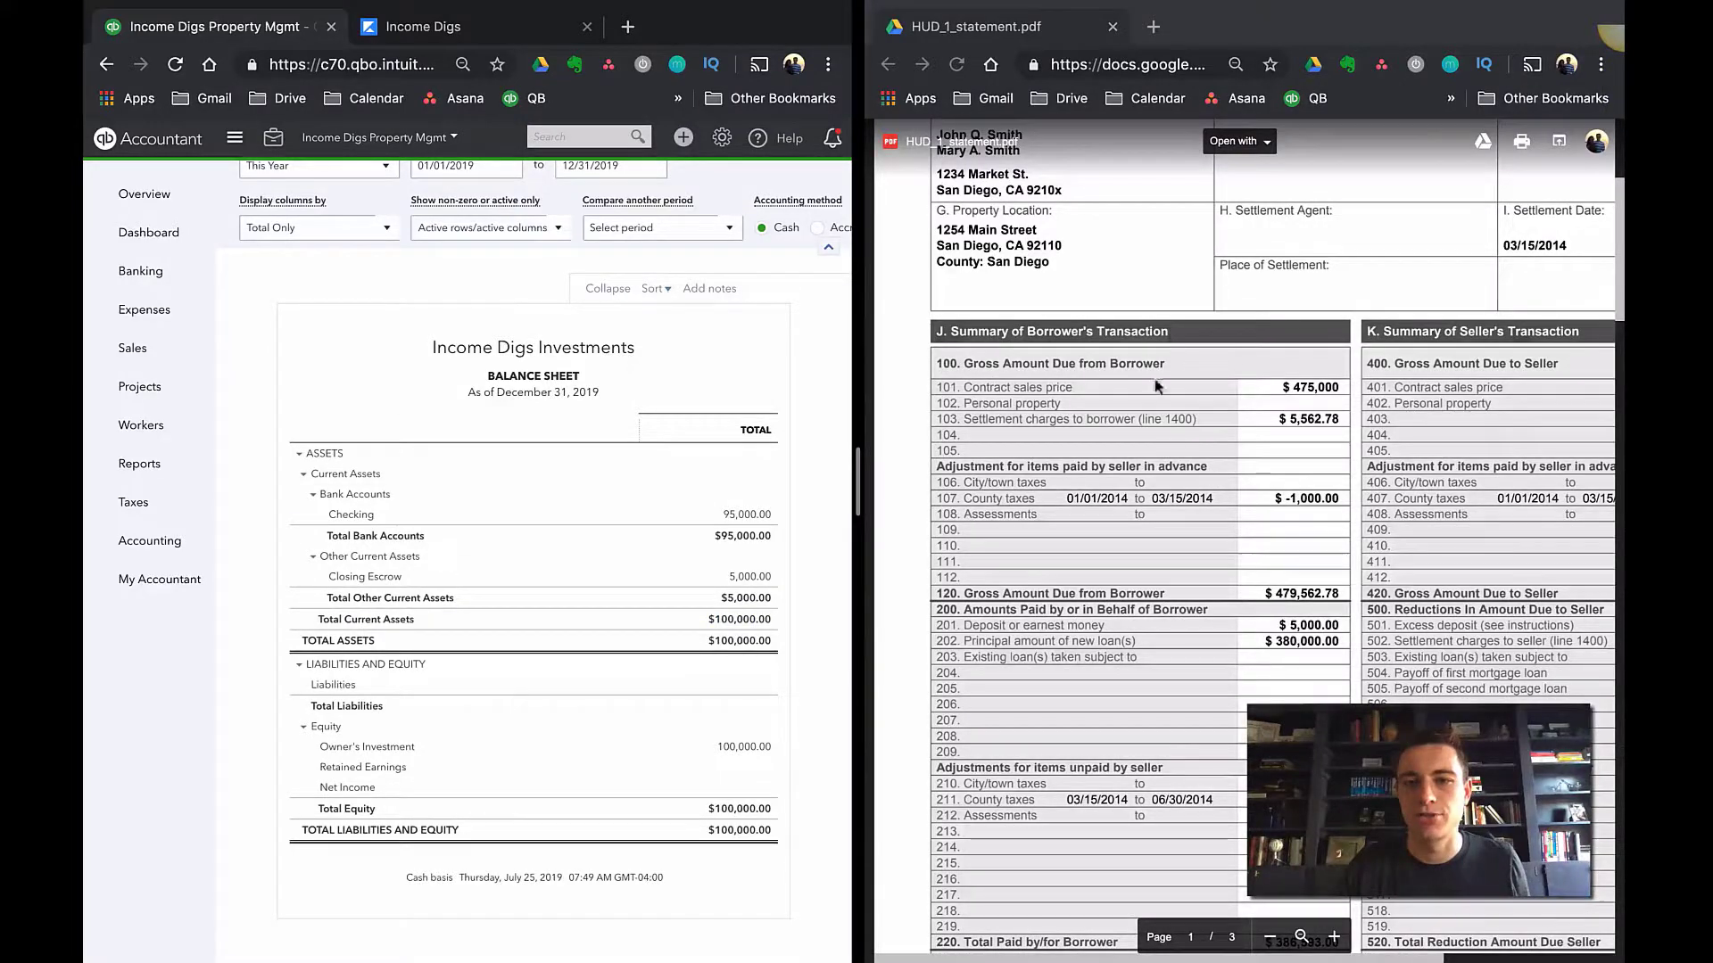
scroll(1156, 385, up, 3)
scroll(1169, 437, down, 4)
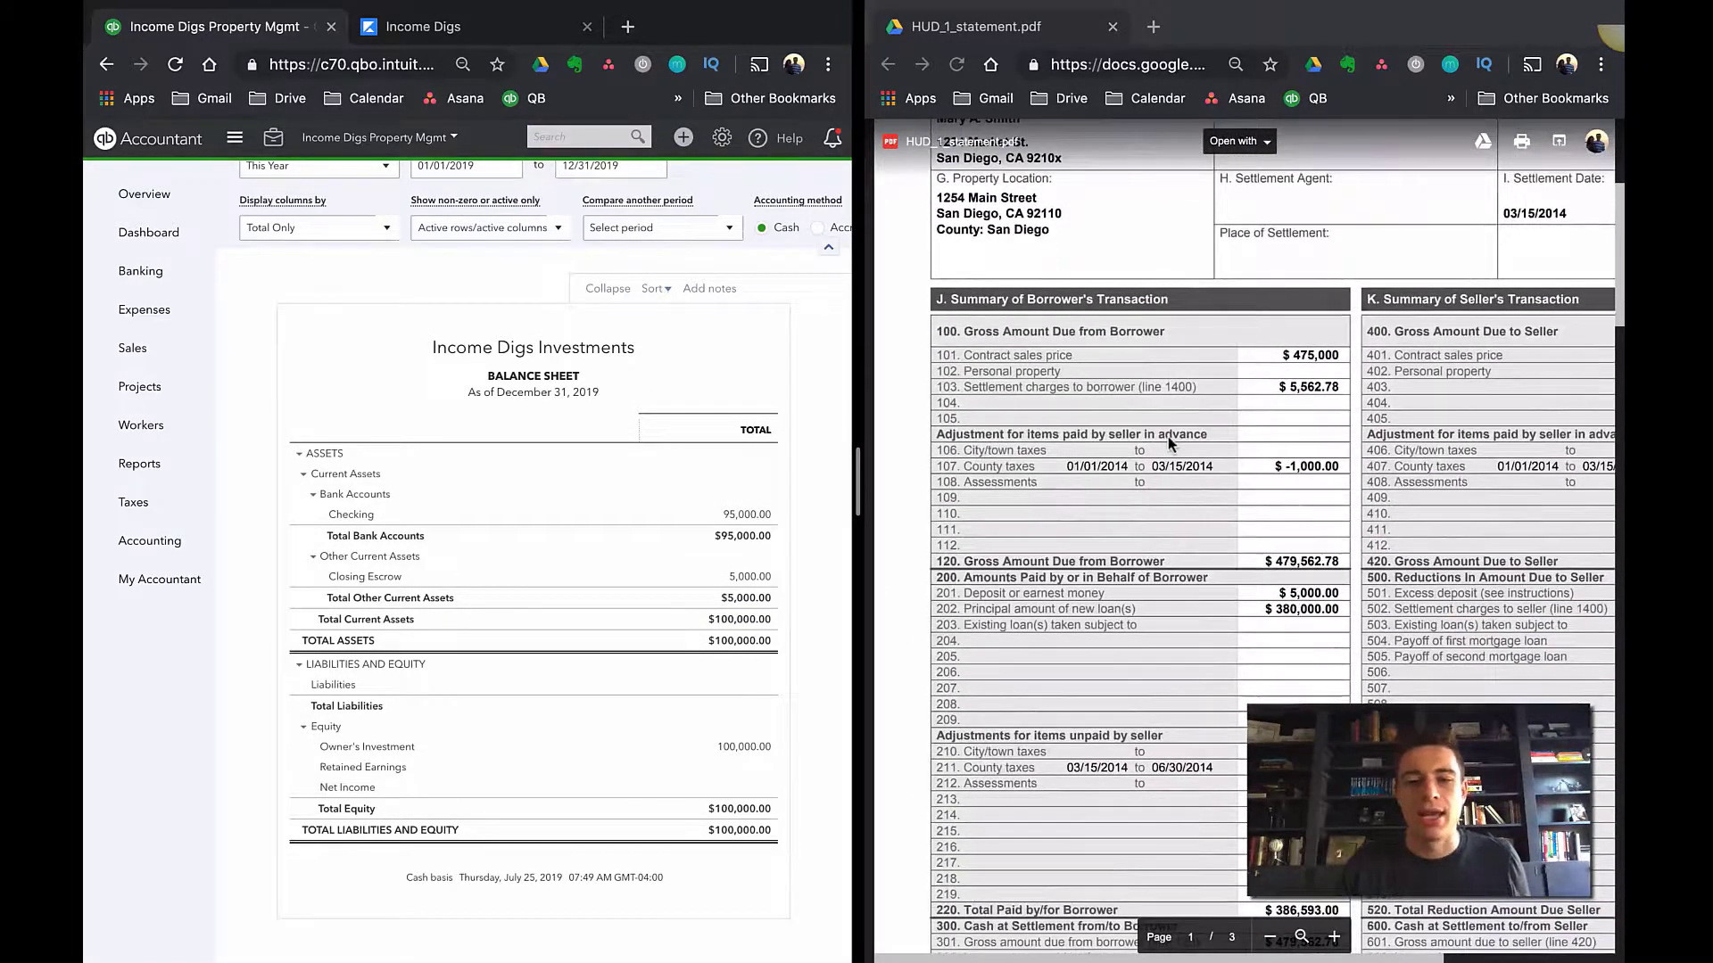
scroll(658, 371, up, 3)
scroll(658, 371, right, 3)
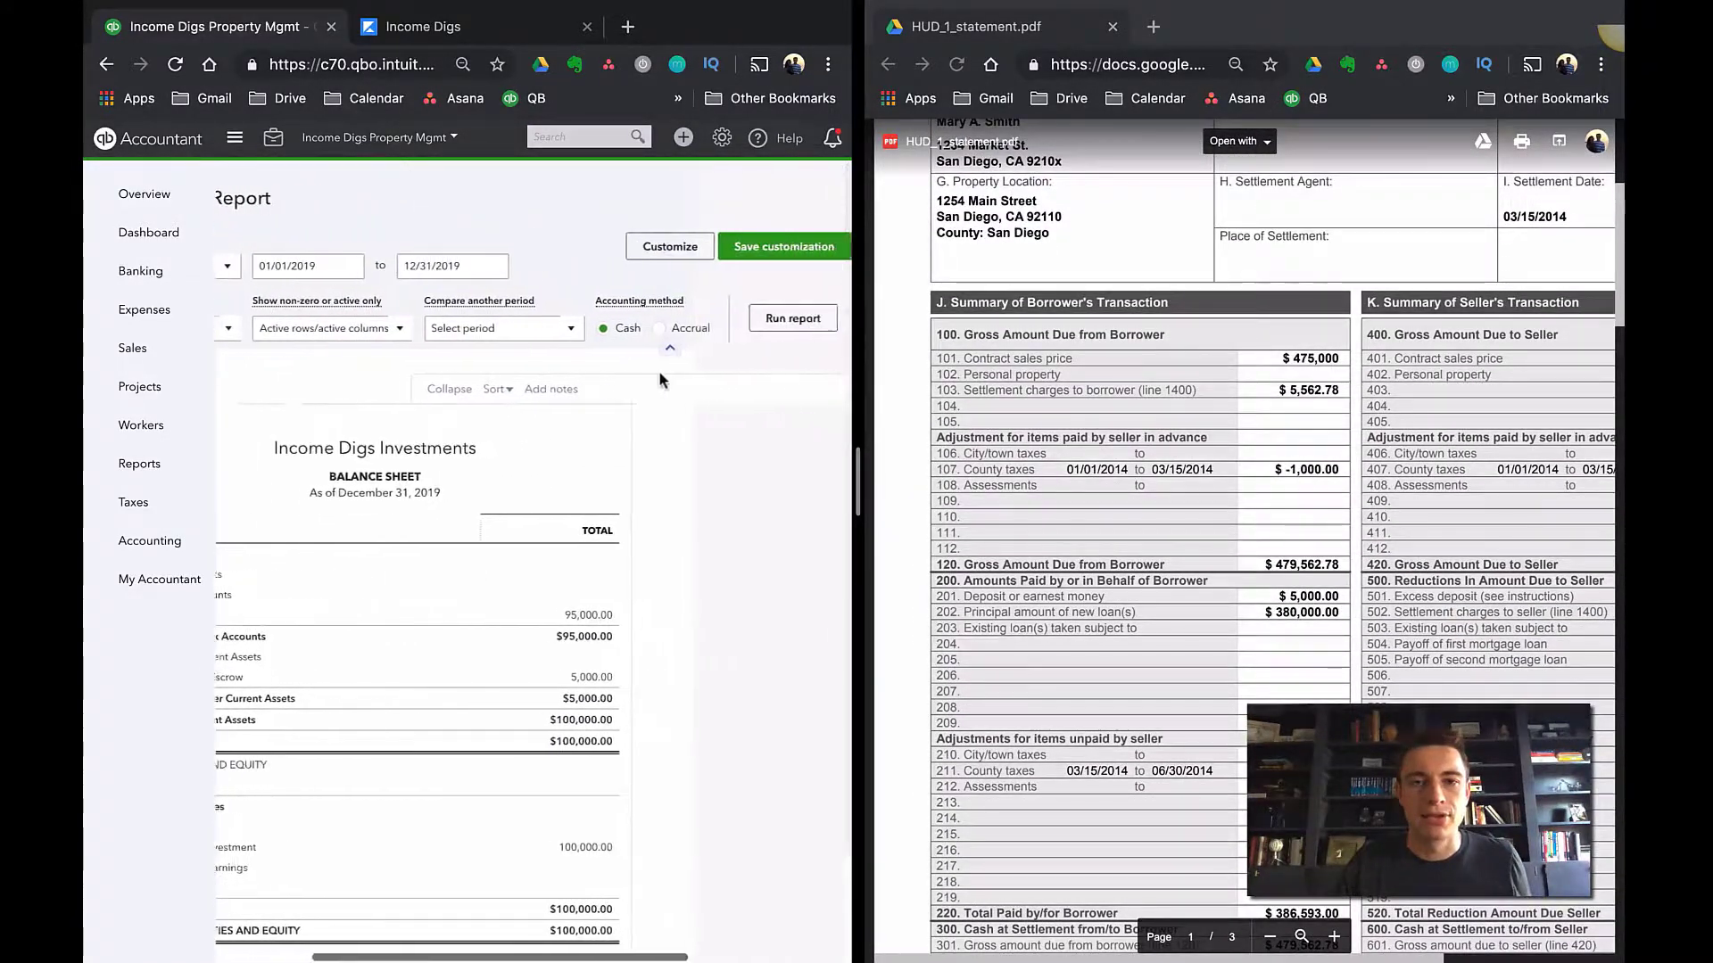
scroll(652, 368, right, 3)
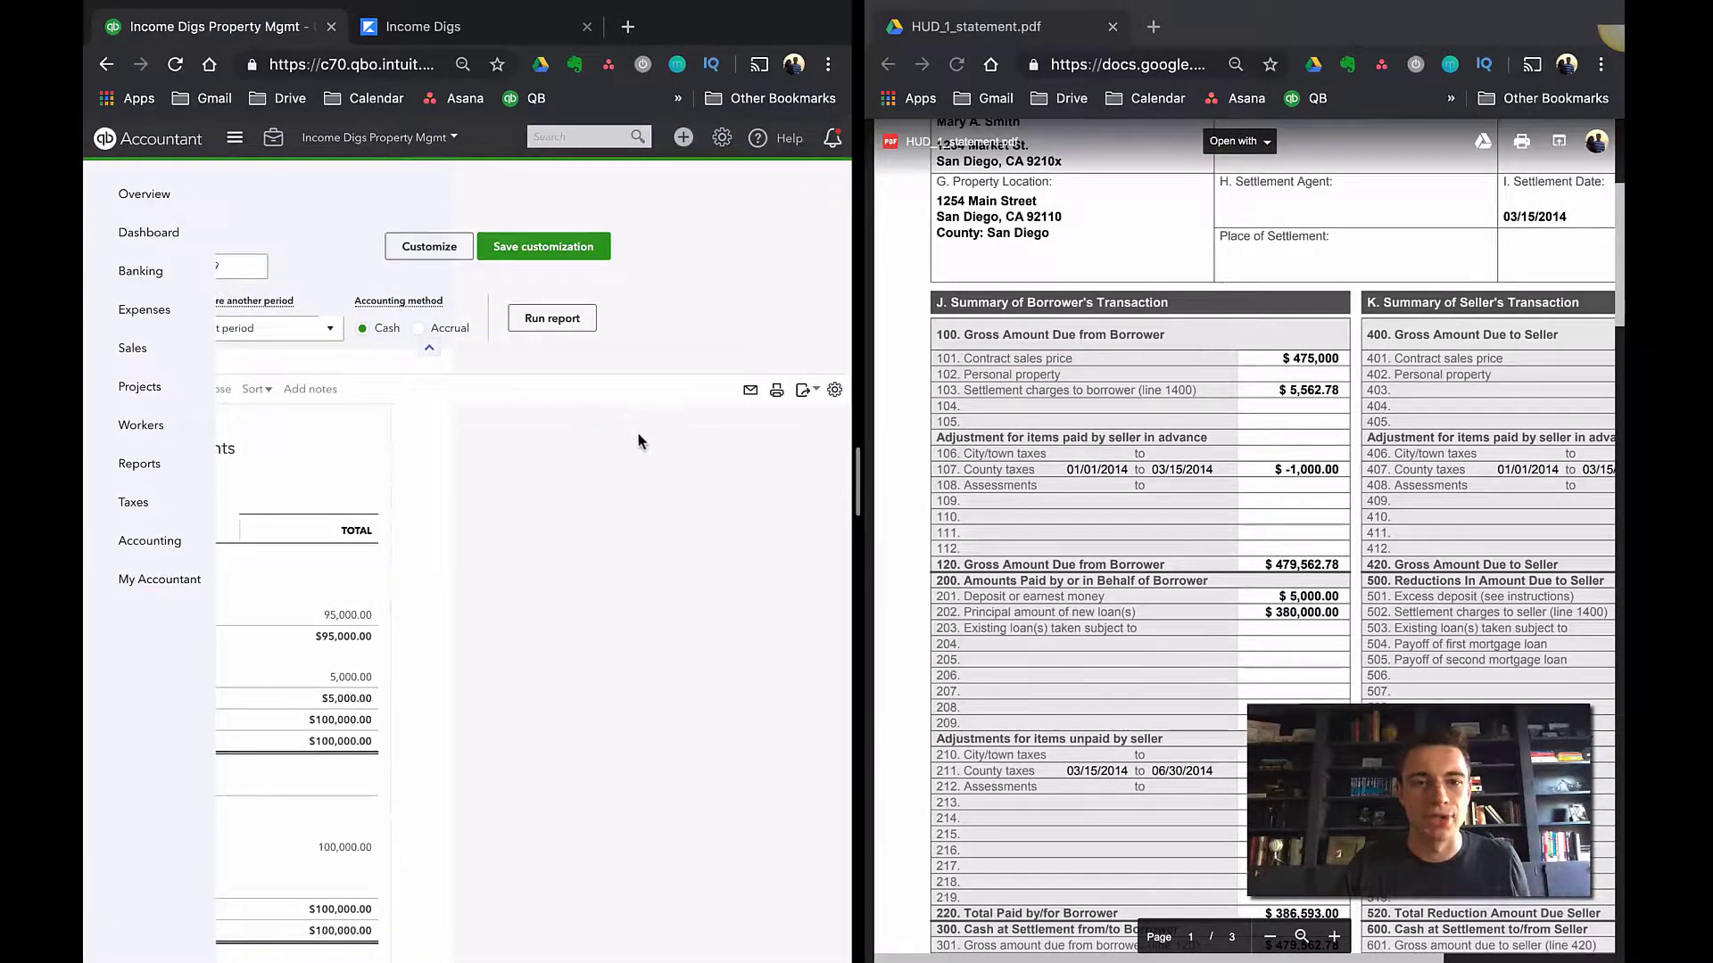
scroll(639, 439, left, 5)
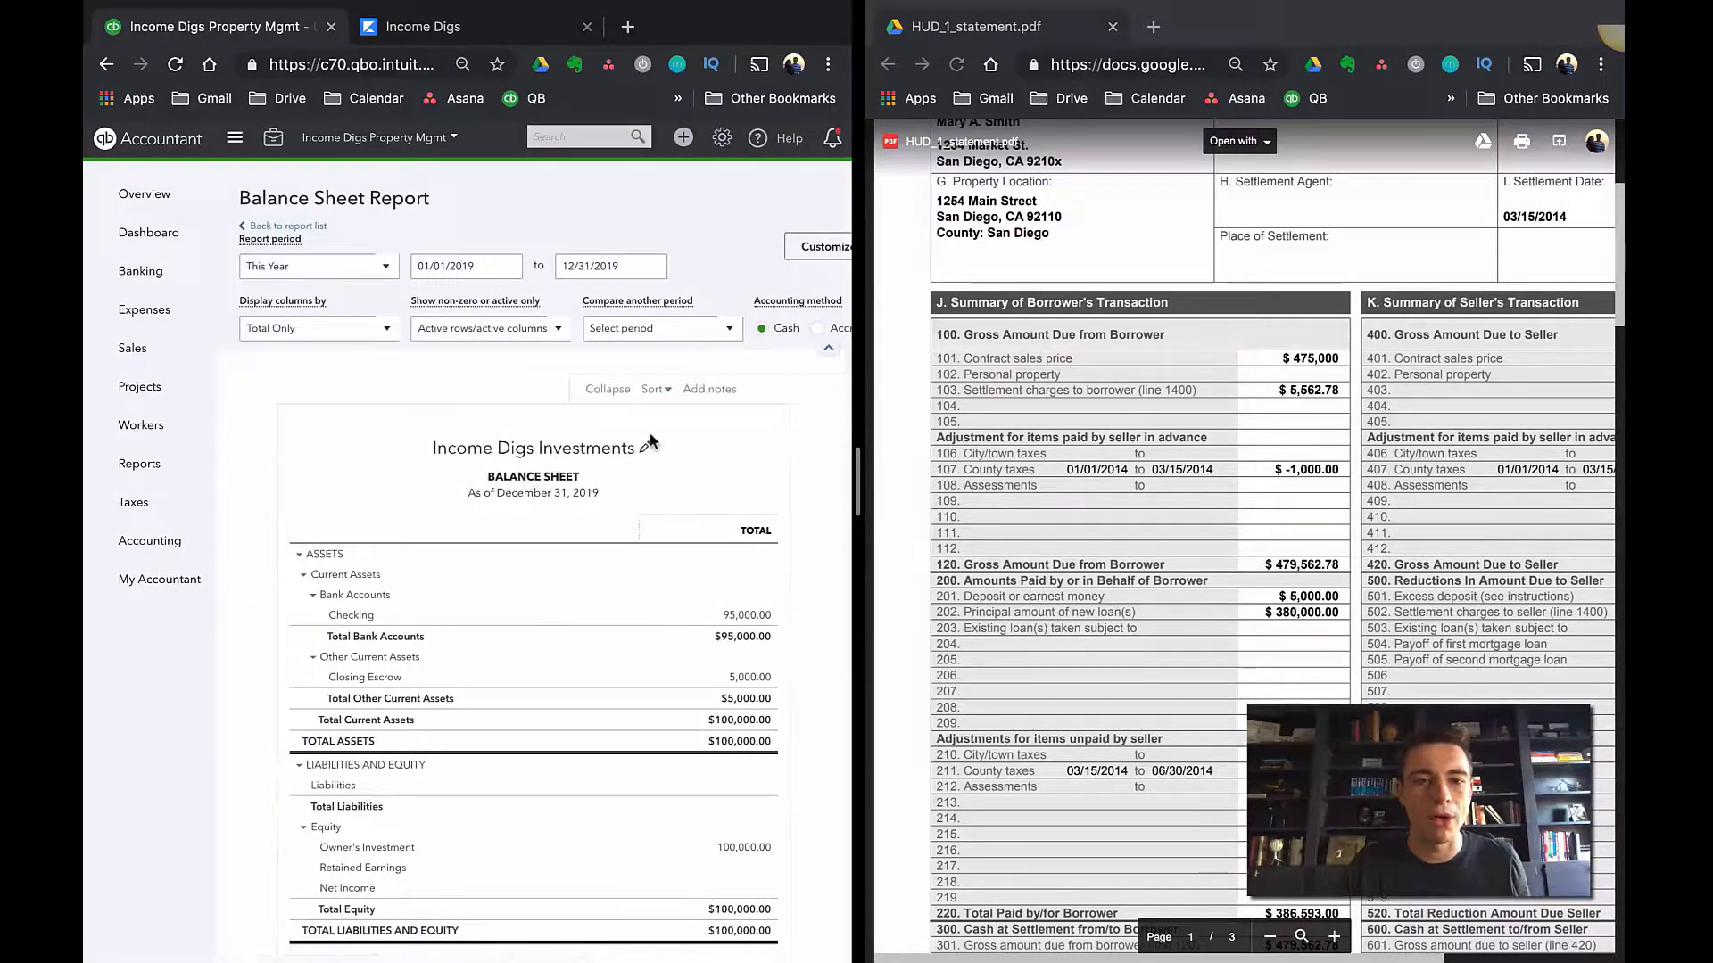
drag(856, 482, 1102, 477)
- Look across the balance sheet columns, then start a new journal entry from the Create menu
scroll(910, 441, right, 1)
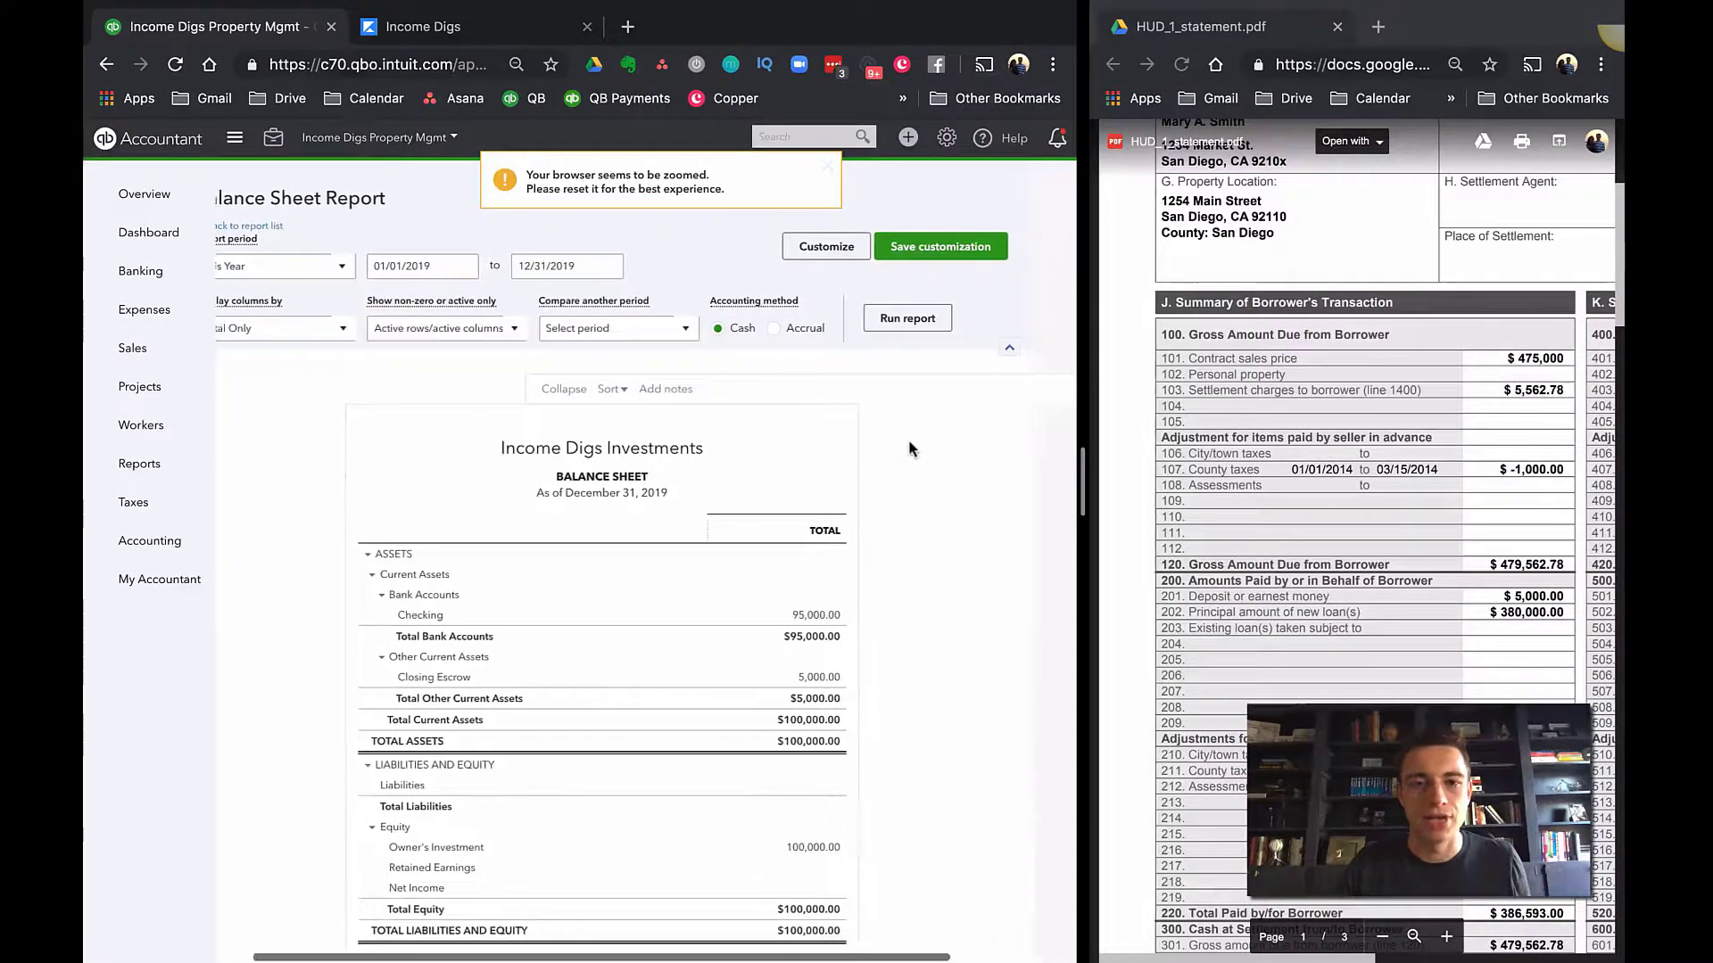
scroll(901, 438, right, 2)
scroll(876, 438, left, 3)
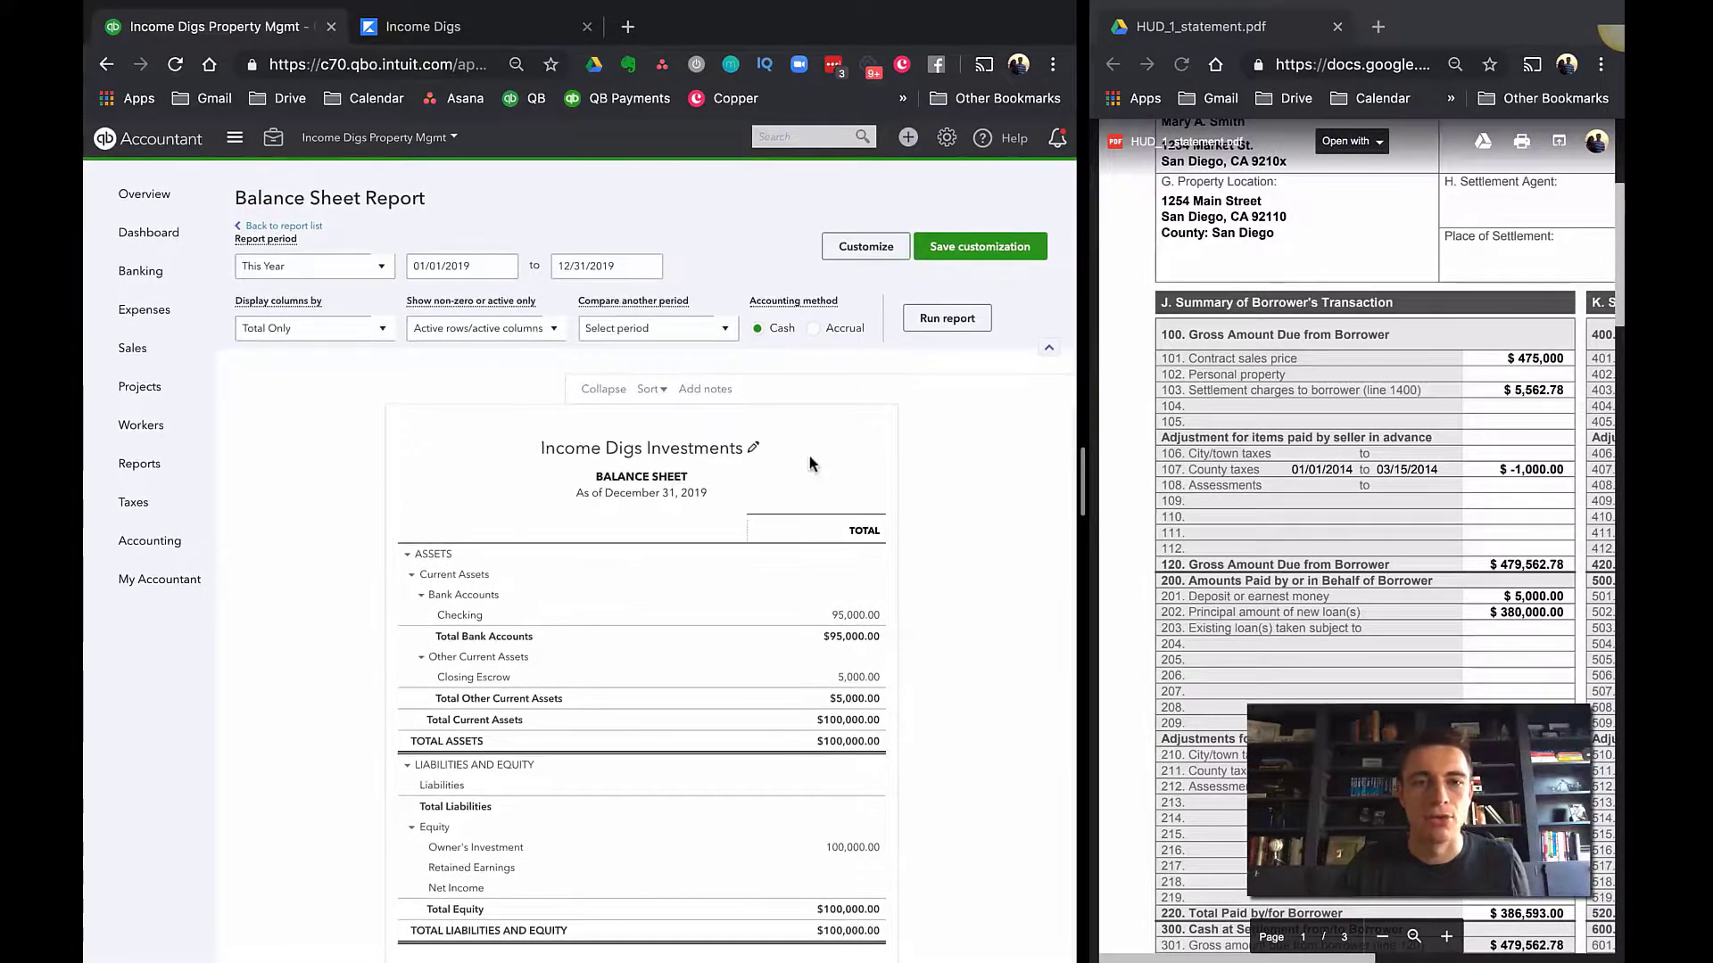
scroll(812, 460, right, 2)
scroll(811, 455, right, 3)
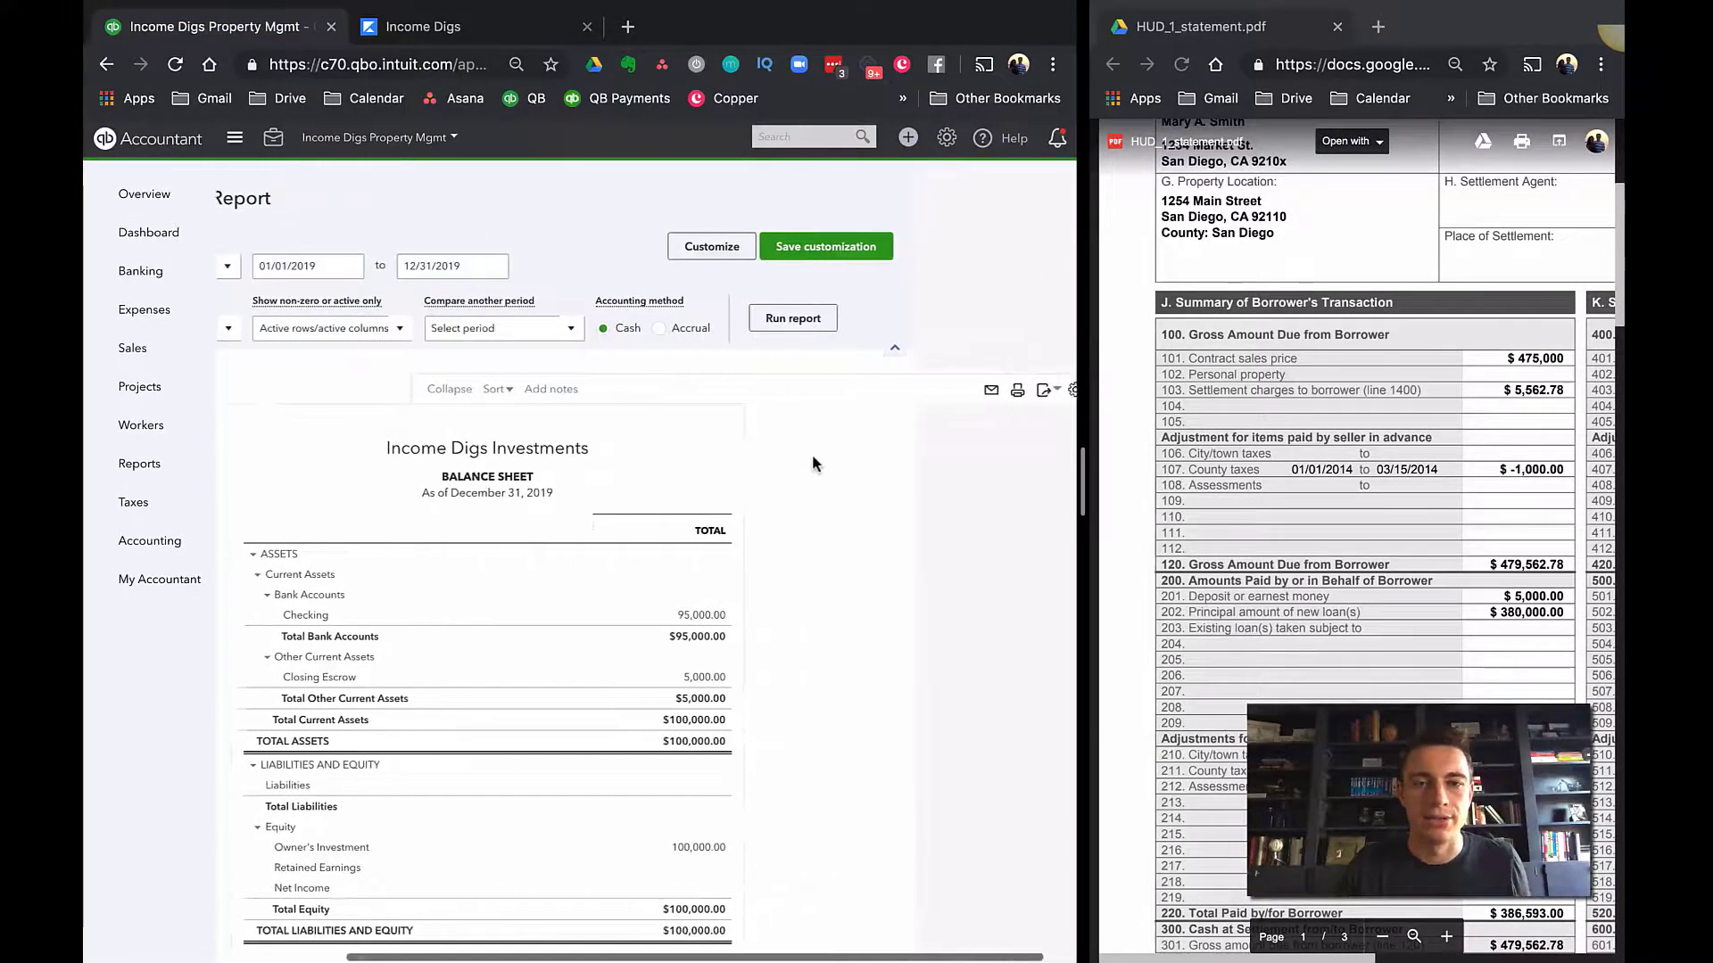
click(880, 352)
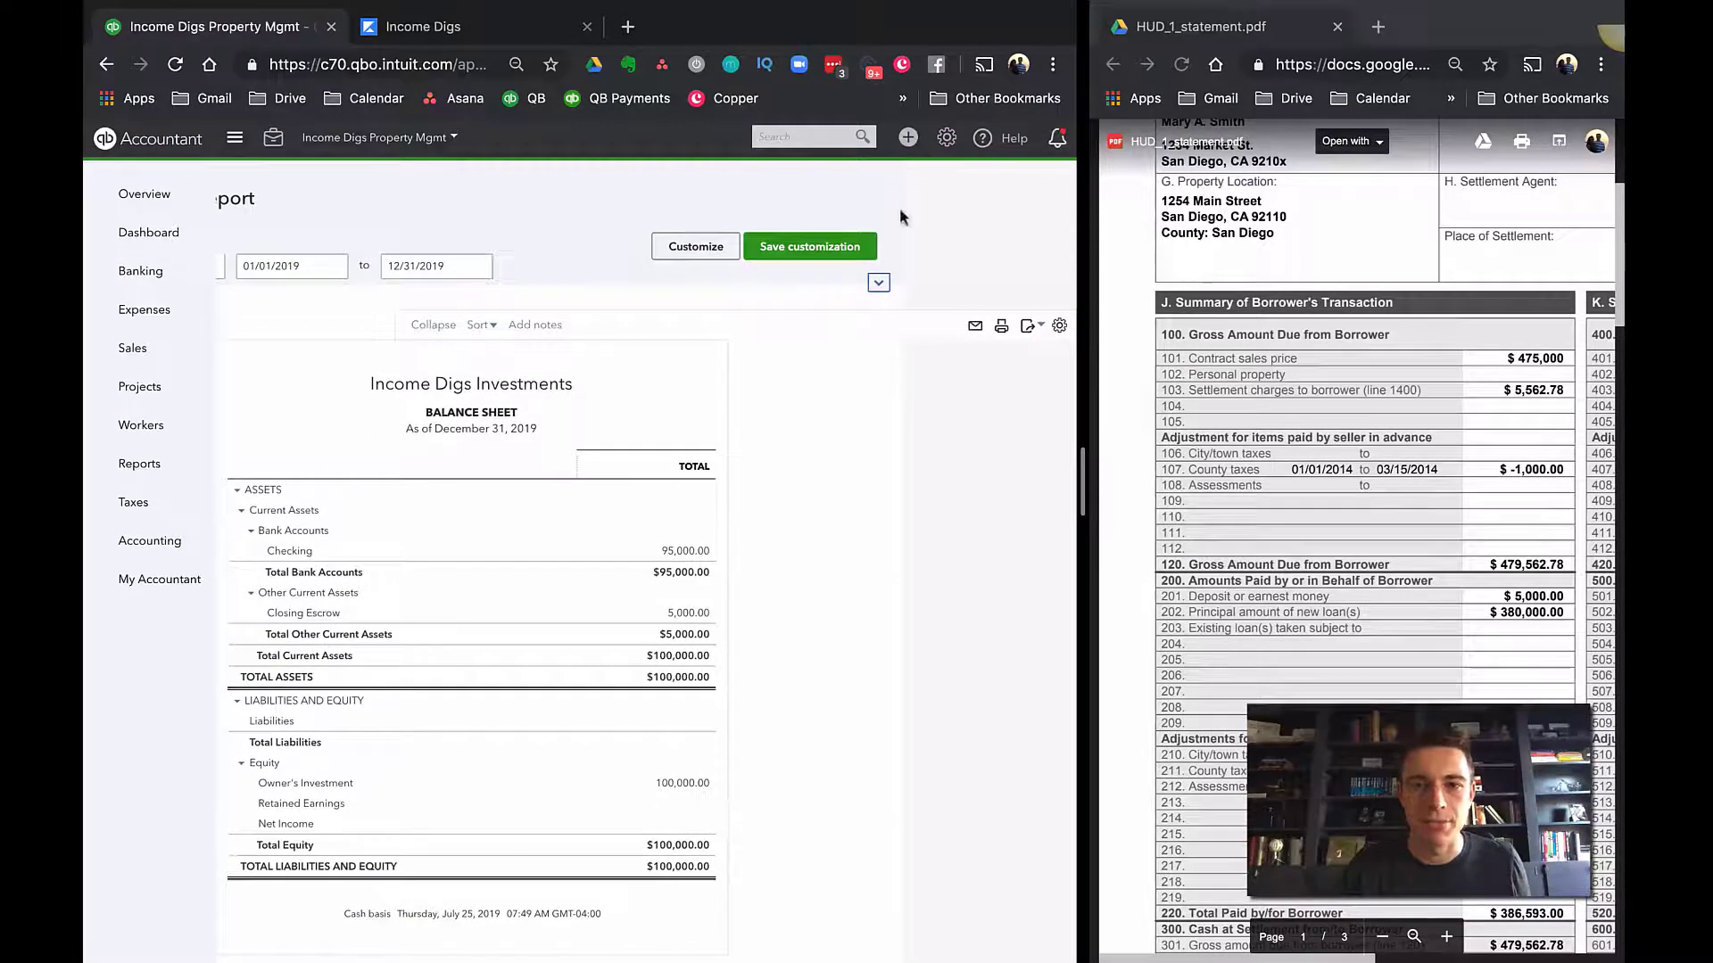
click(878, 285)
scroll(807, 452, left, 4)
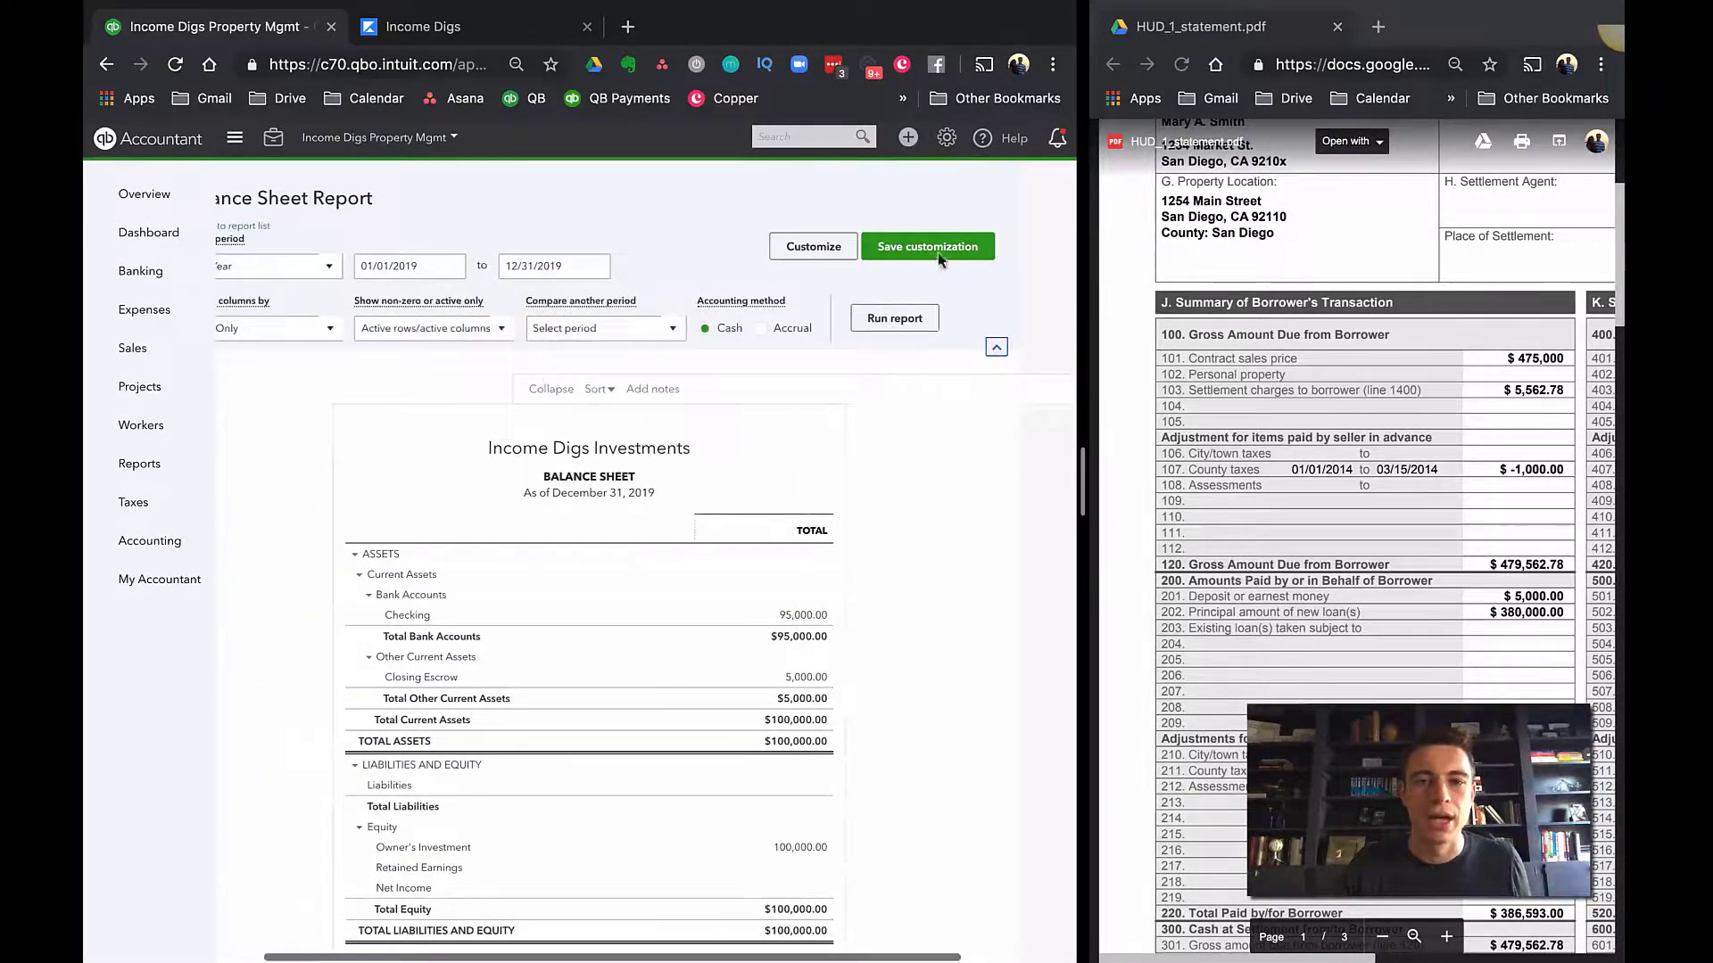
click(908, 140)
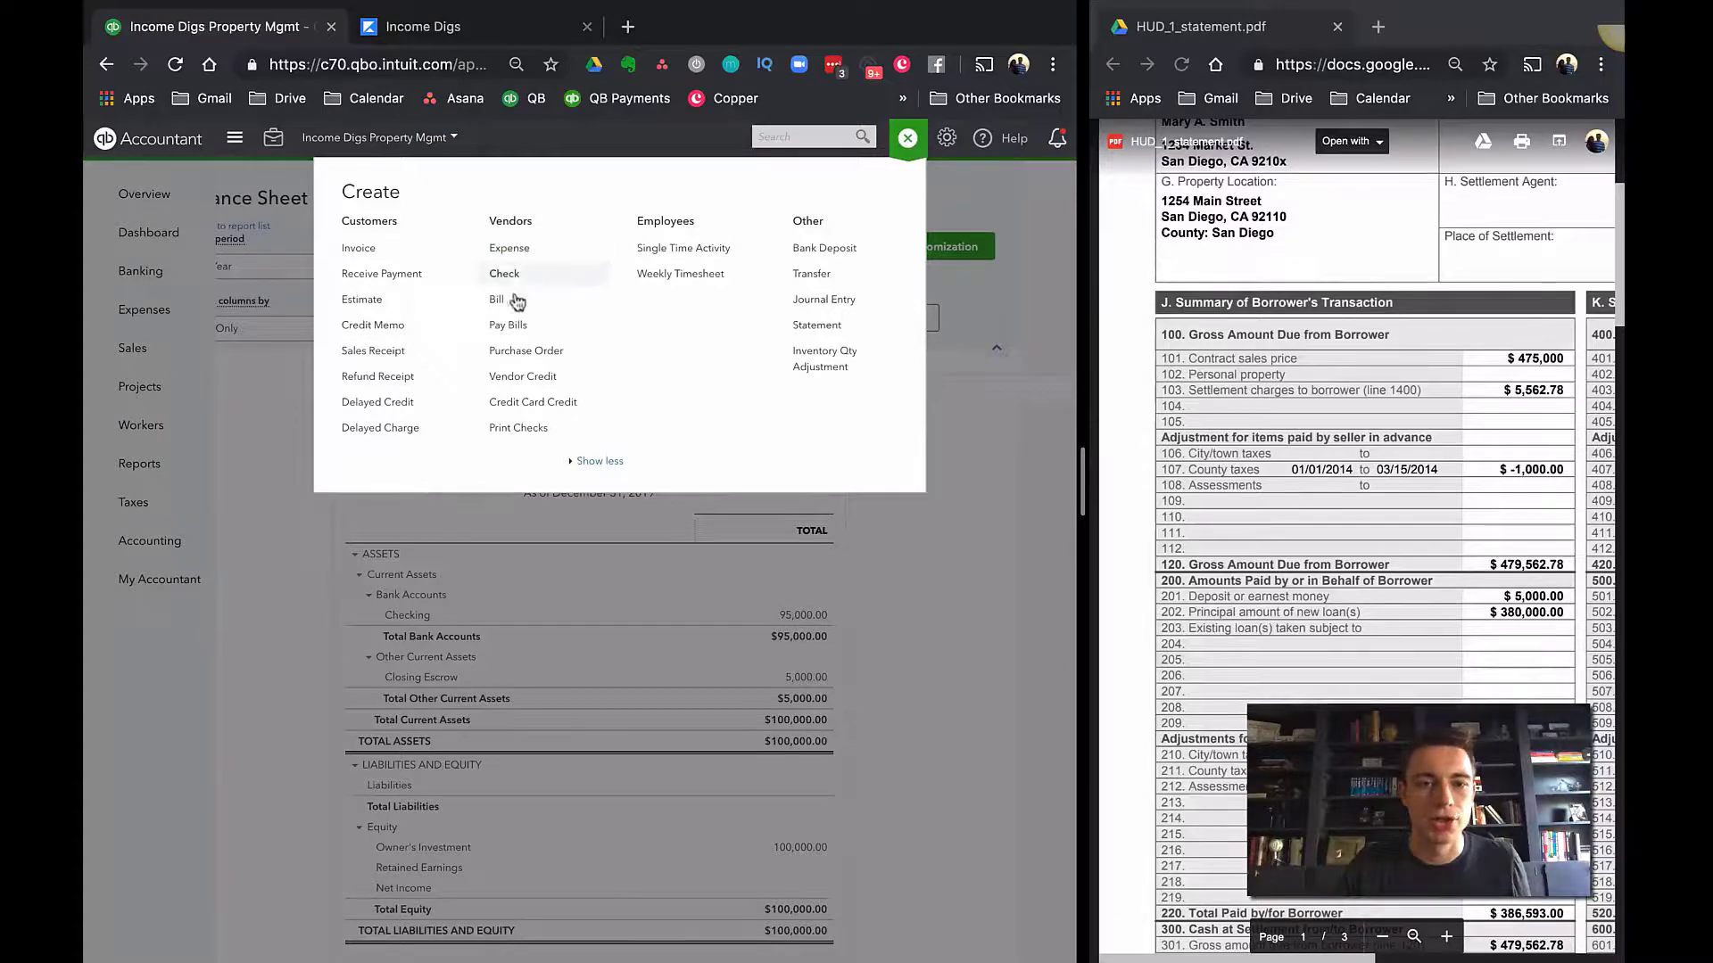
click(857, 302)
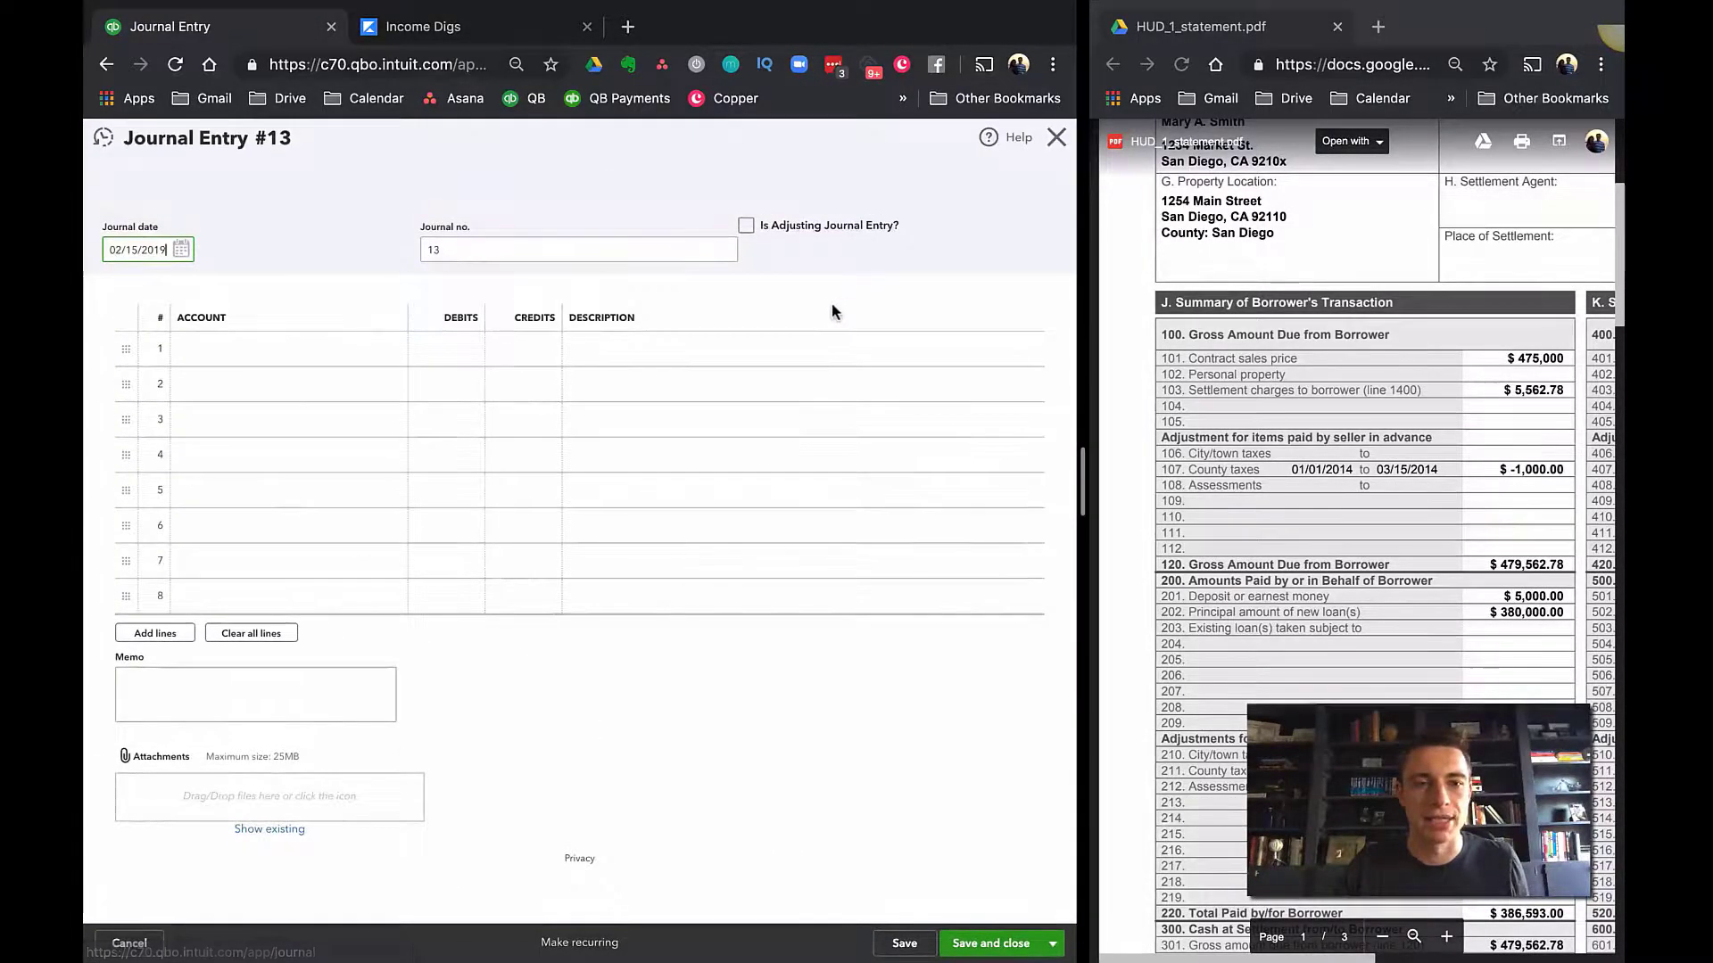
- Change Journal Entry #13's date to 03/15/2019 to match the HUD-1 settlement date
click(183, 250)
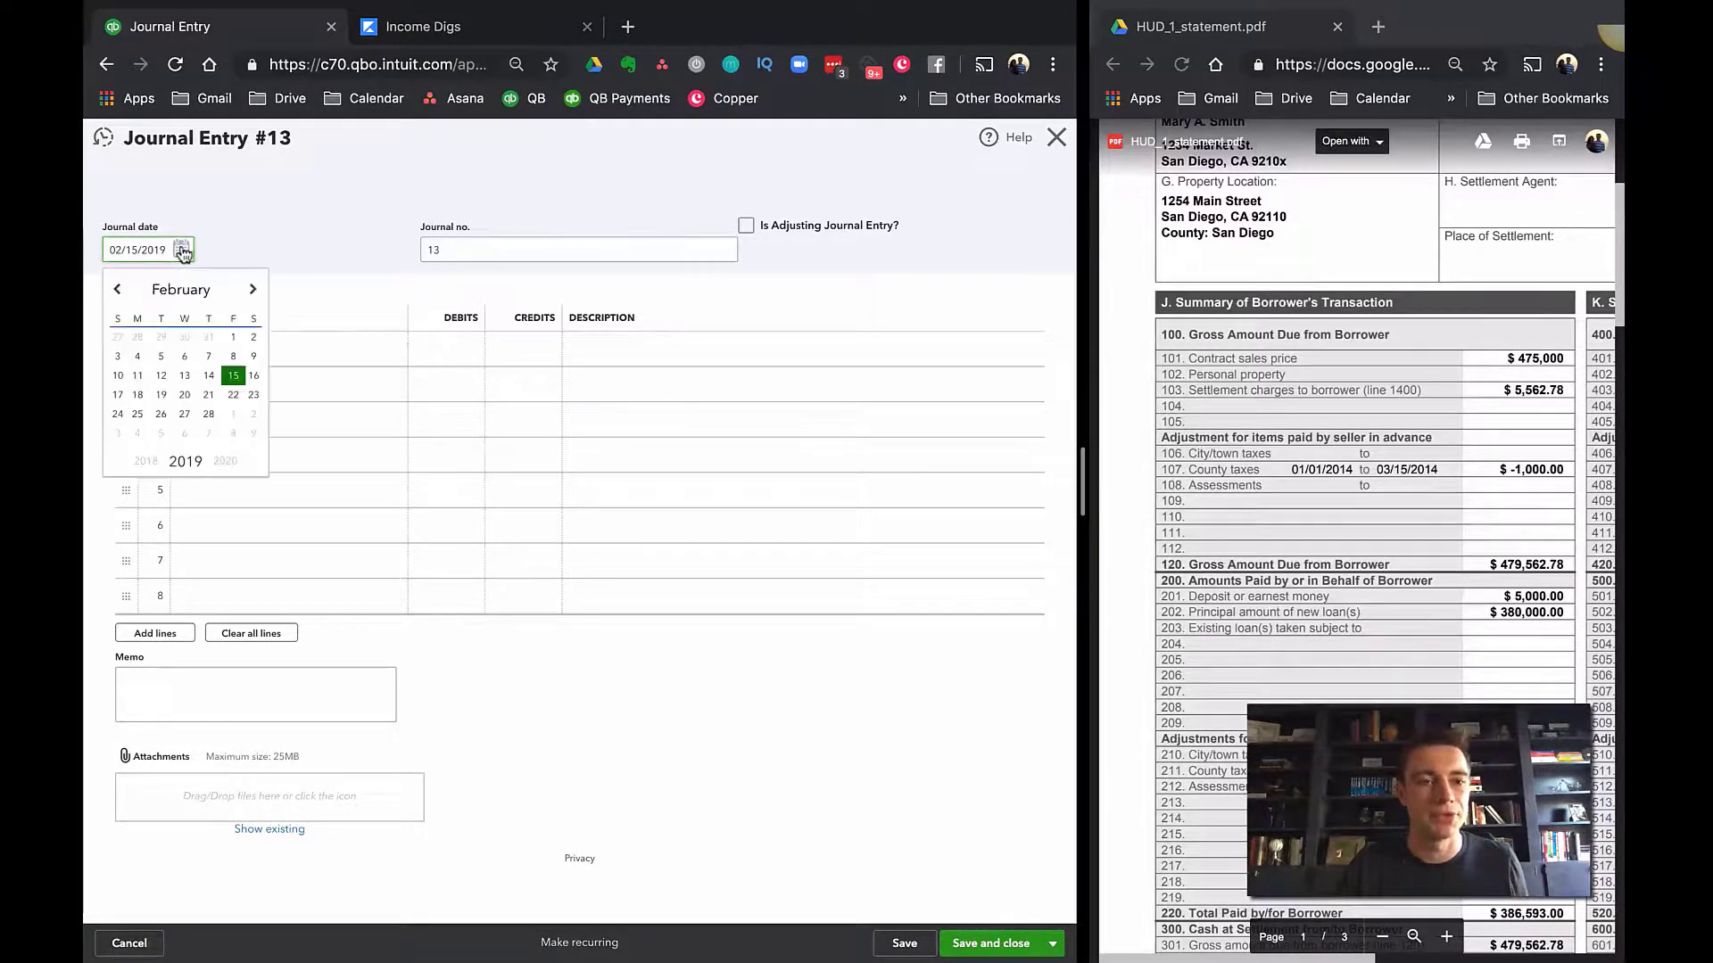
triple_click(166, 249)
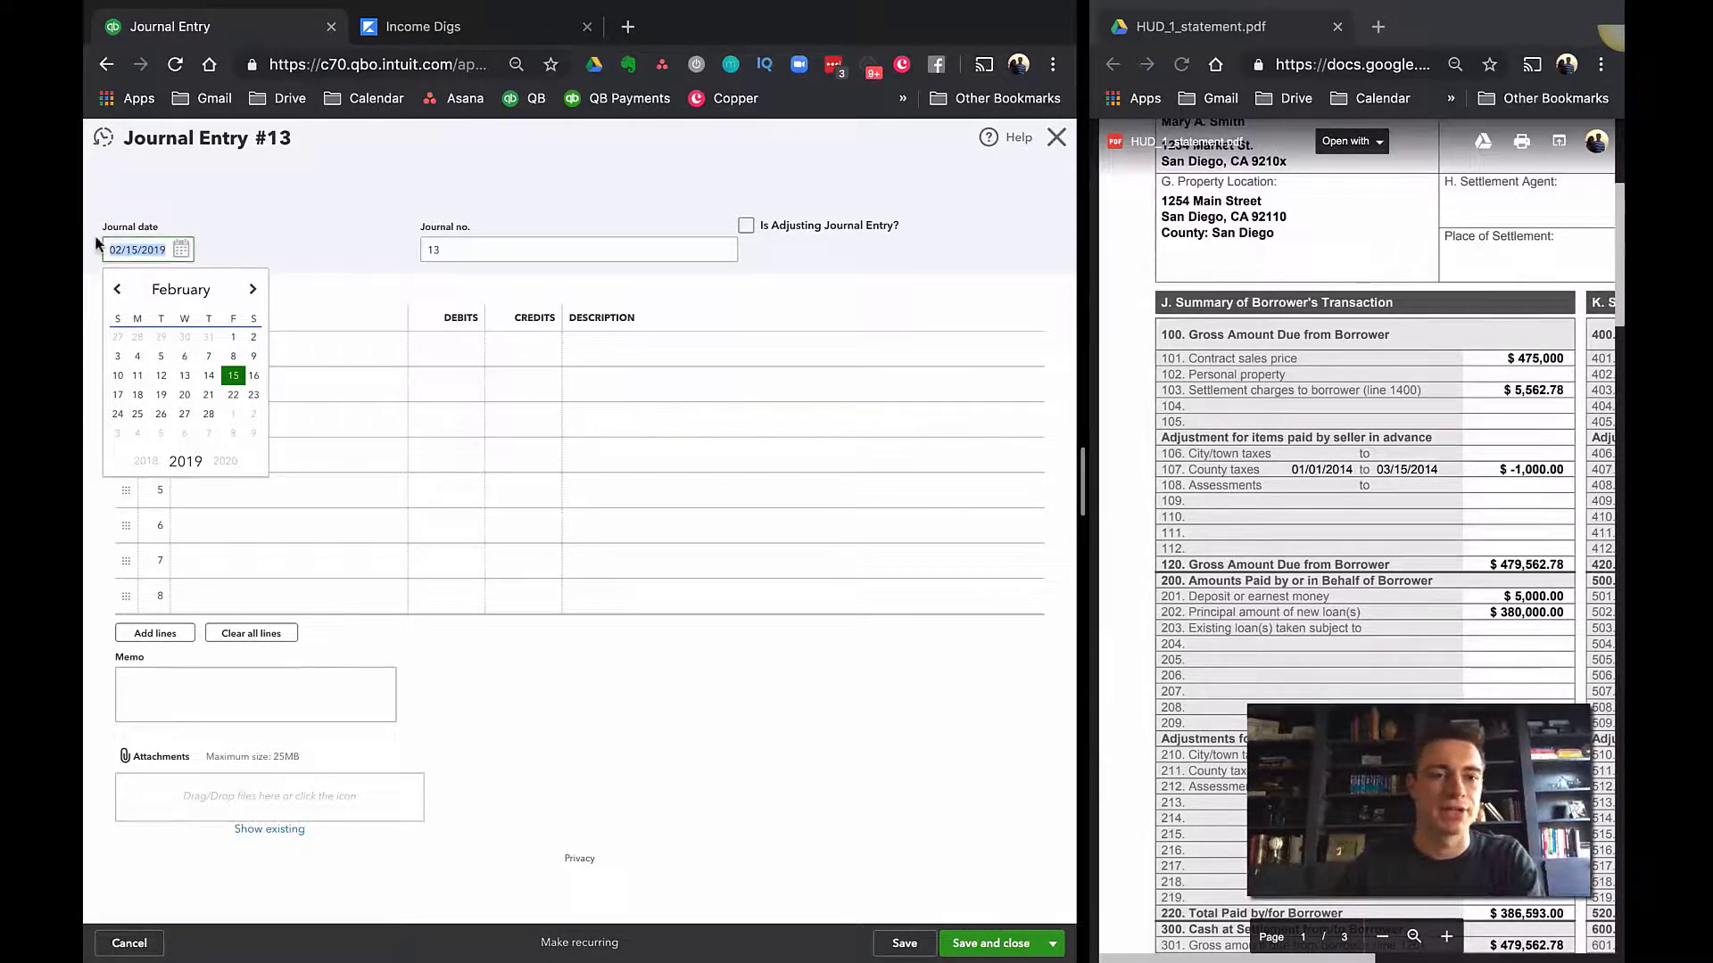
text(3/15/2)
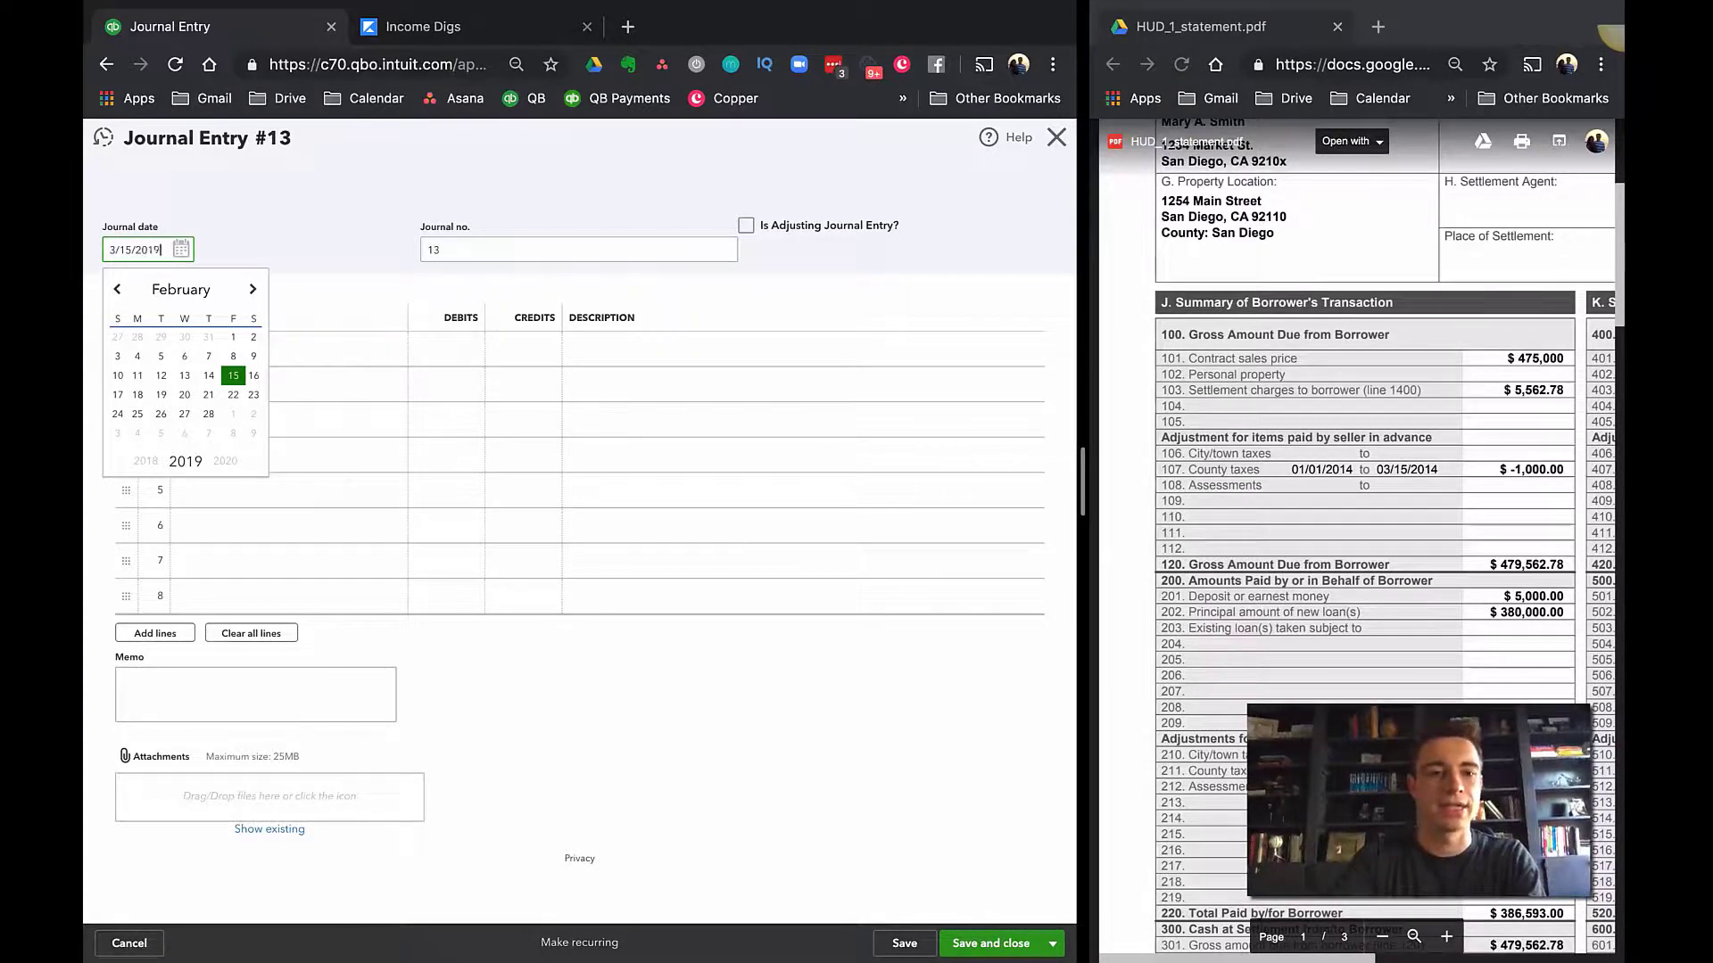
key(Tab)
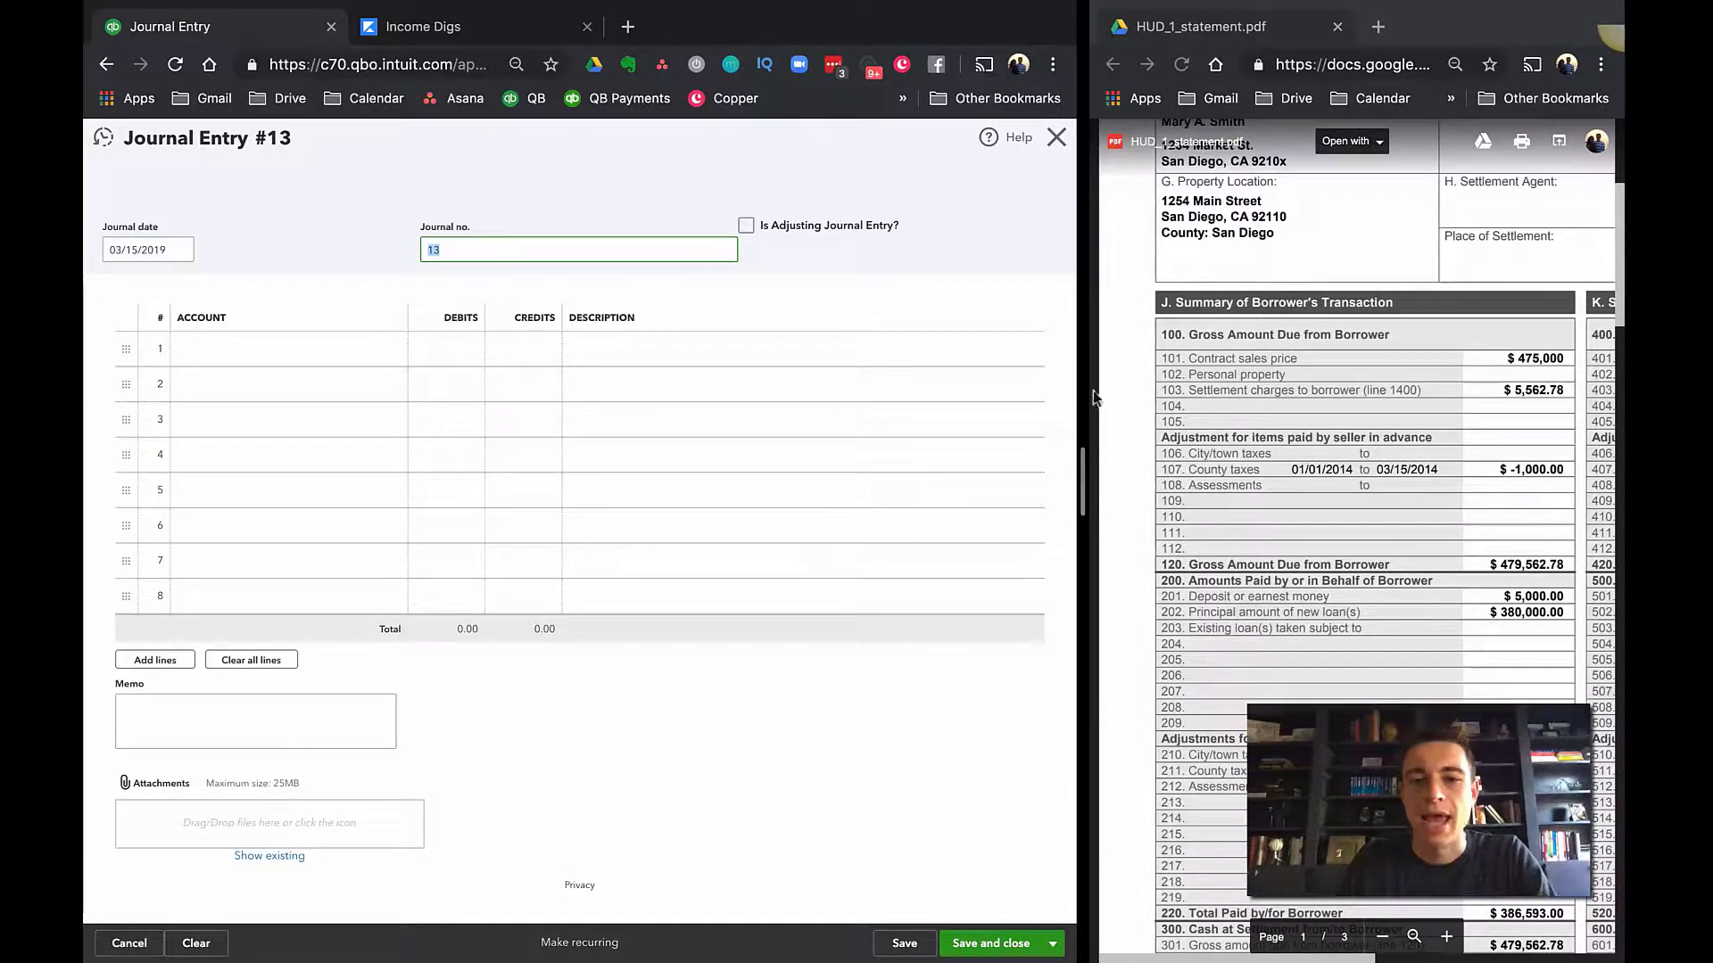
drag(1083, 486, 906, 498)
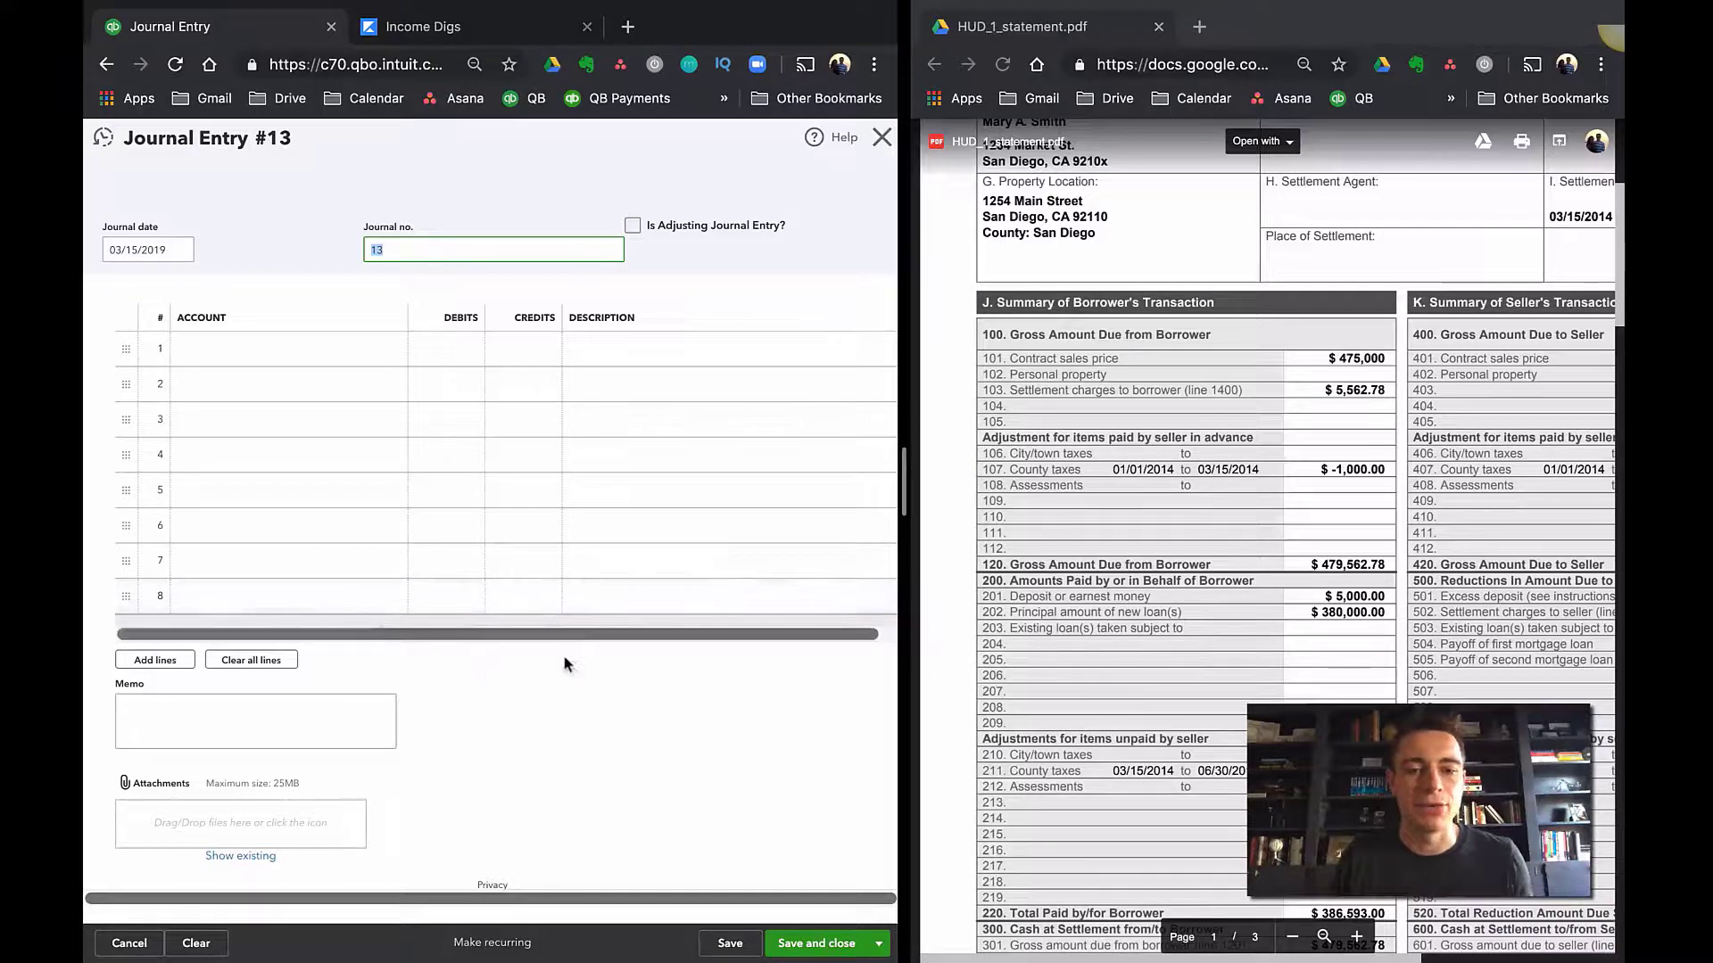
- Widen the QuickBooks window beside the HUD-1 and bring the PDF's cash-at-settlement lines into view
click(500, 393)
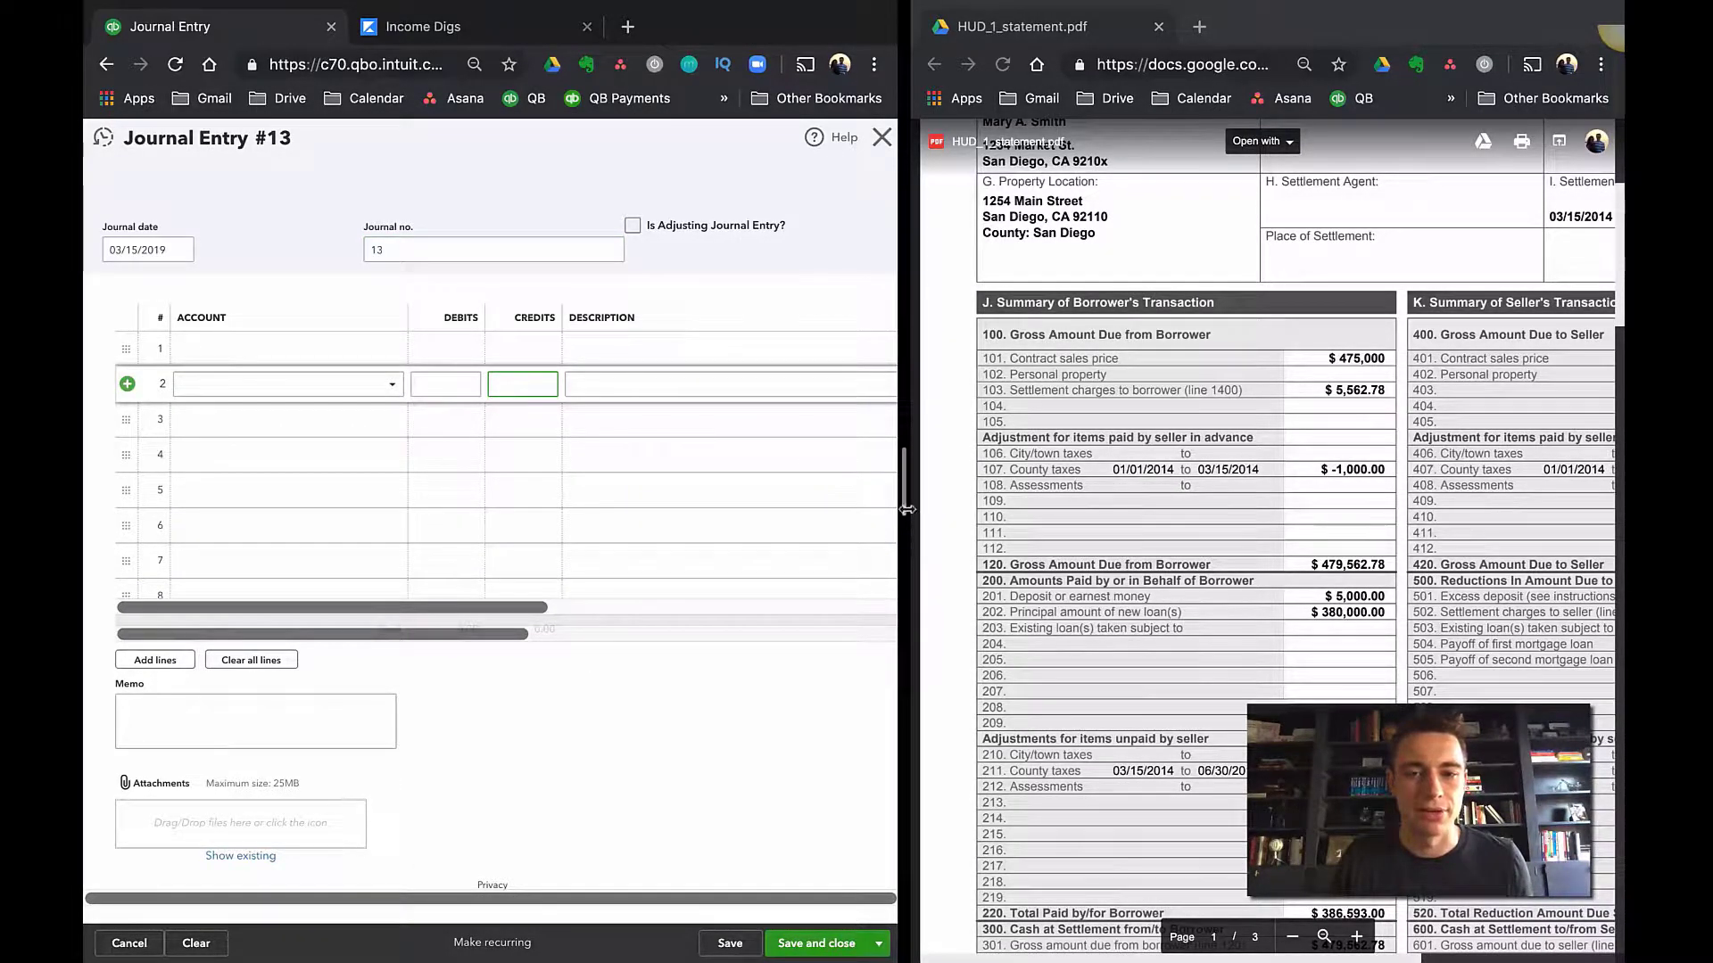
drag(907, 509, 934, 508)
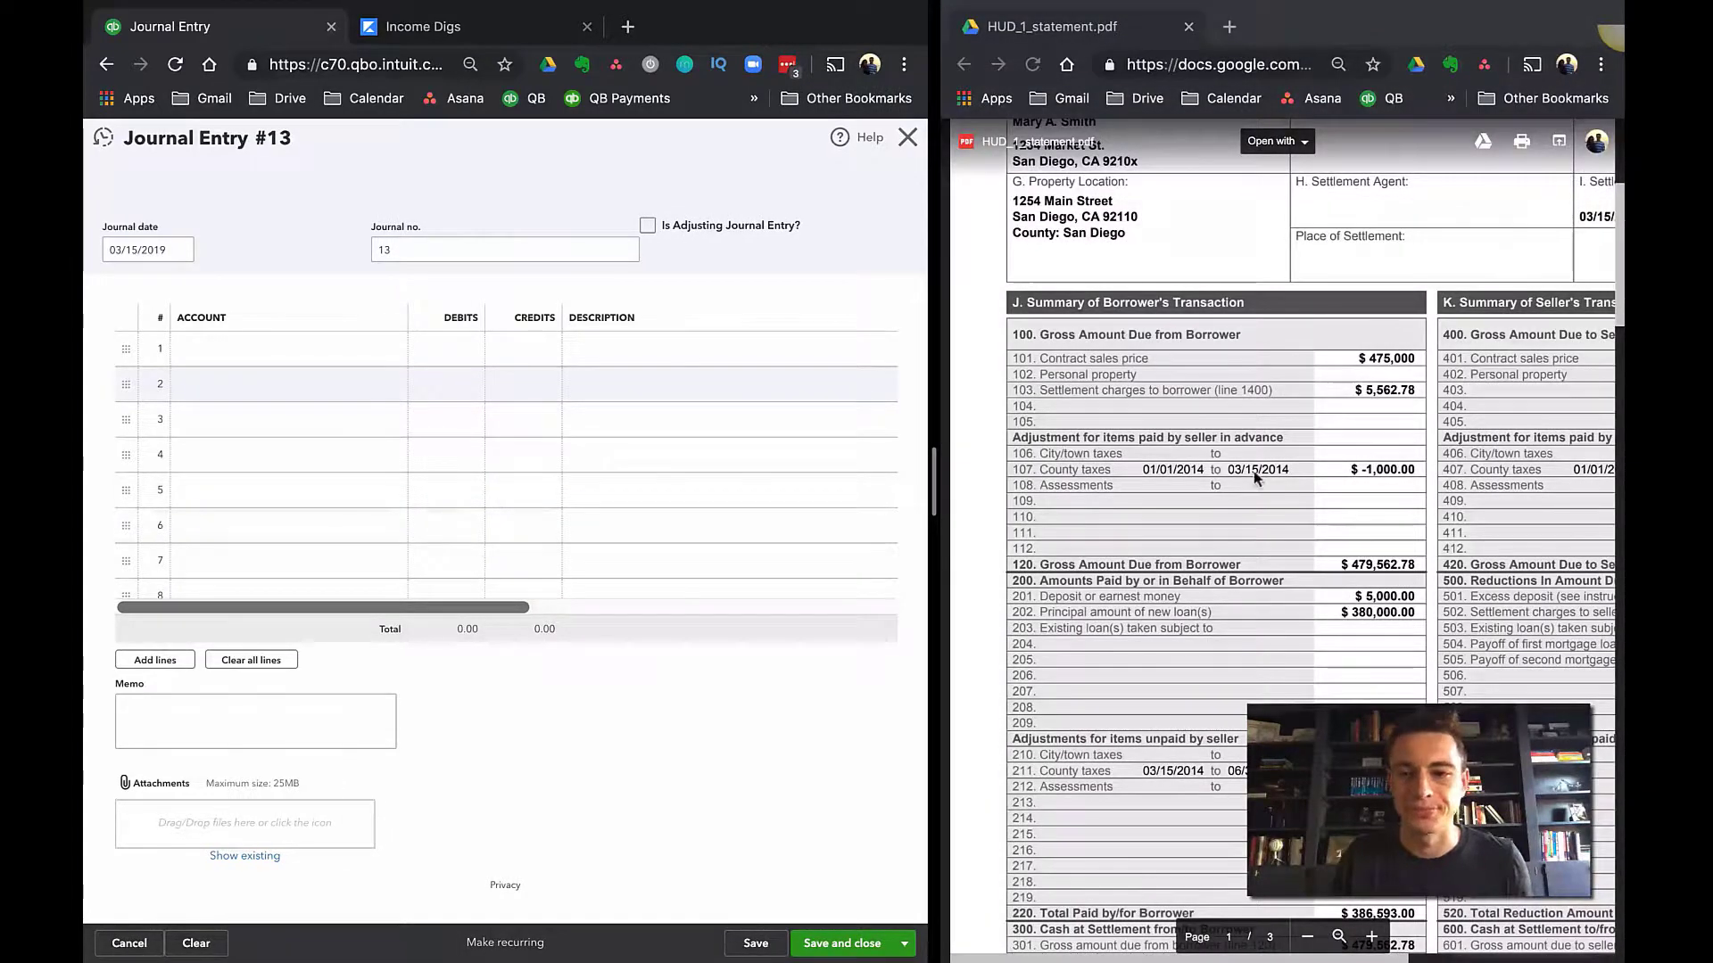
scroll(1218, 535, down, 2)
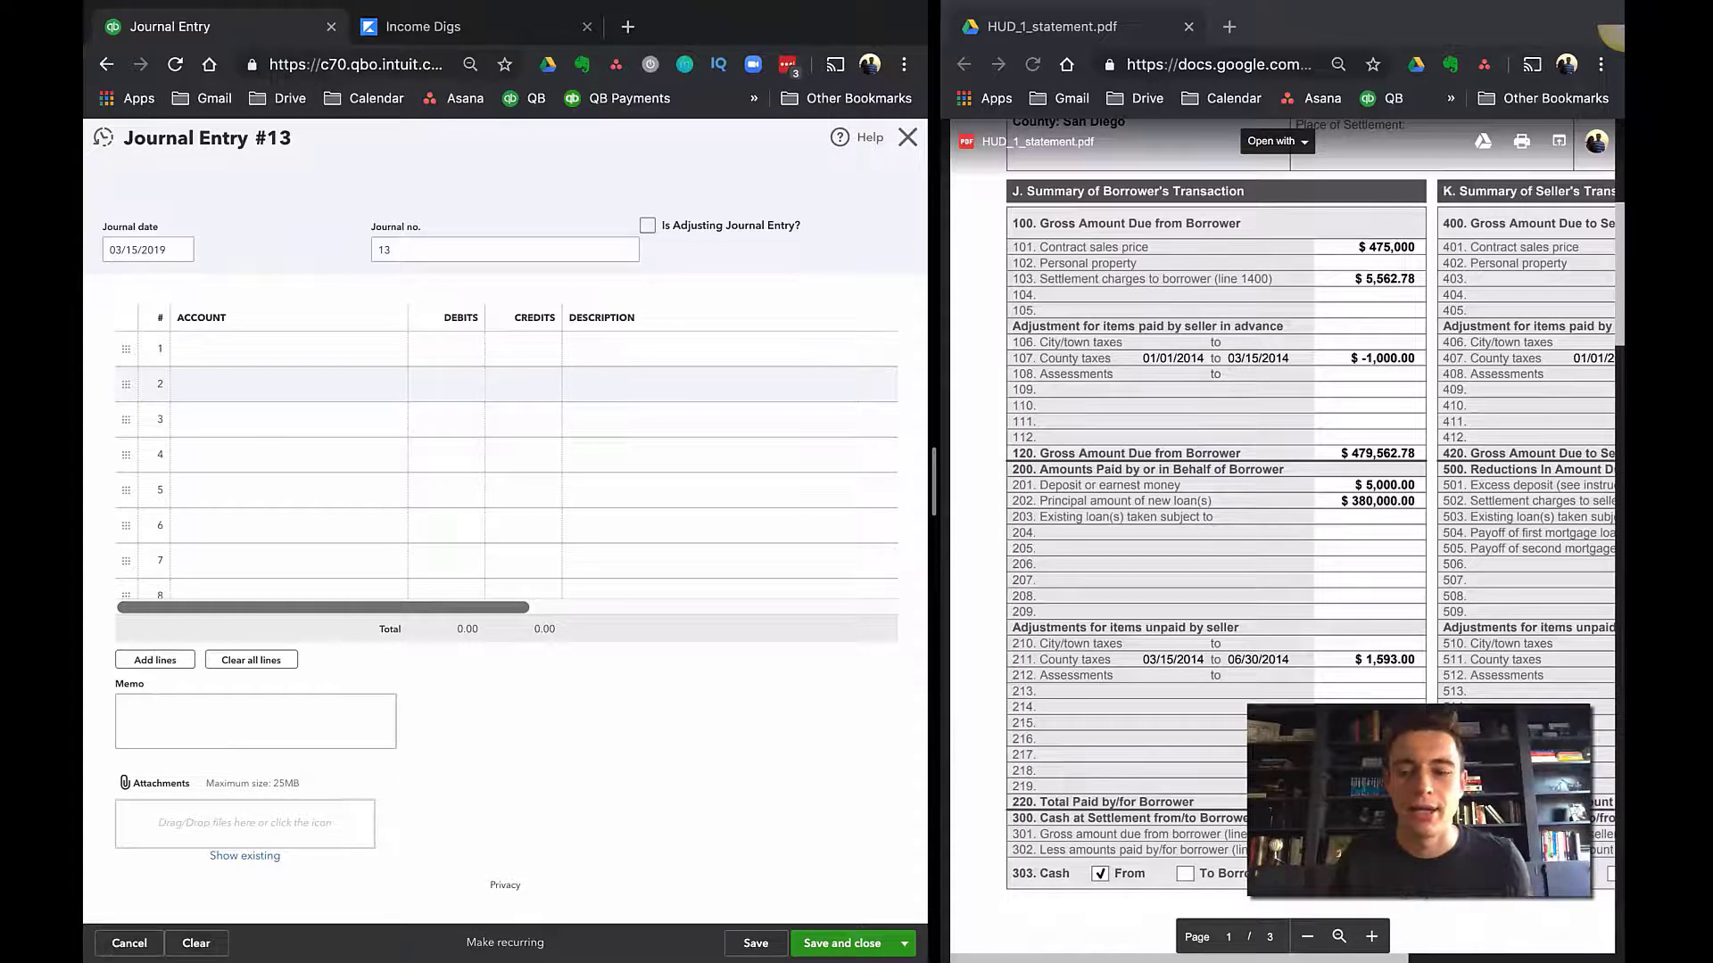
- On journal line 1, credit Checking 92,969.78 with the description 'Cash at Closing'
click(323, 350)
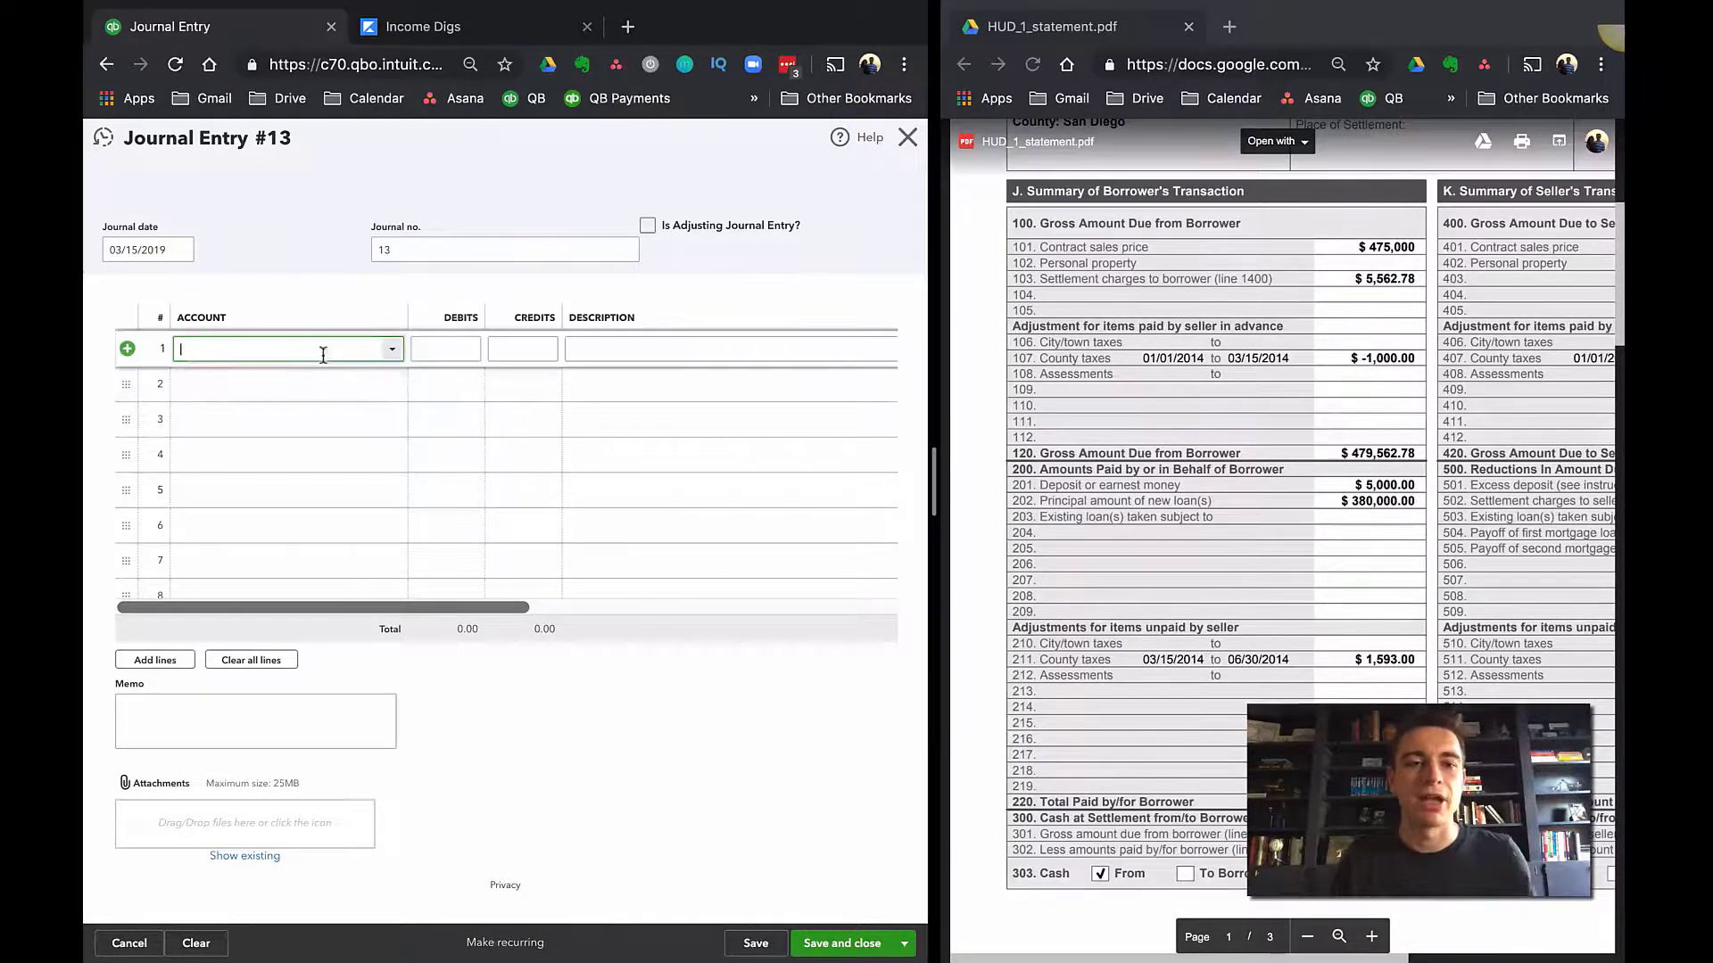
text(check)
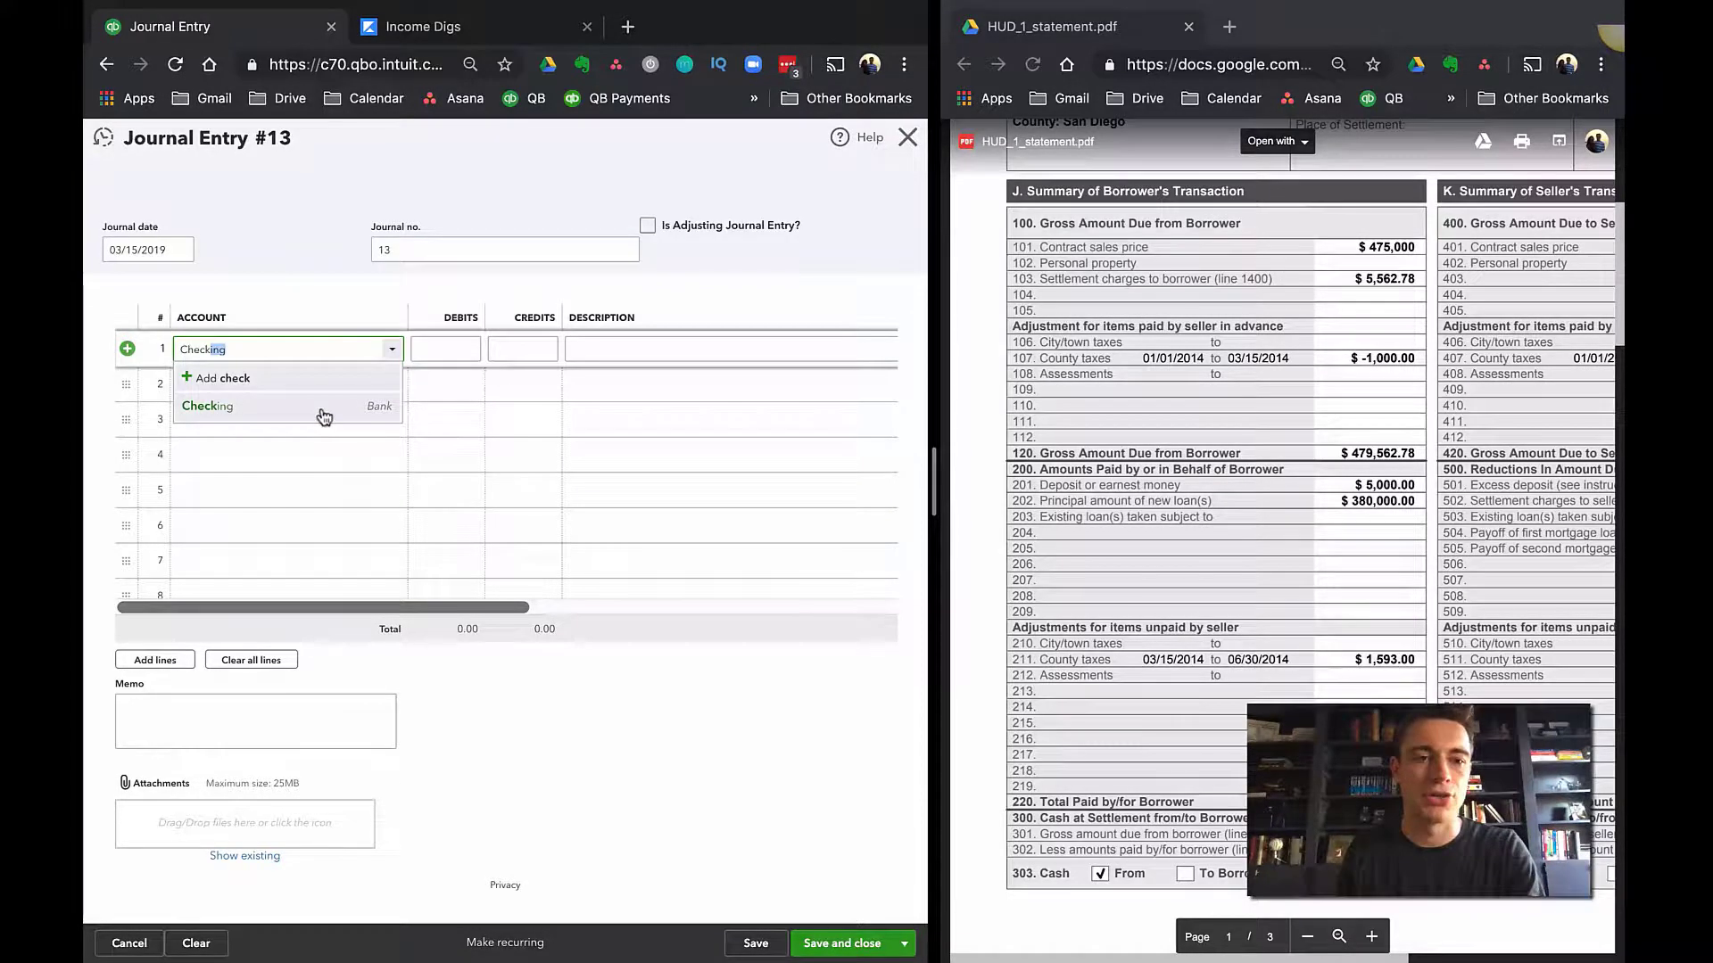
click(325, 413)
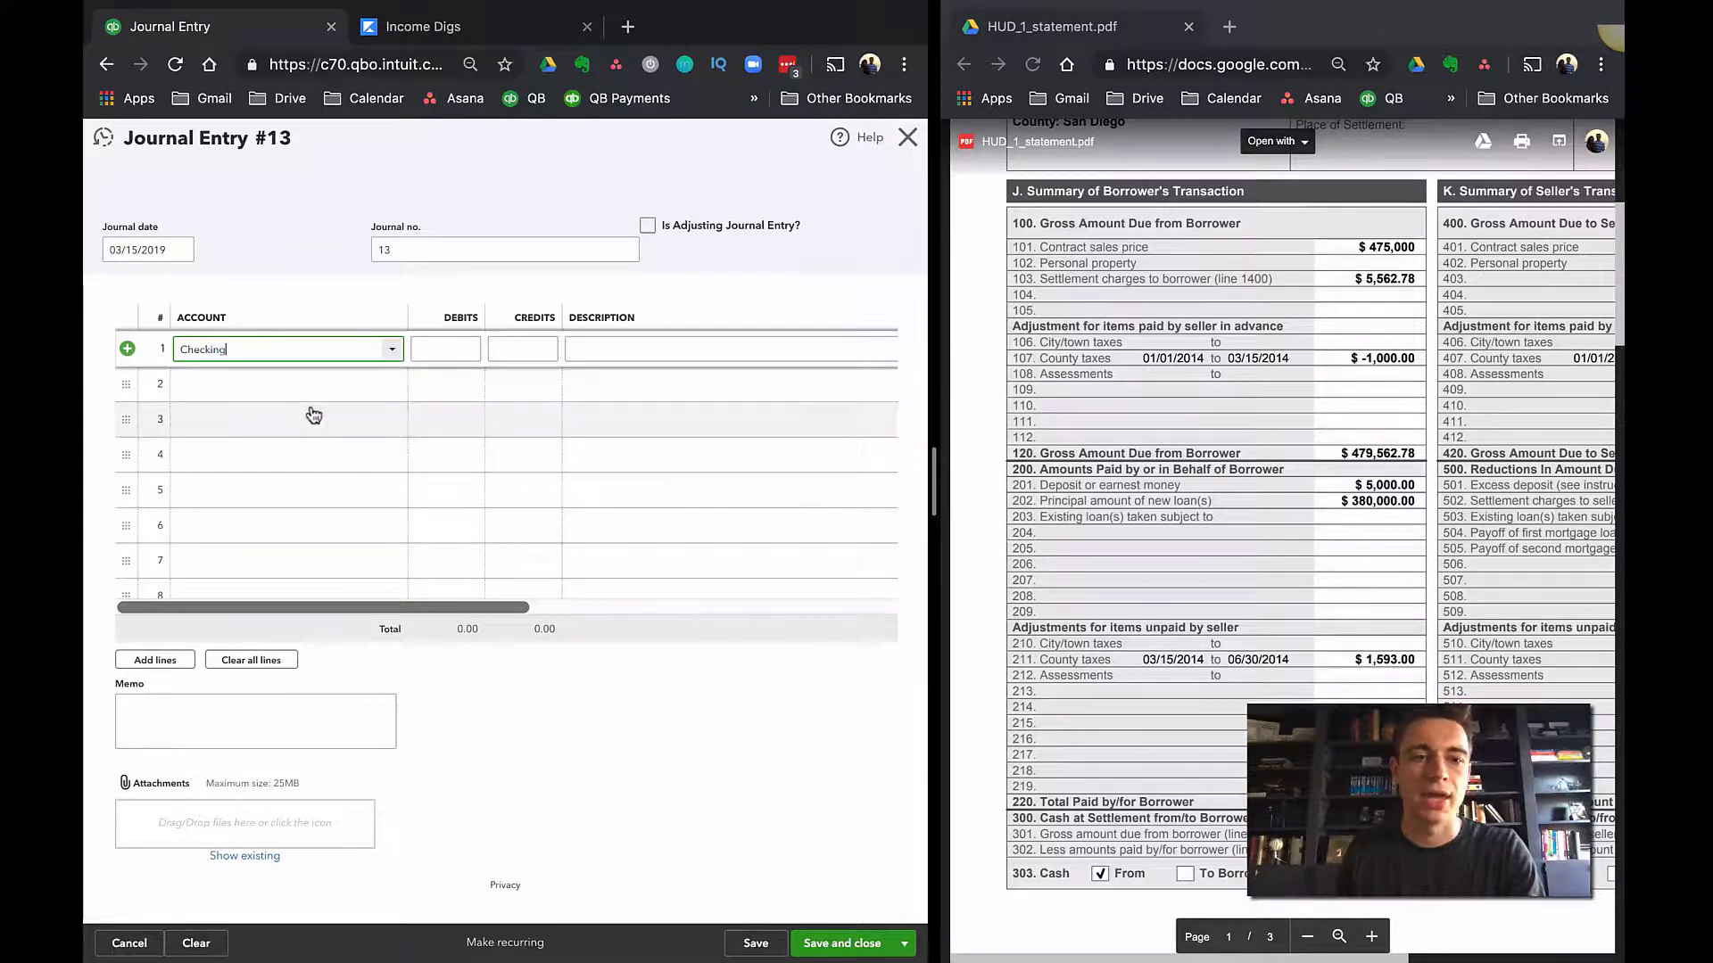
click(520, 351)
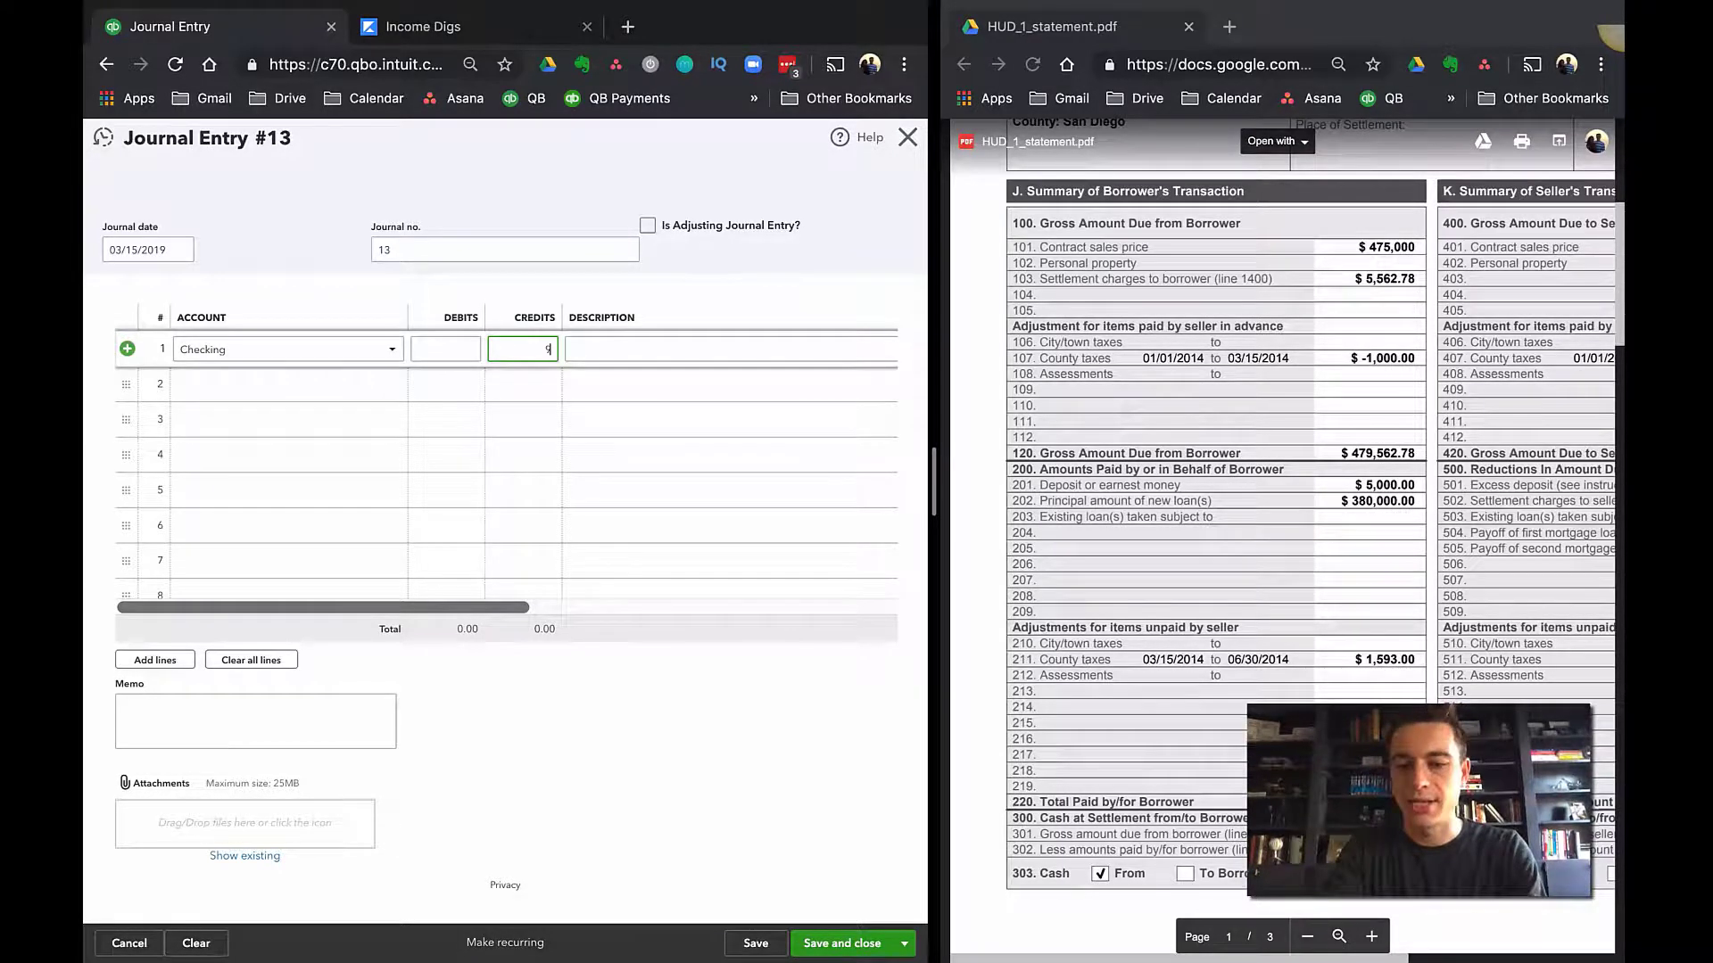
text(92)
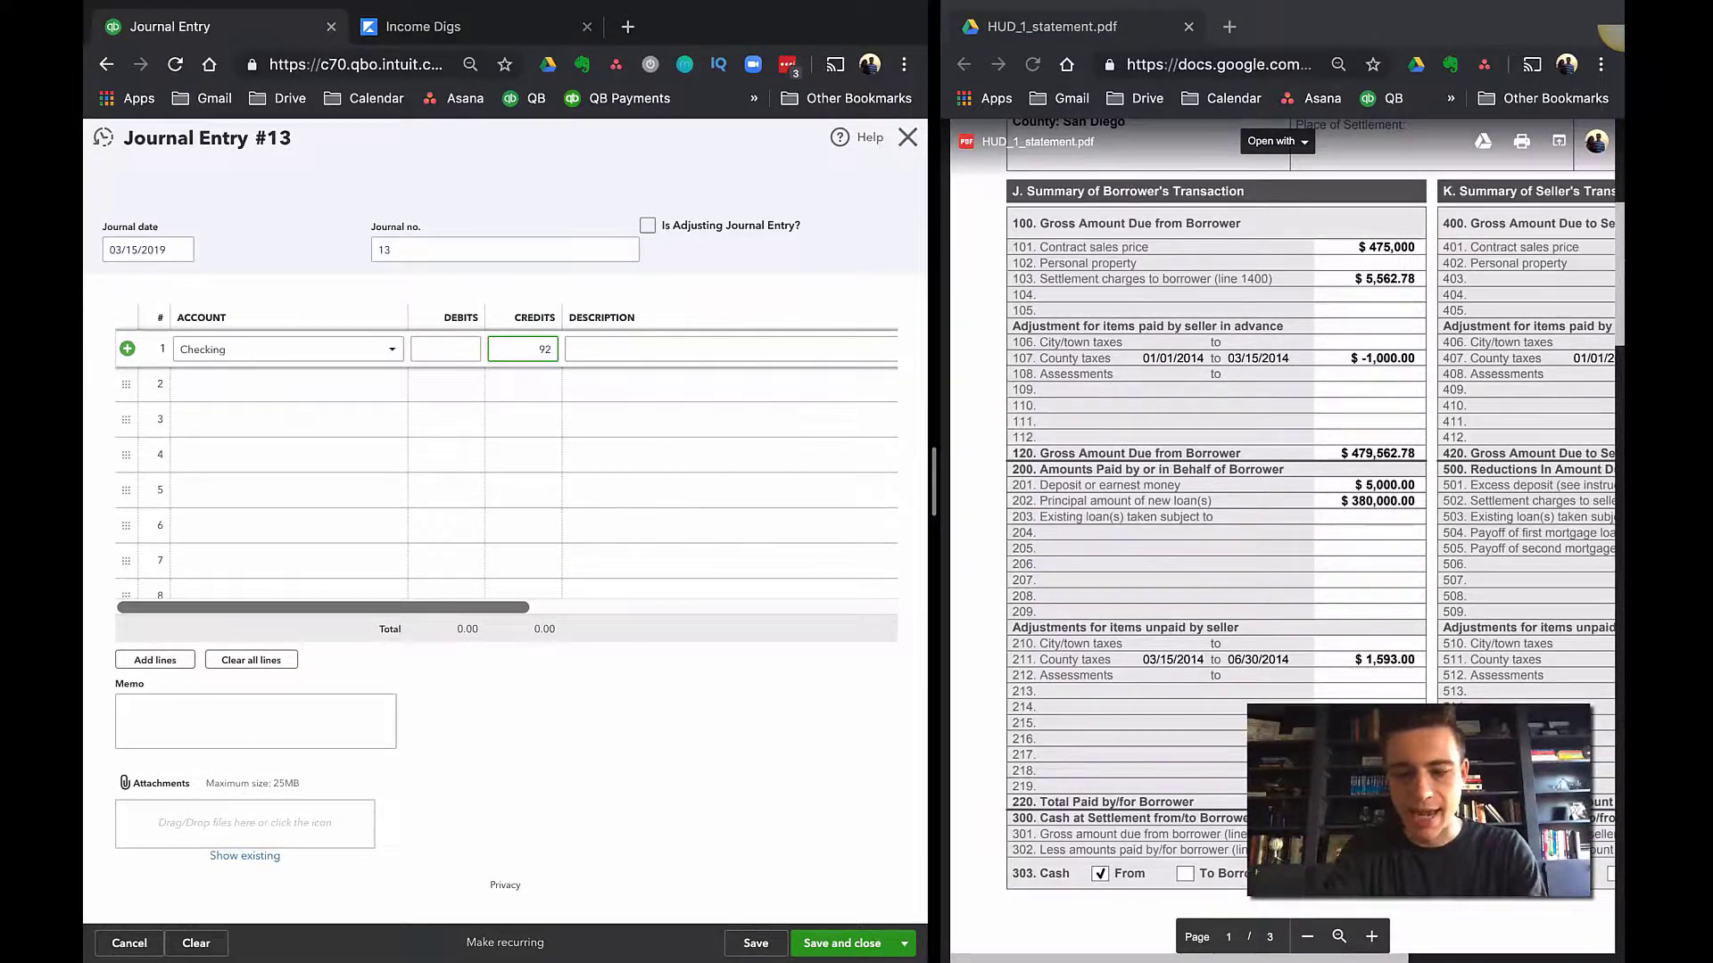
text(5)
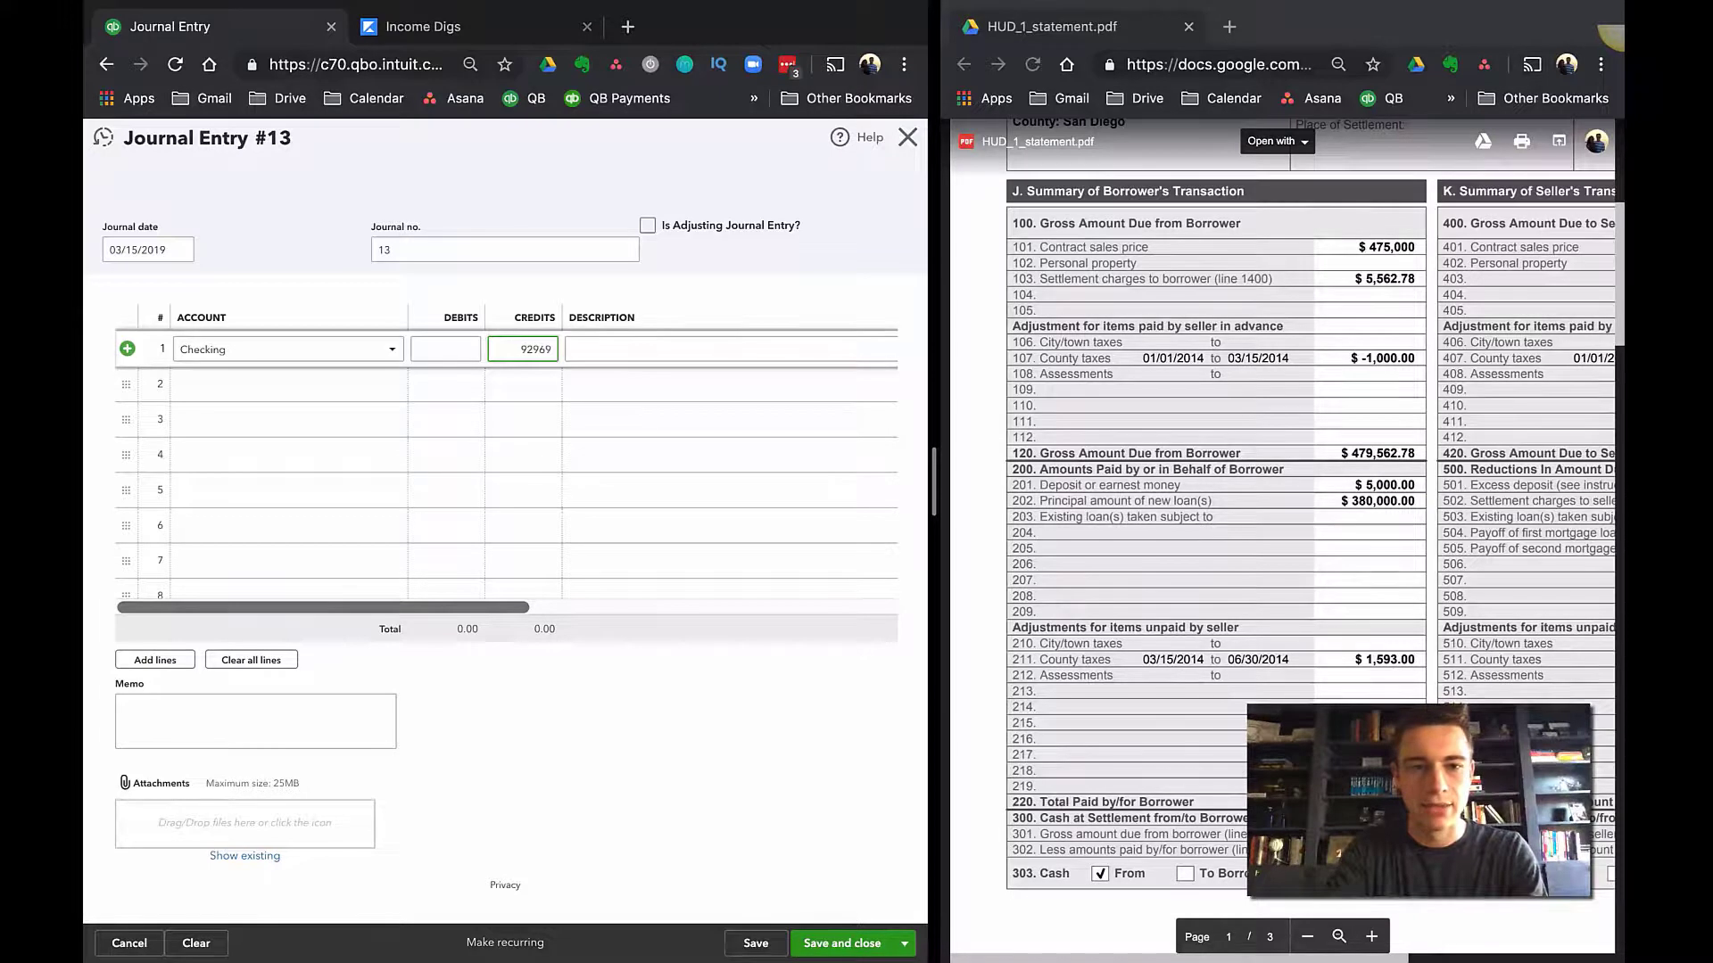
key(Tab)
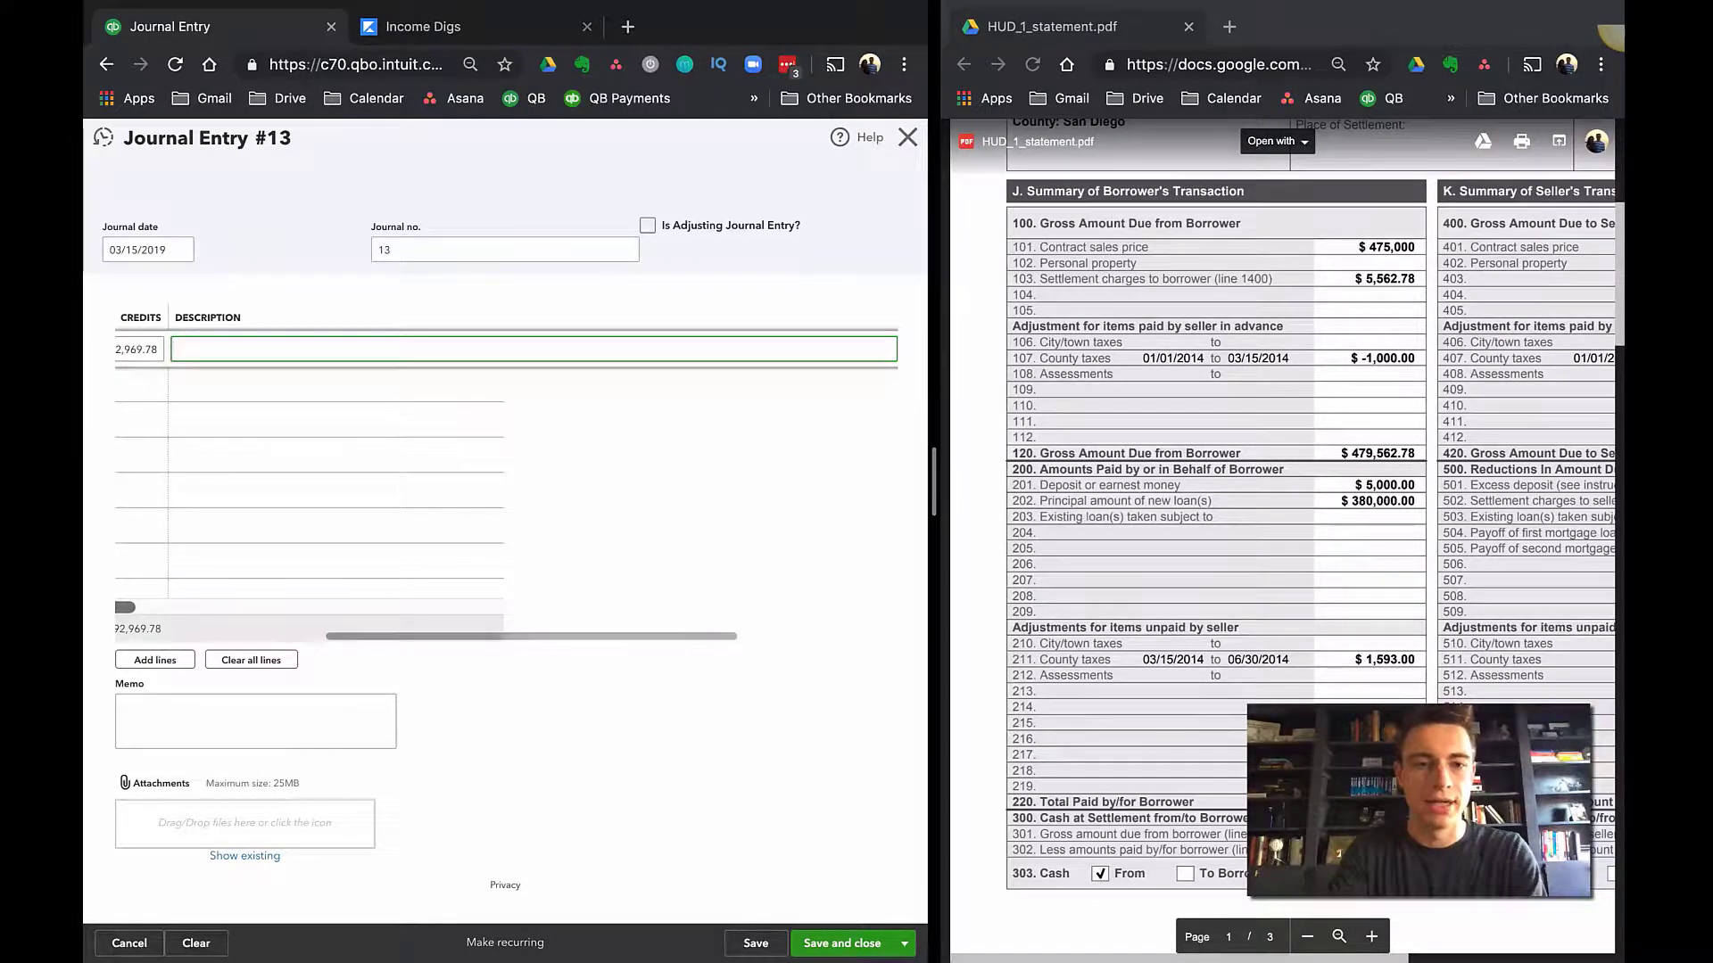
text(Cash at Closin)
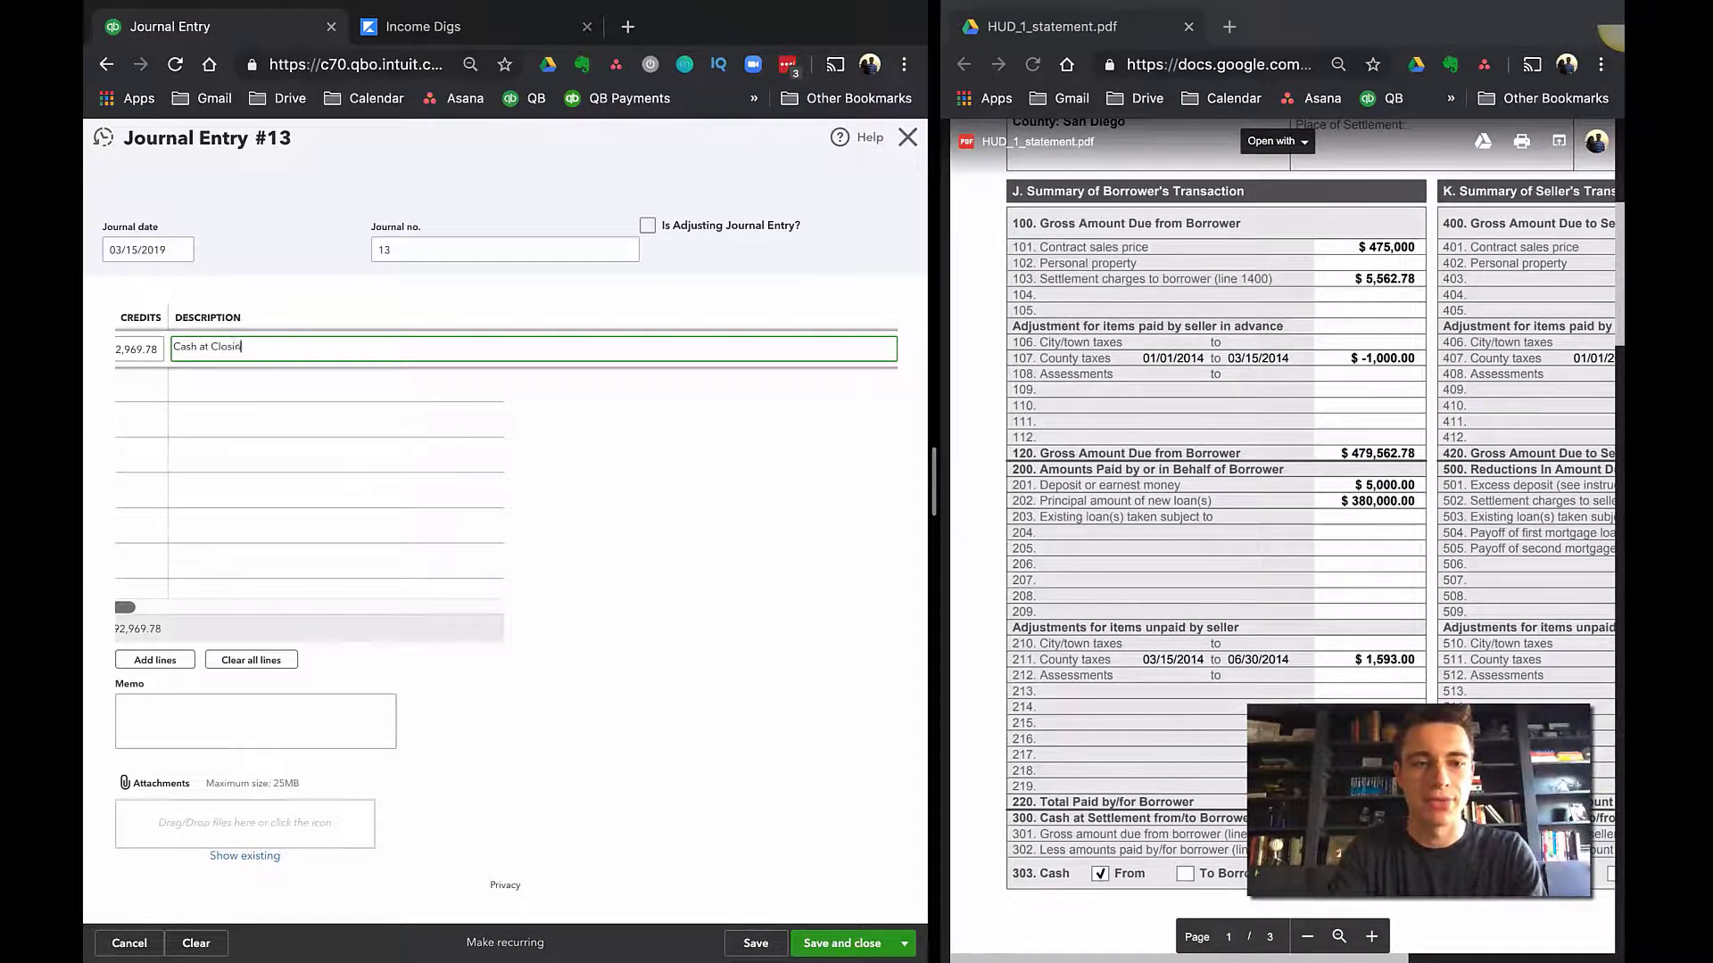
text(g)
key(Tab)
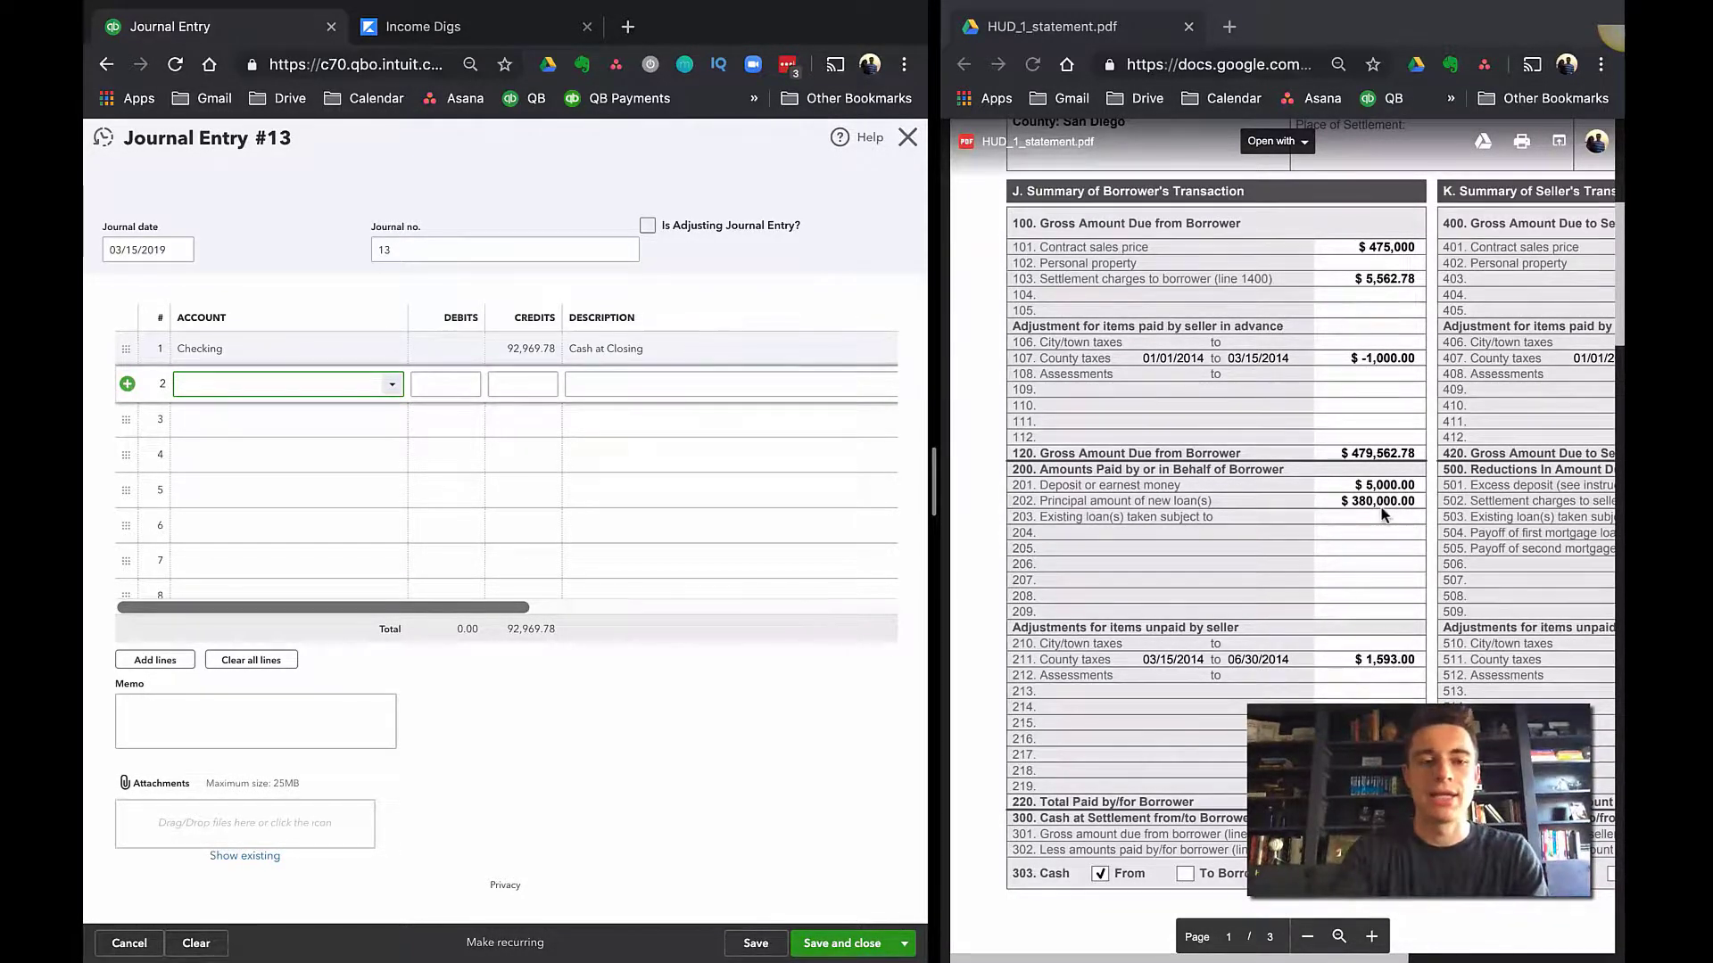
- Fill line 2 with Closing Escrow, a 5,000.00 credit, and description 'Clear out Escrow'
text(escro)
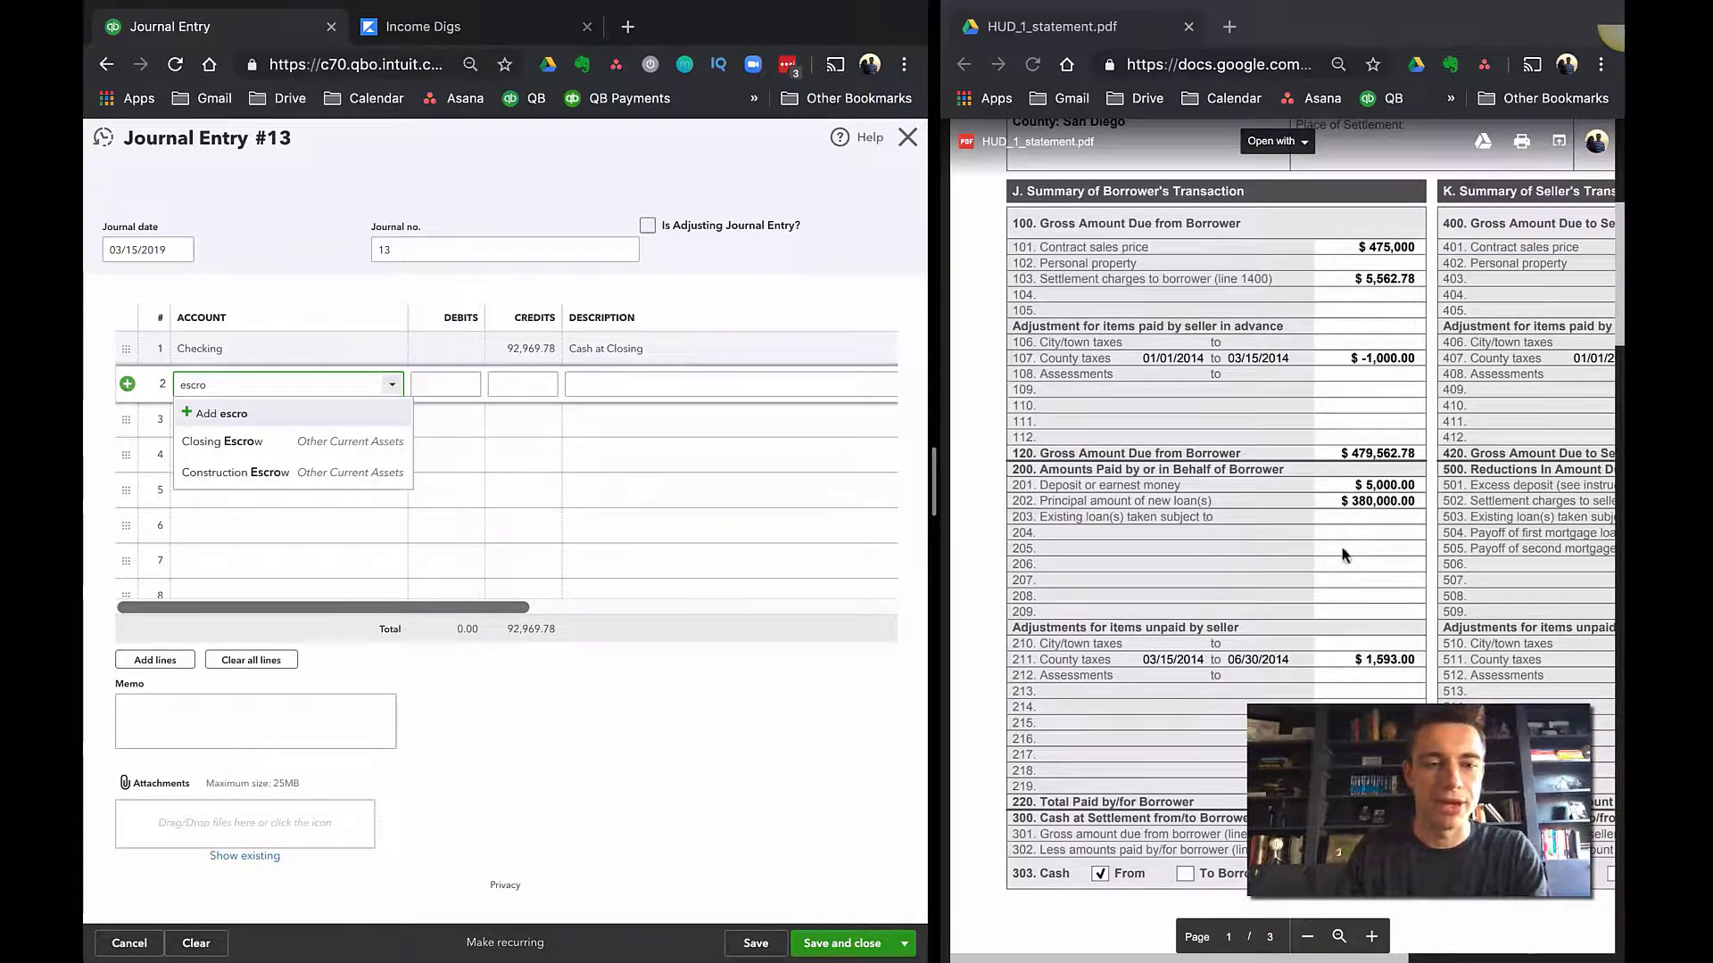
click(259, 442)
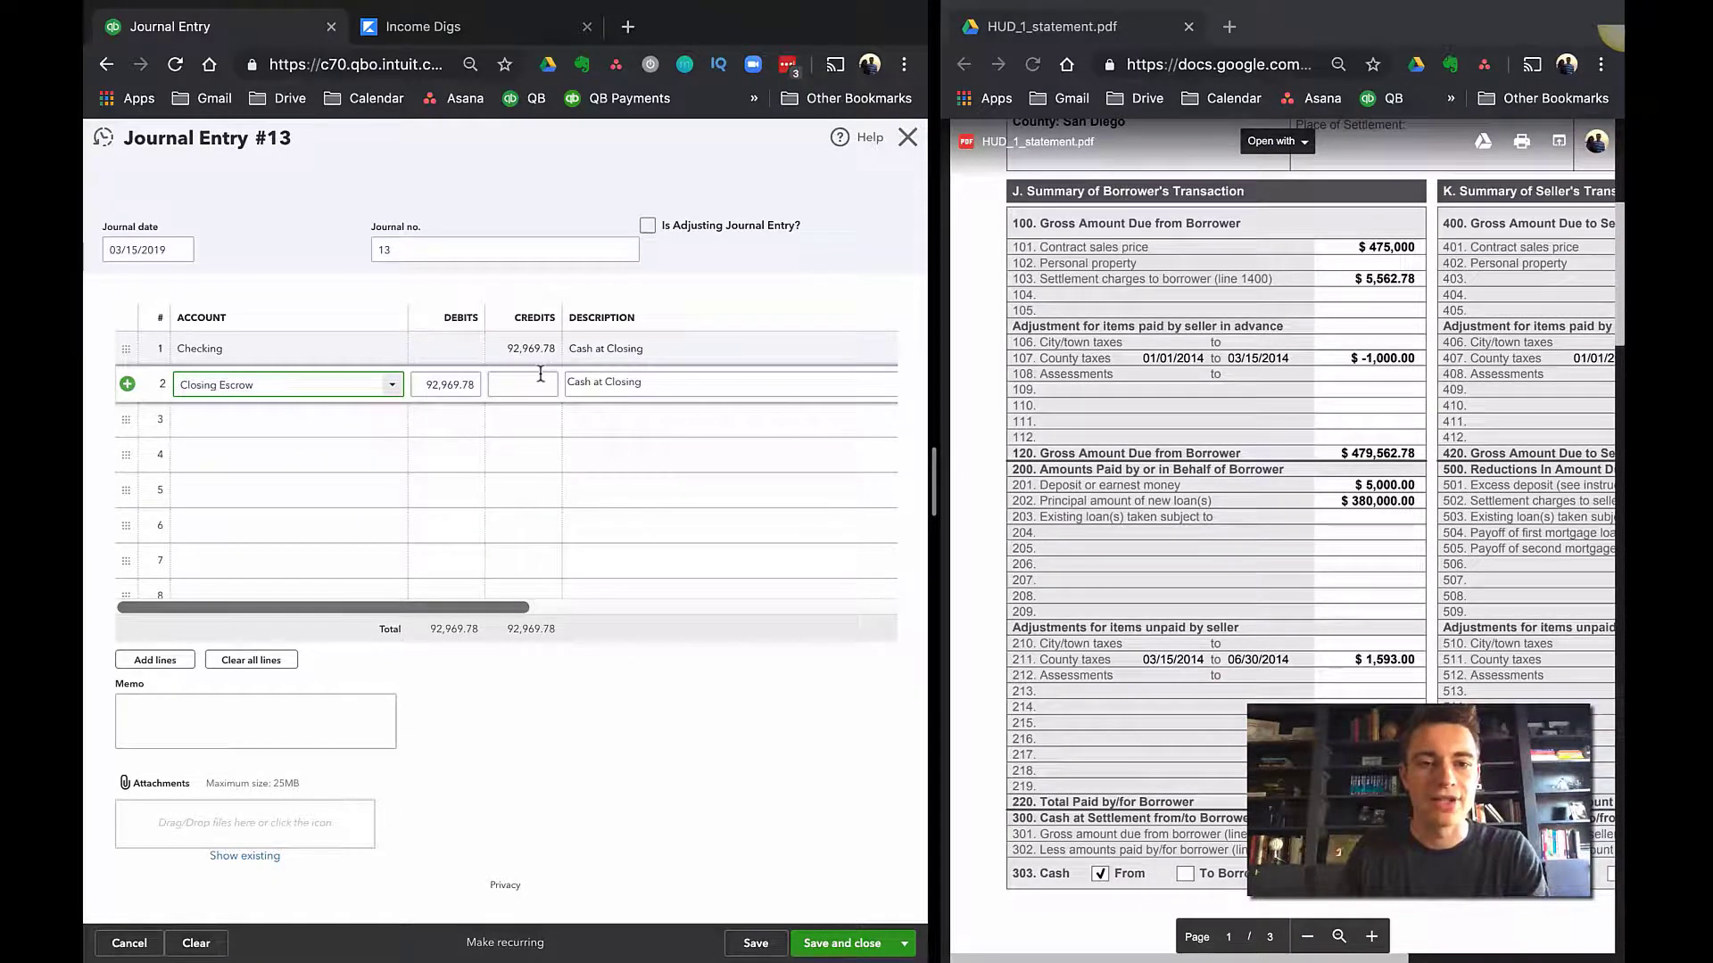
click(540, 376)
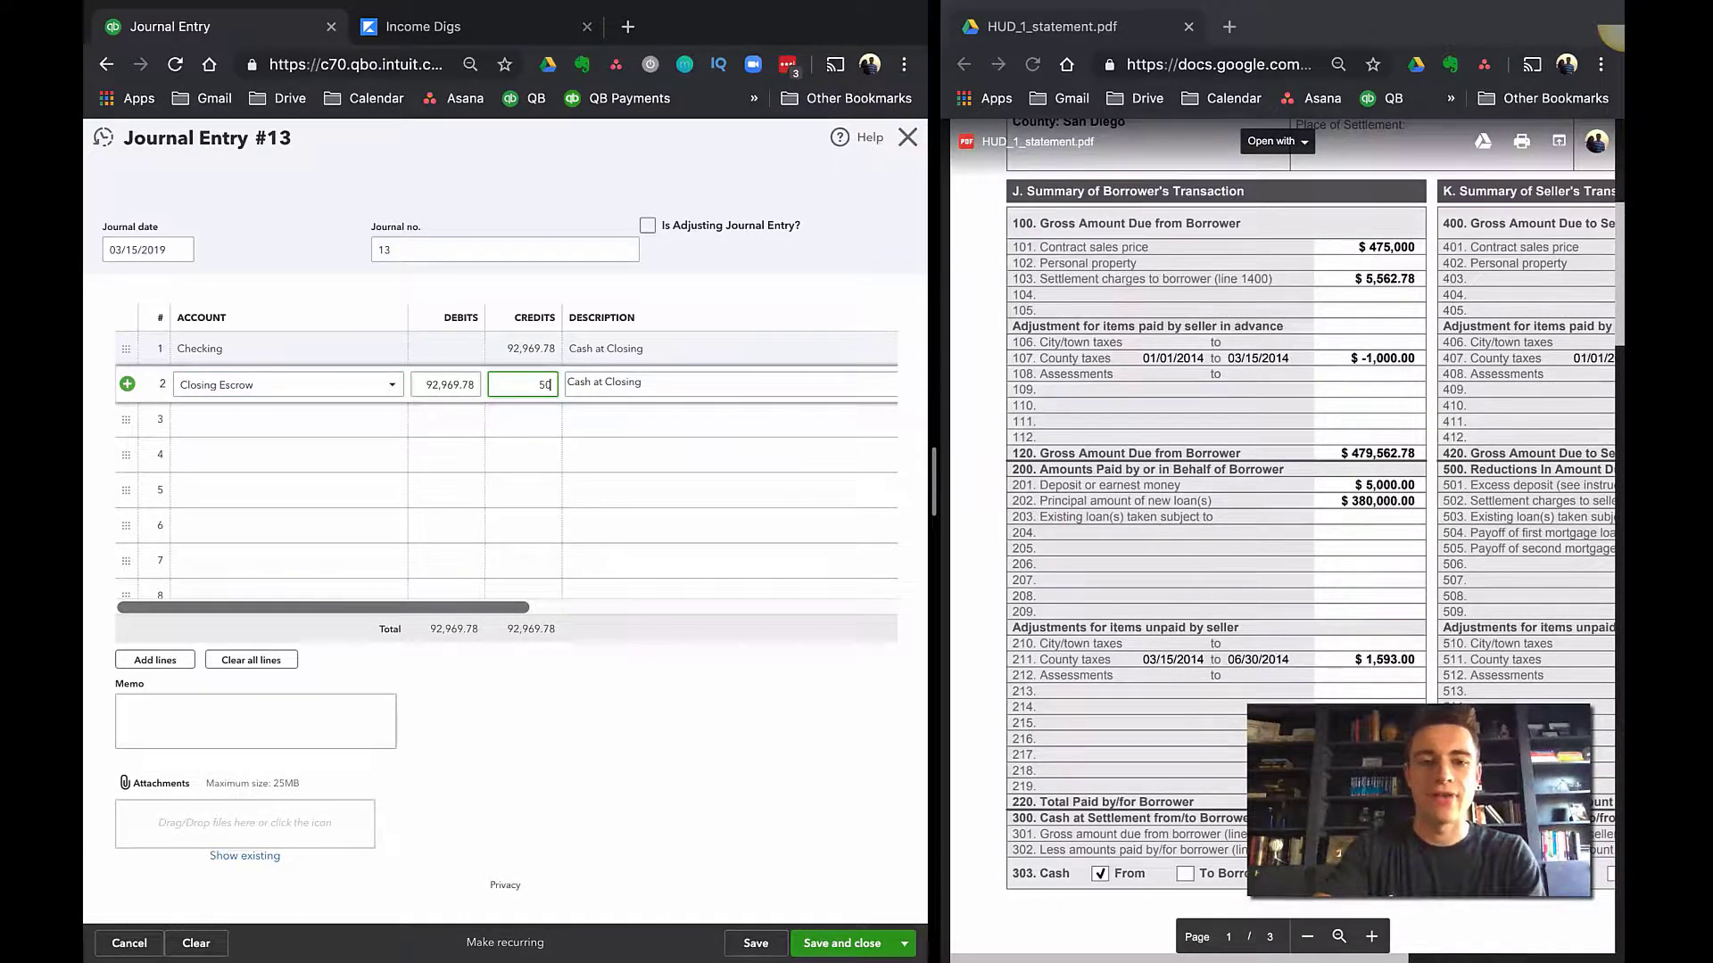
key(Tab)
text(C)
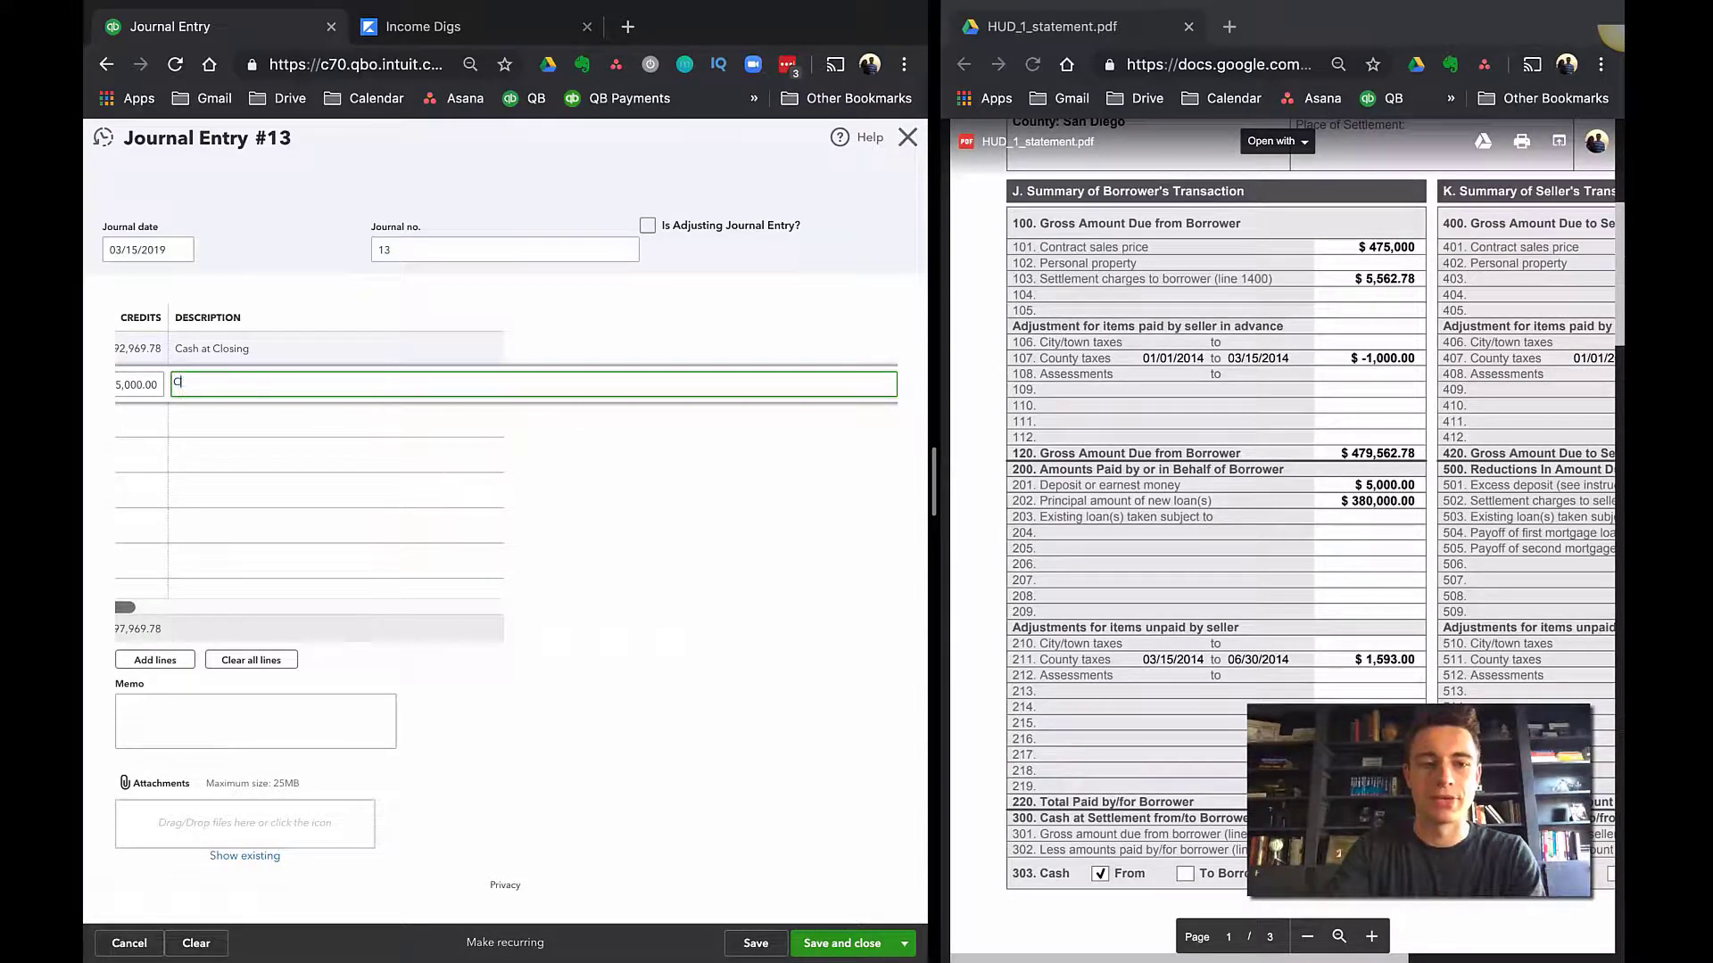
text(lear out Escrow)
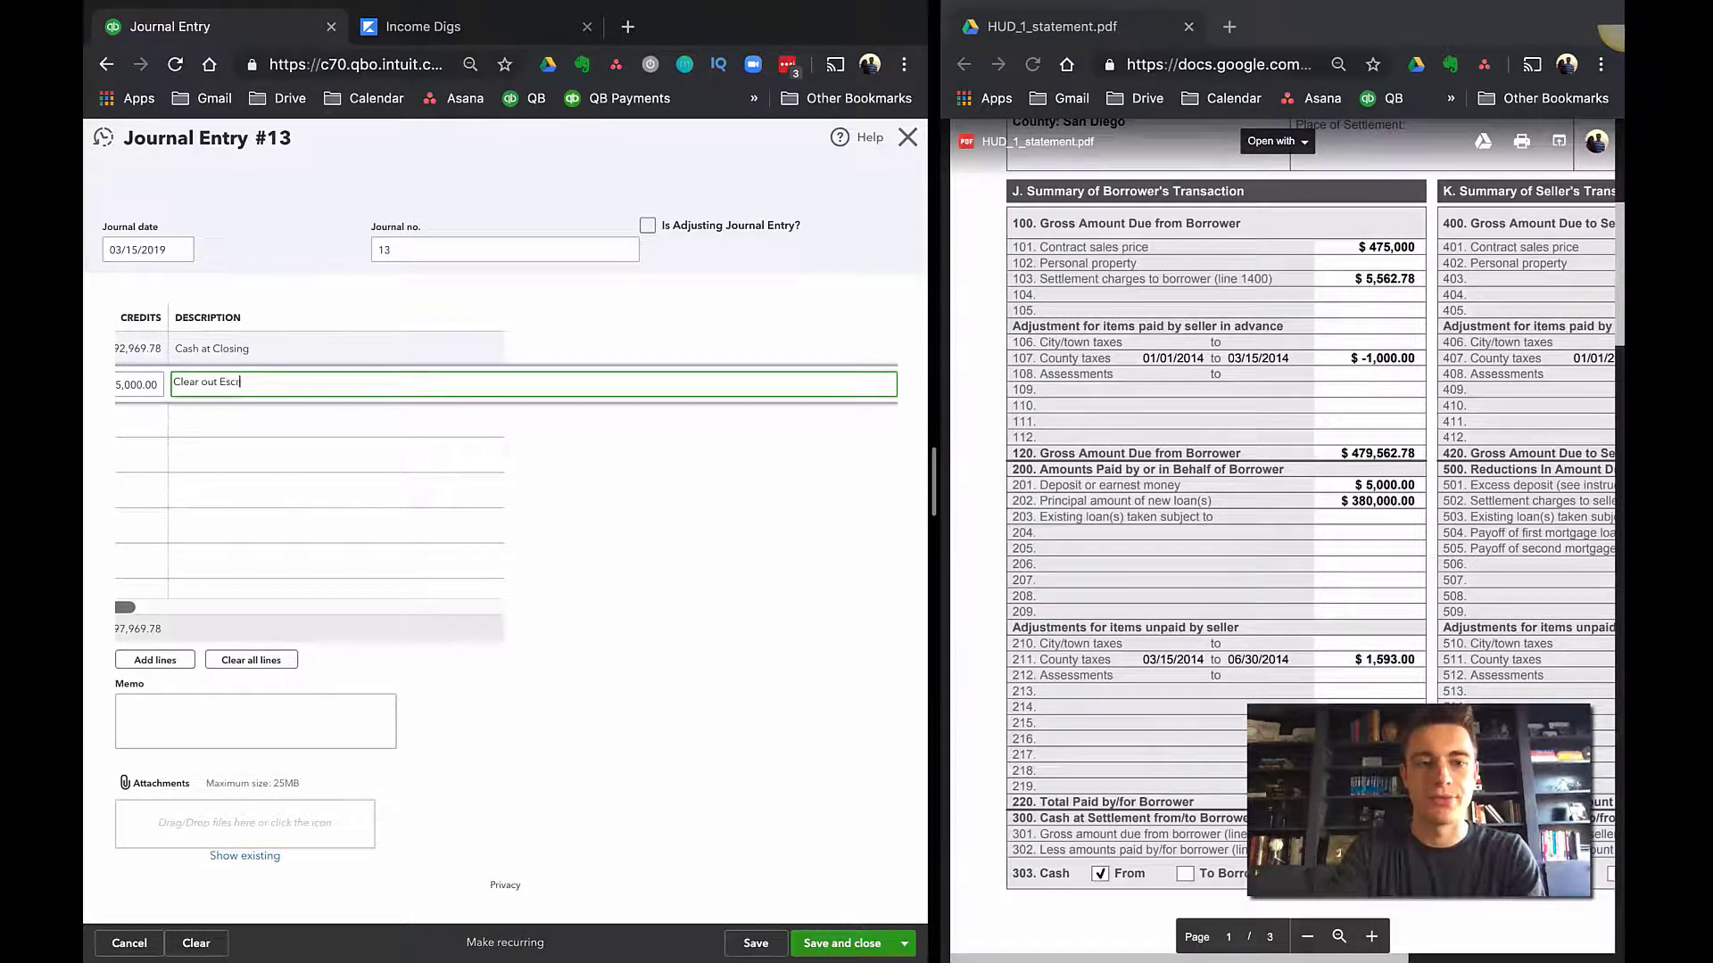
key(Tab)
key(Tab)
key(Tab)
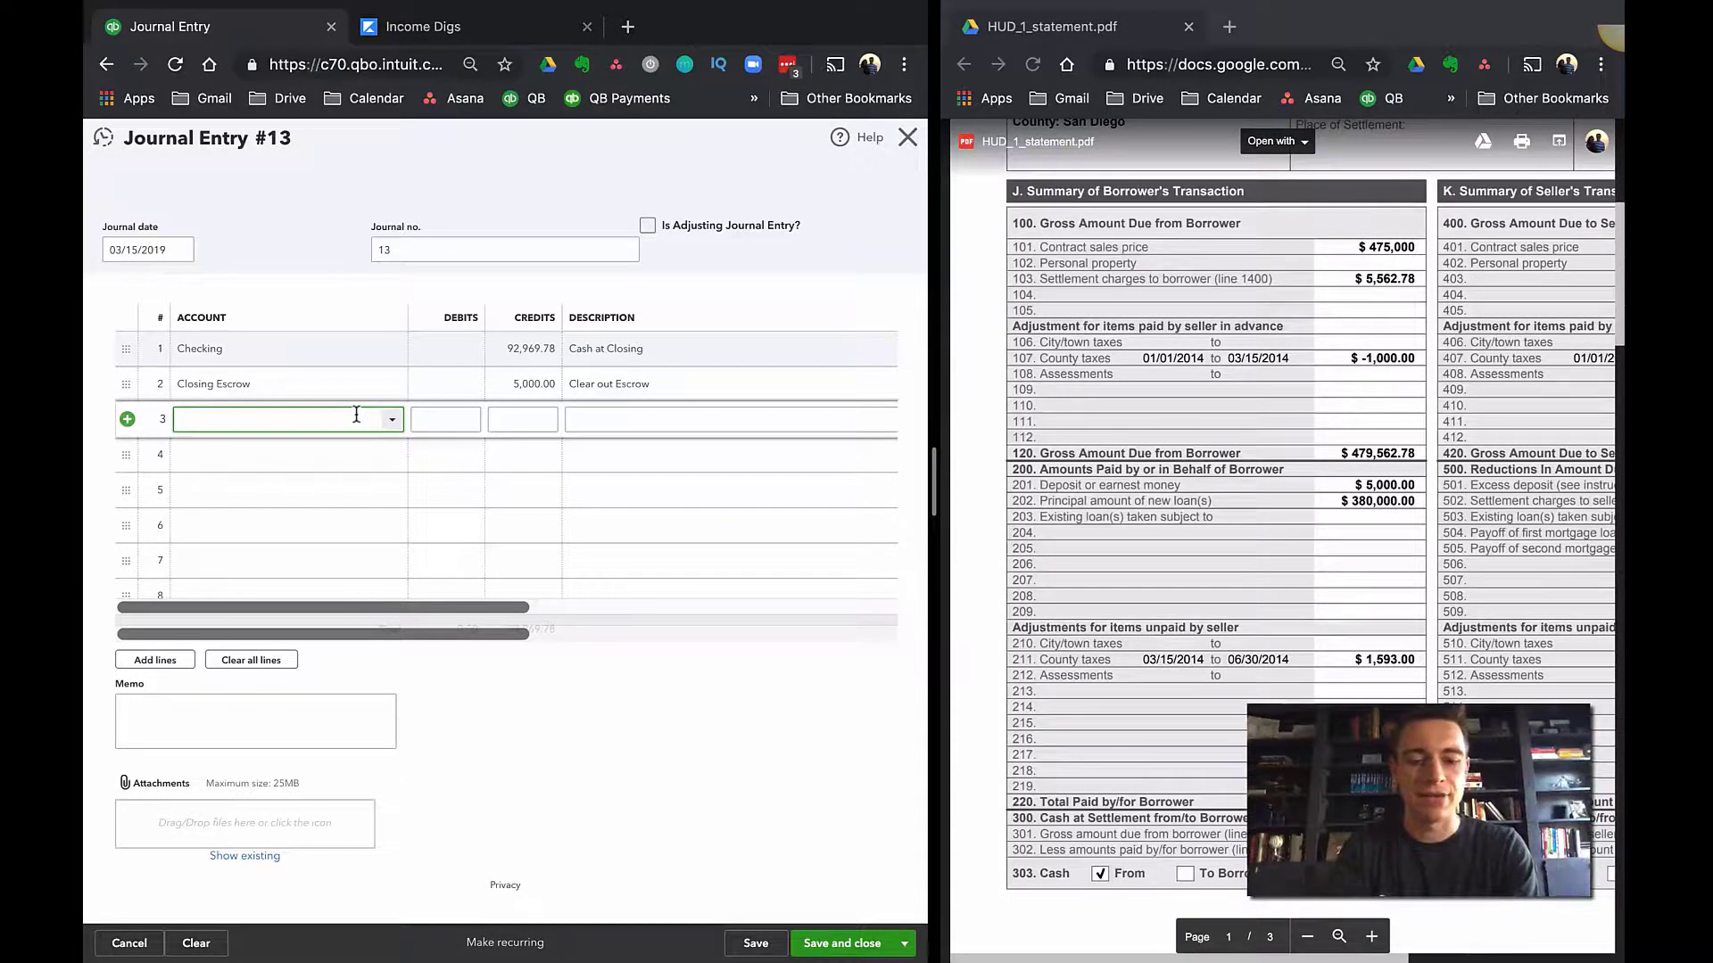
- Fill line 3 with 1254 Main St Loan, a 380,000.00 credit, and description 'Loan'
text(1254 Main St Loan)
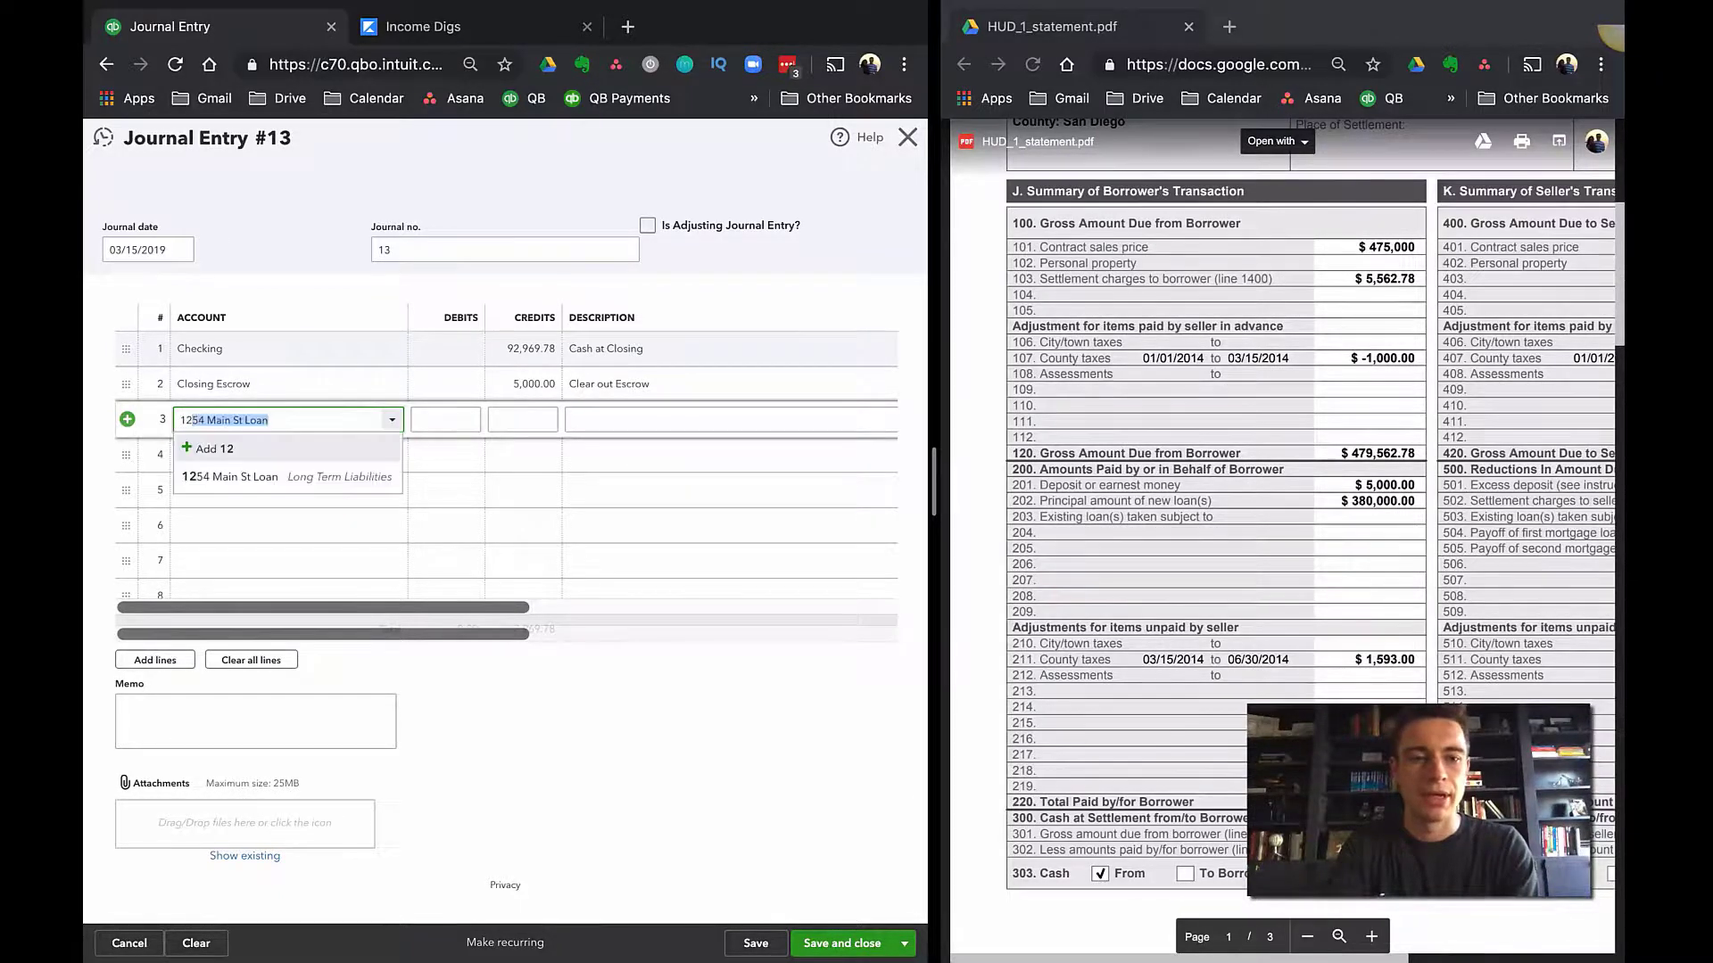
click(269, 483)
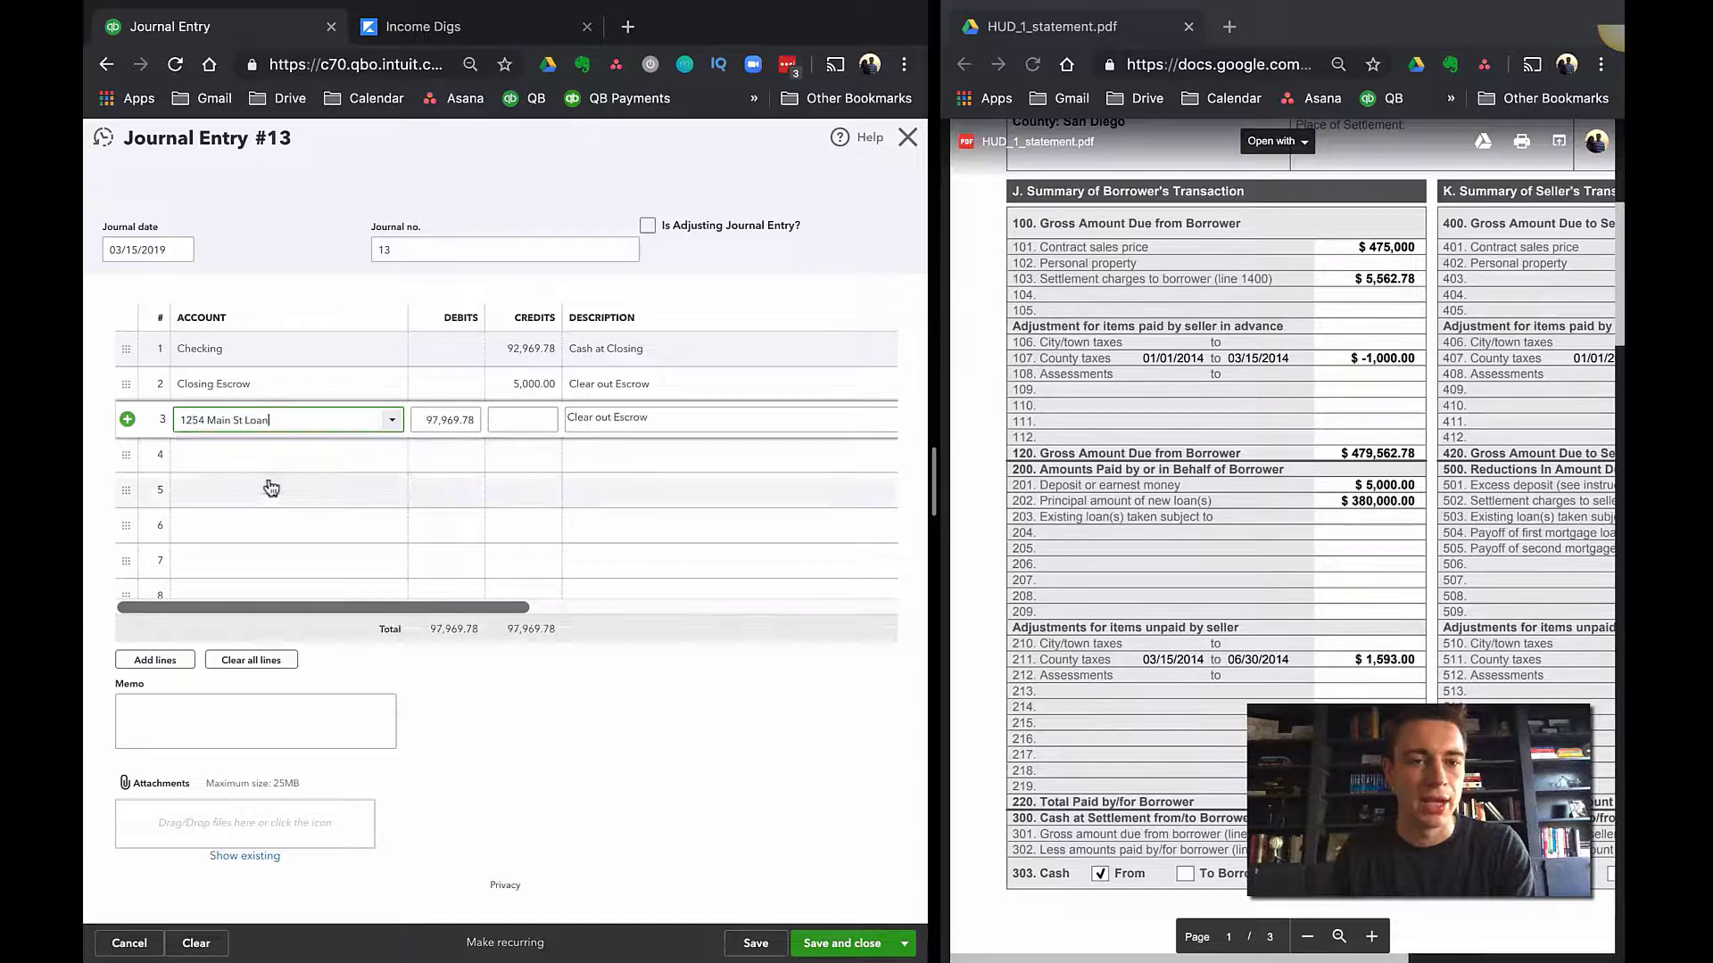
click(393, 421)
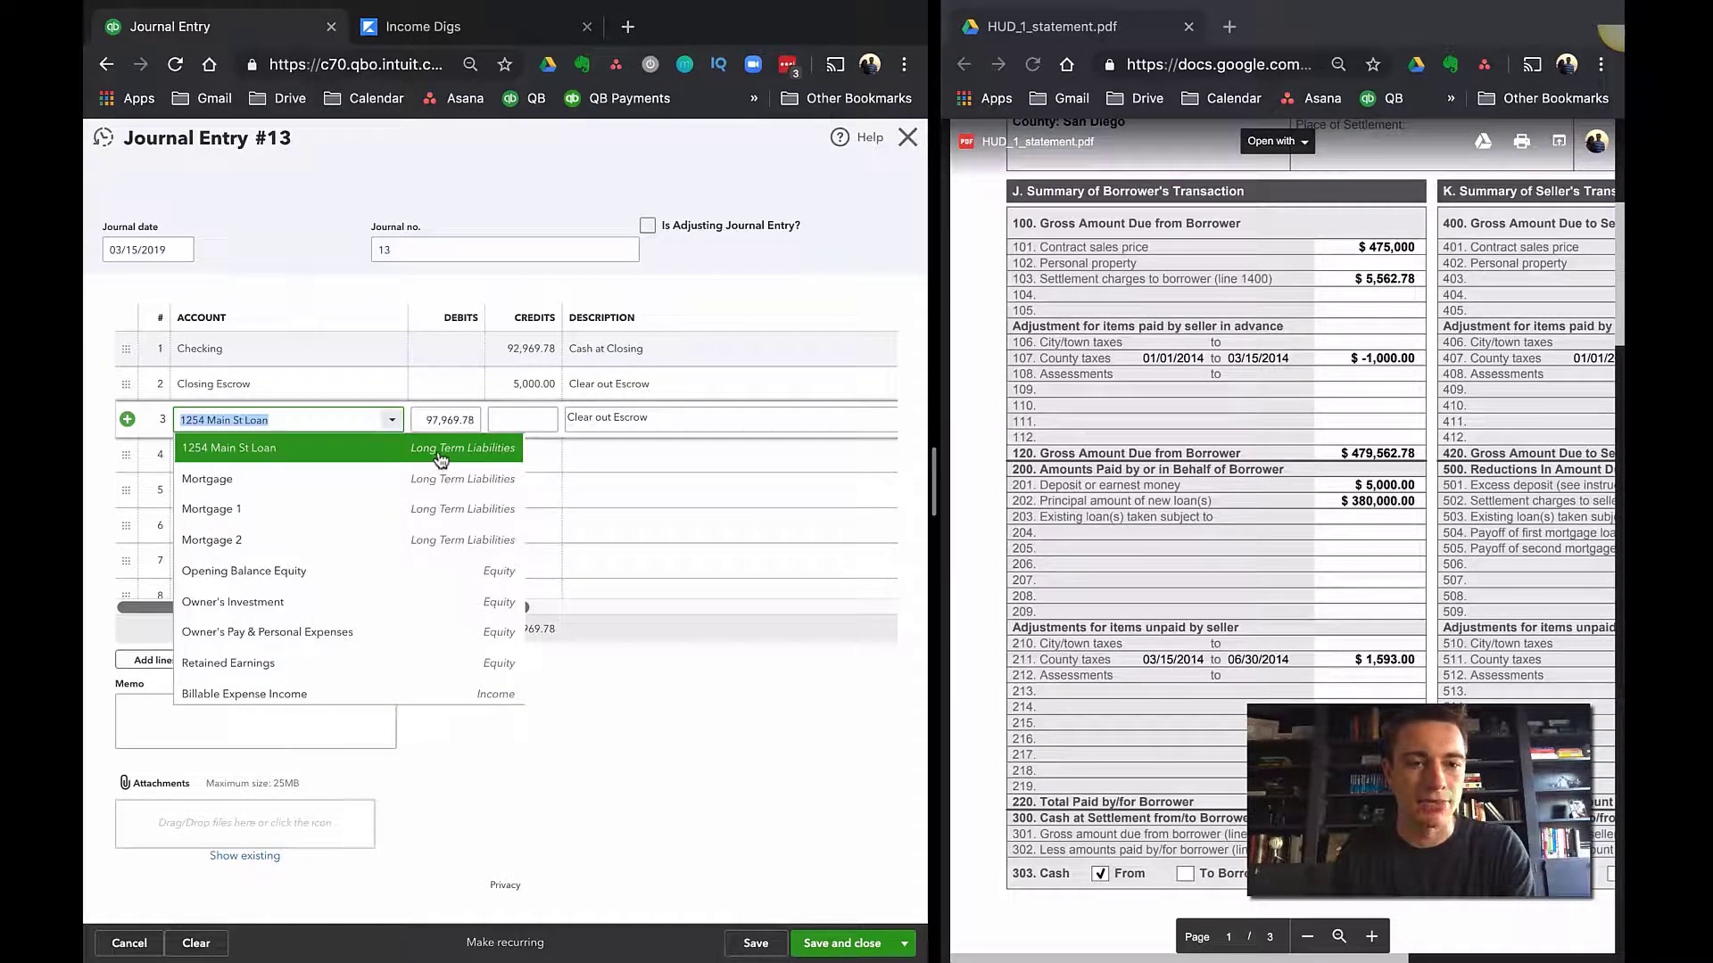
scroll(440, 461, up, 2)
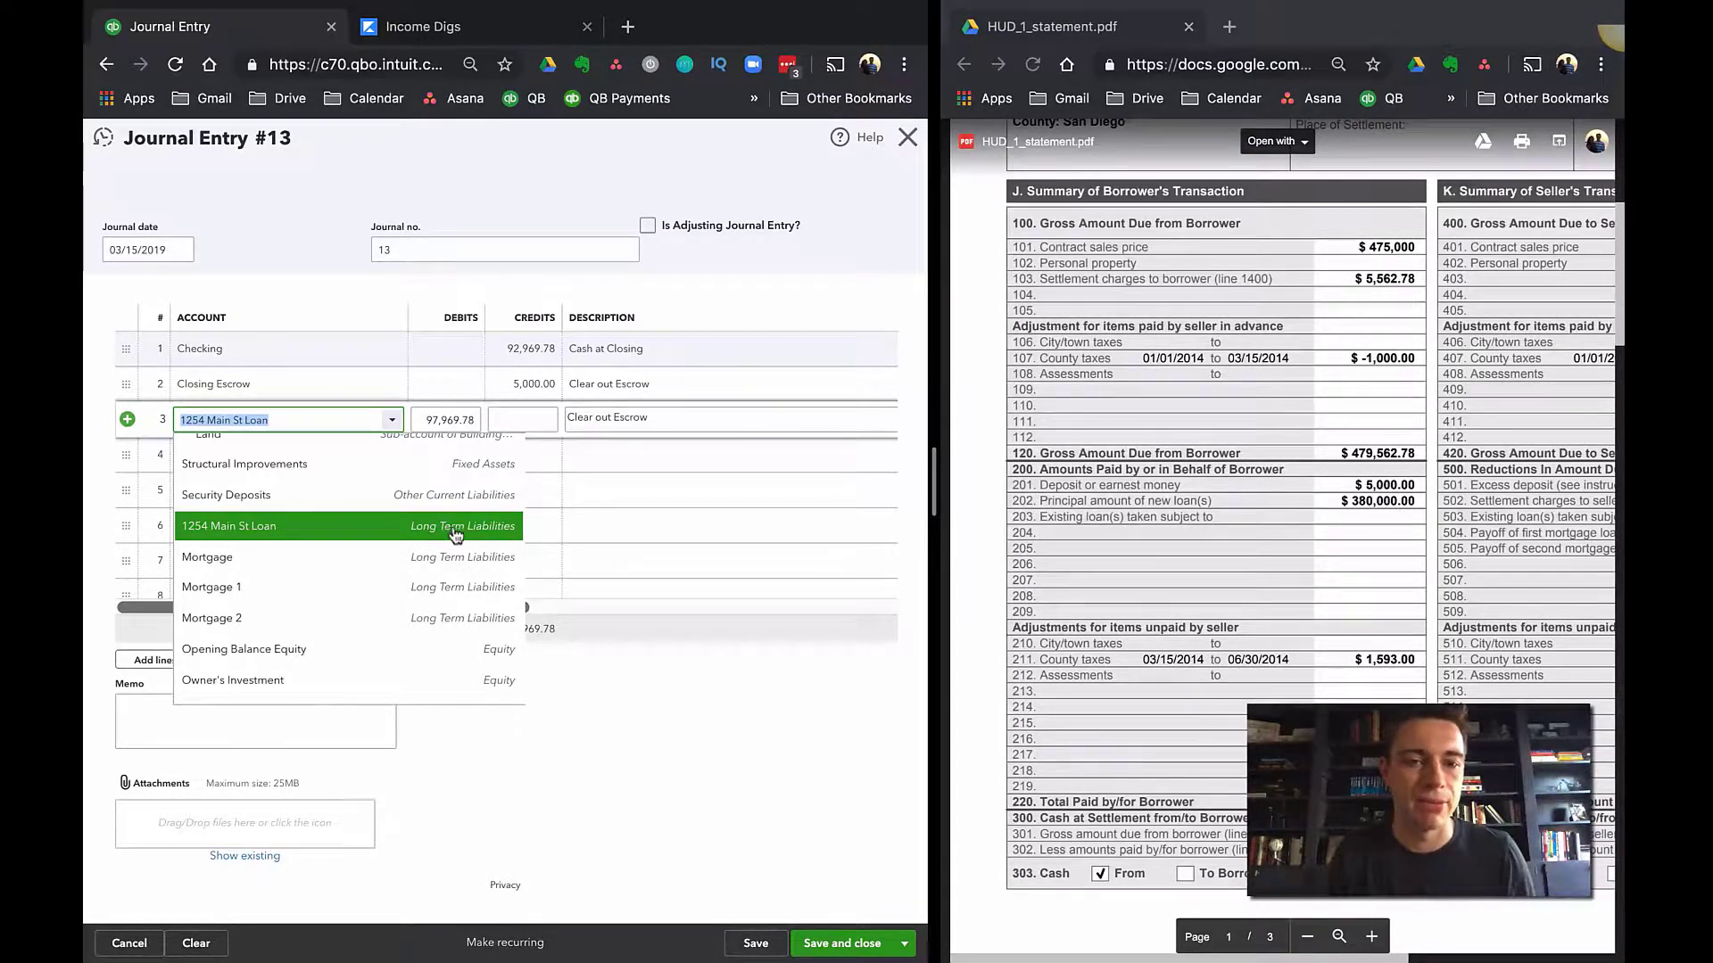
click(533, 419)
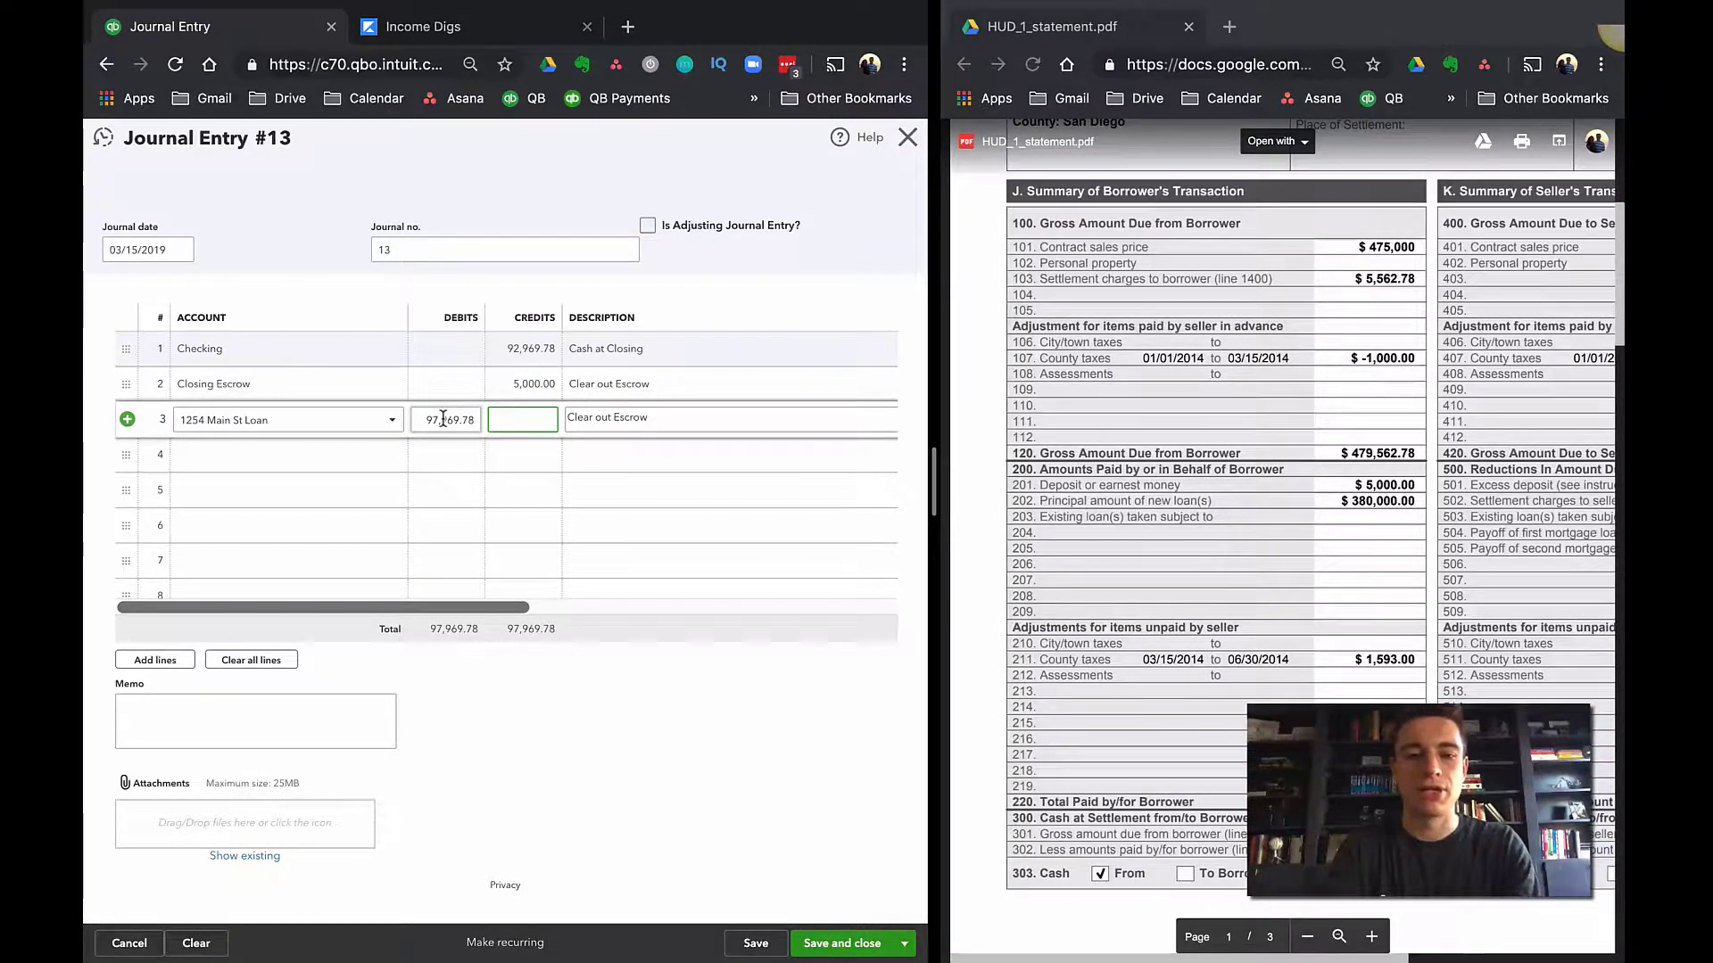
text(5000)
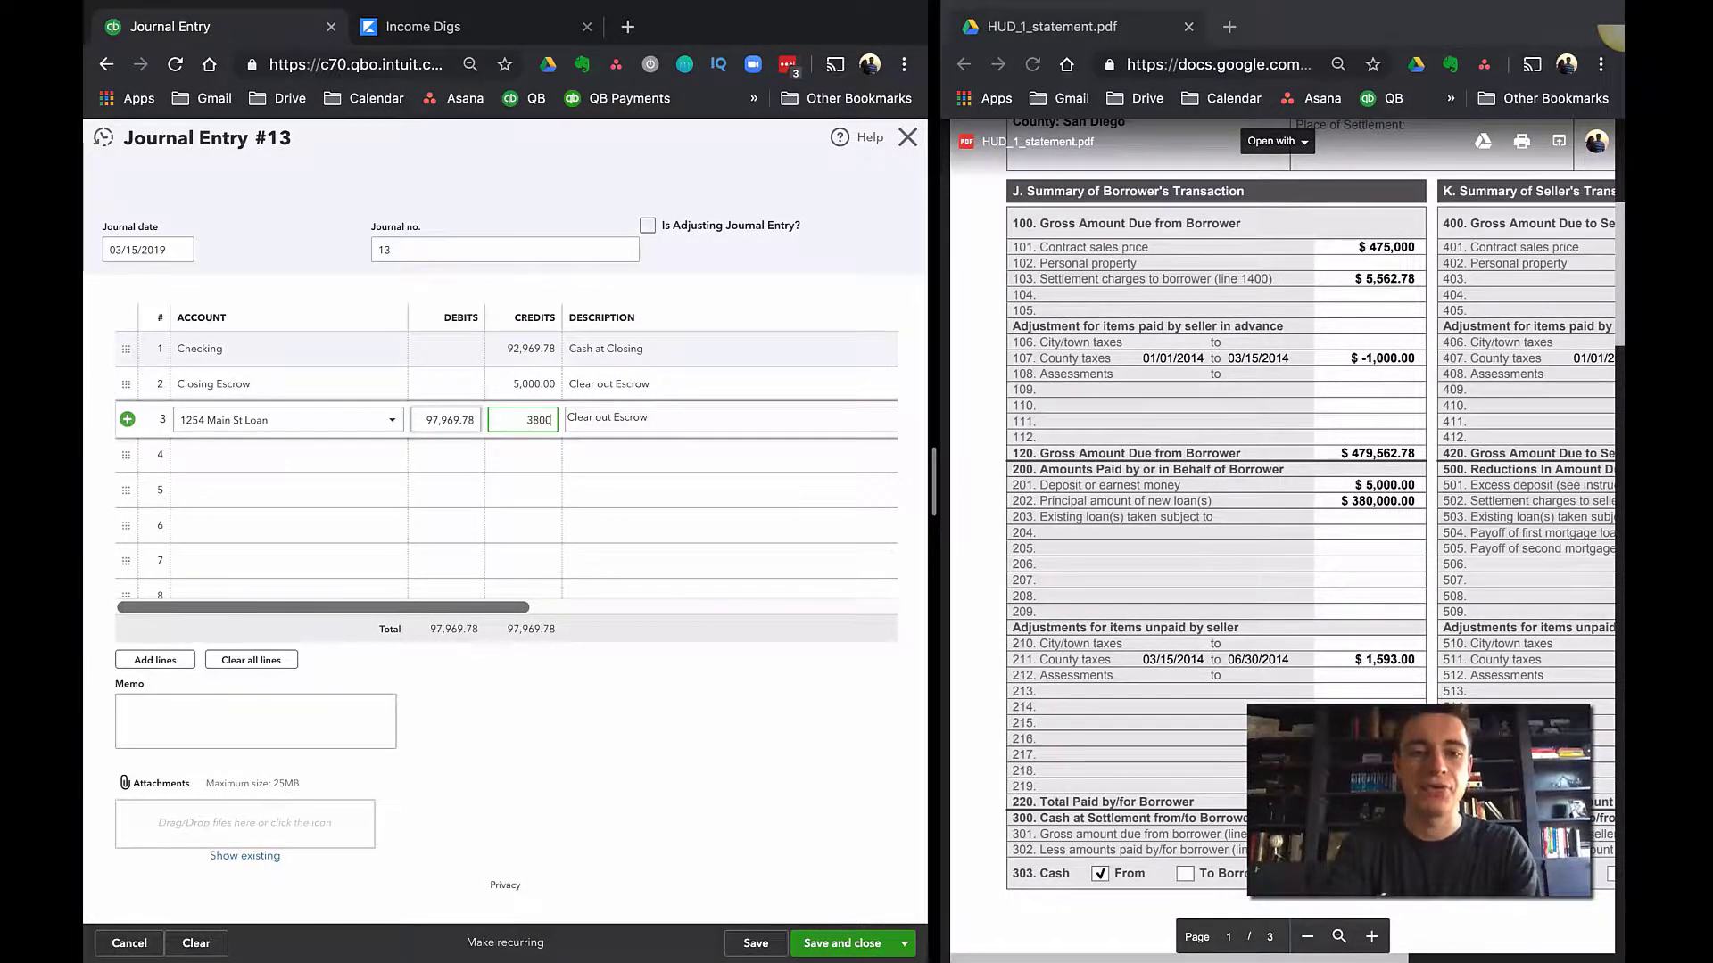
key(Tab)
key(ctrl+a)
text(Deposit)
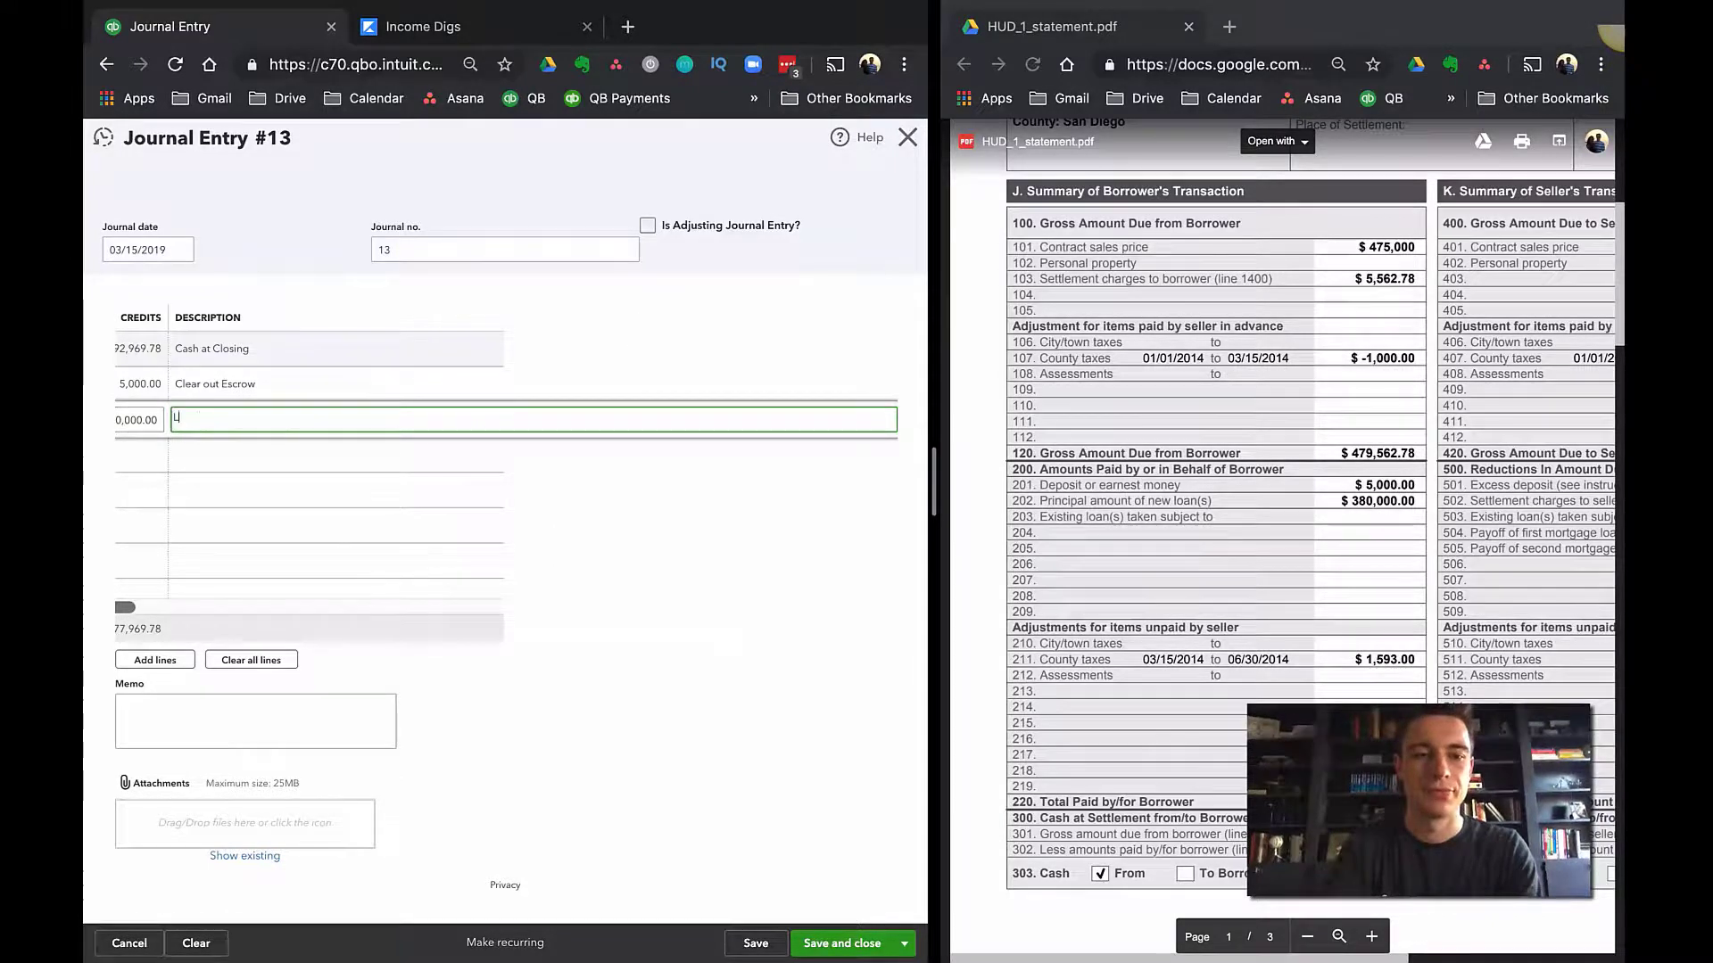
key(Tab)
key(Tab)
key(Tab)
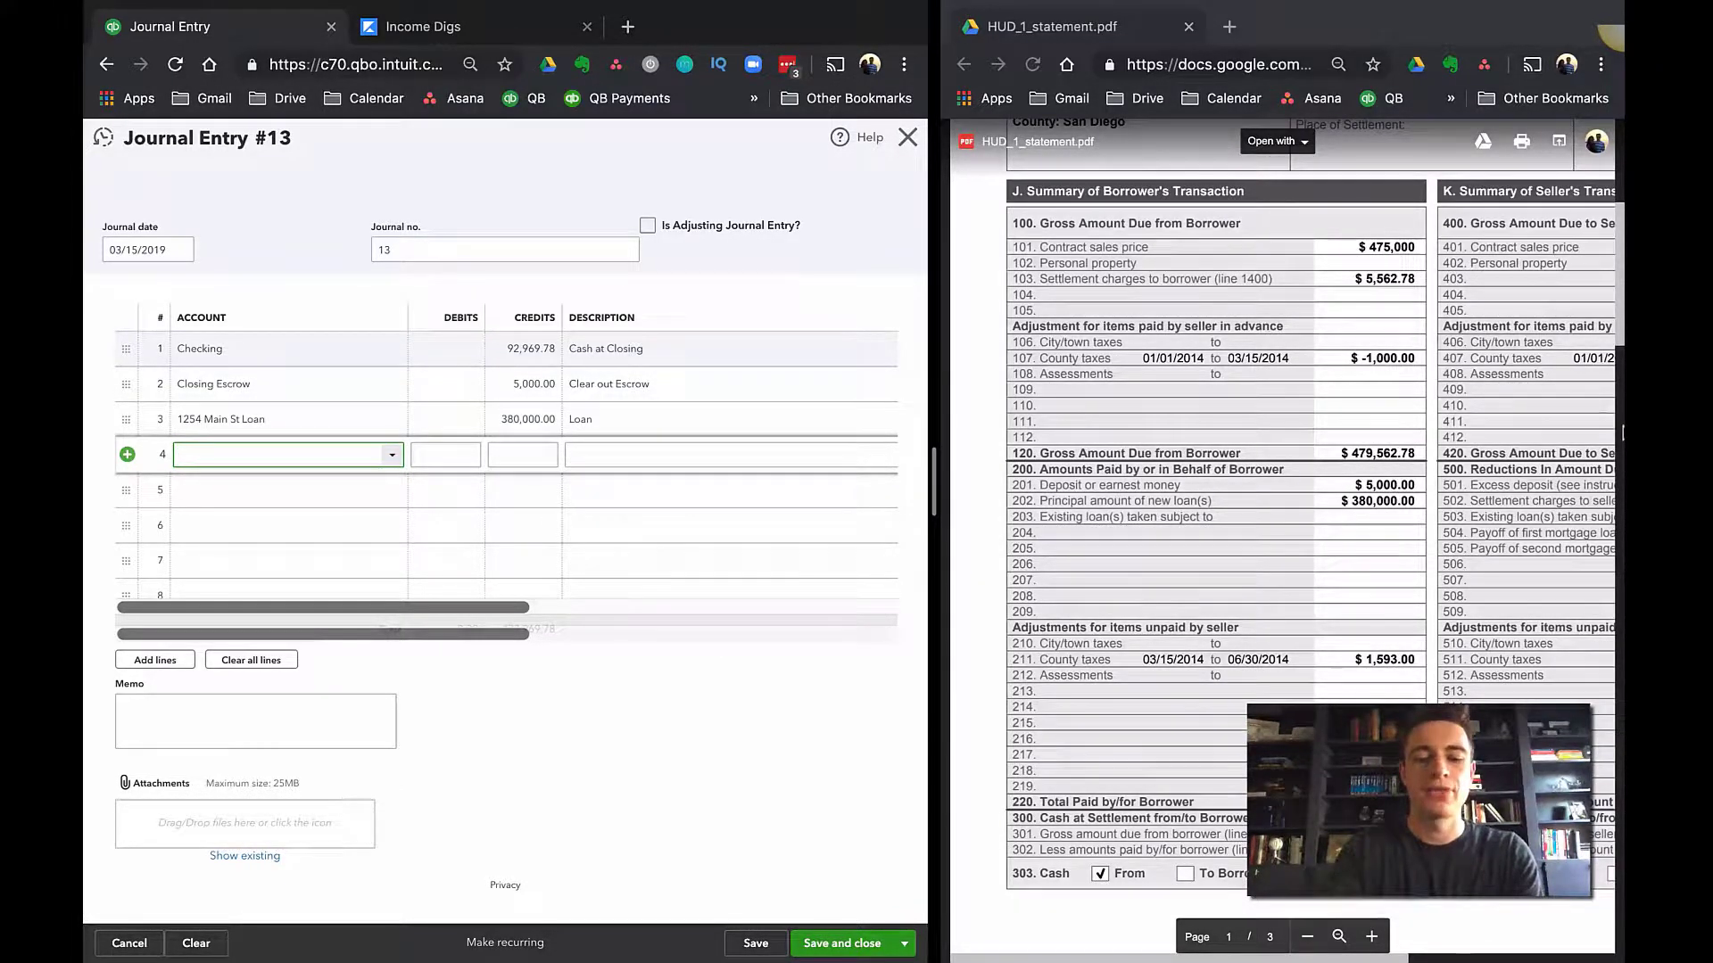
- Add line 4 debiting Buildings - Basis 375,000.00, described as 'Building'
text(Buildings & Land)
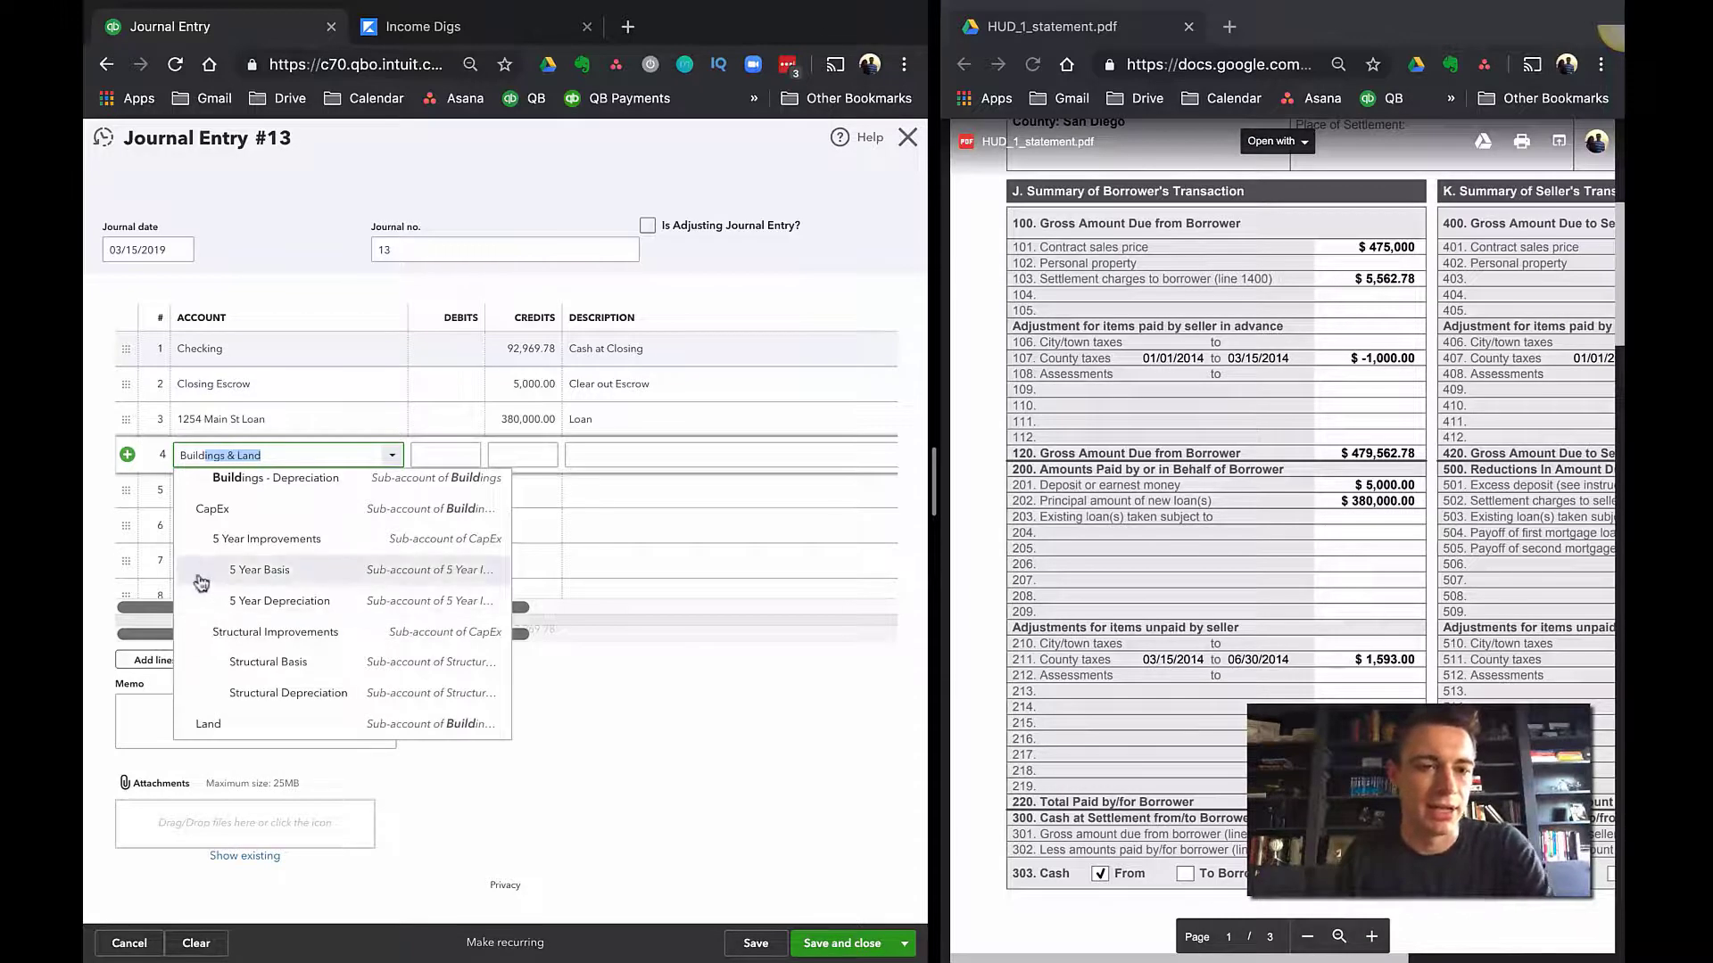
scroll(281, 573, up, 3)
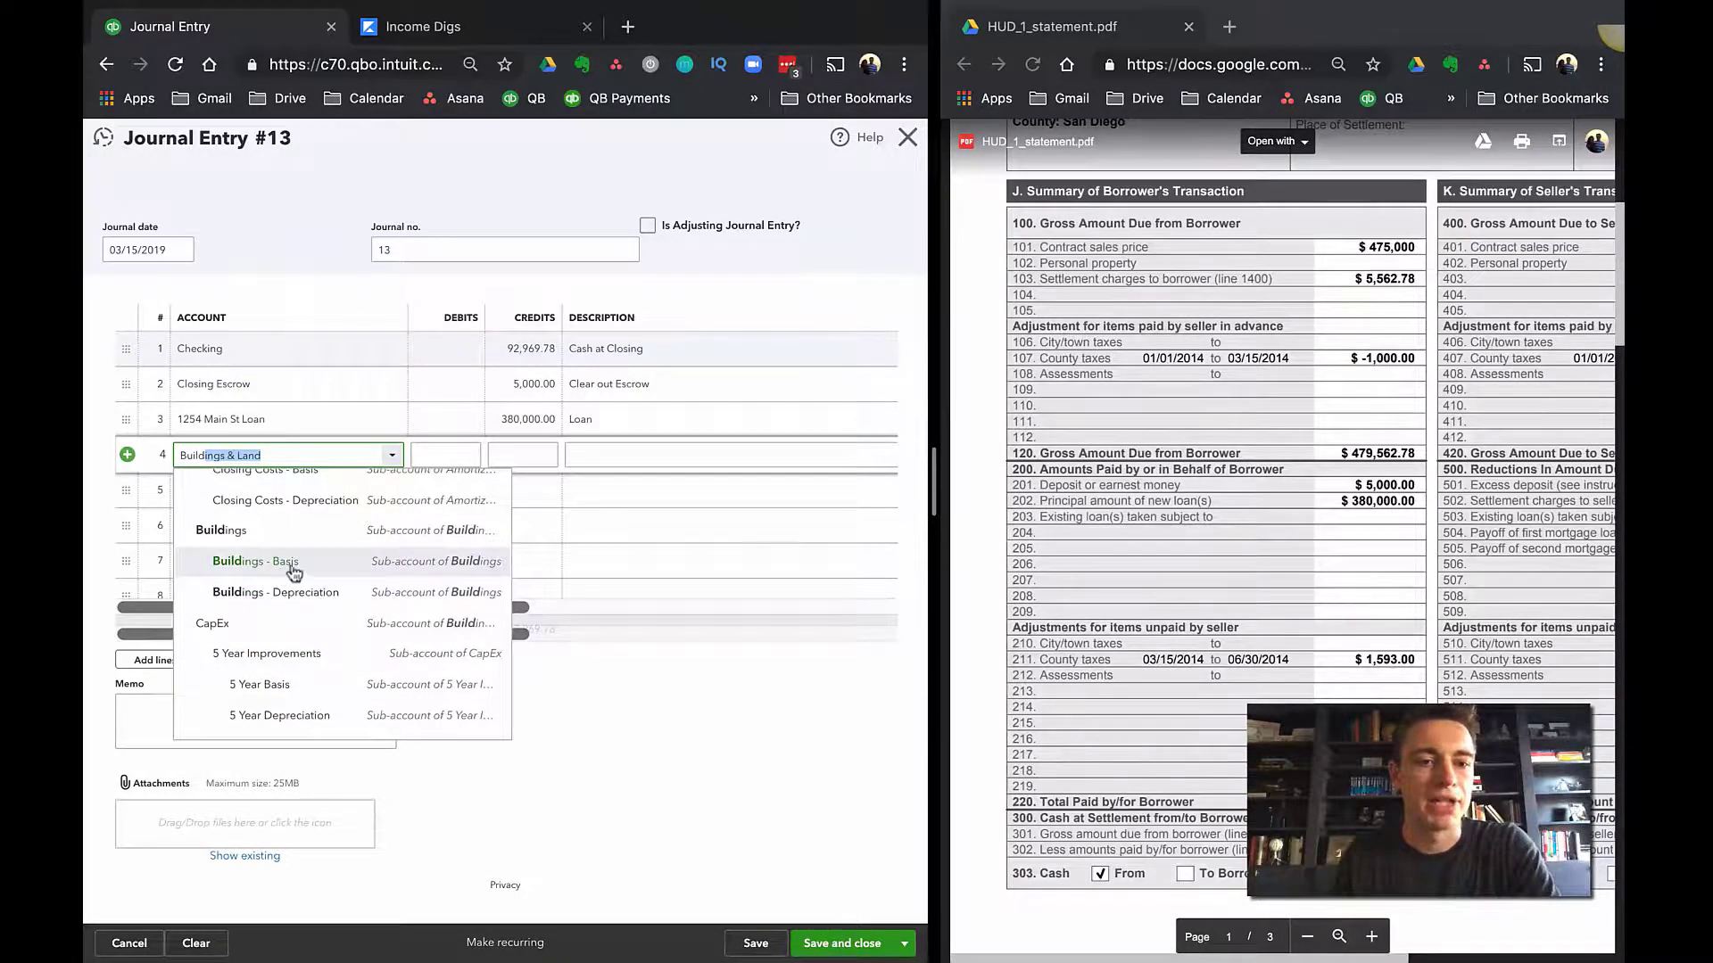
click(314, 572)
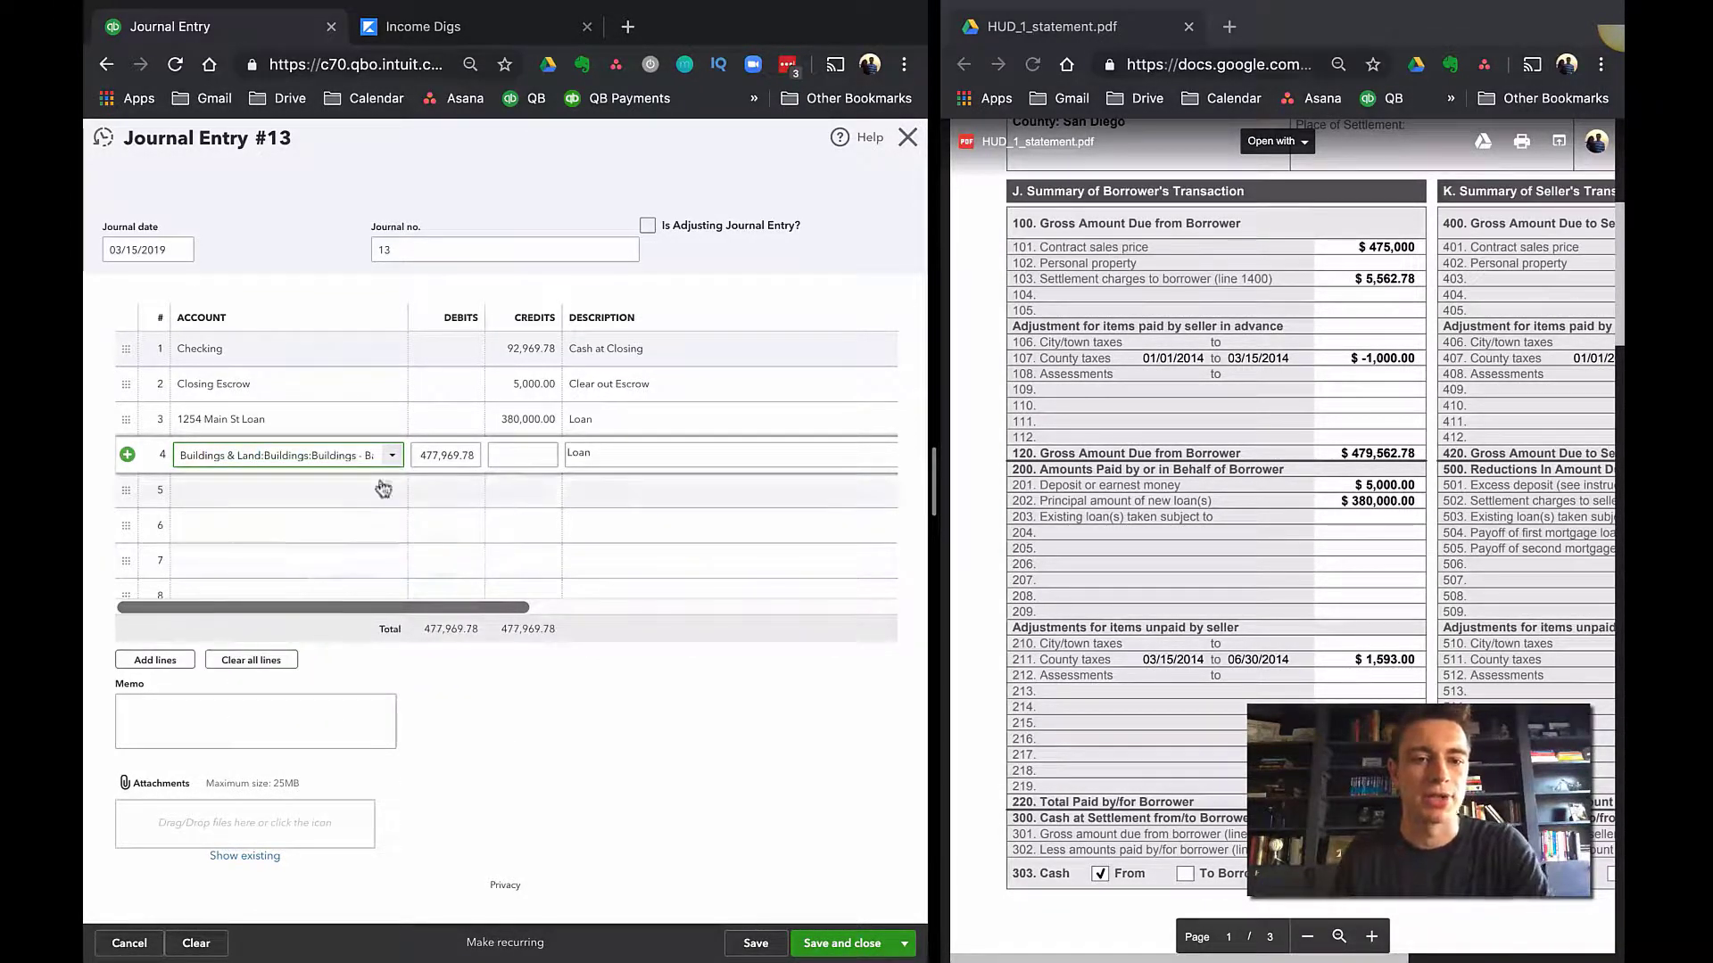
click(436, 455)
text(37)
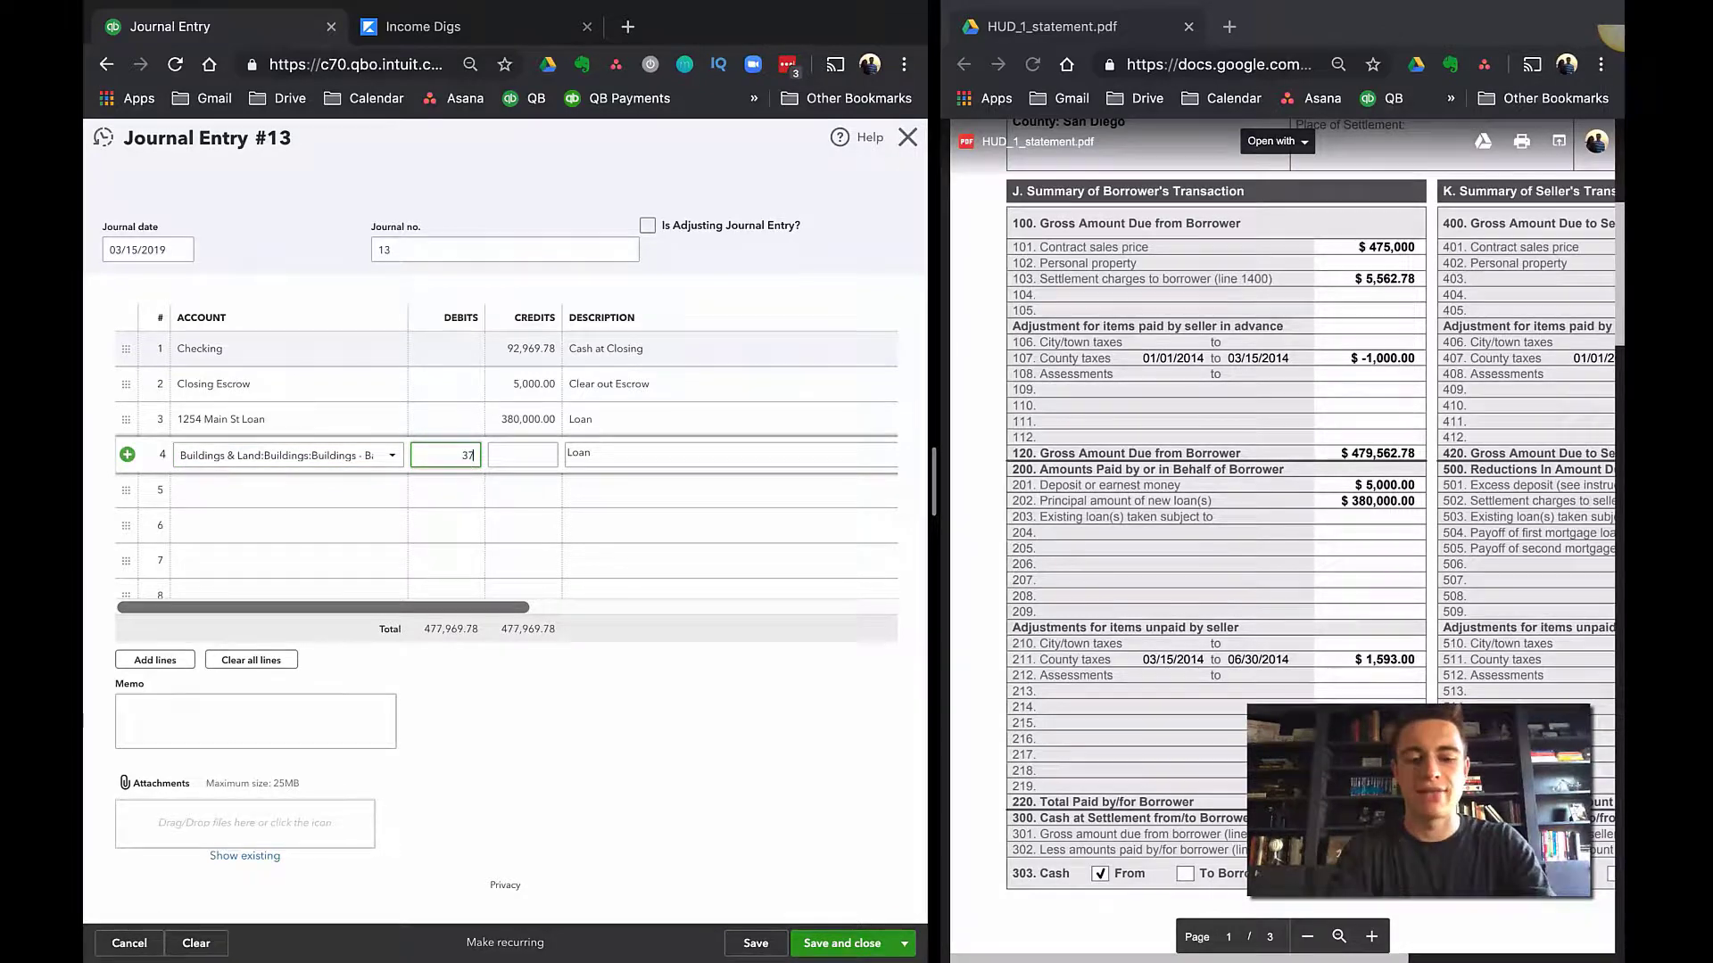
text(5000)
key(Tab)
key(Tab)
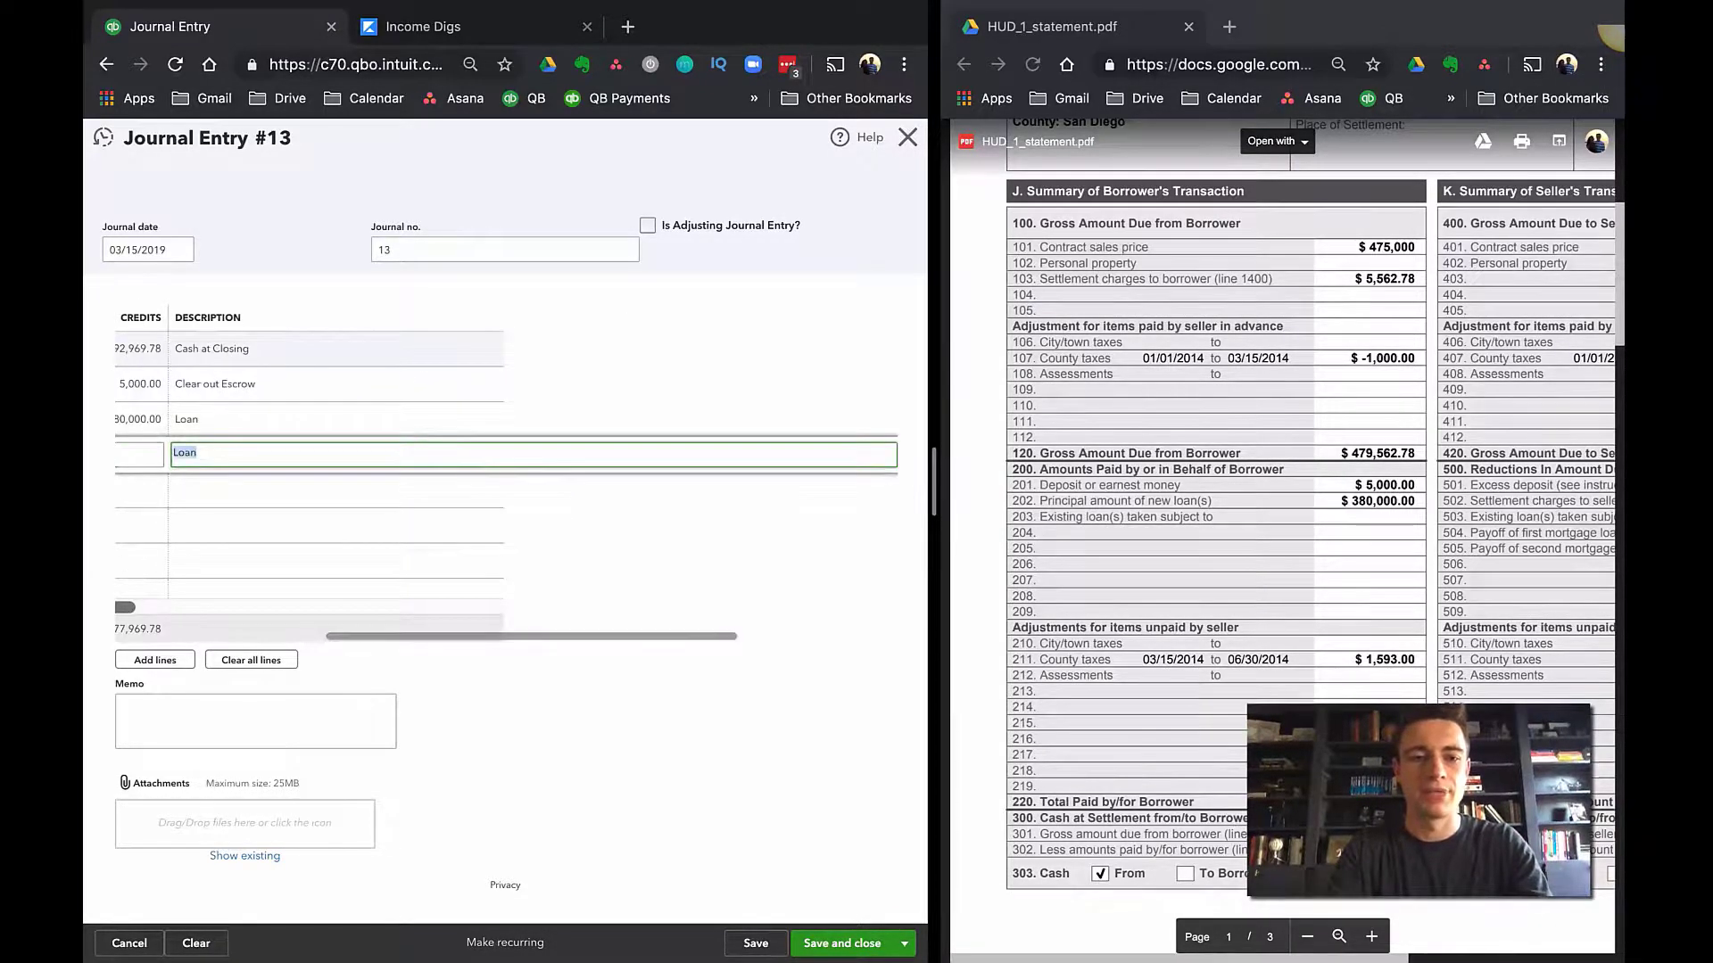
text(u)
key(BackSpace)
text(Building)
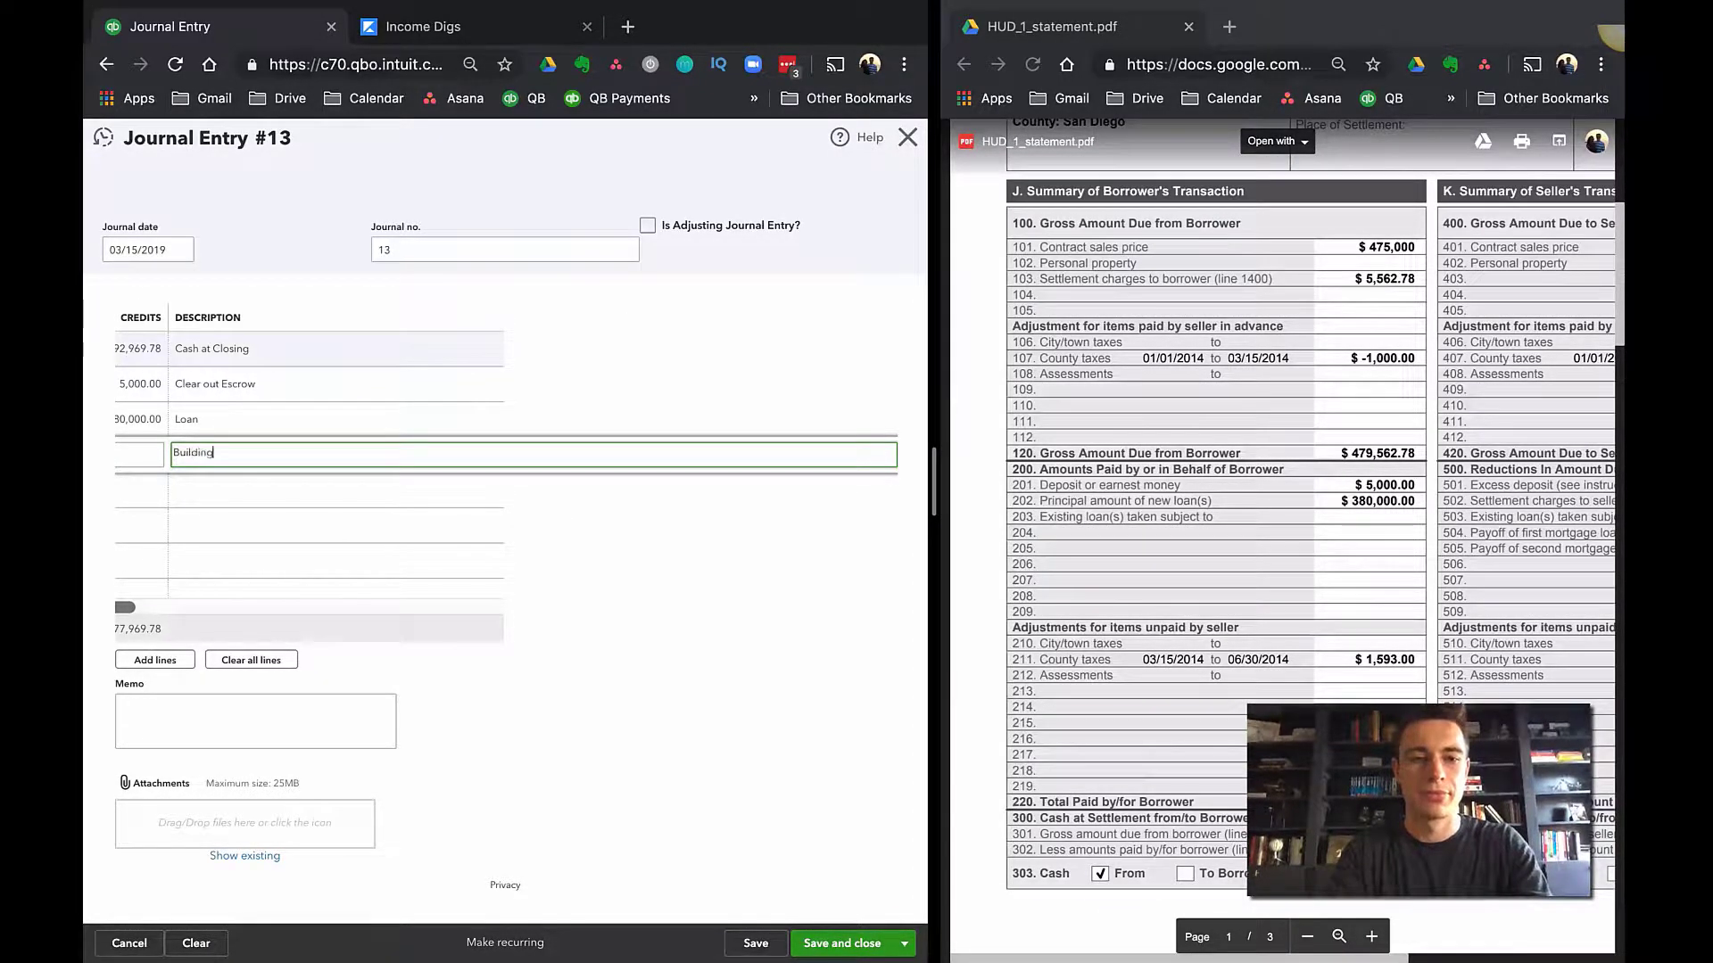
key(Tab)
key(Tab)
key(Tab)
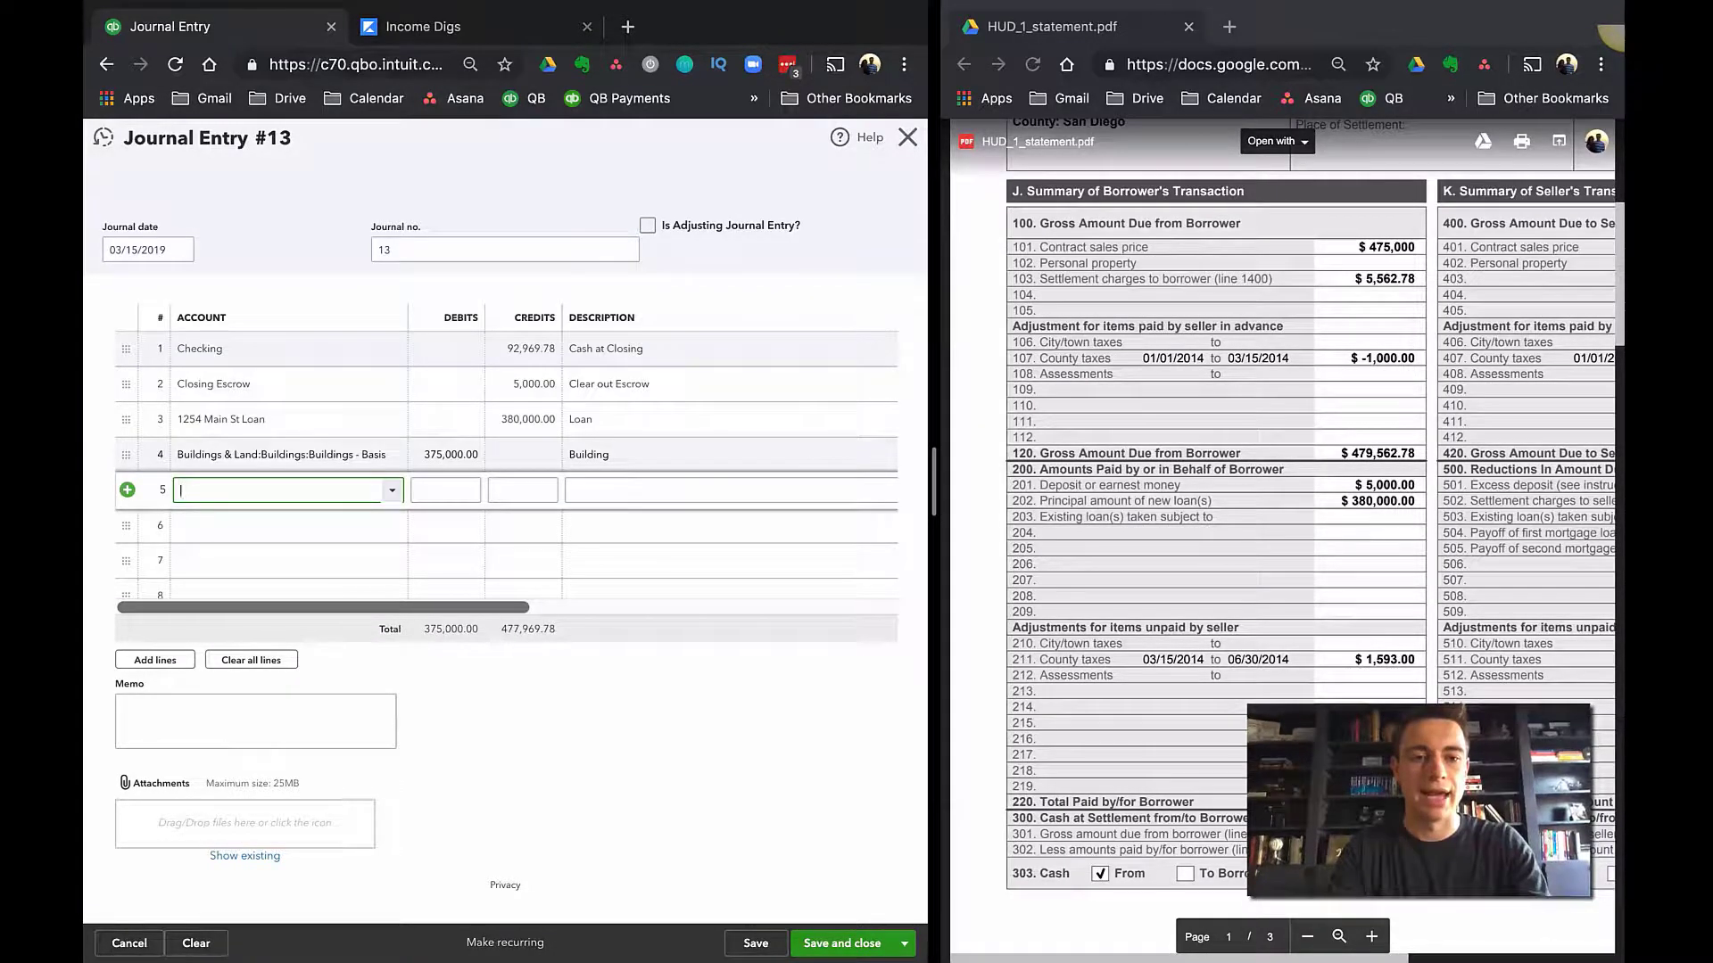
- Add line 5 debiting Land 10,000.00, described as 'Land'
text(land)
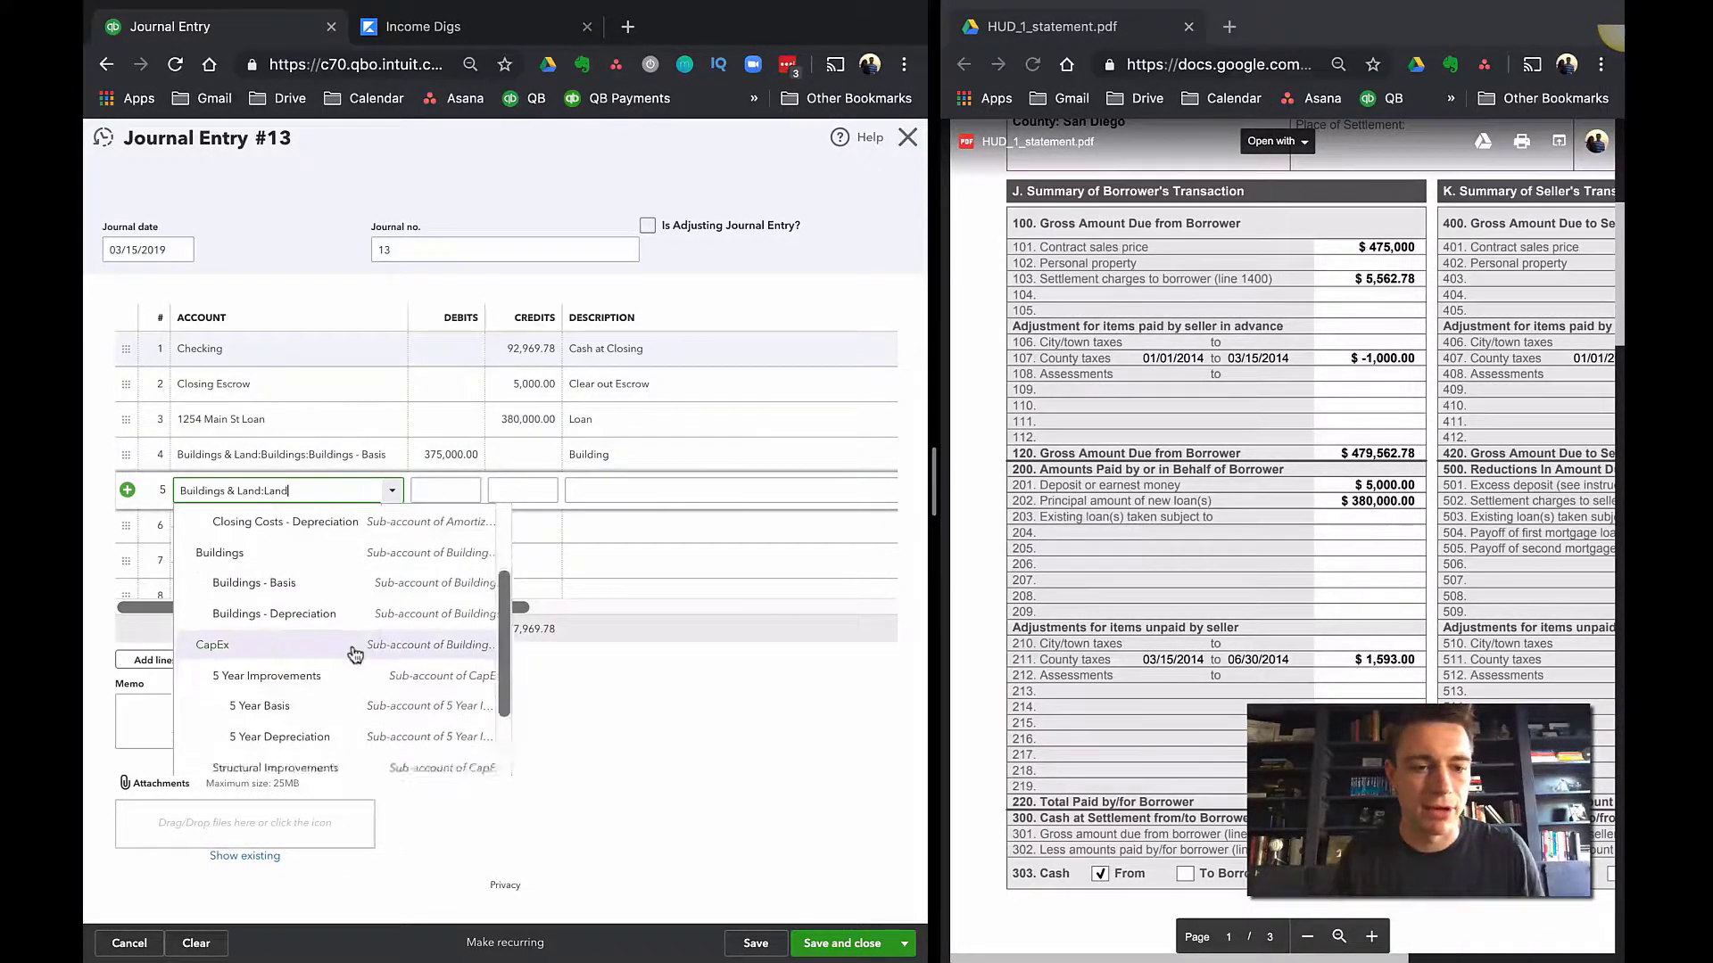
click(218, 761)
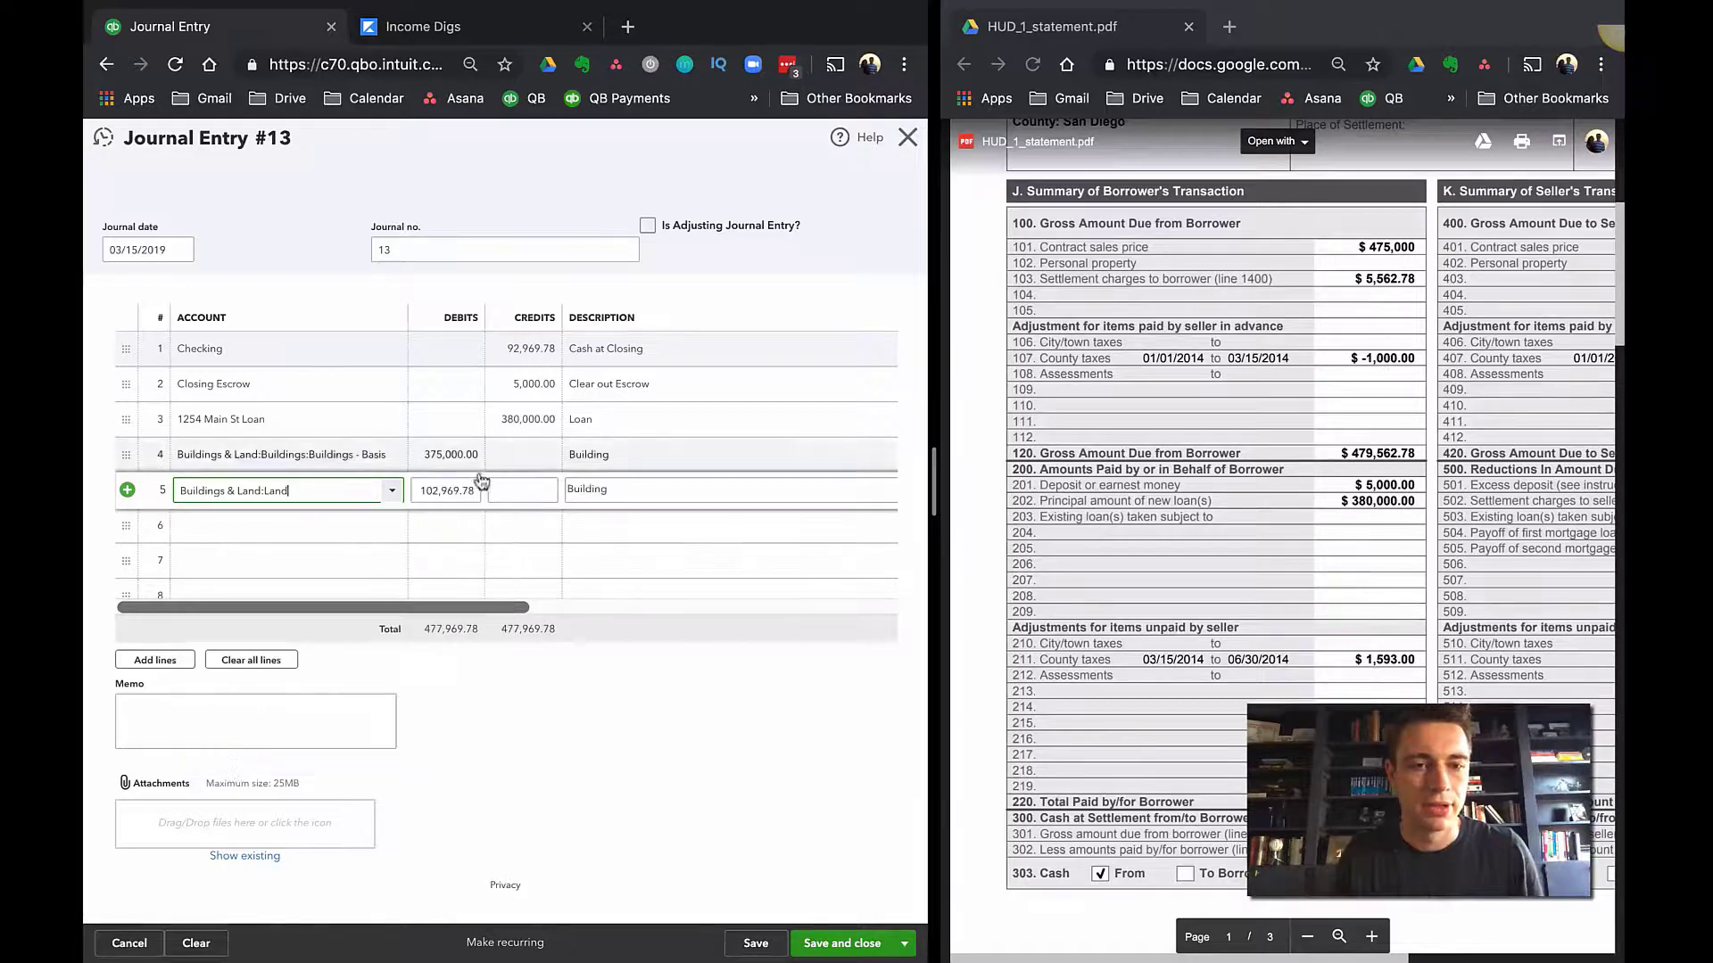
click(455, 490)
text(10000)
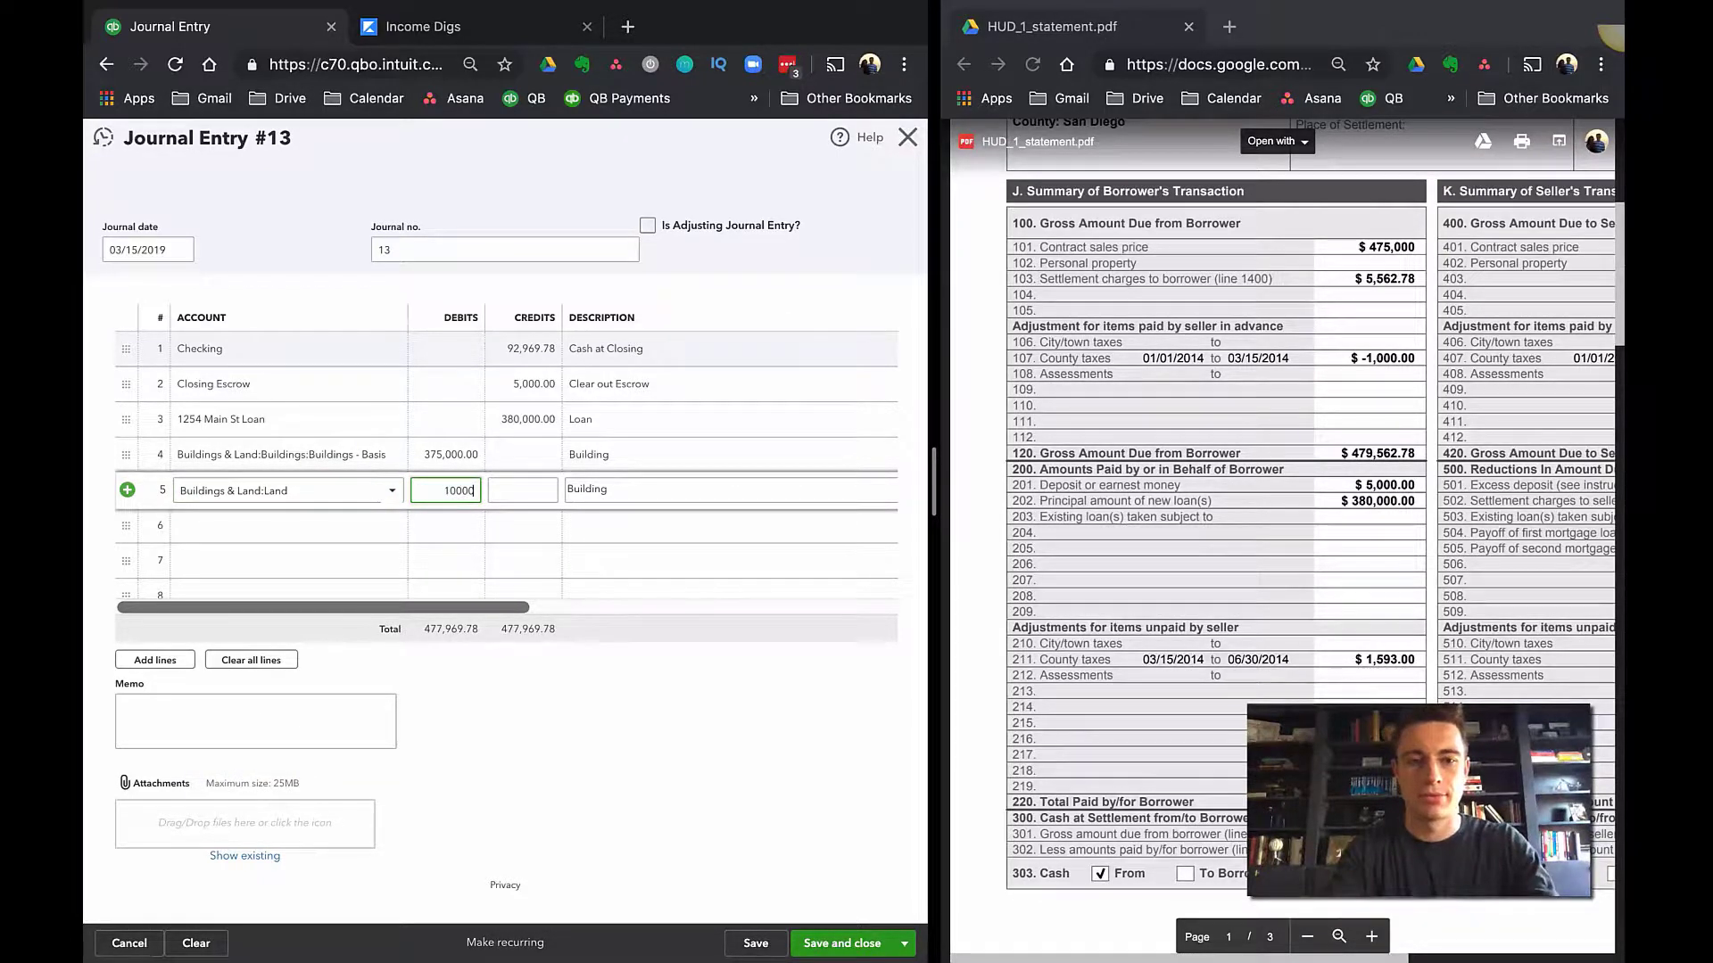
key(Tab)
key(Tab)
text(Land)
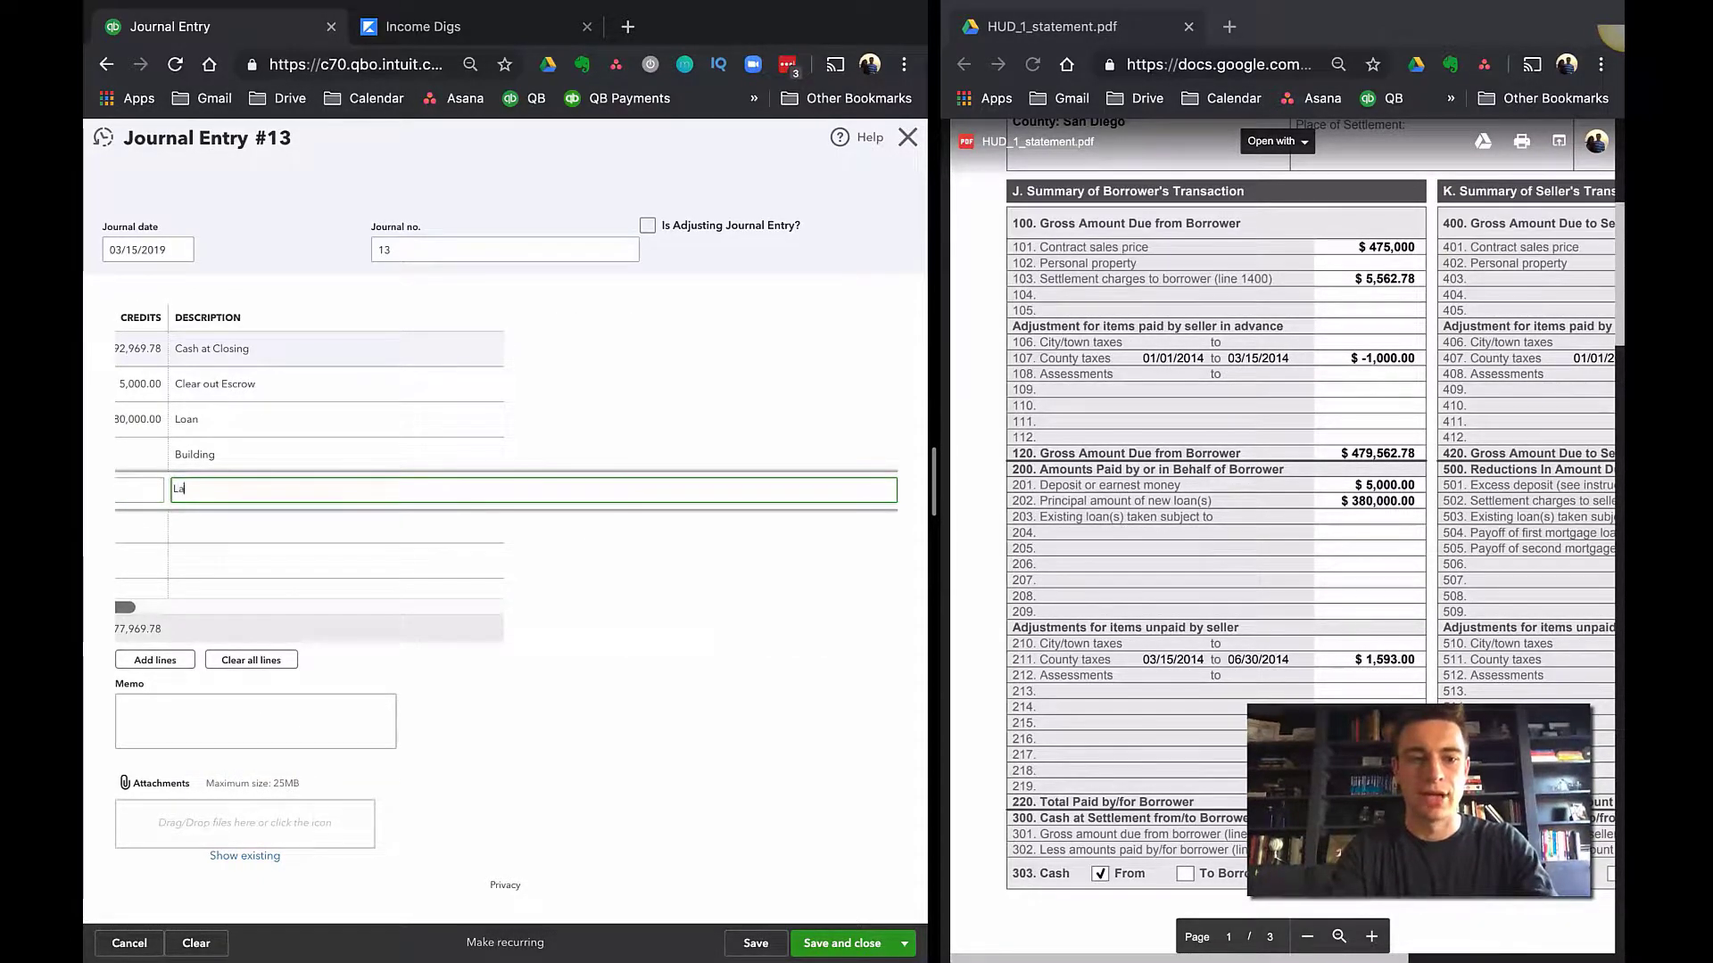
key(Tab)
key(Tab)
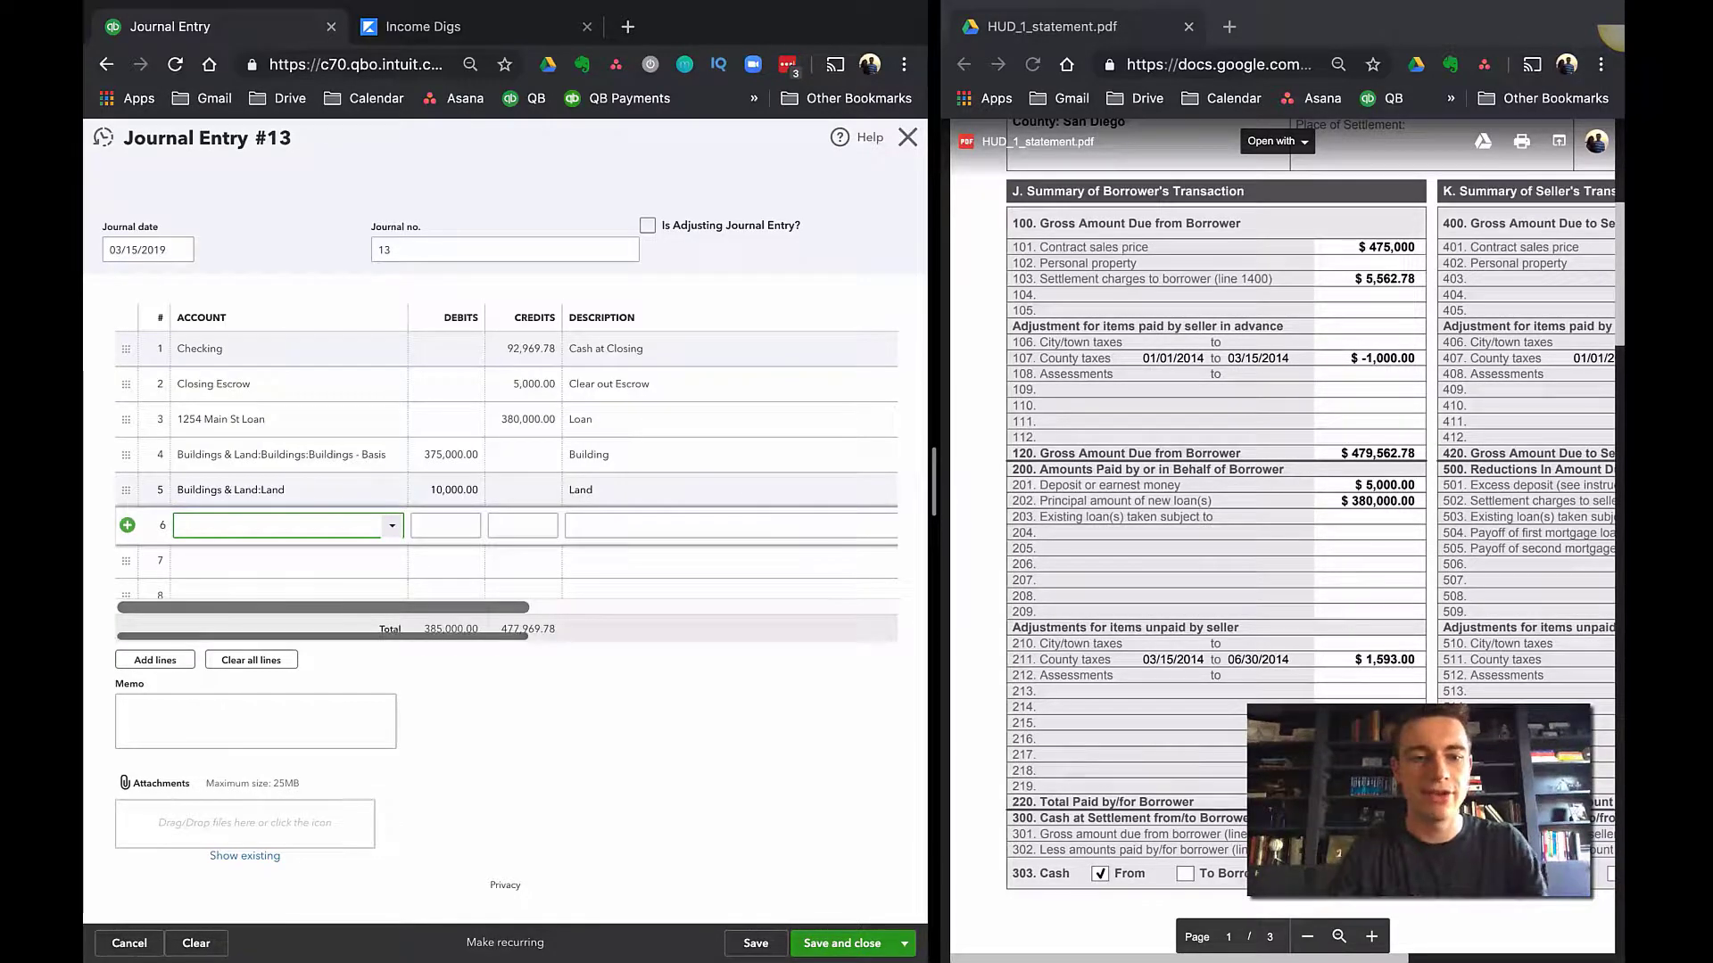
- Correct the Land line's debit to 100,000.00 and widen the PDF pane
click(443, 490)
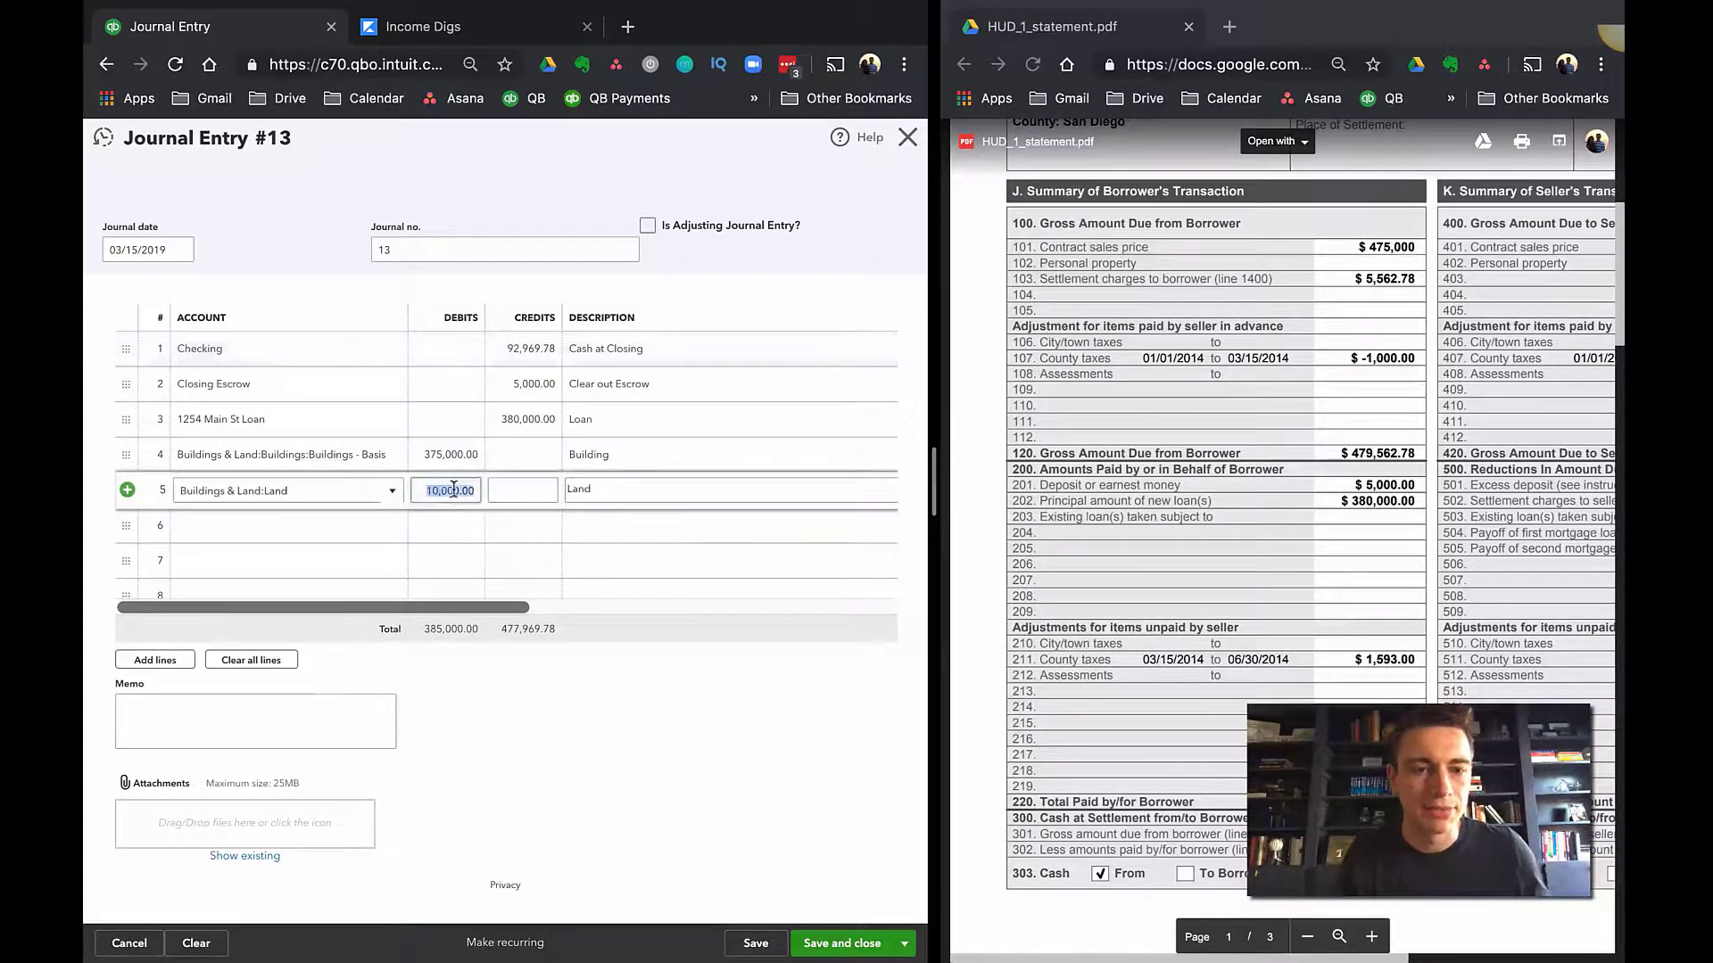
text(100000)
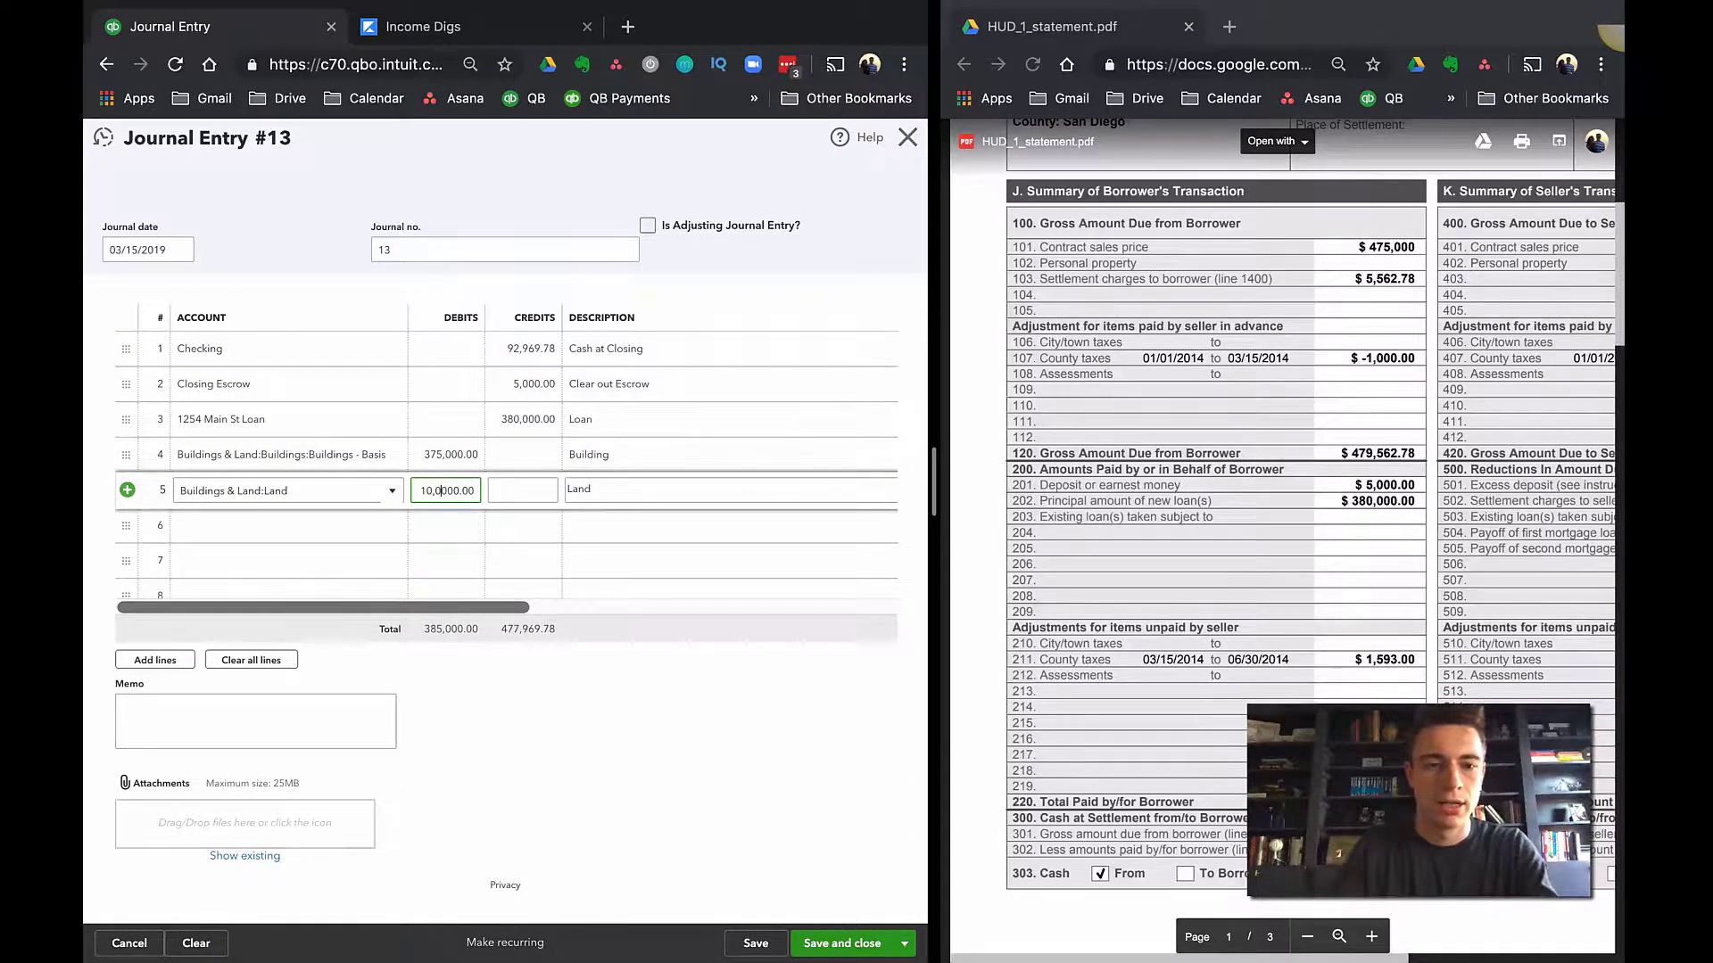
key(Tab)
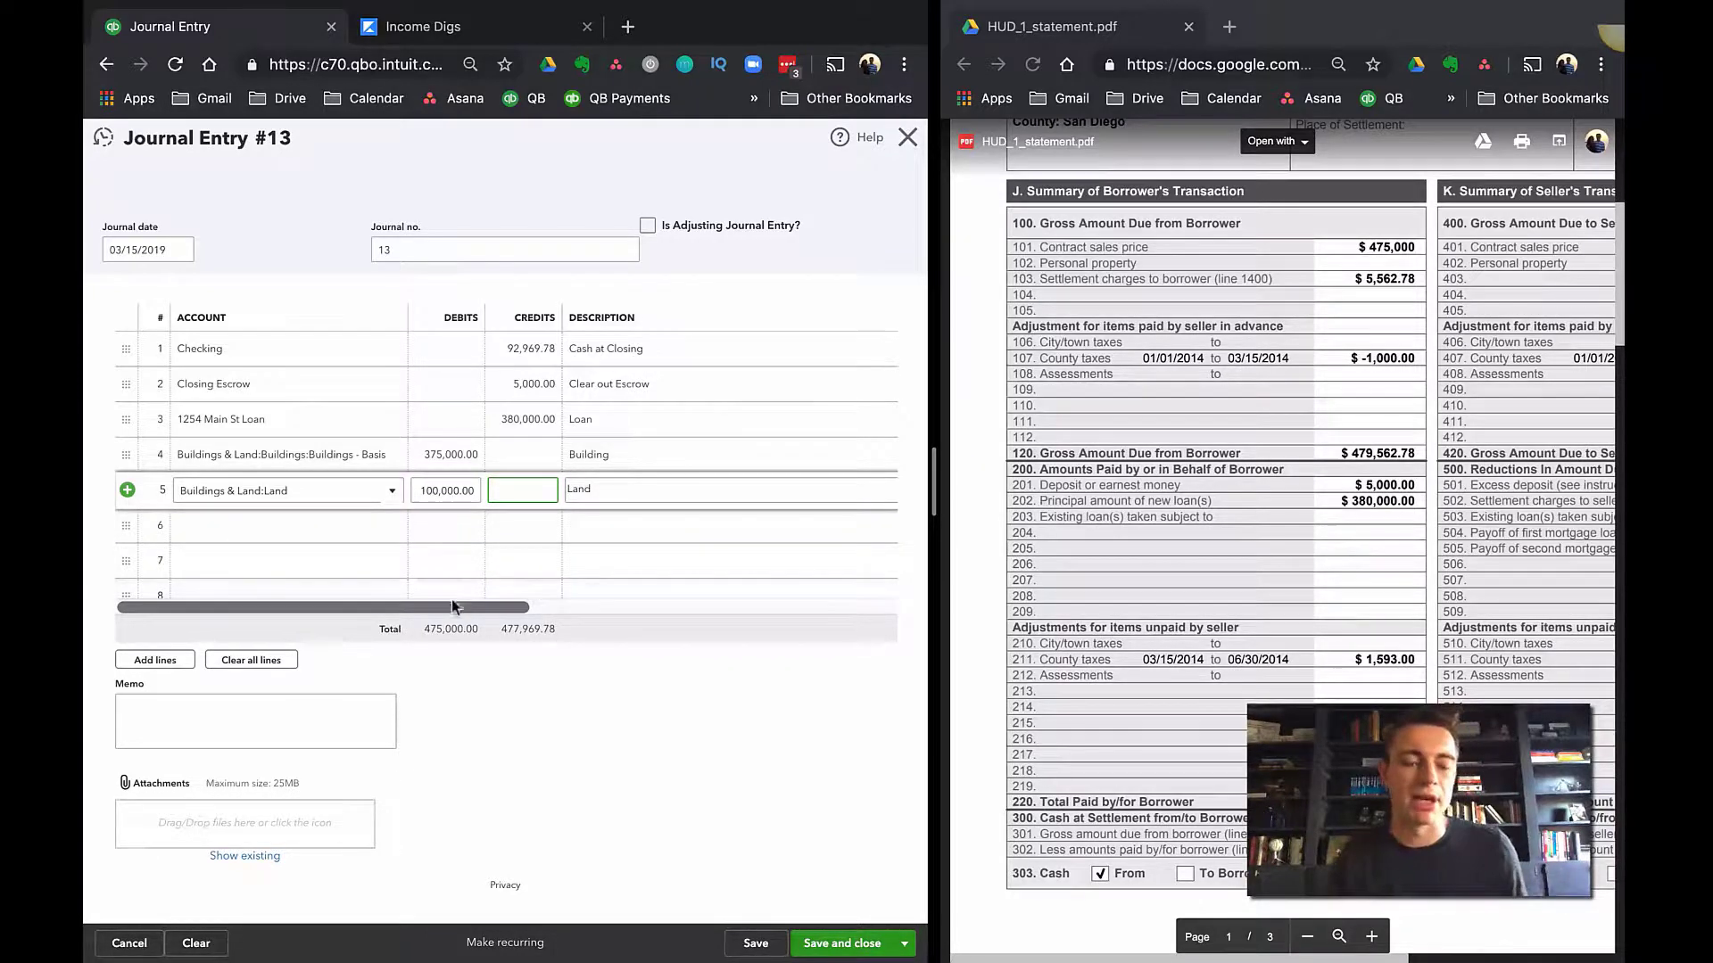
click(375, 727)
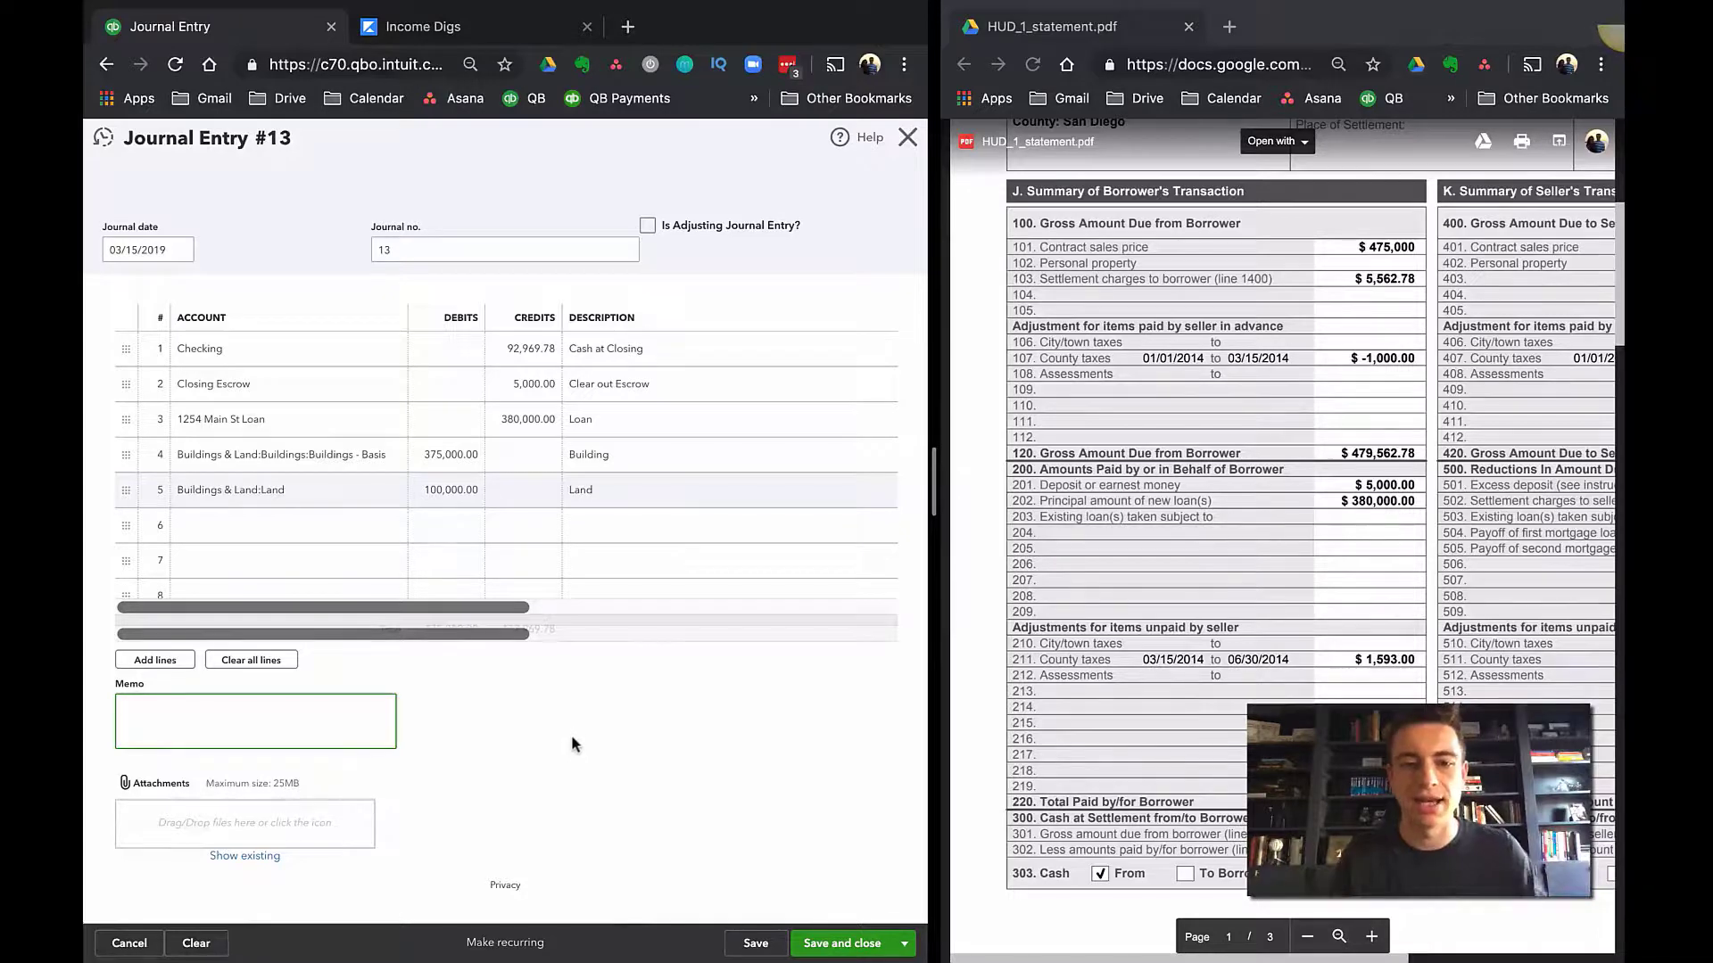
click(534, 490)
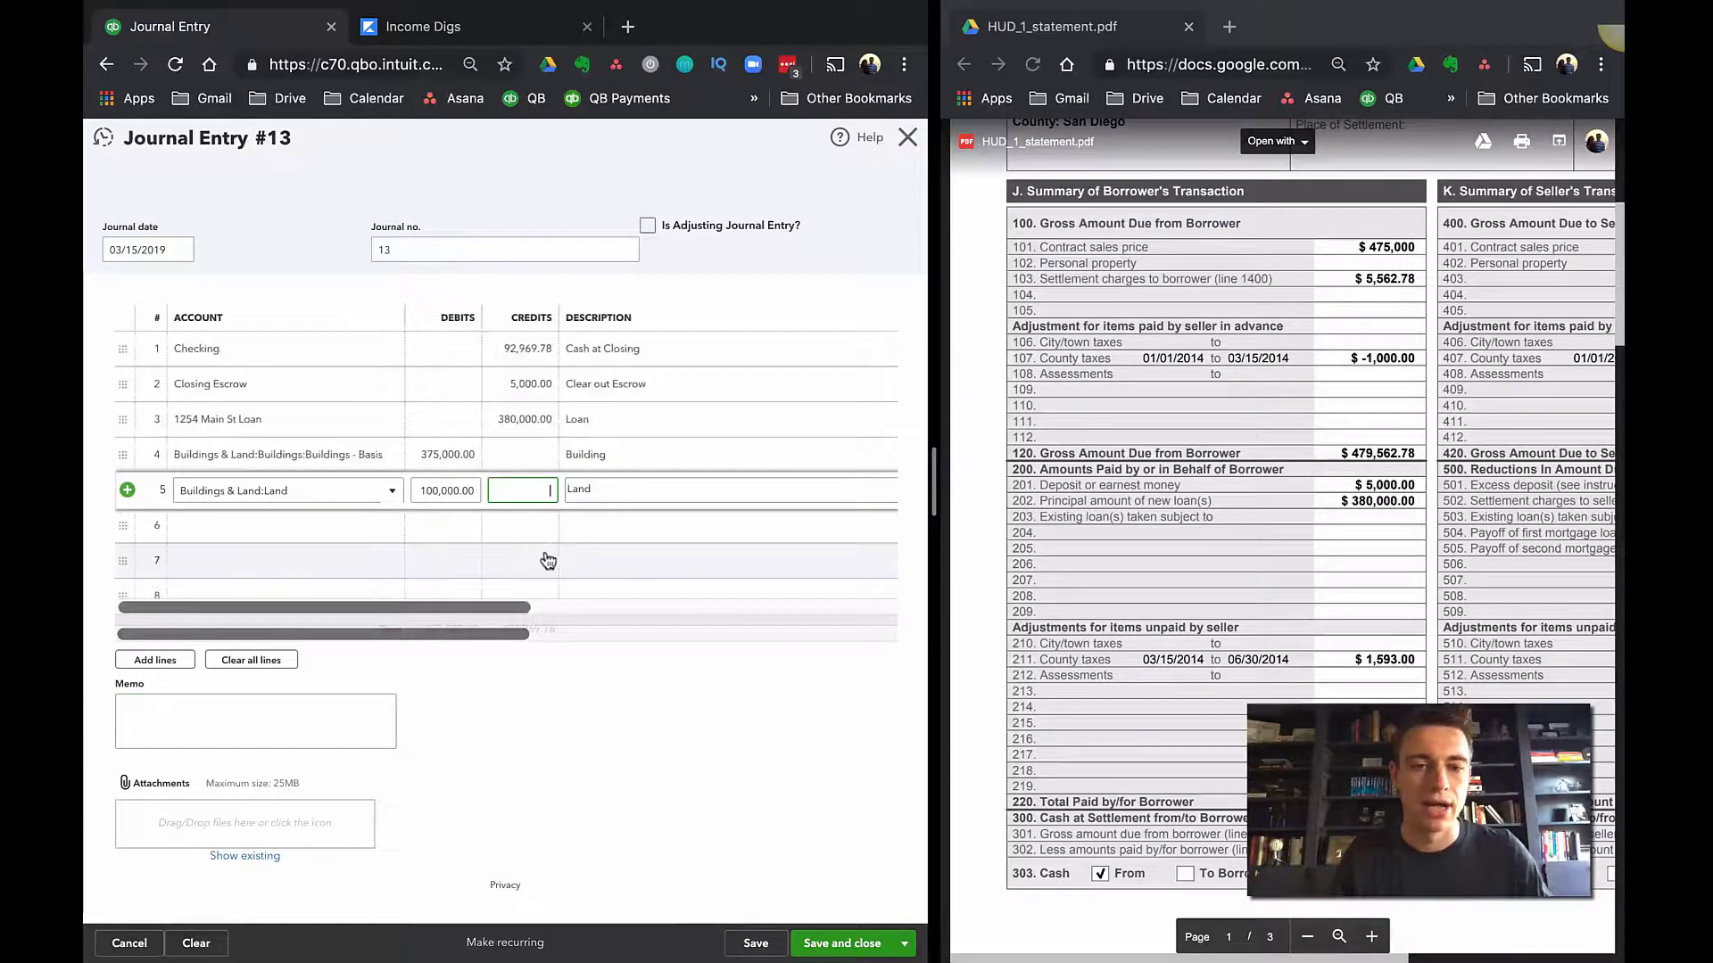
drag(934, 486, 922, 500)
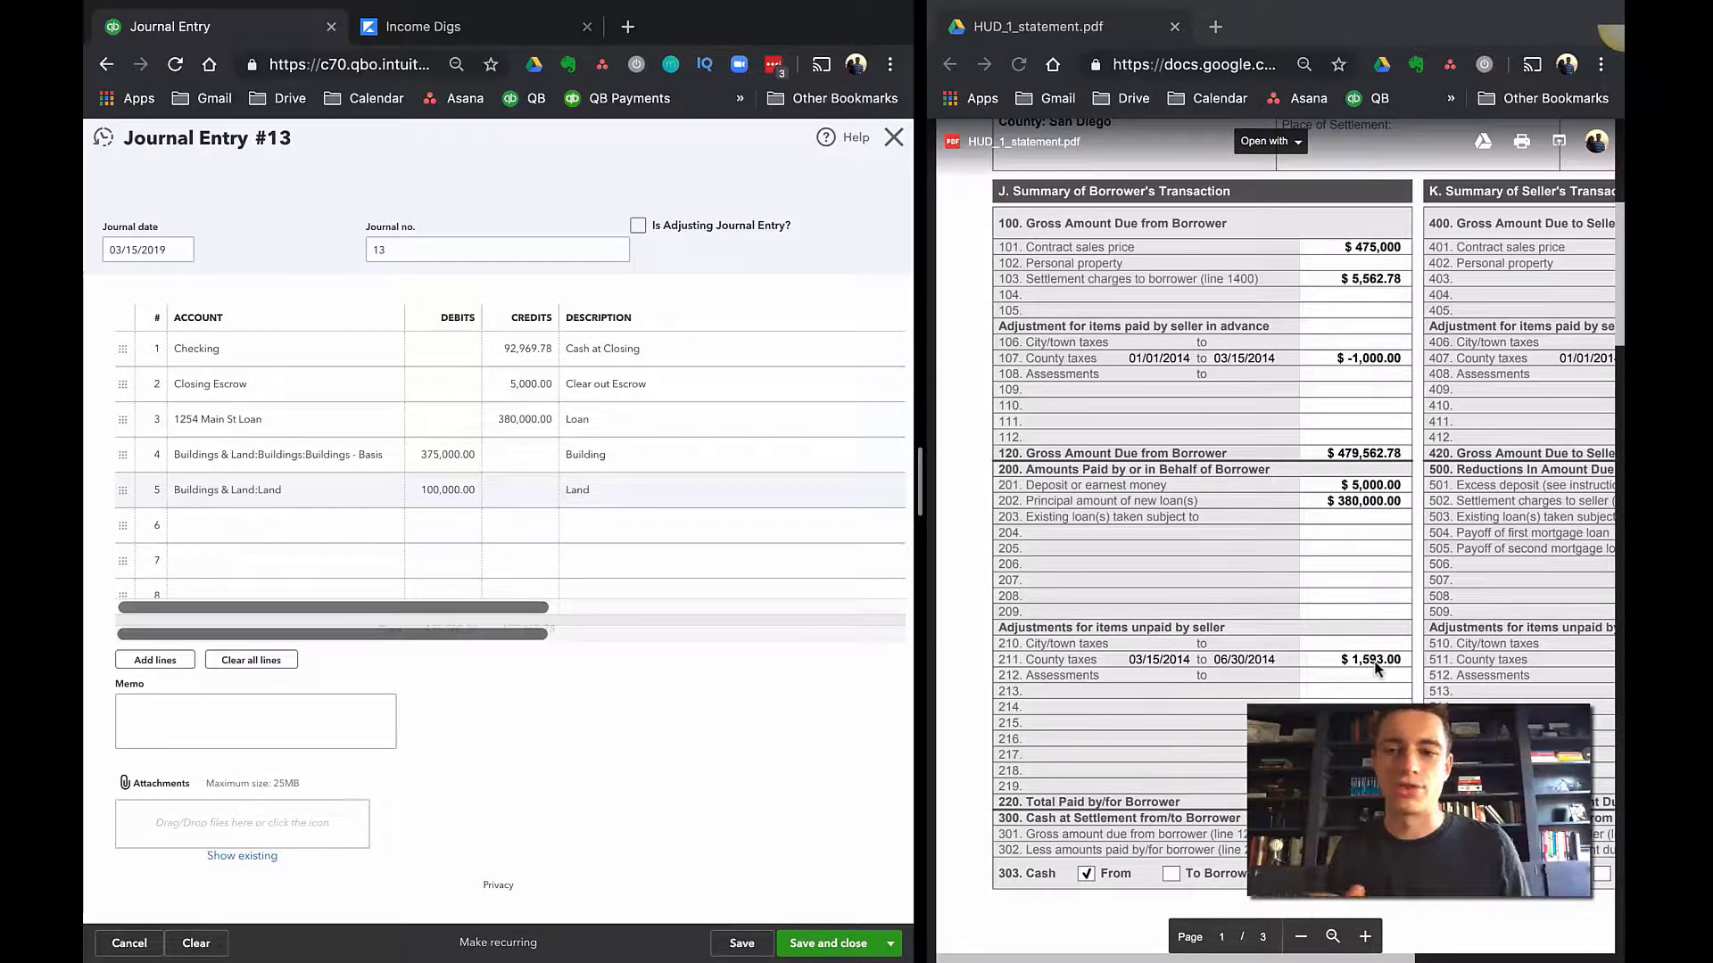
- Add line 6 crediting Property Taxes 1,000.00, described as 'County Taxes'
click(220, 534)
text(Pr)
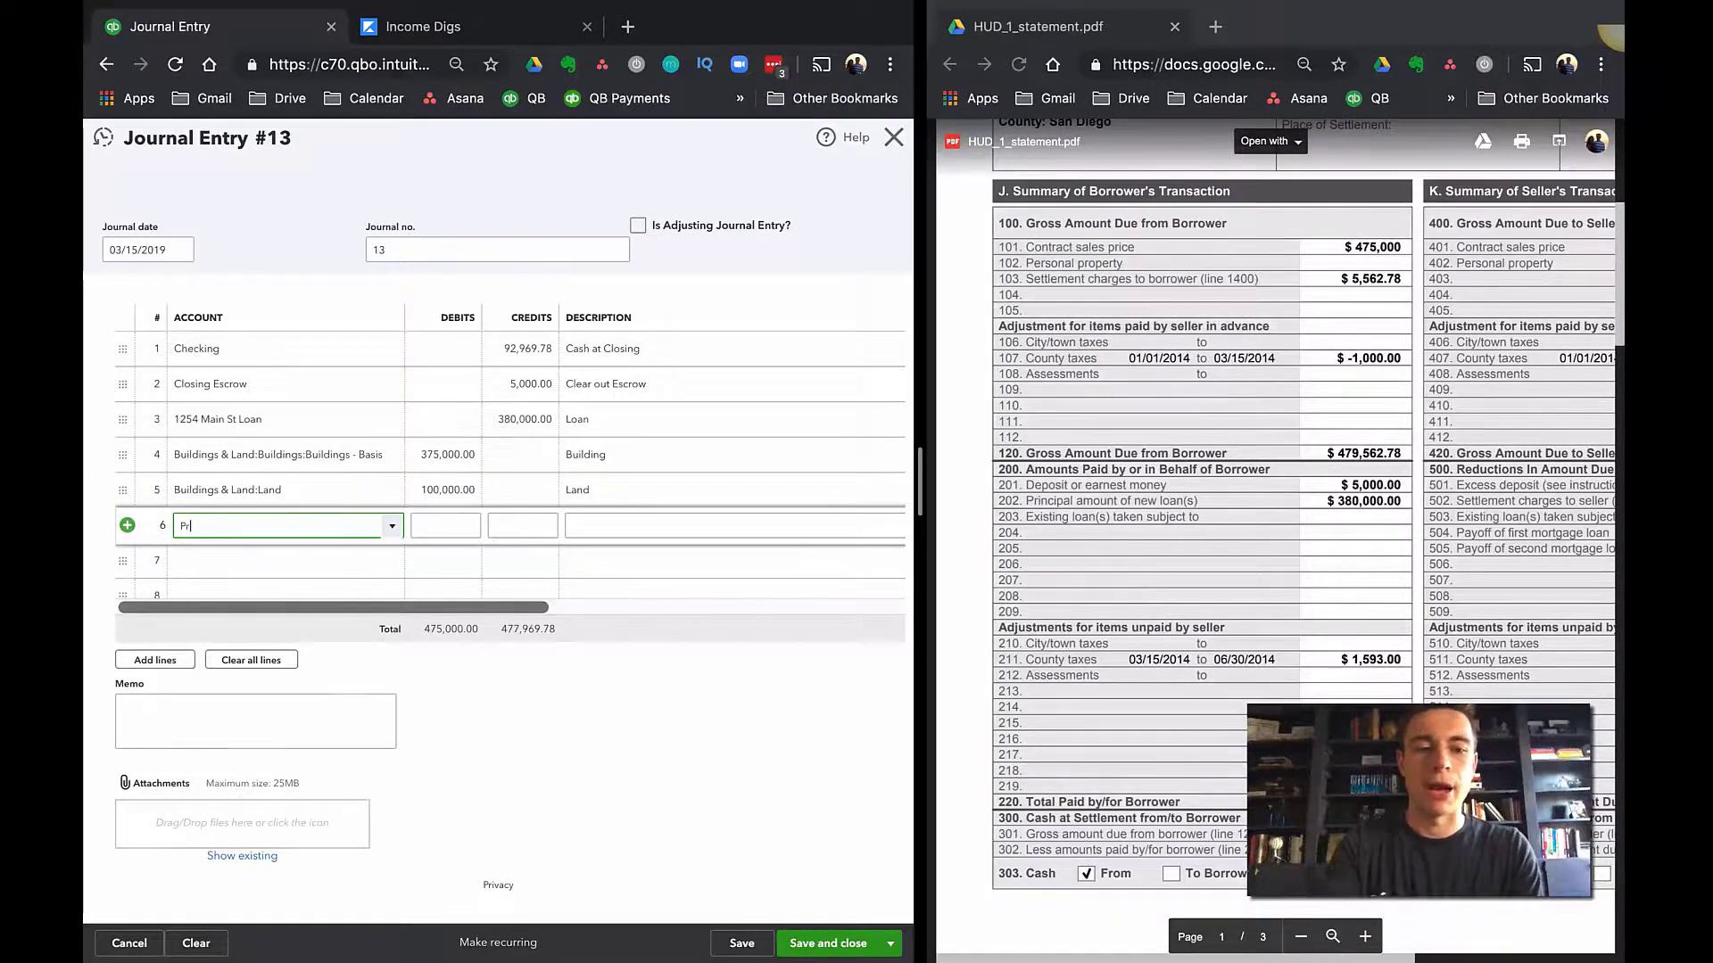
text(operty Taxes)
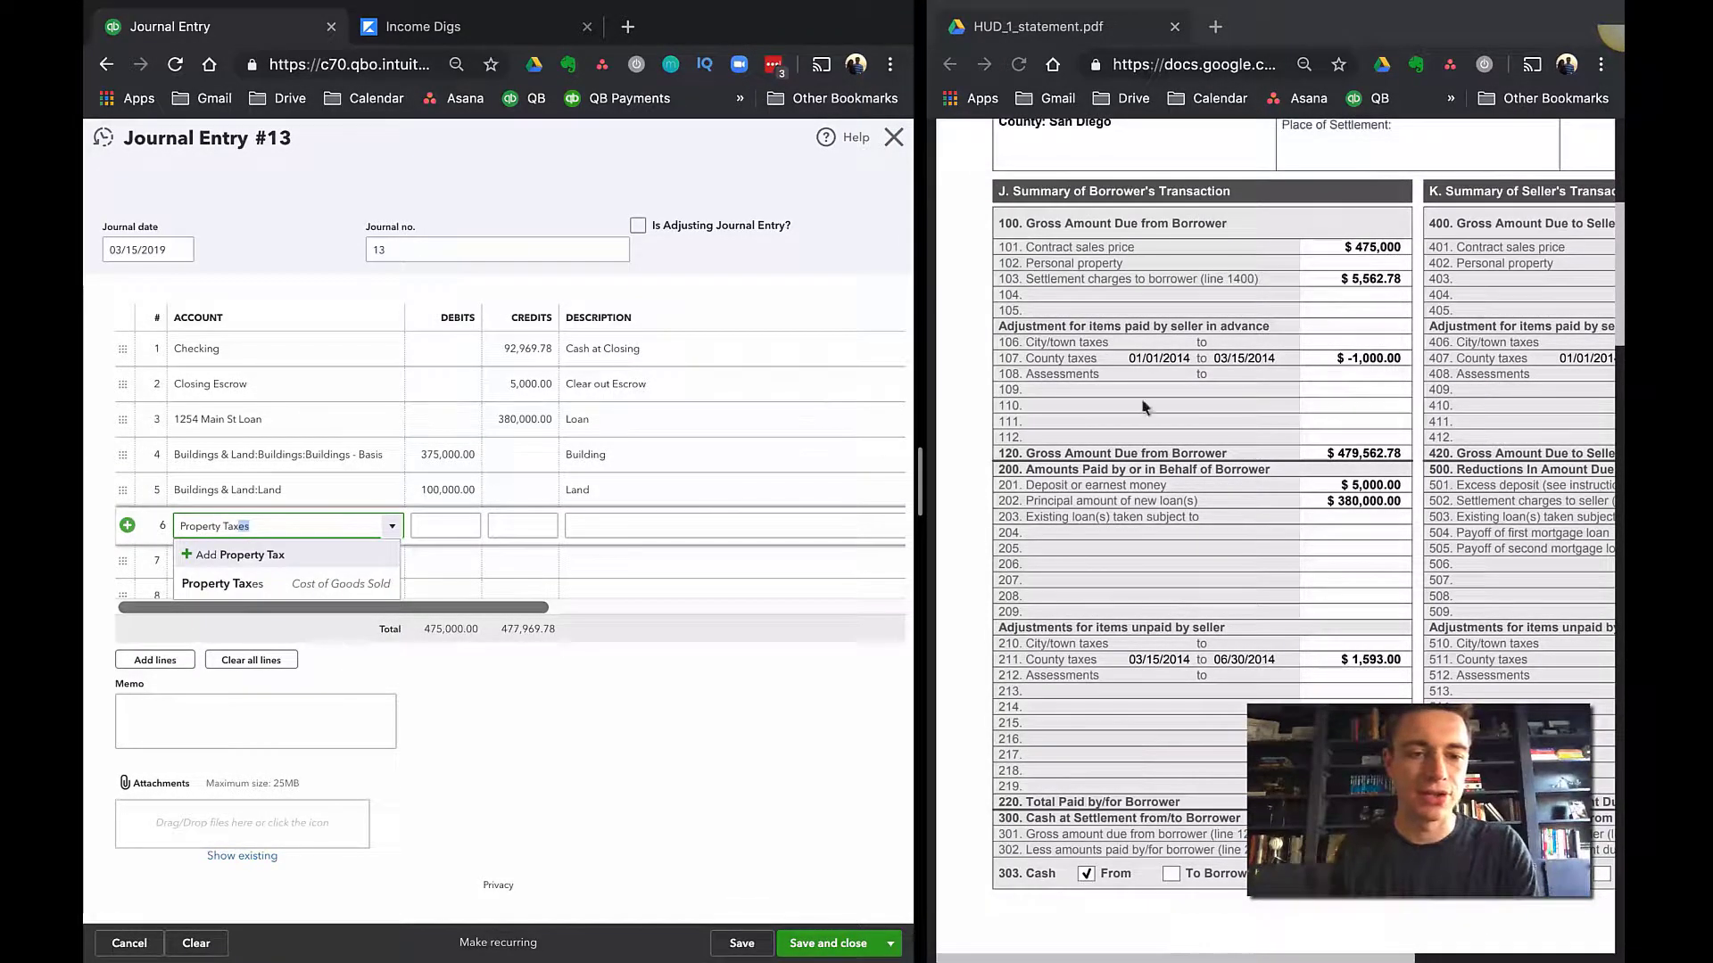
click(381, 593)
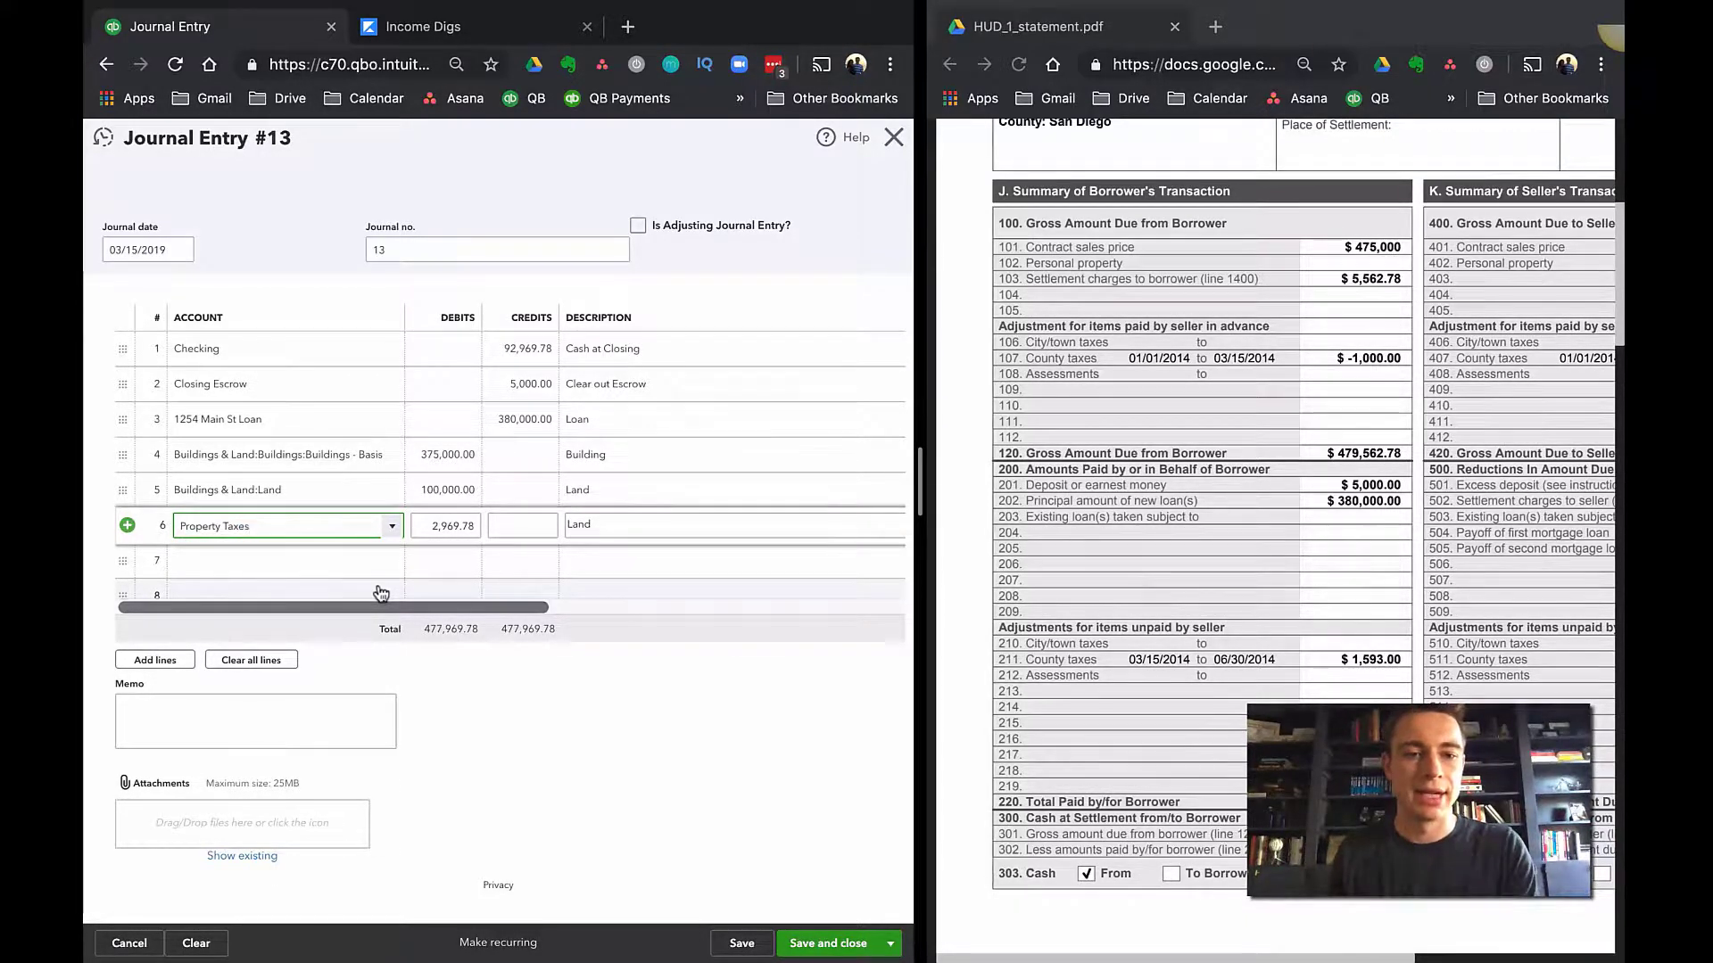
key(Tab)
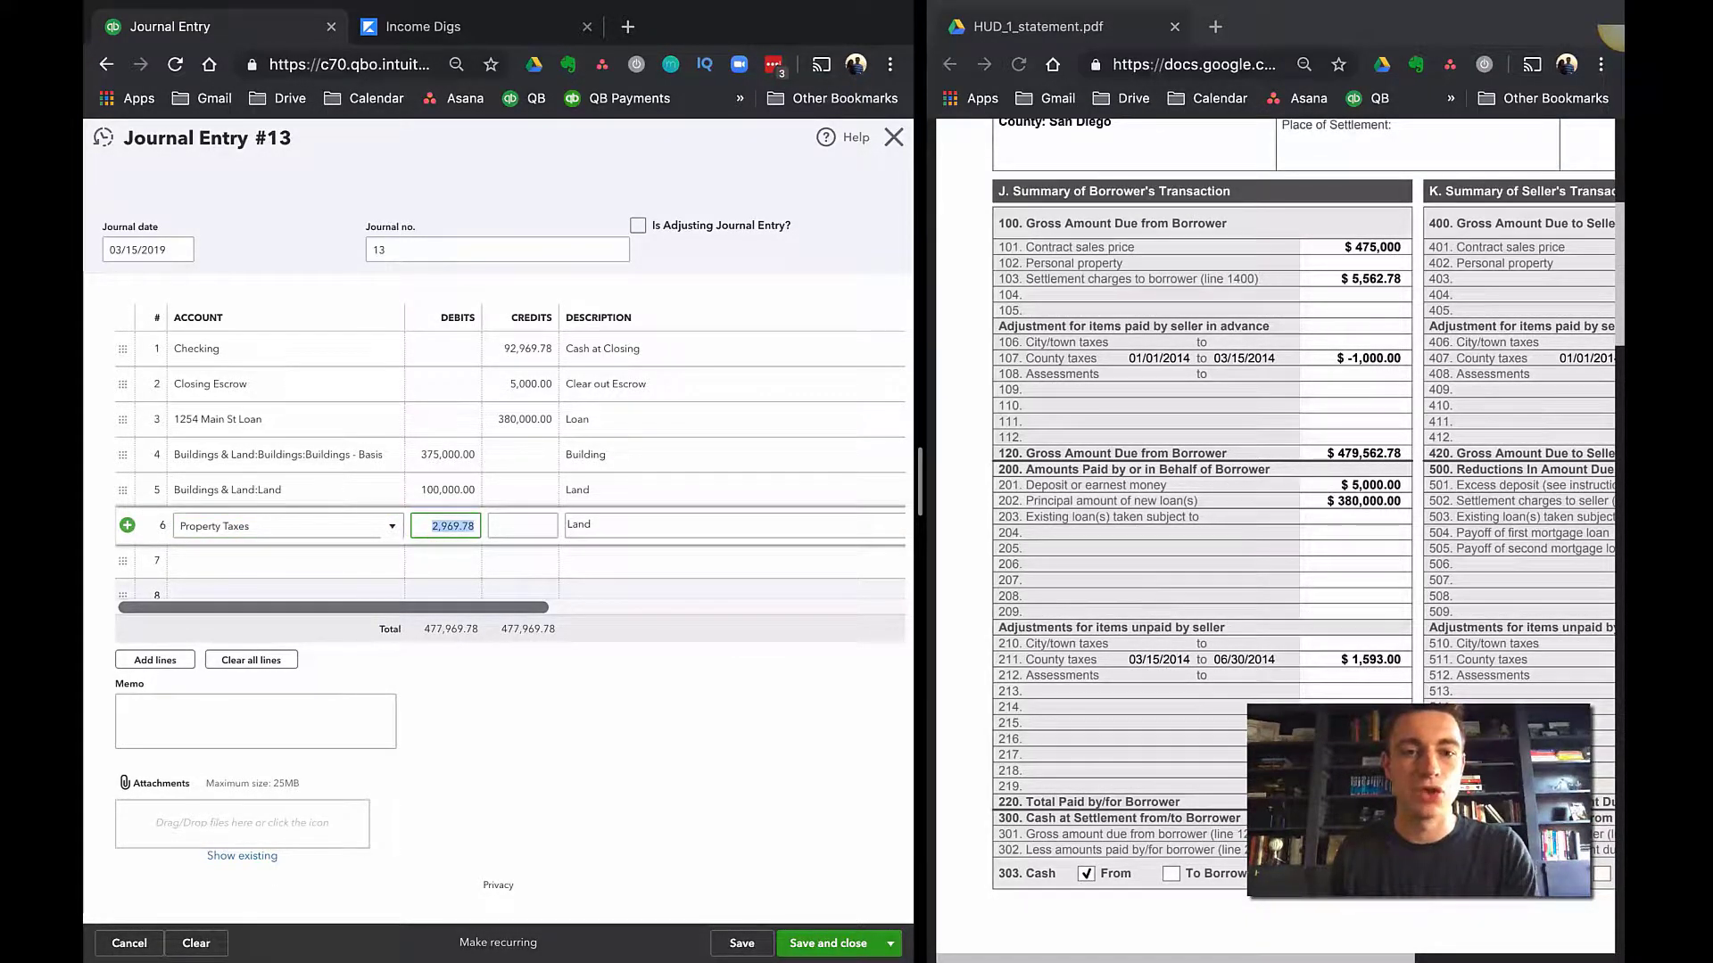
key(Tab)
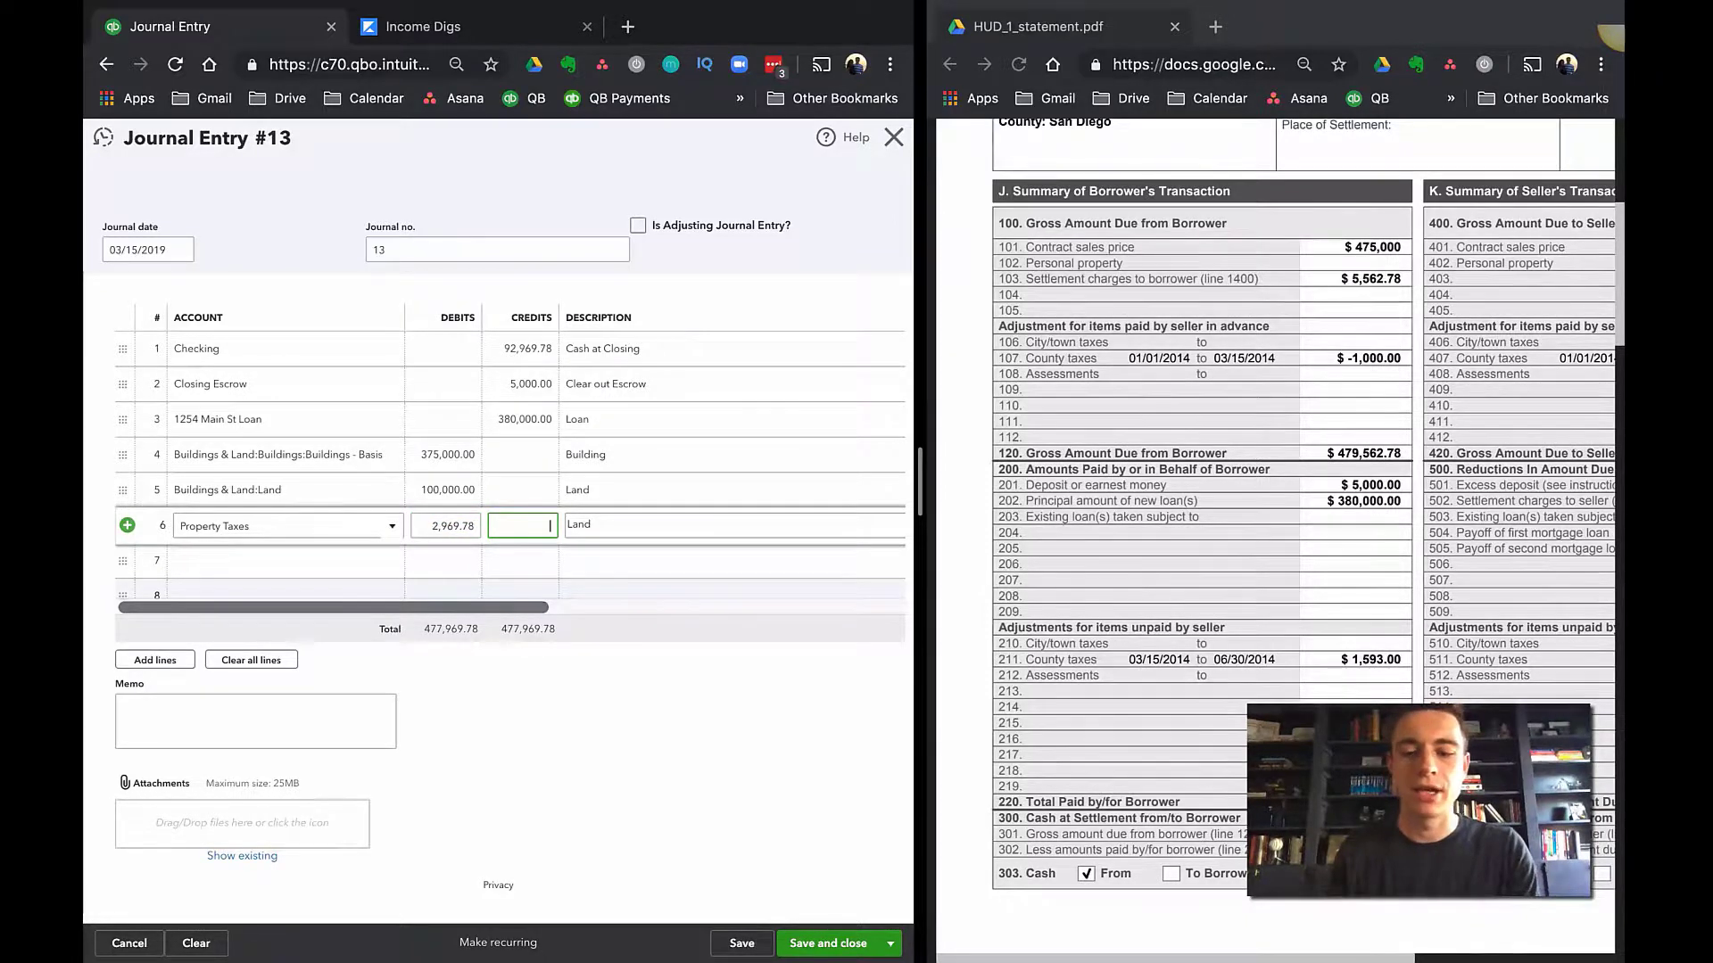
text(1,00)
text(000)
key(Tab)
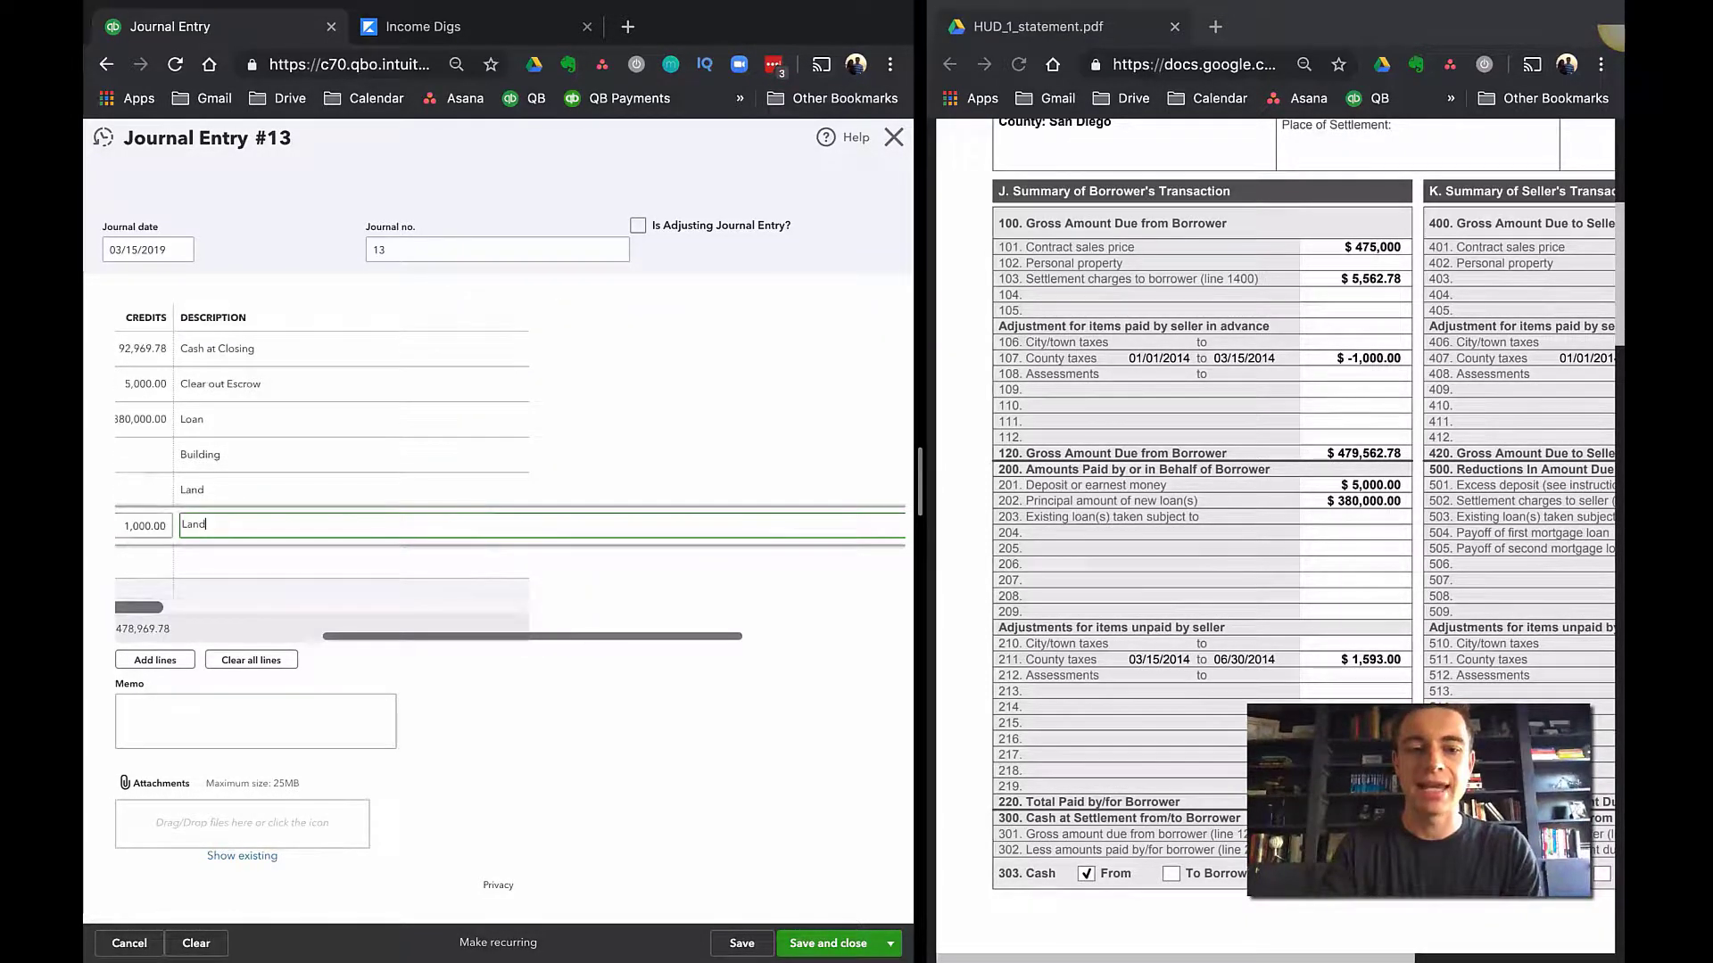
text(County taxes)
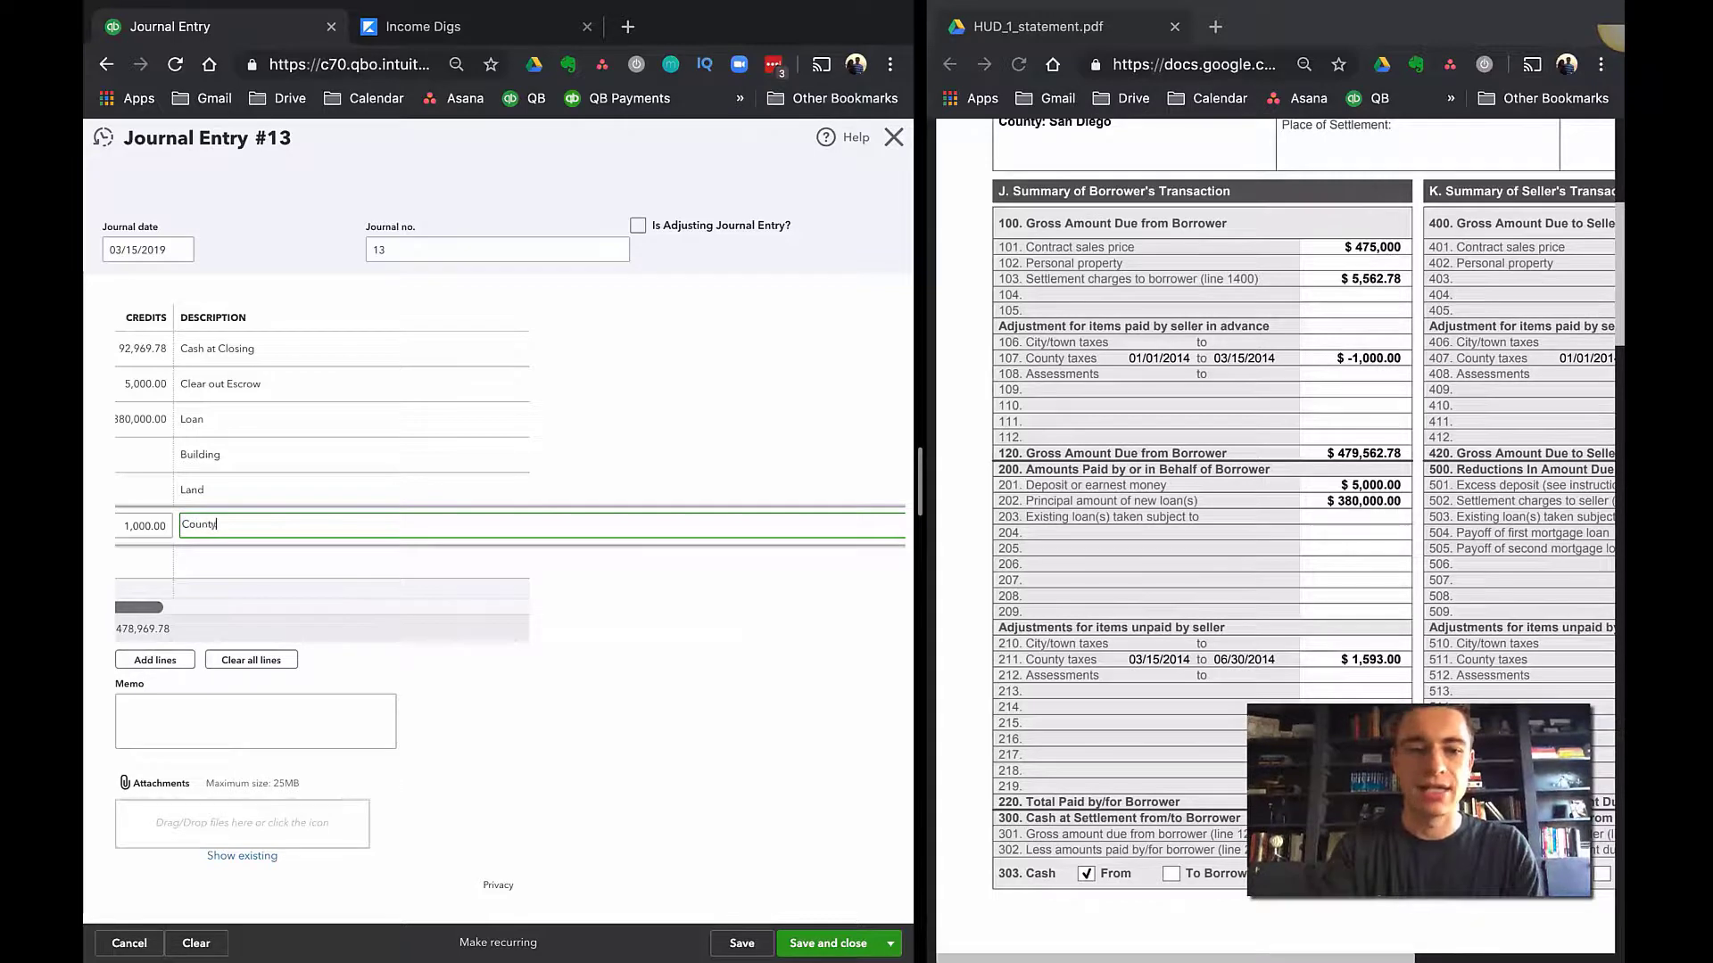
key(Tab)
key(Tab)
key(Tab)
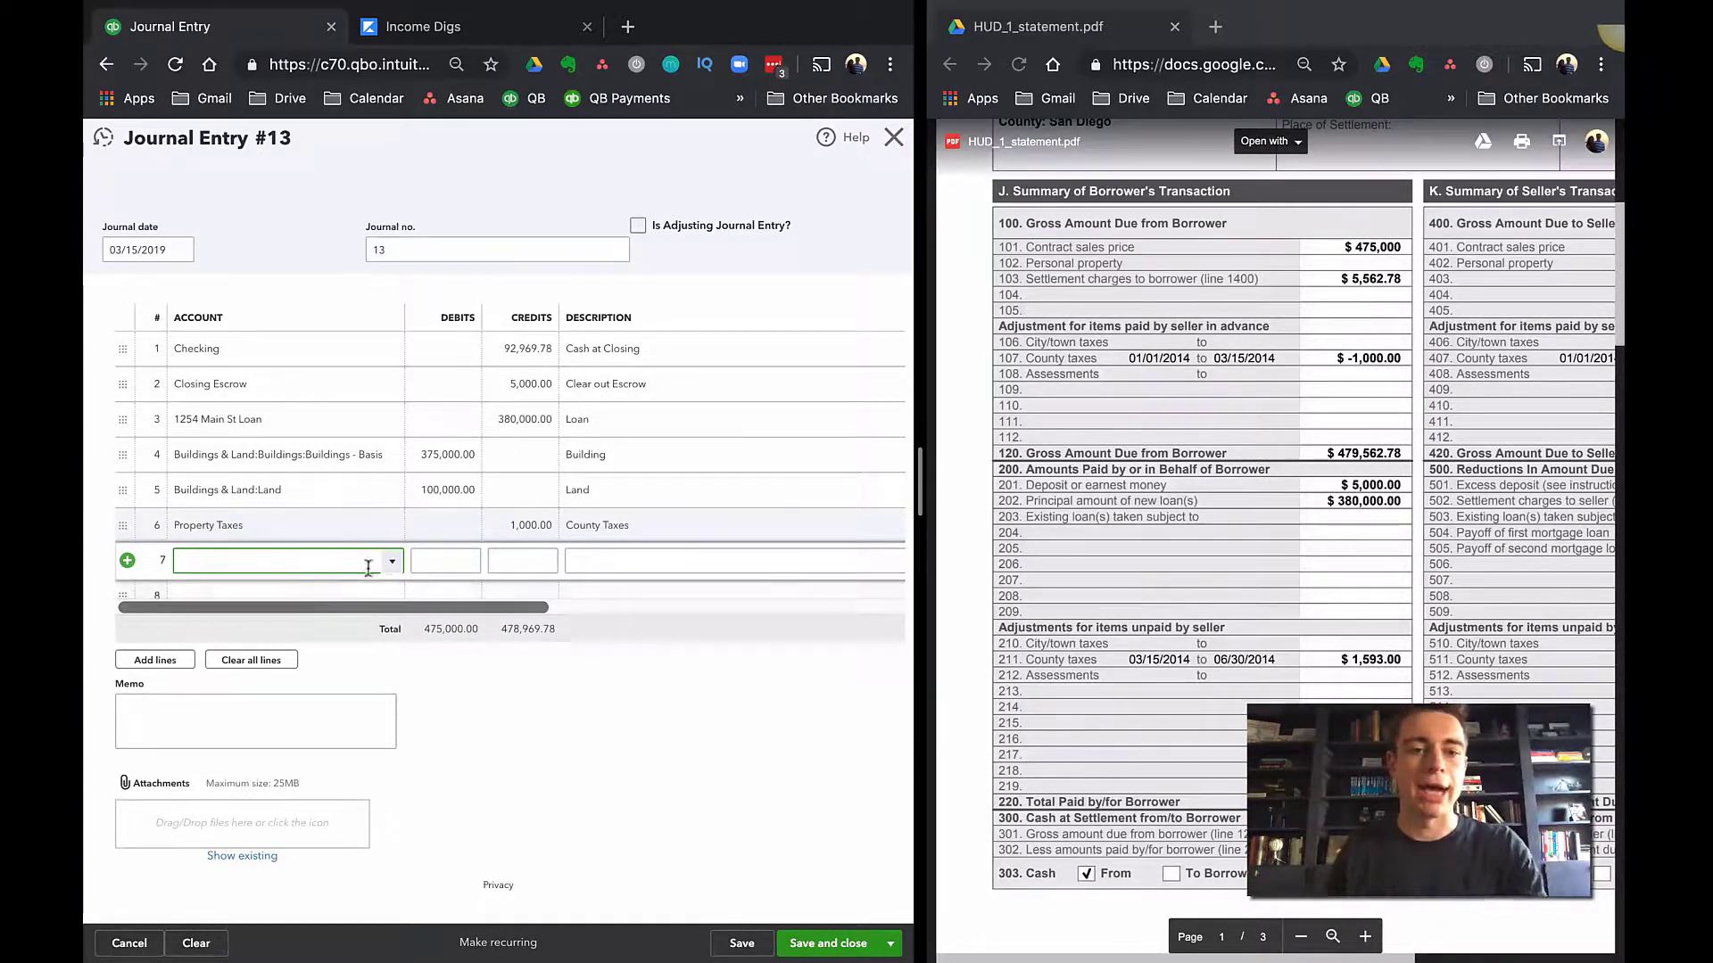
- Add line 7 for Property Taxes with a 1,593.00 amount
text(Proper)
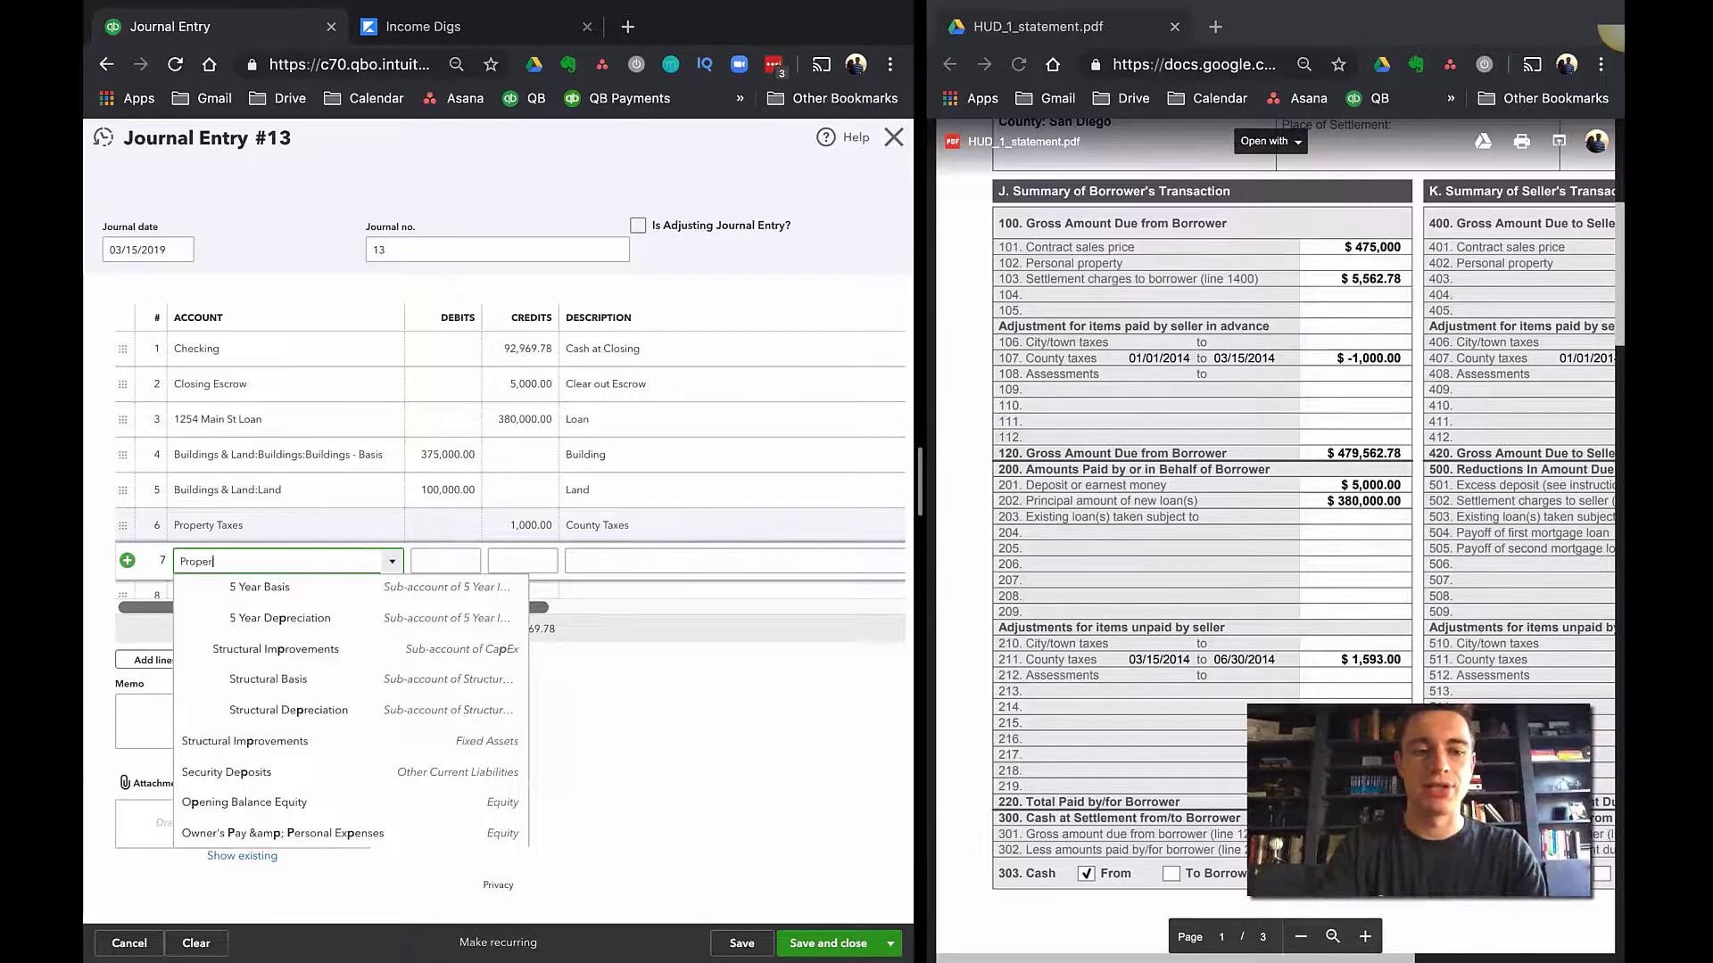
text(ty Insurance)
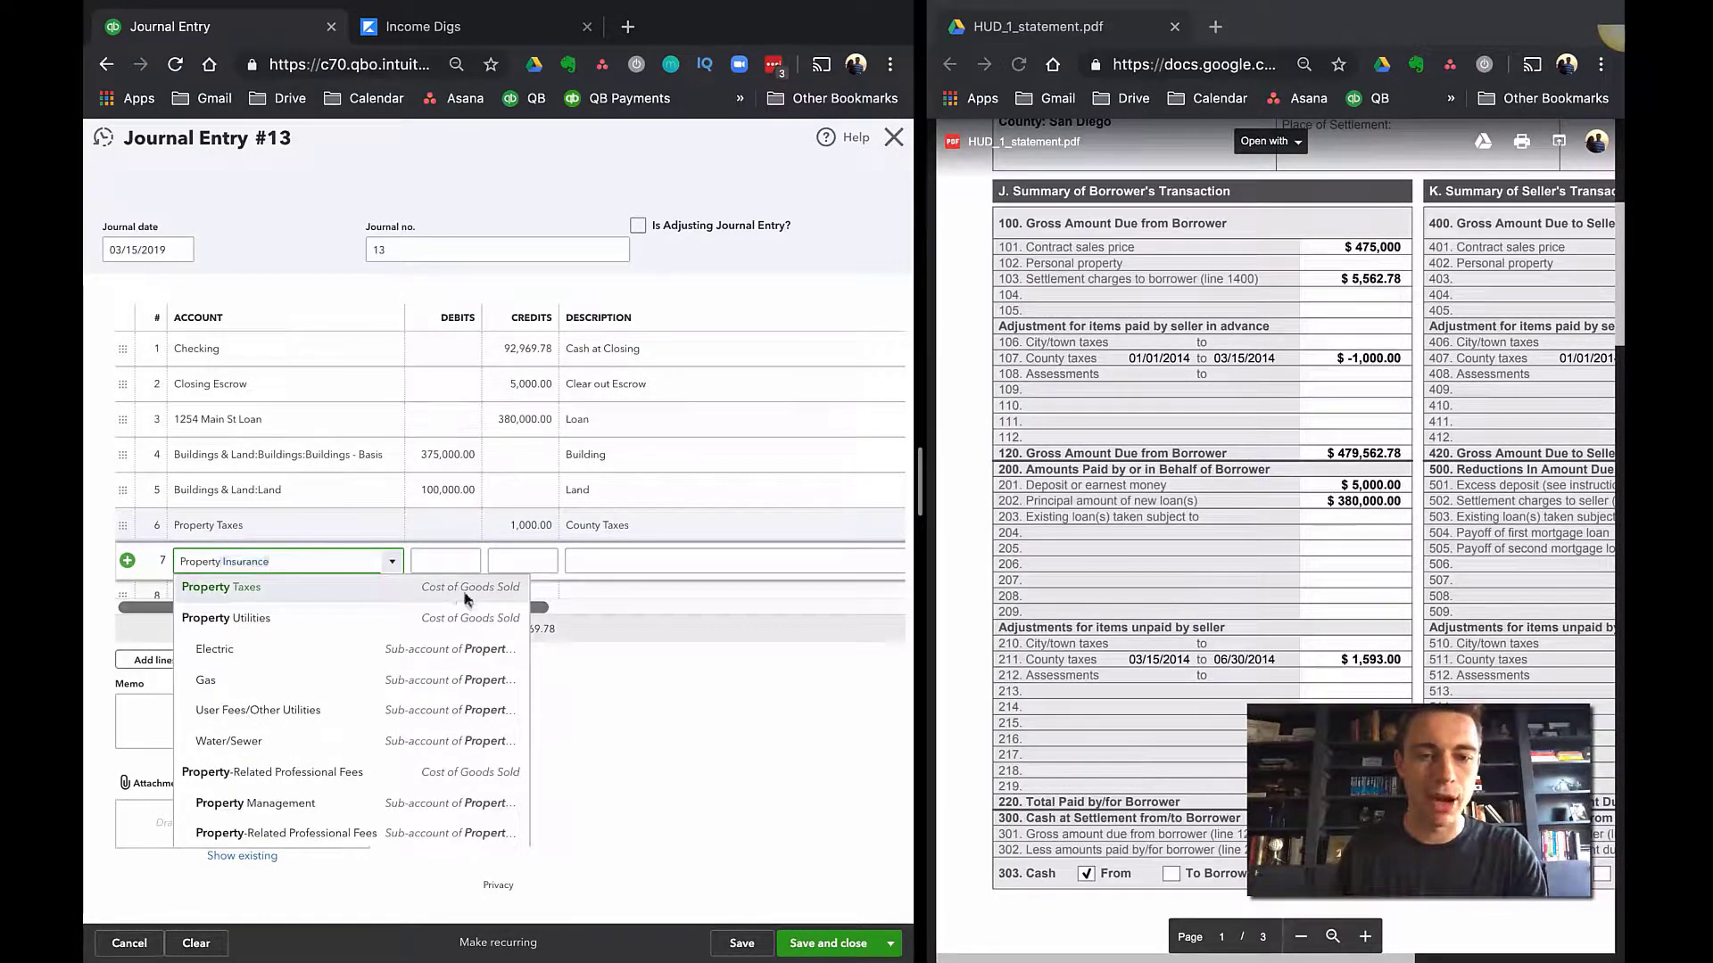
key(Tab)
click(531, 562)
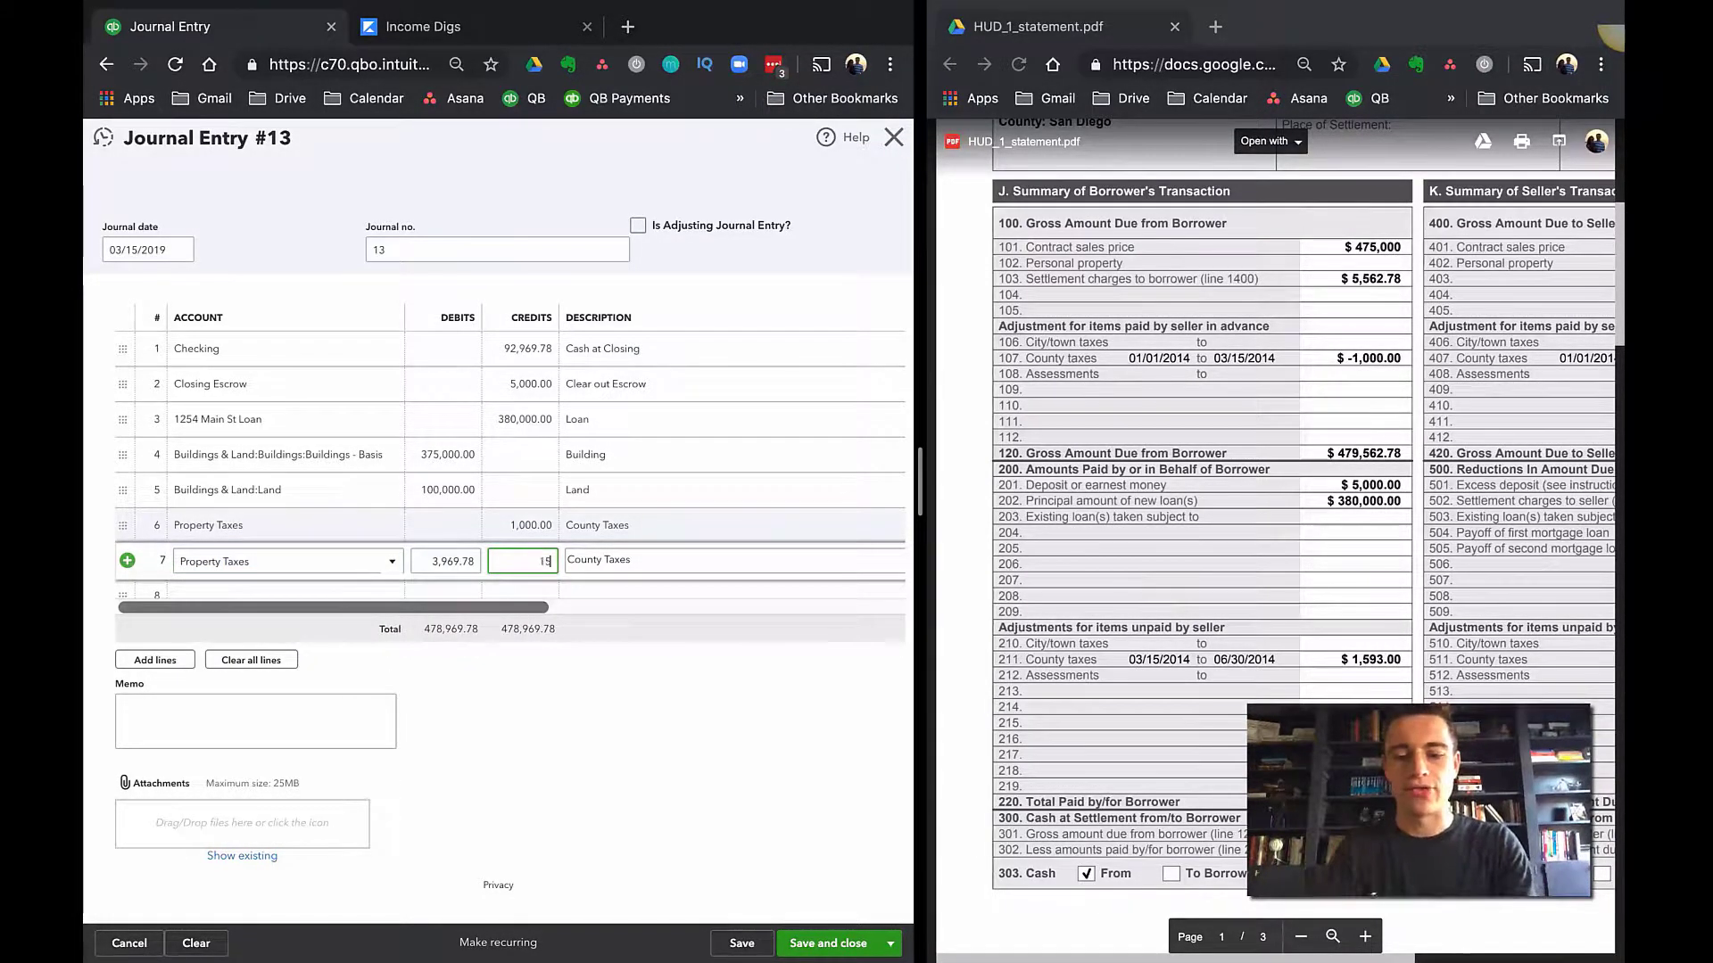
text(1593)
key(Tab)
key(Tab)
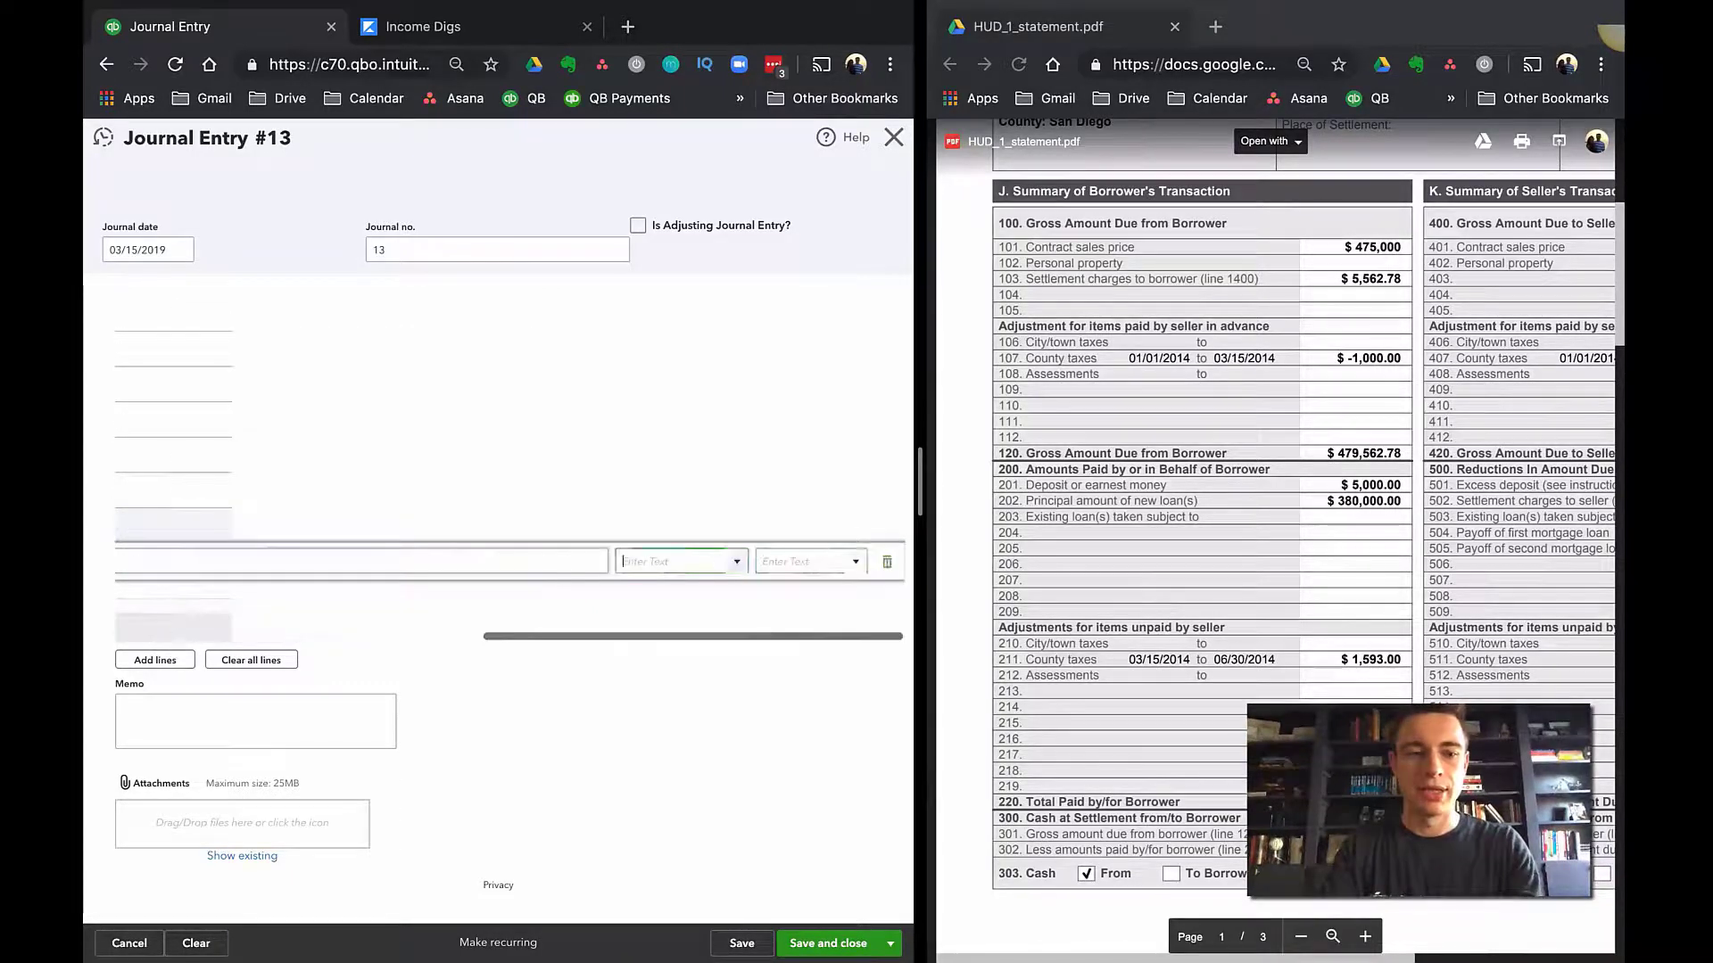
key(Tab)
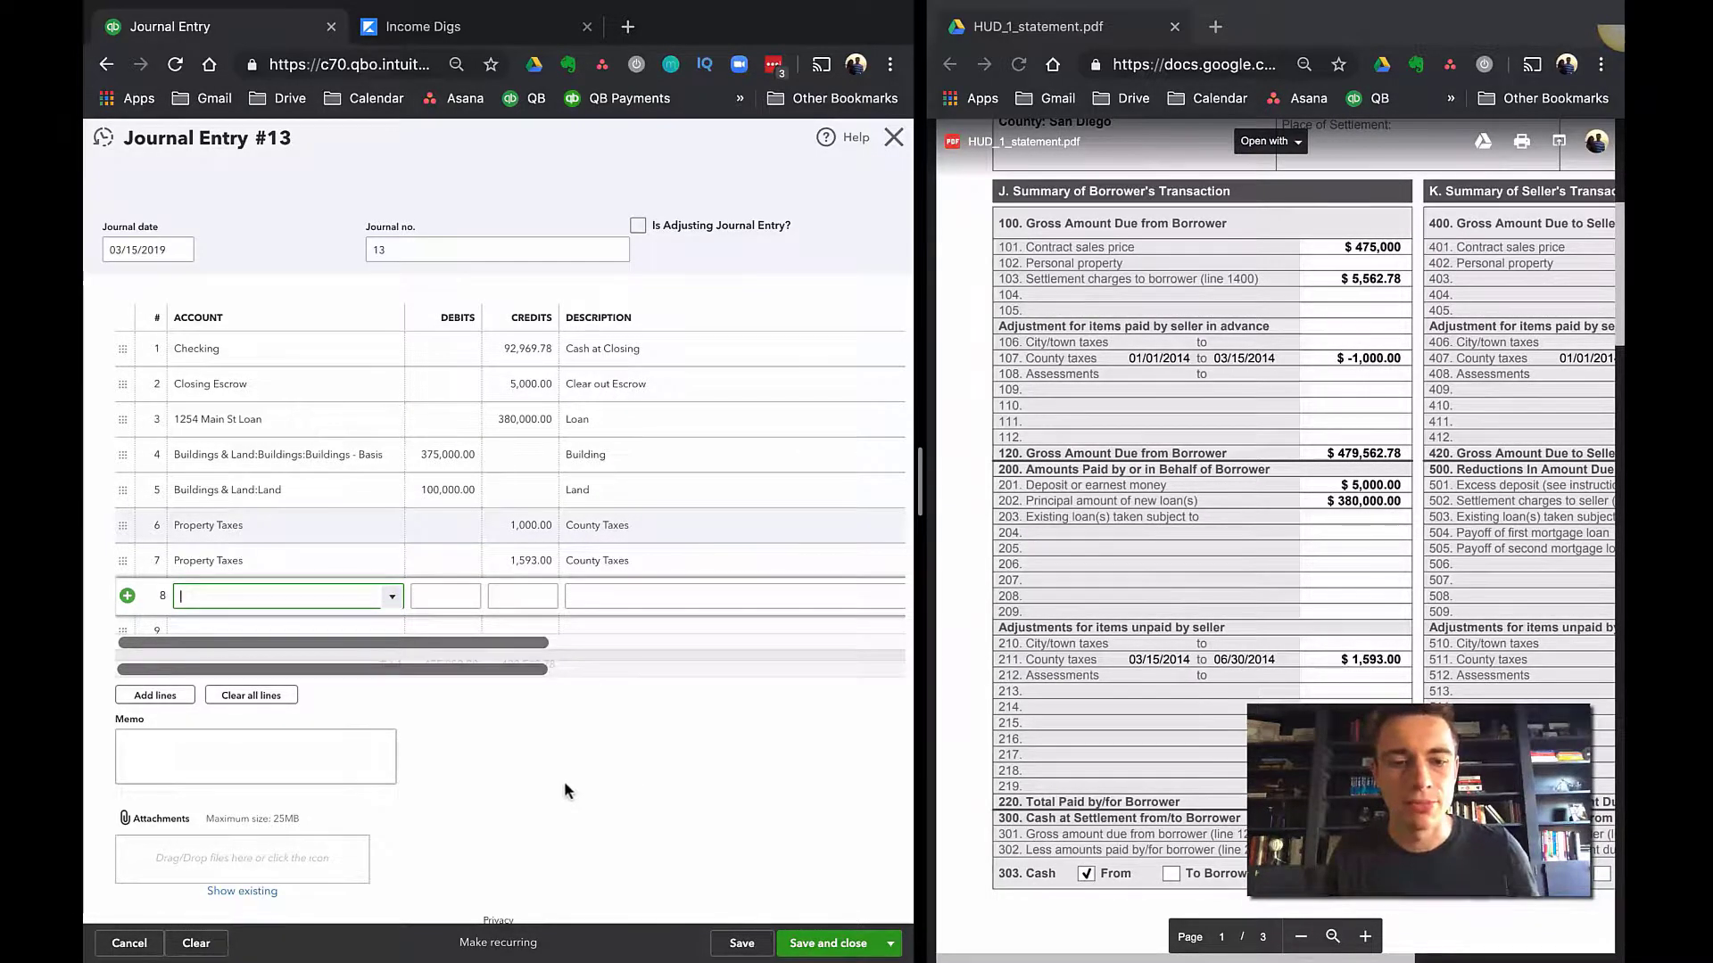
click(435, 560)
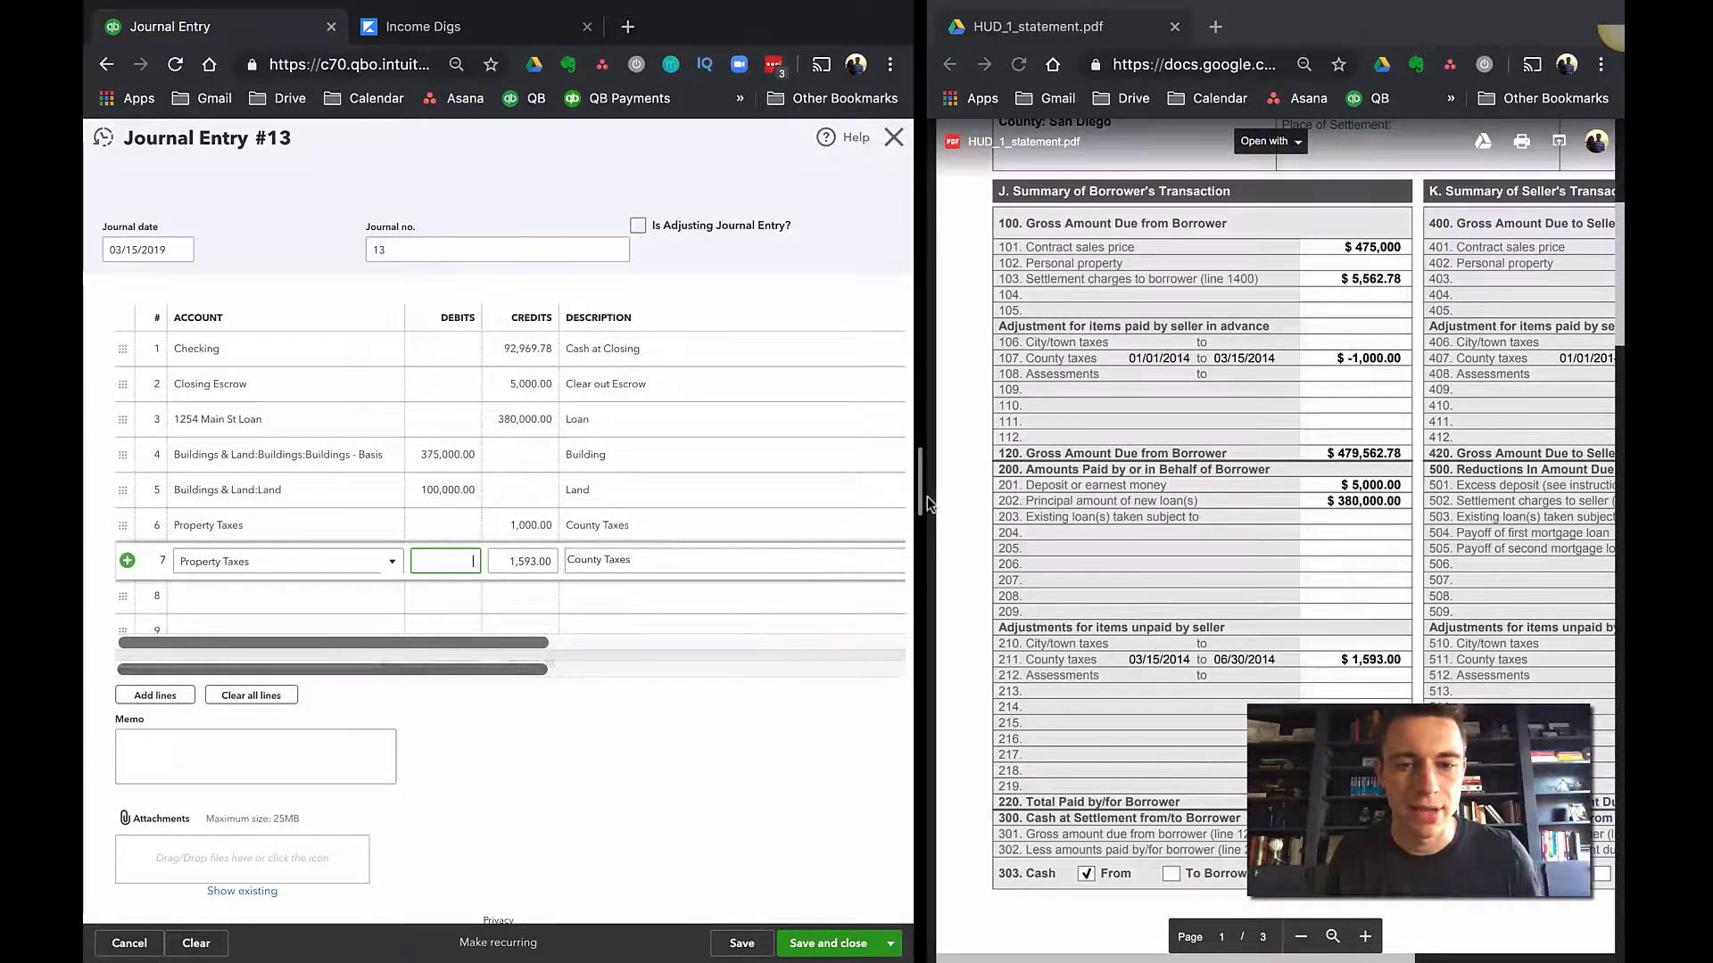
drag(928, 496, 941, 496)
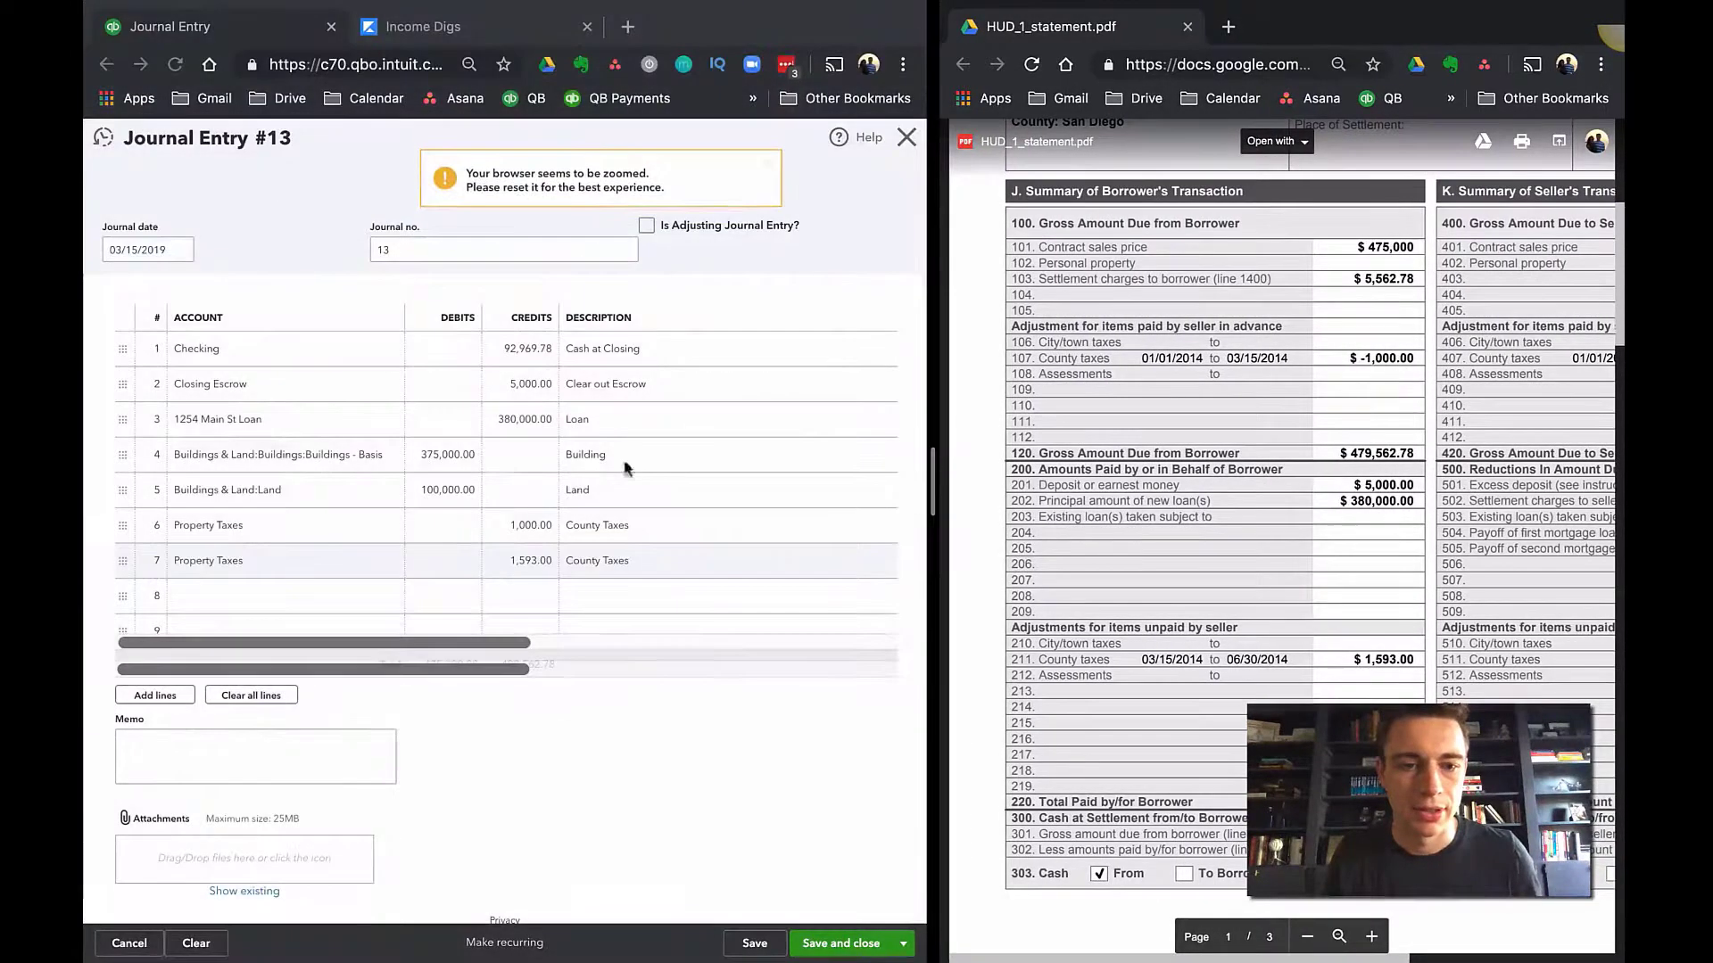
drag(933, 482, 852, 470)
click(414, 526)
scroll(424, 553, down, 1)
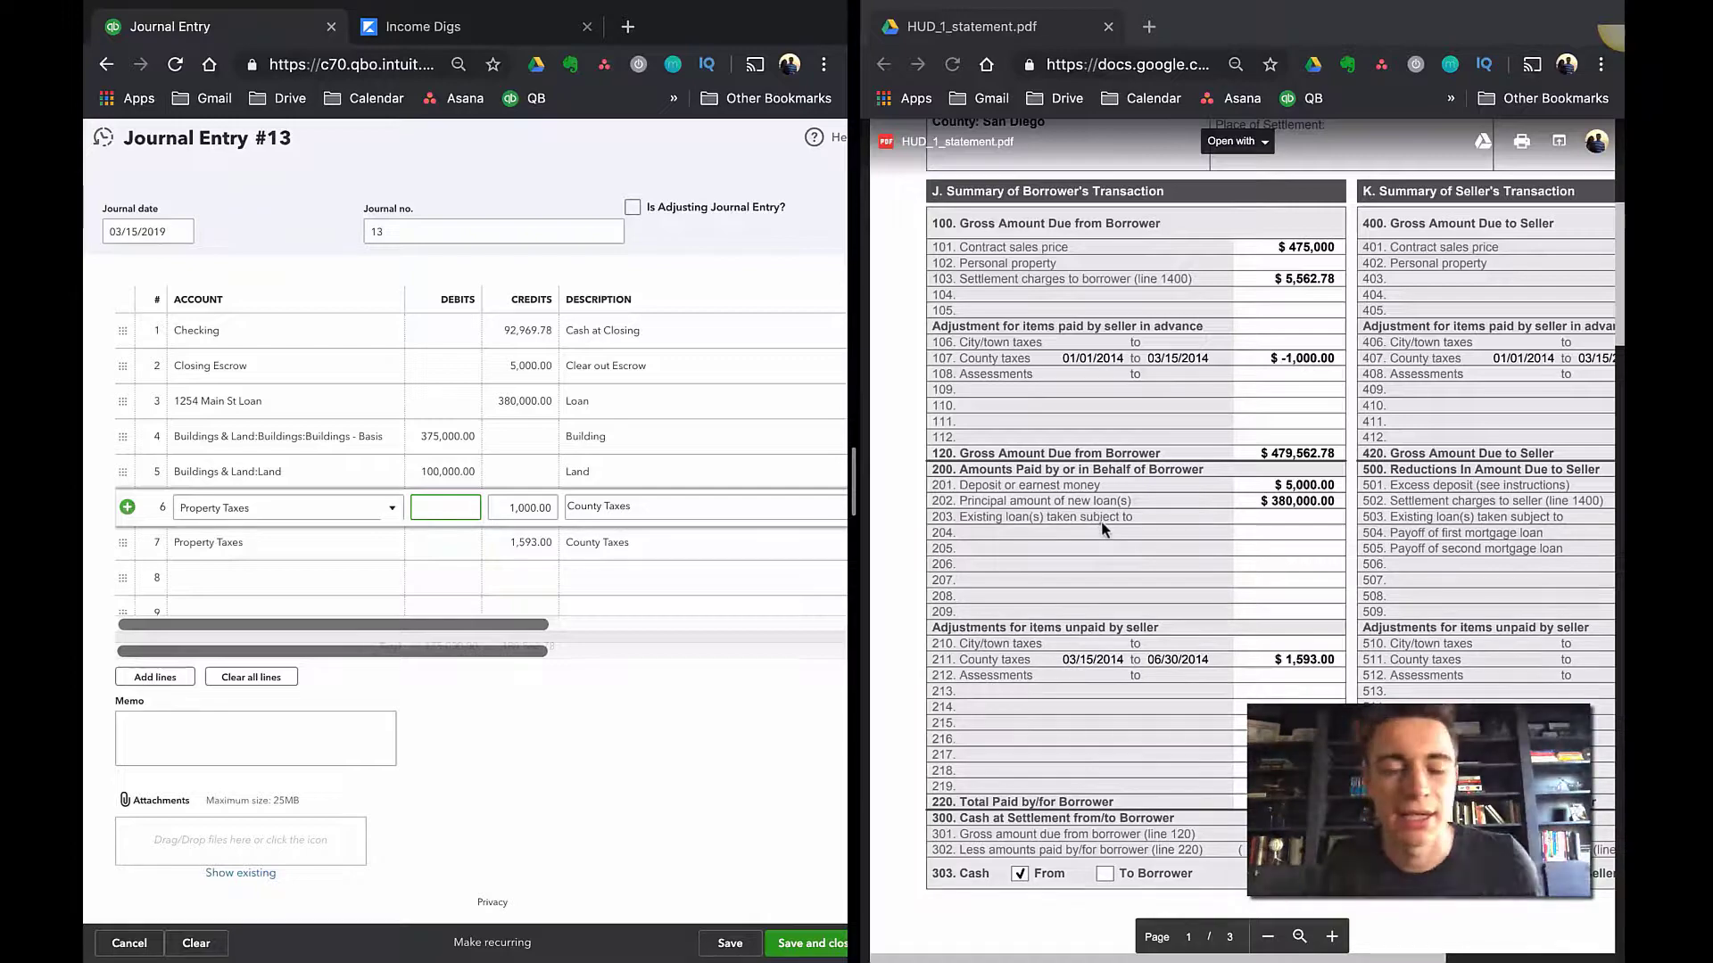
- Enlarge the PDF pane and scroll the HUD-1 statement to the loan charges in sections 700–900
scroll(1103, 530, down, 1)
scroll(1104, 528, down, 10)
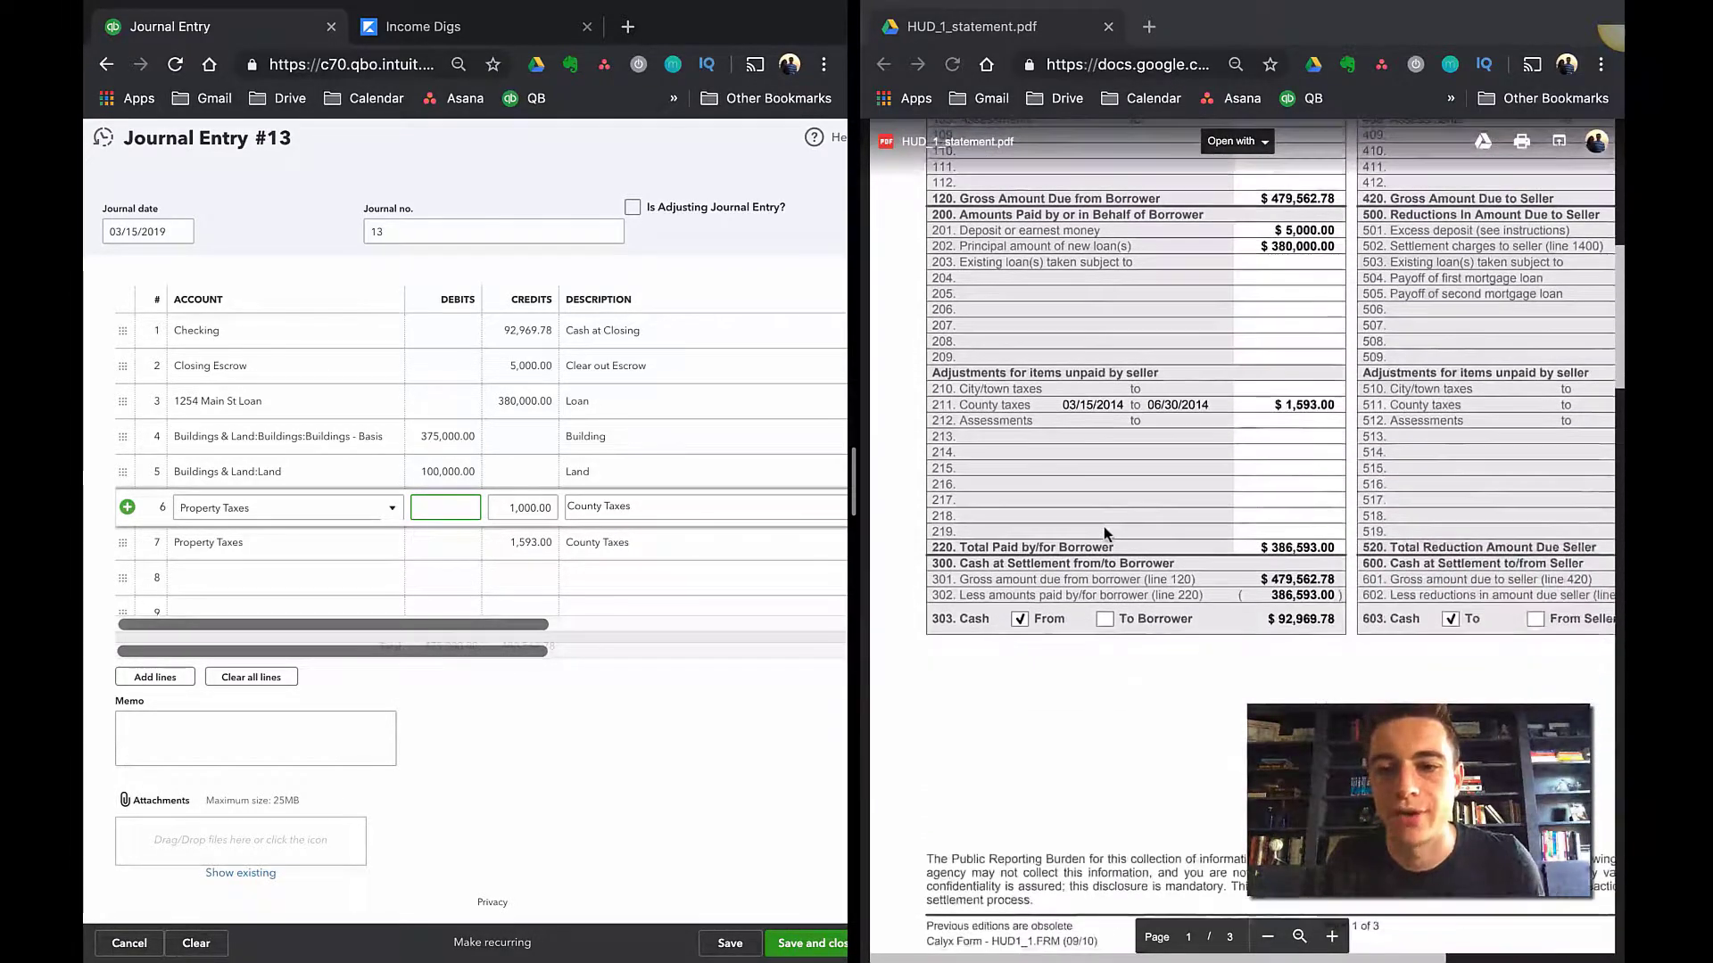
scroll(1104, 535, down, 3)
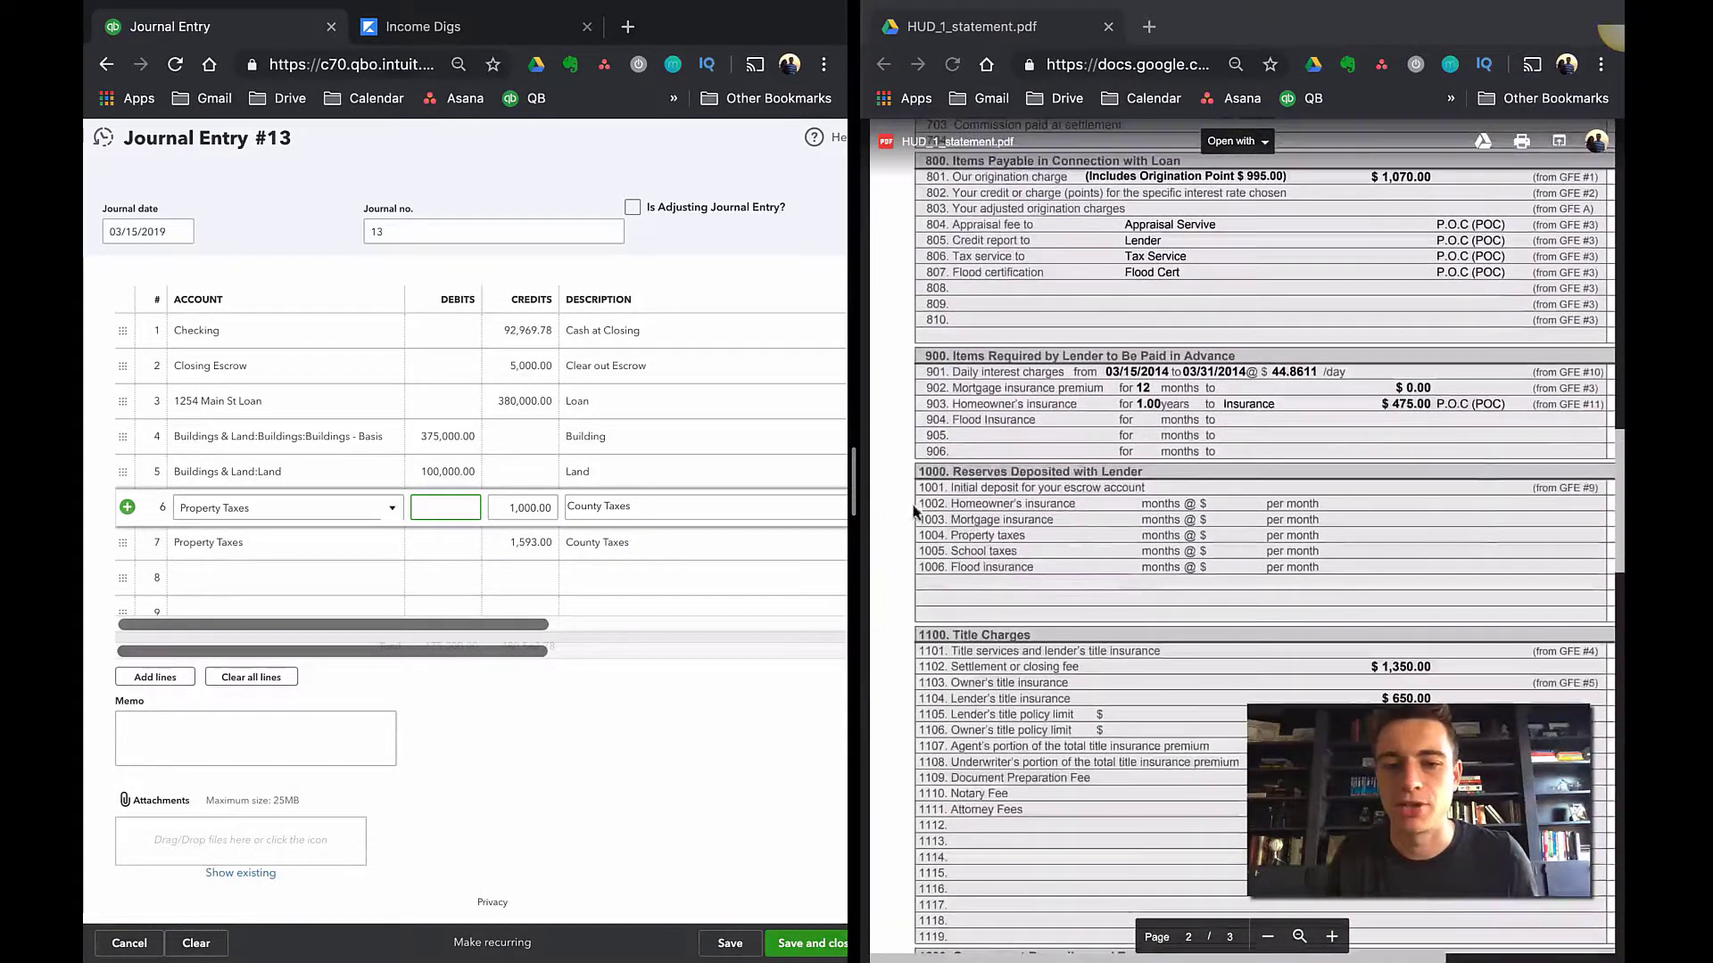
drag(863, 490, 720, 490)
scroll(1222, 515, up, 3)
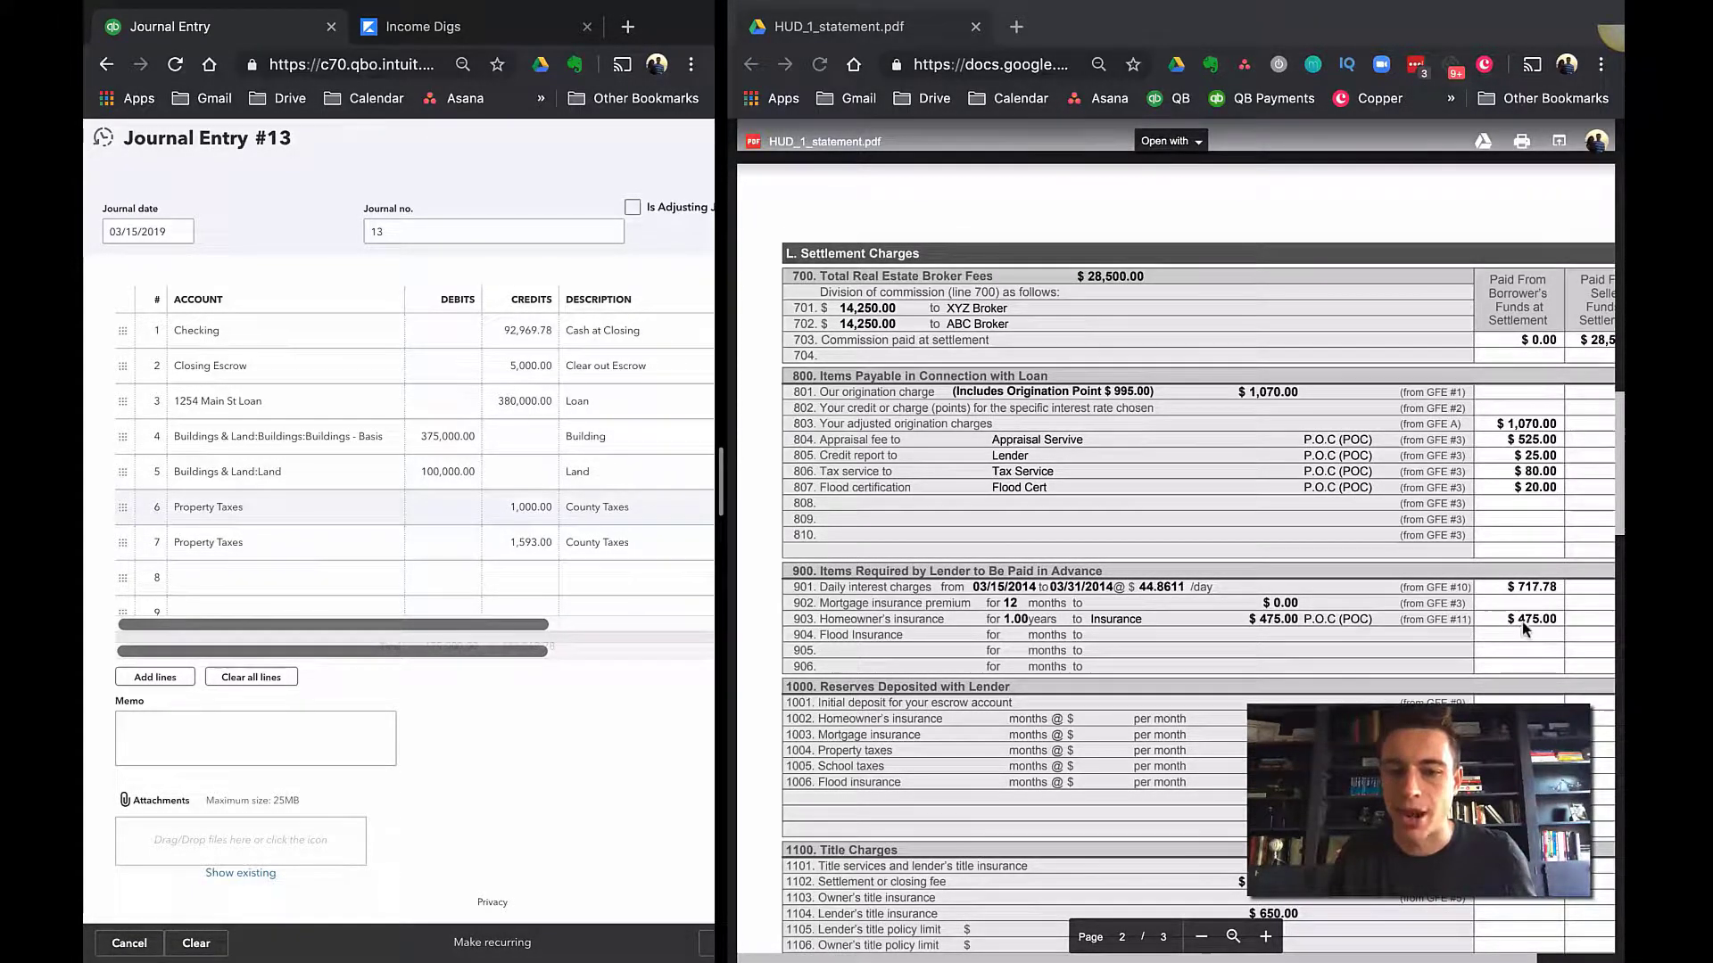
scroll(1522, 624, down, 1)
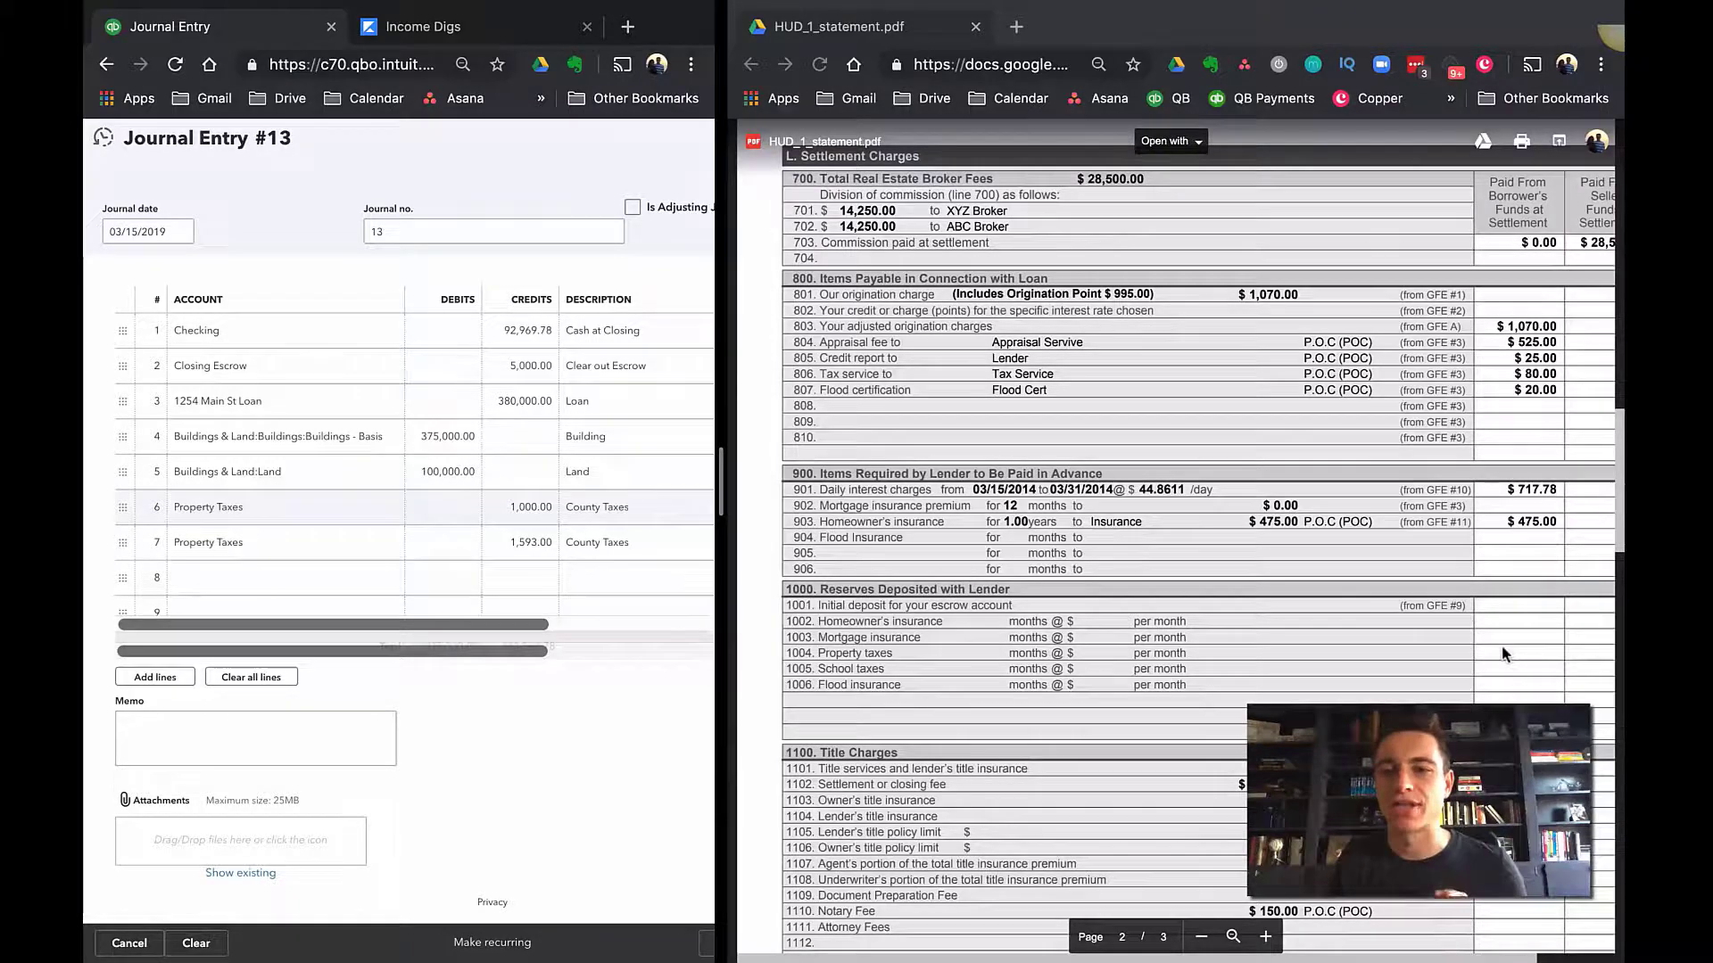
scroll(1505, 653, down, 3)
scroll(1506, 653, down, 4)
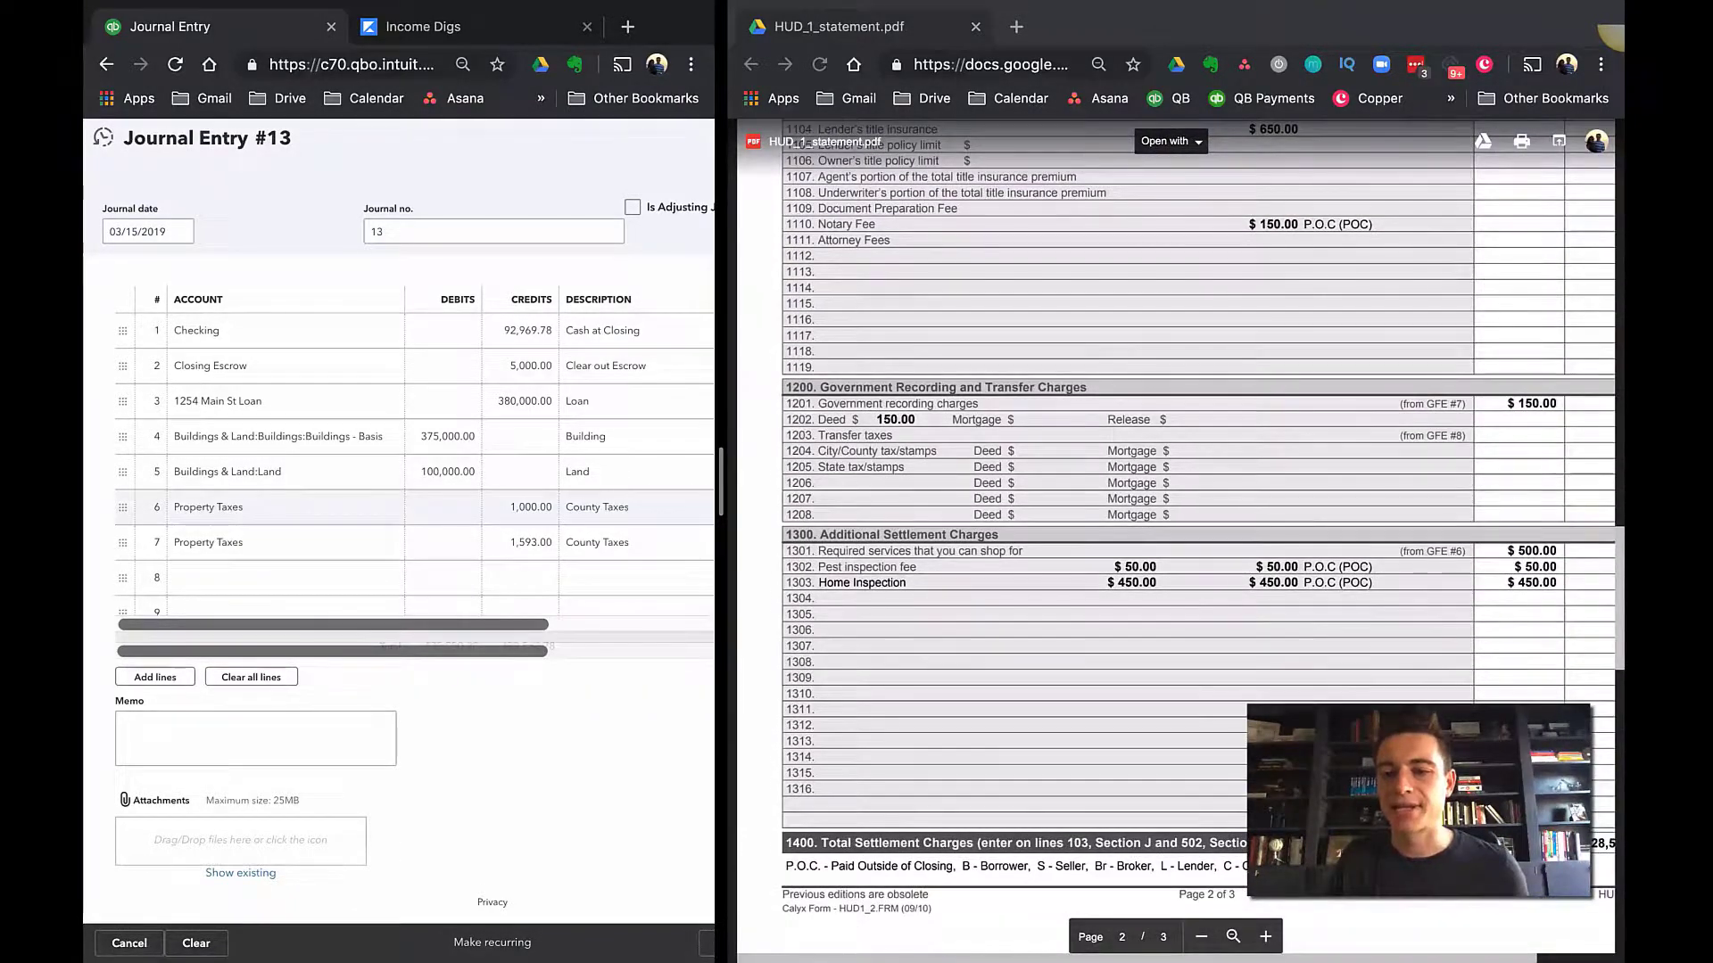
scroll(1506, 571, up, 5)
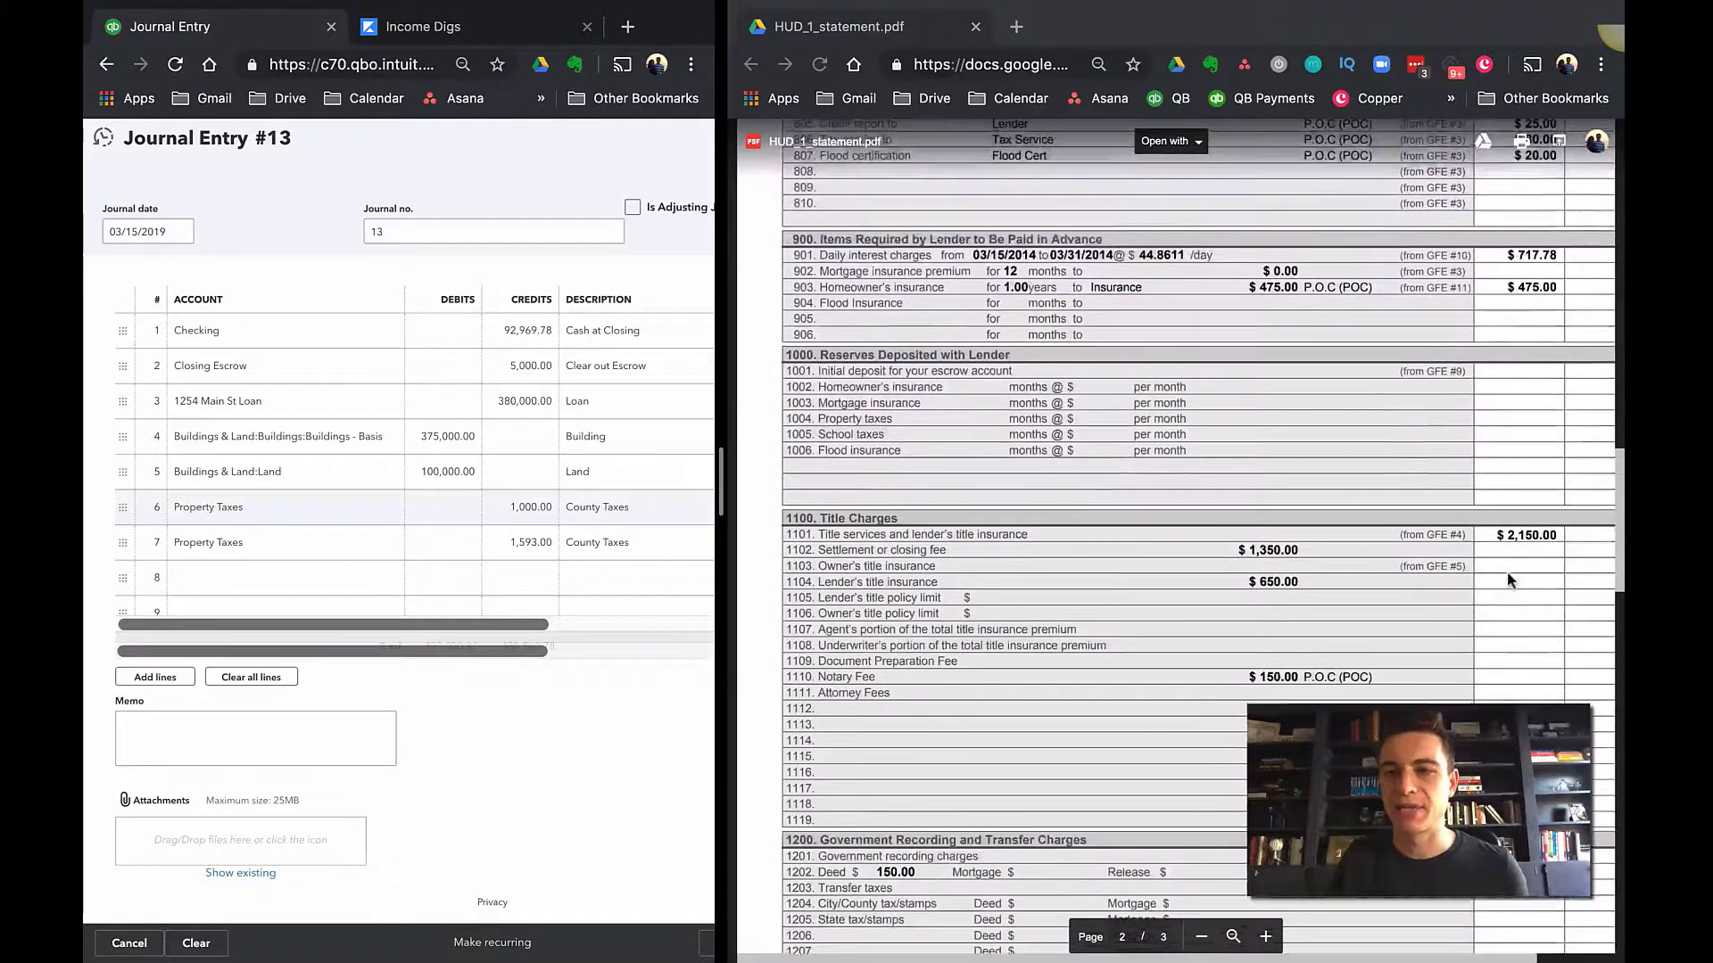
scroll(1510, 580, down, 3)
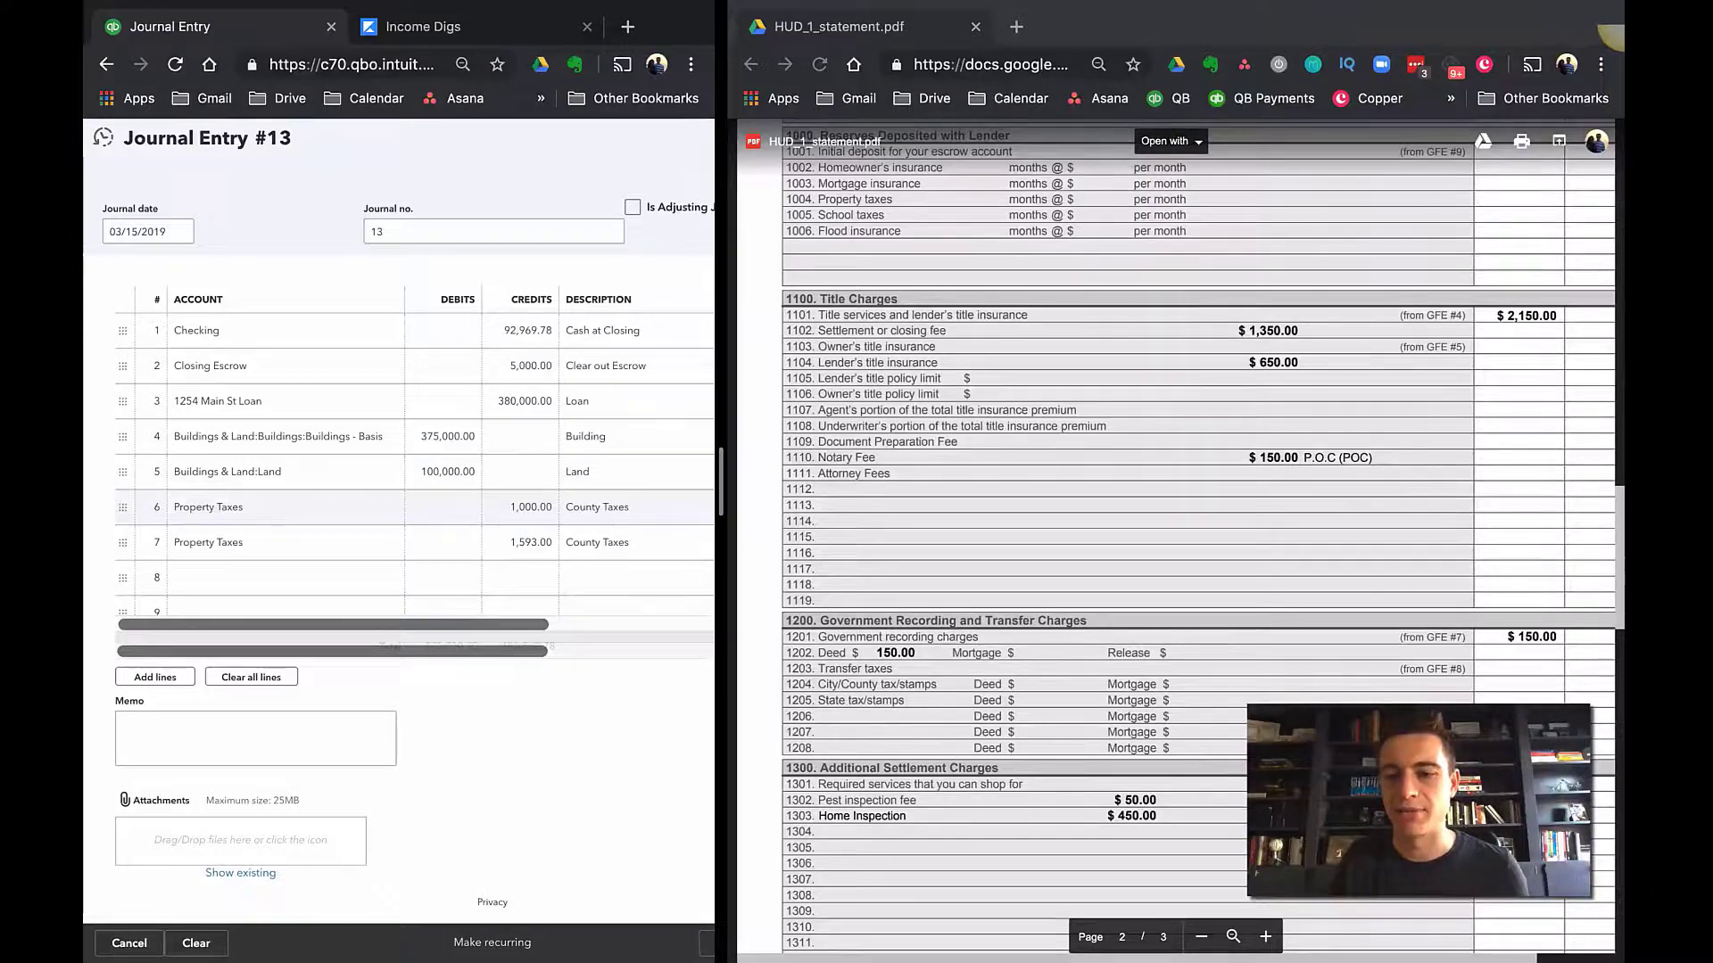
scroll(1320, 655, up, 2)
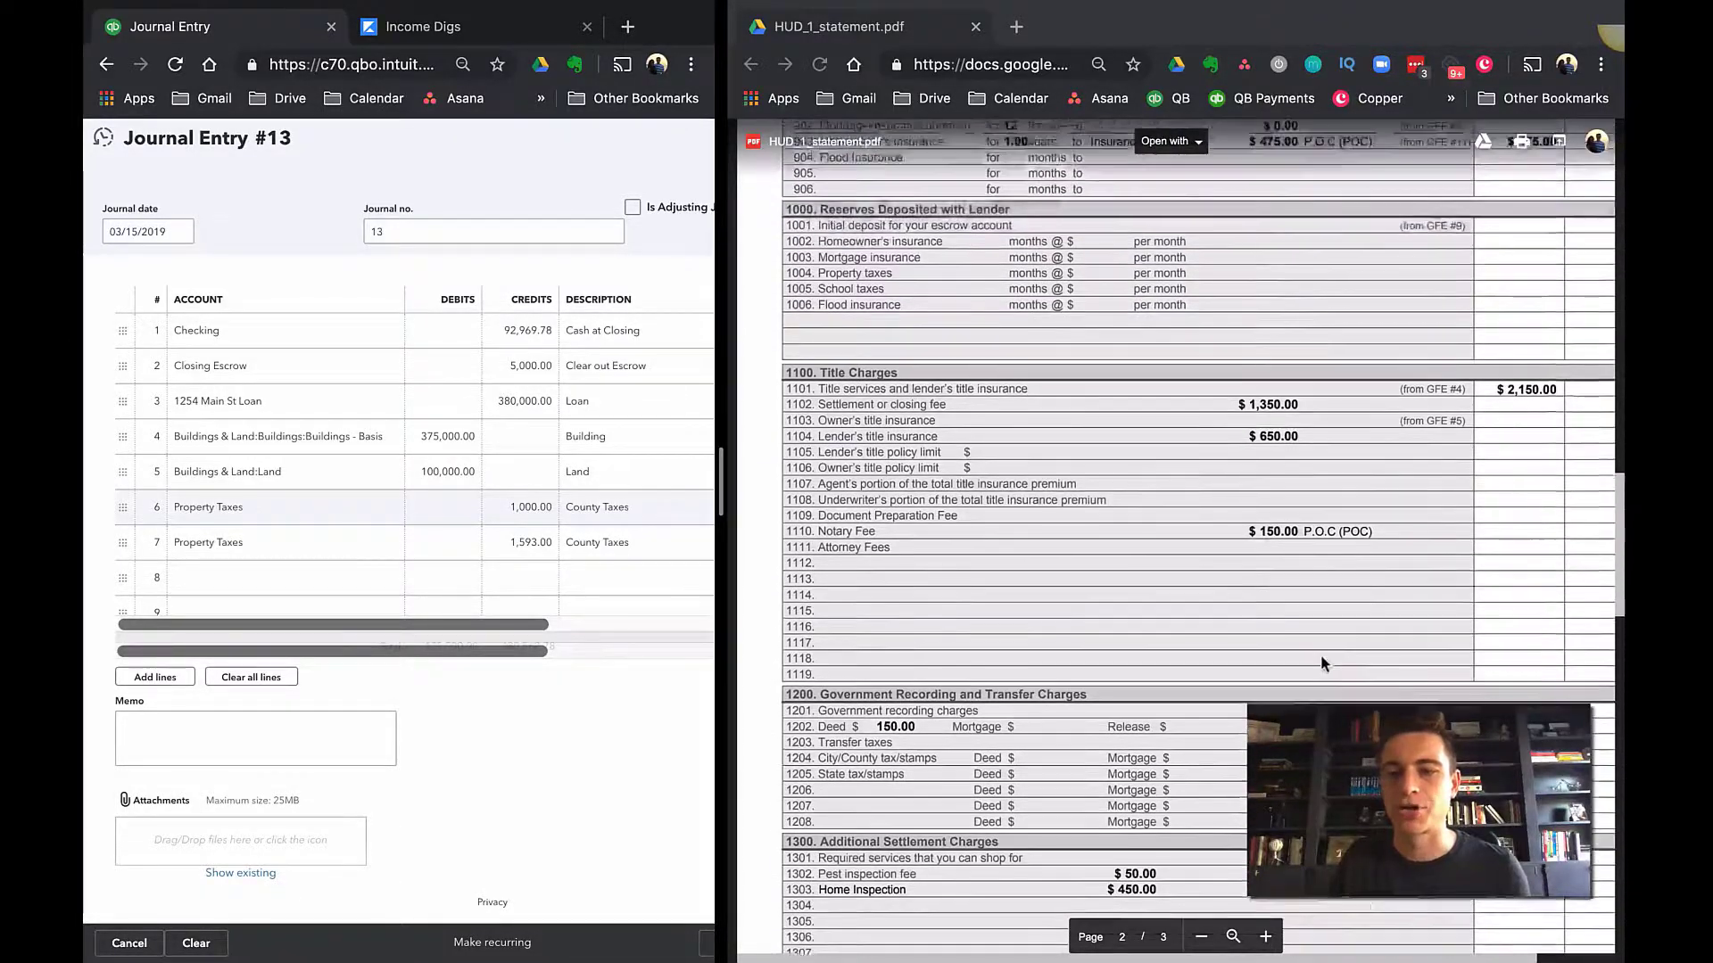
scroll(1322, 658, up, 3)
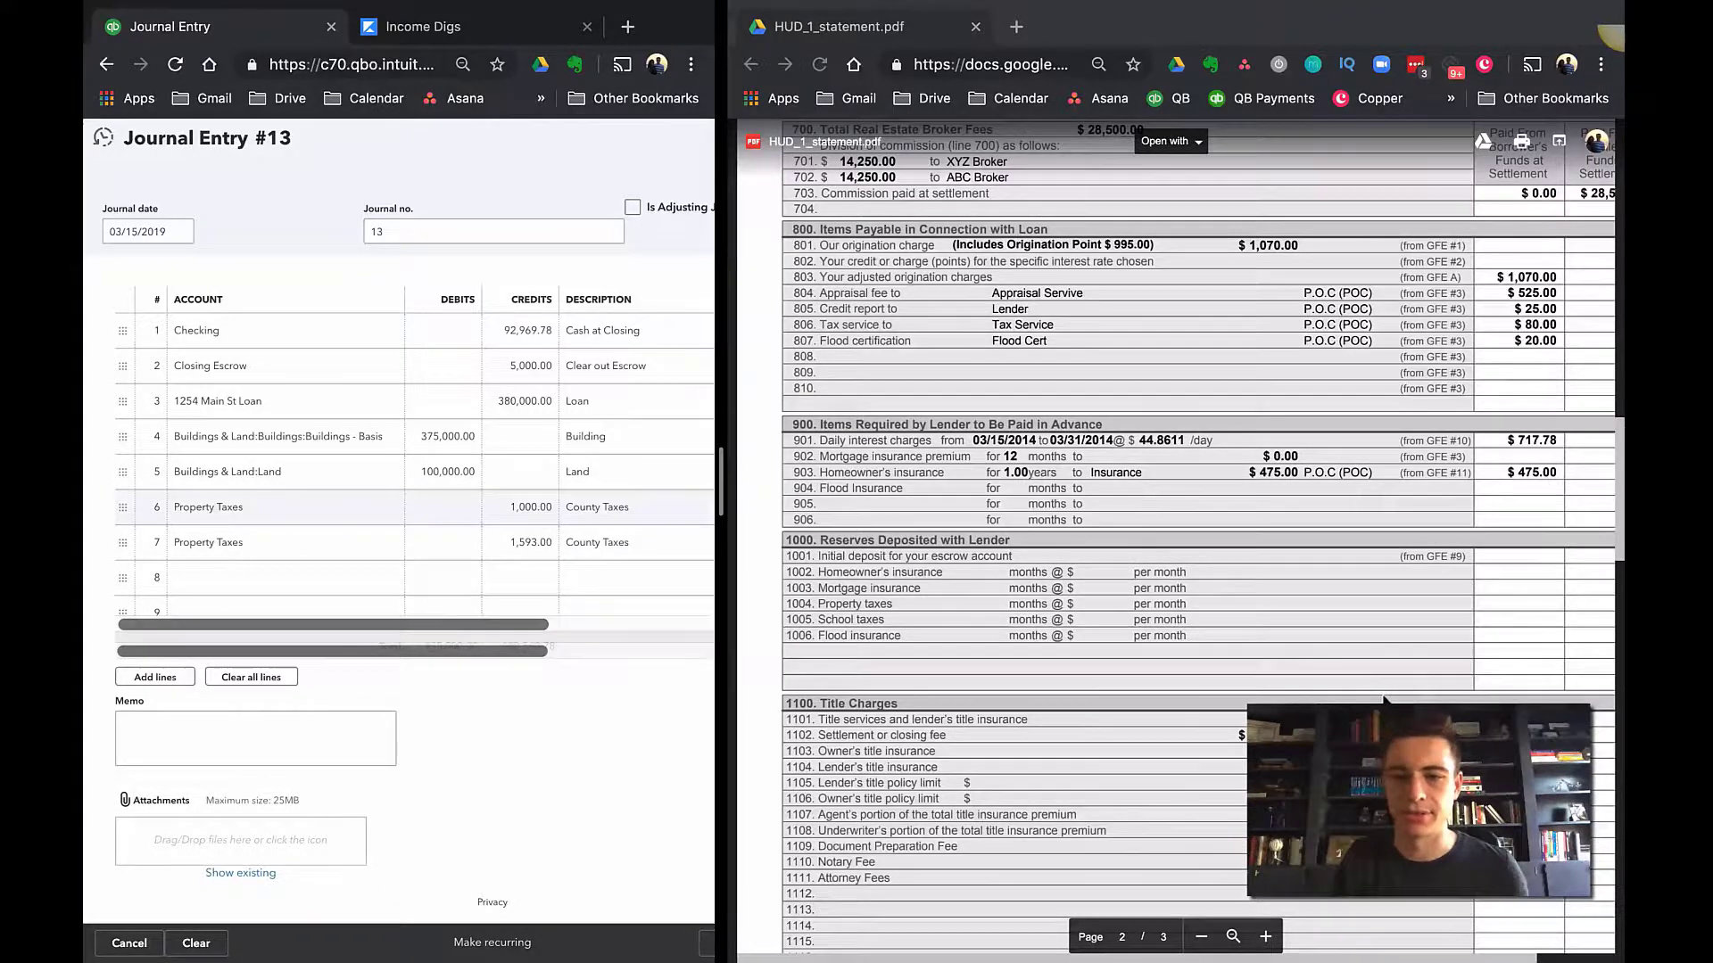
scroll(1428, 642, down, 1)
scroll(1384, 705, down, 1)
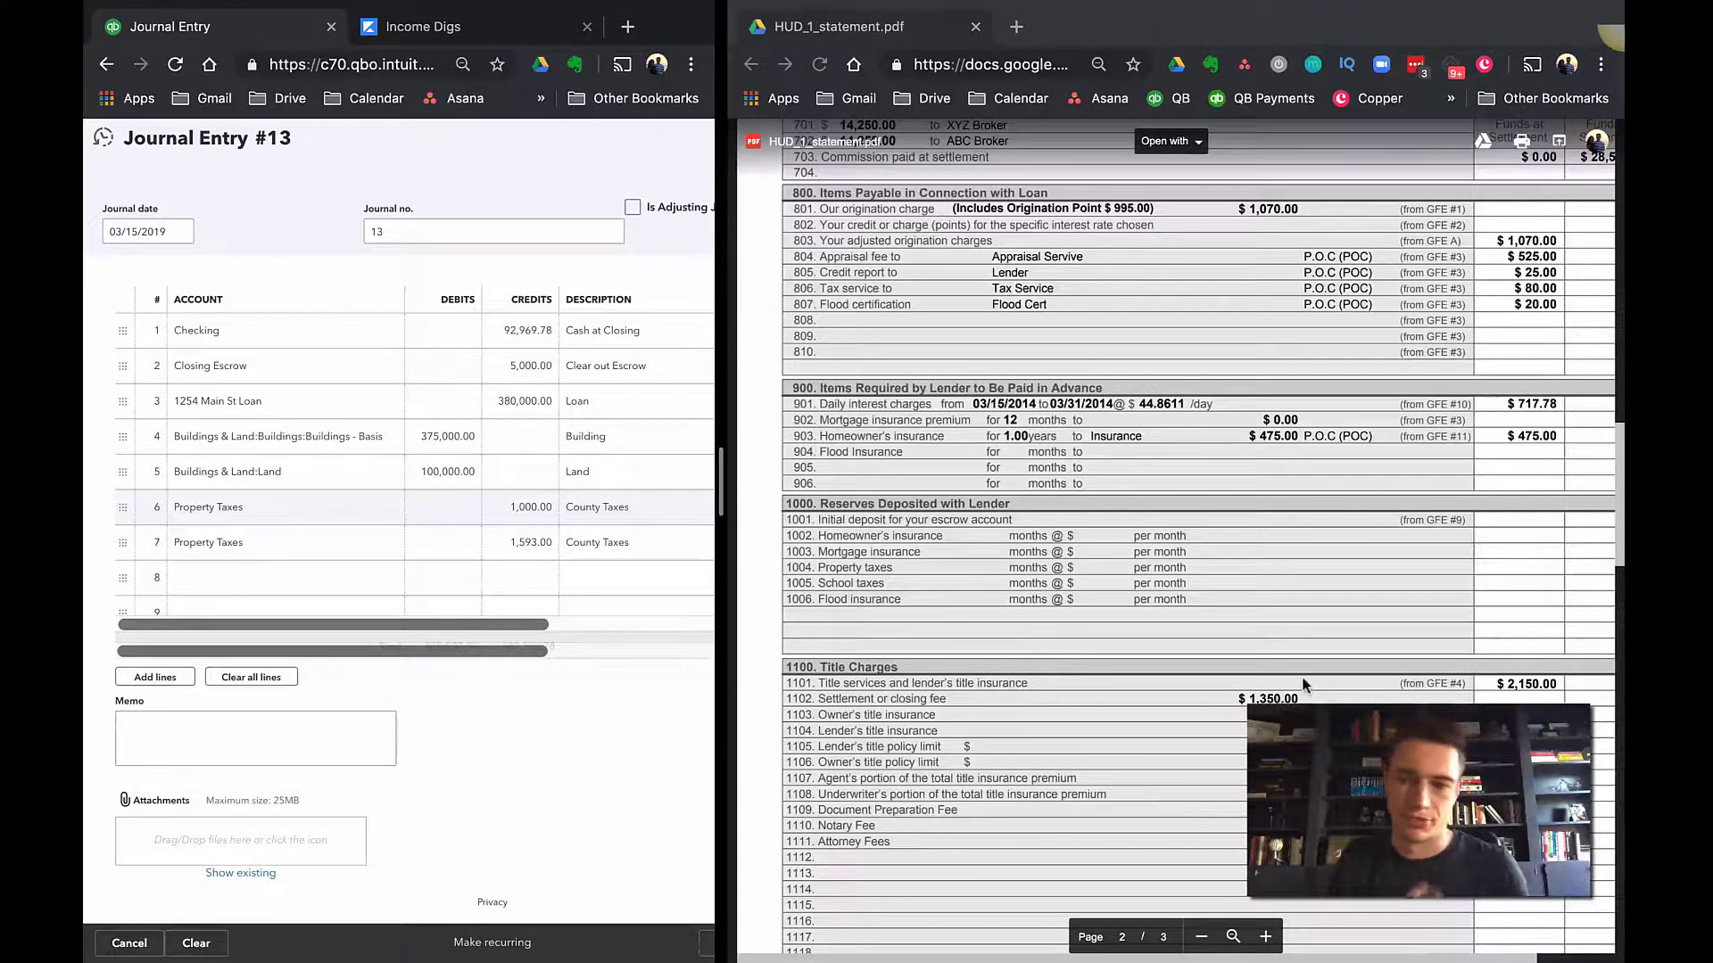
scroll(1301, 680, up, 2)
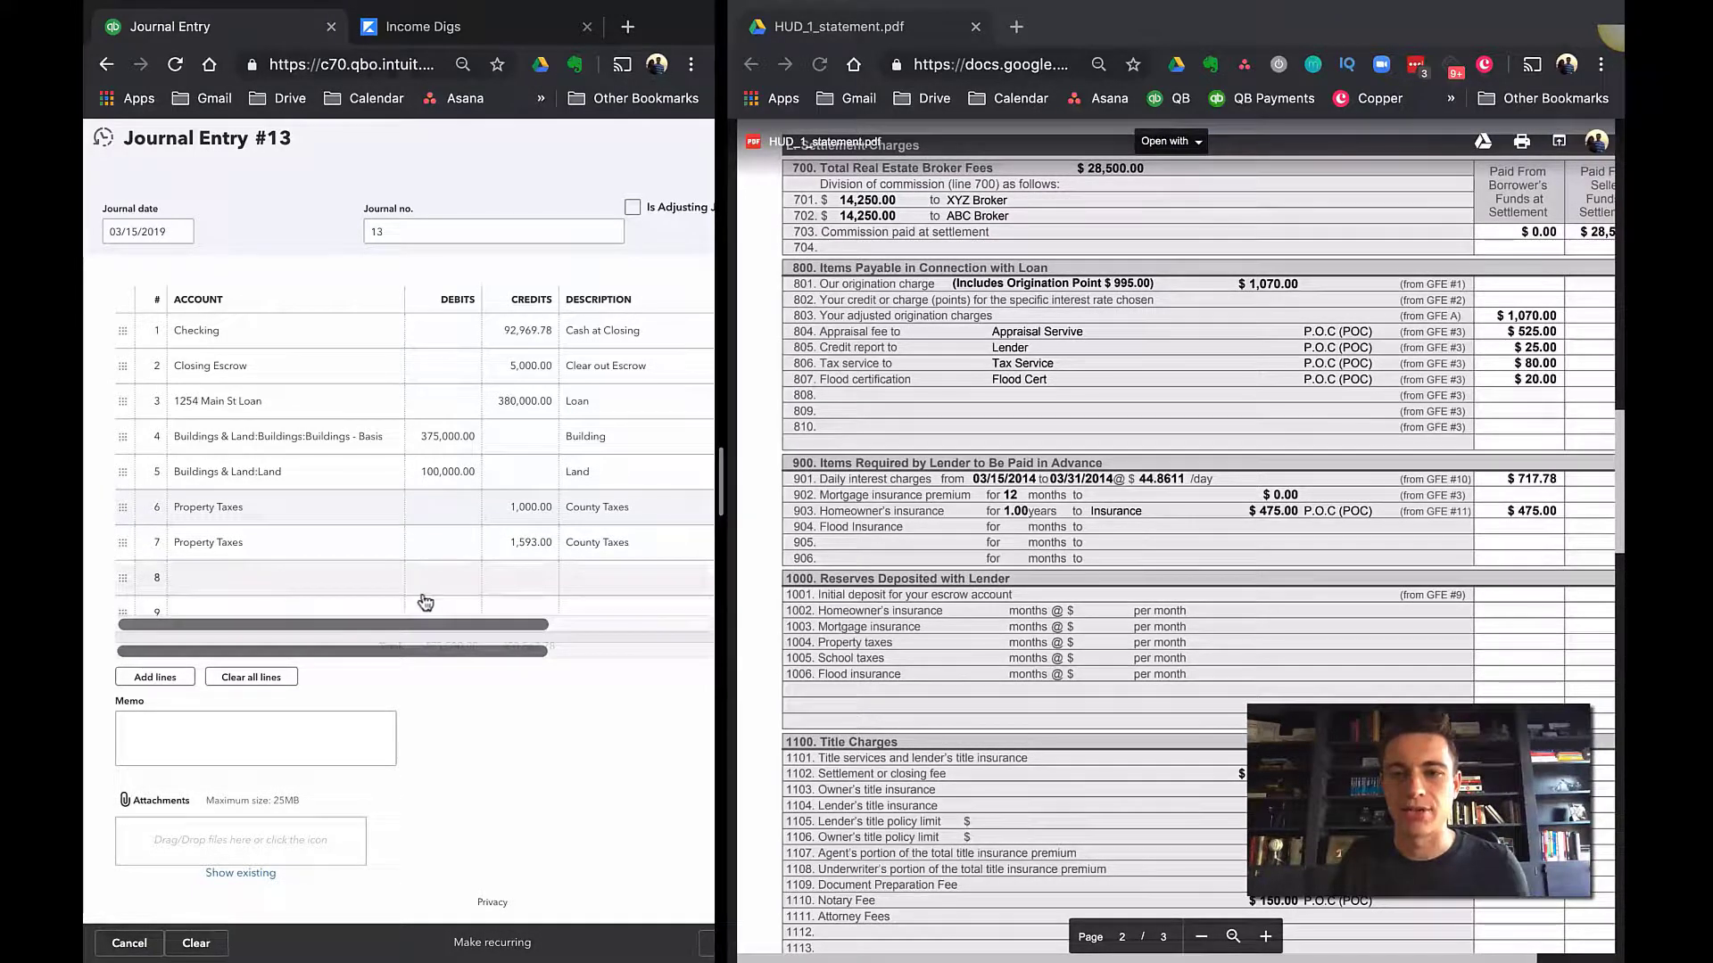
- Fill line 8 with Interest & Finance Charges, a 1,070.00 debit, and 'Origination Charge'
click(320, 585)
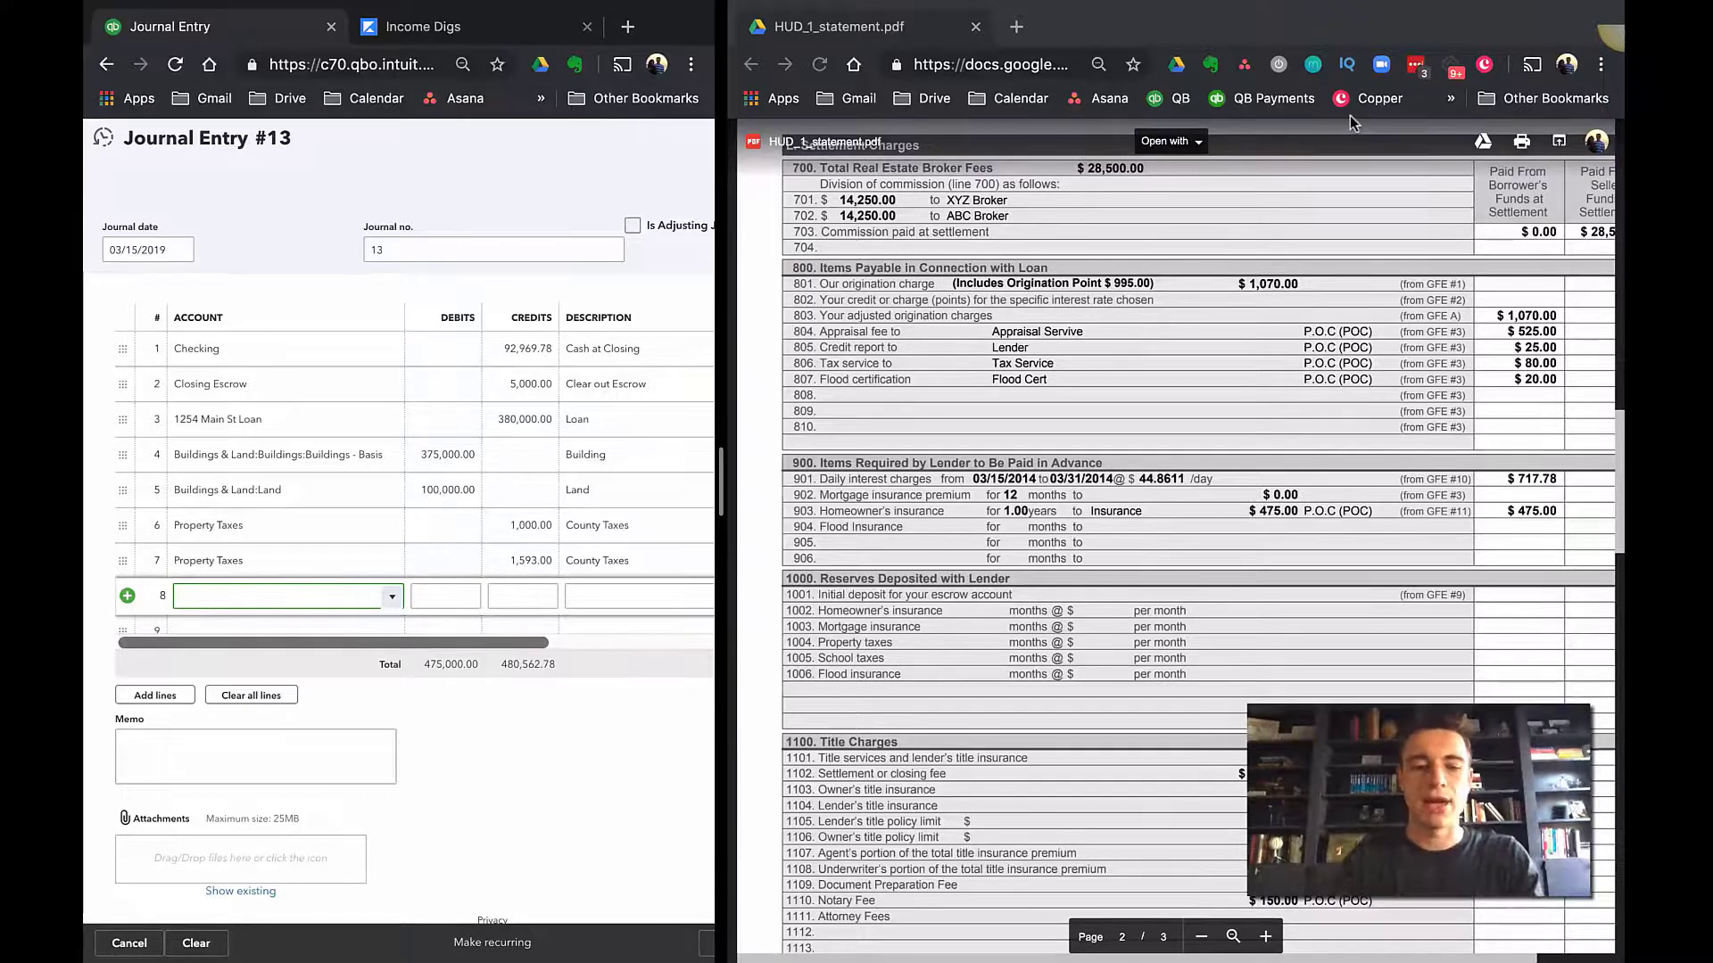
text(fin)
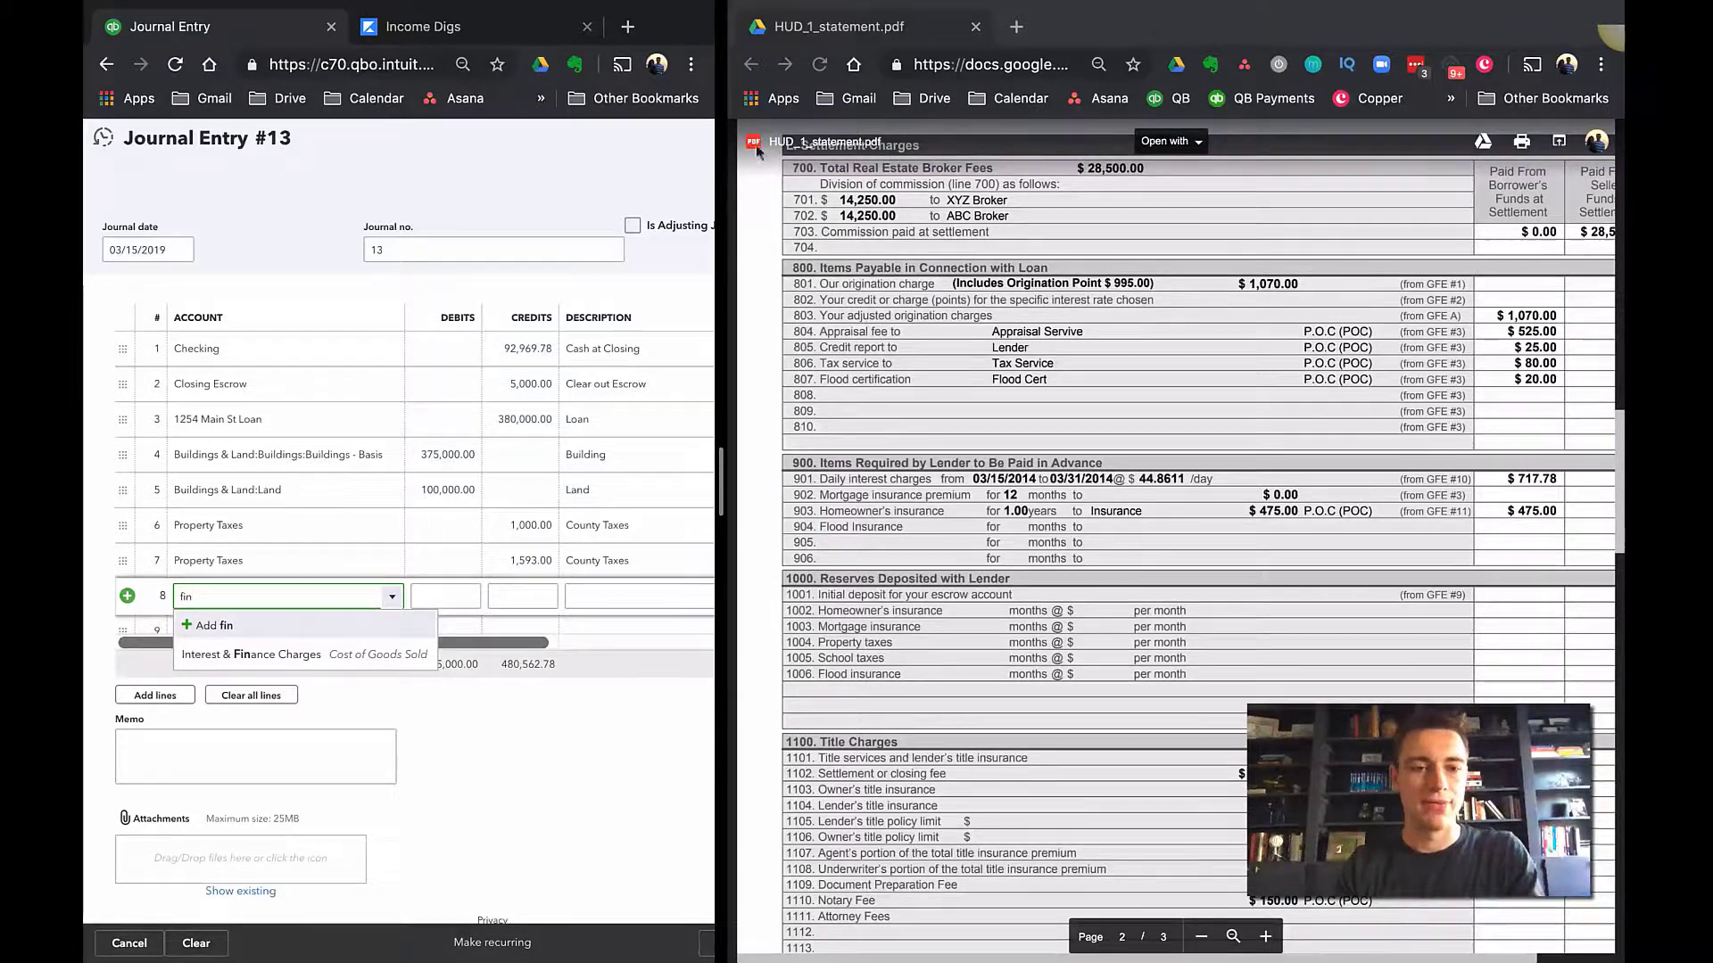
click(363, 656)
key(Tab)
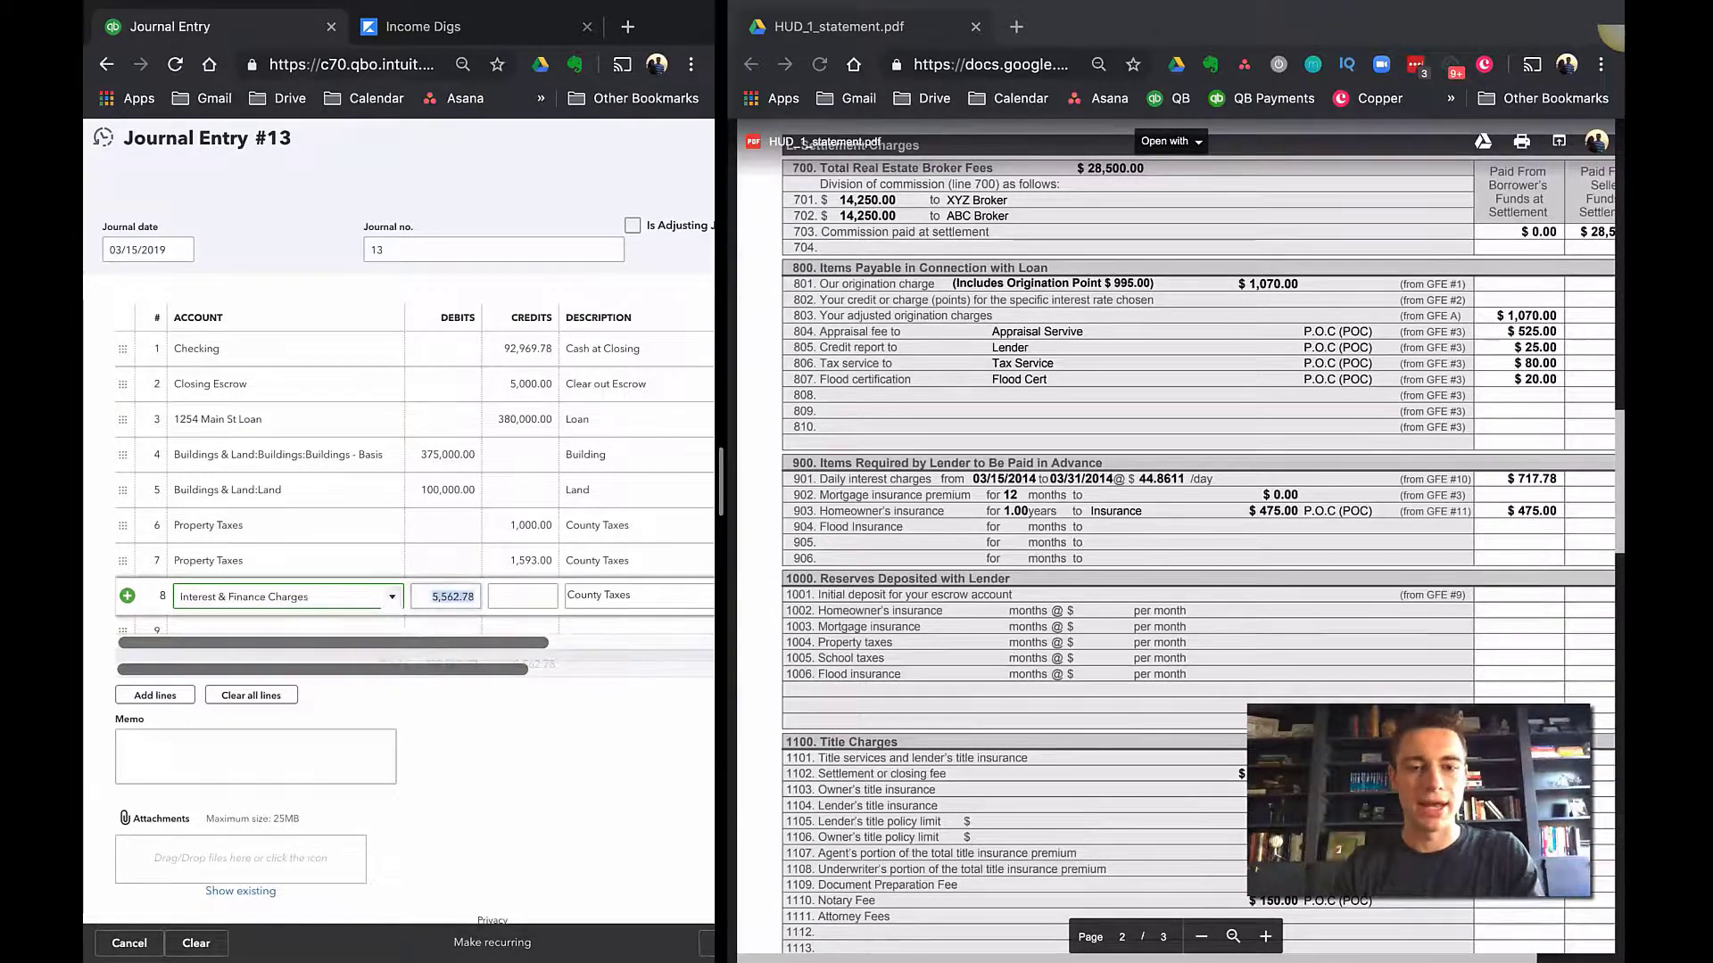
text(1070)
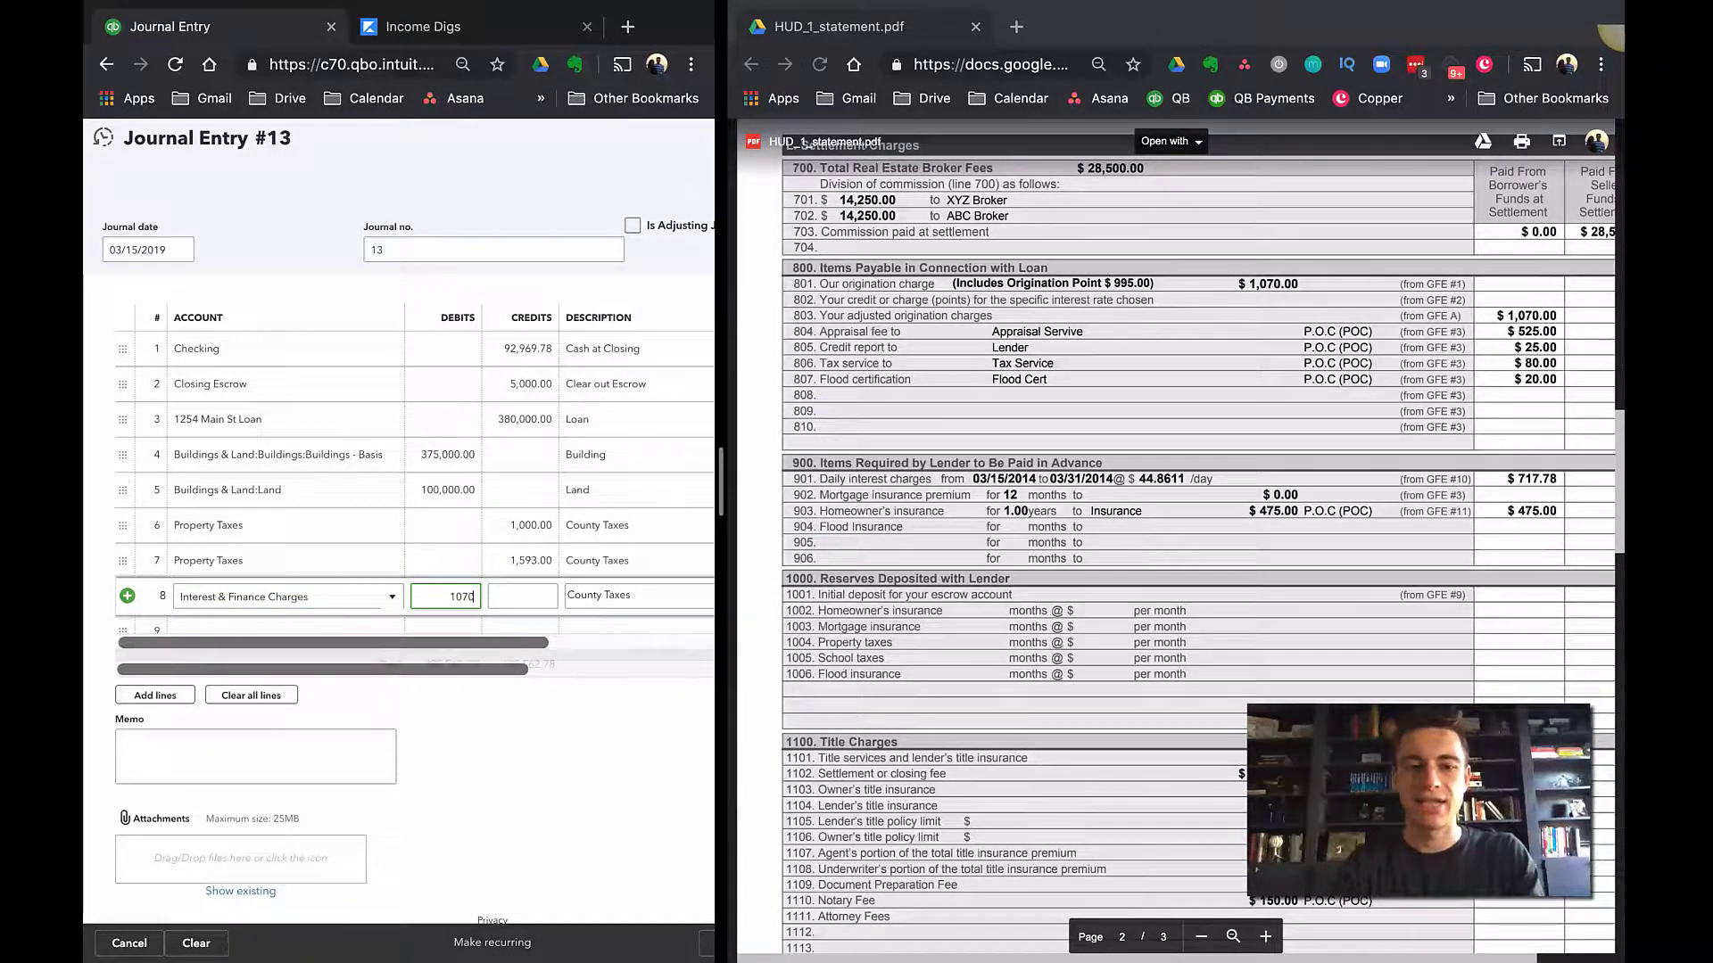
key(Tab)
key(Tab)
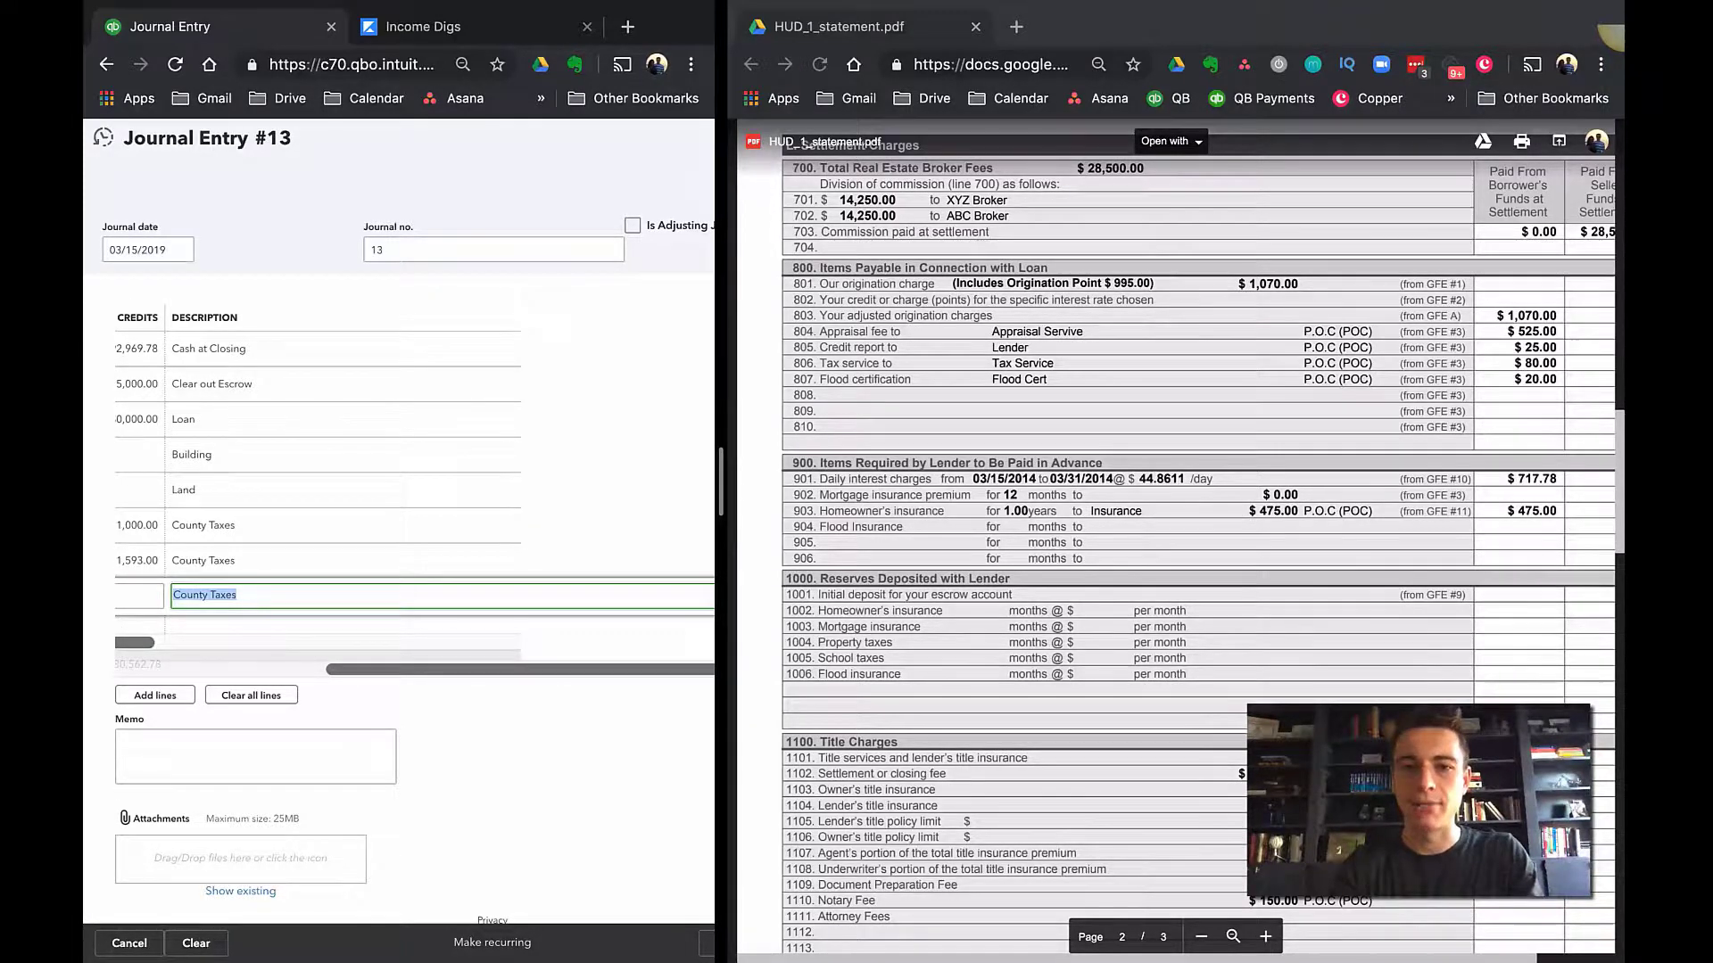
text(Origination)
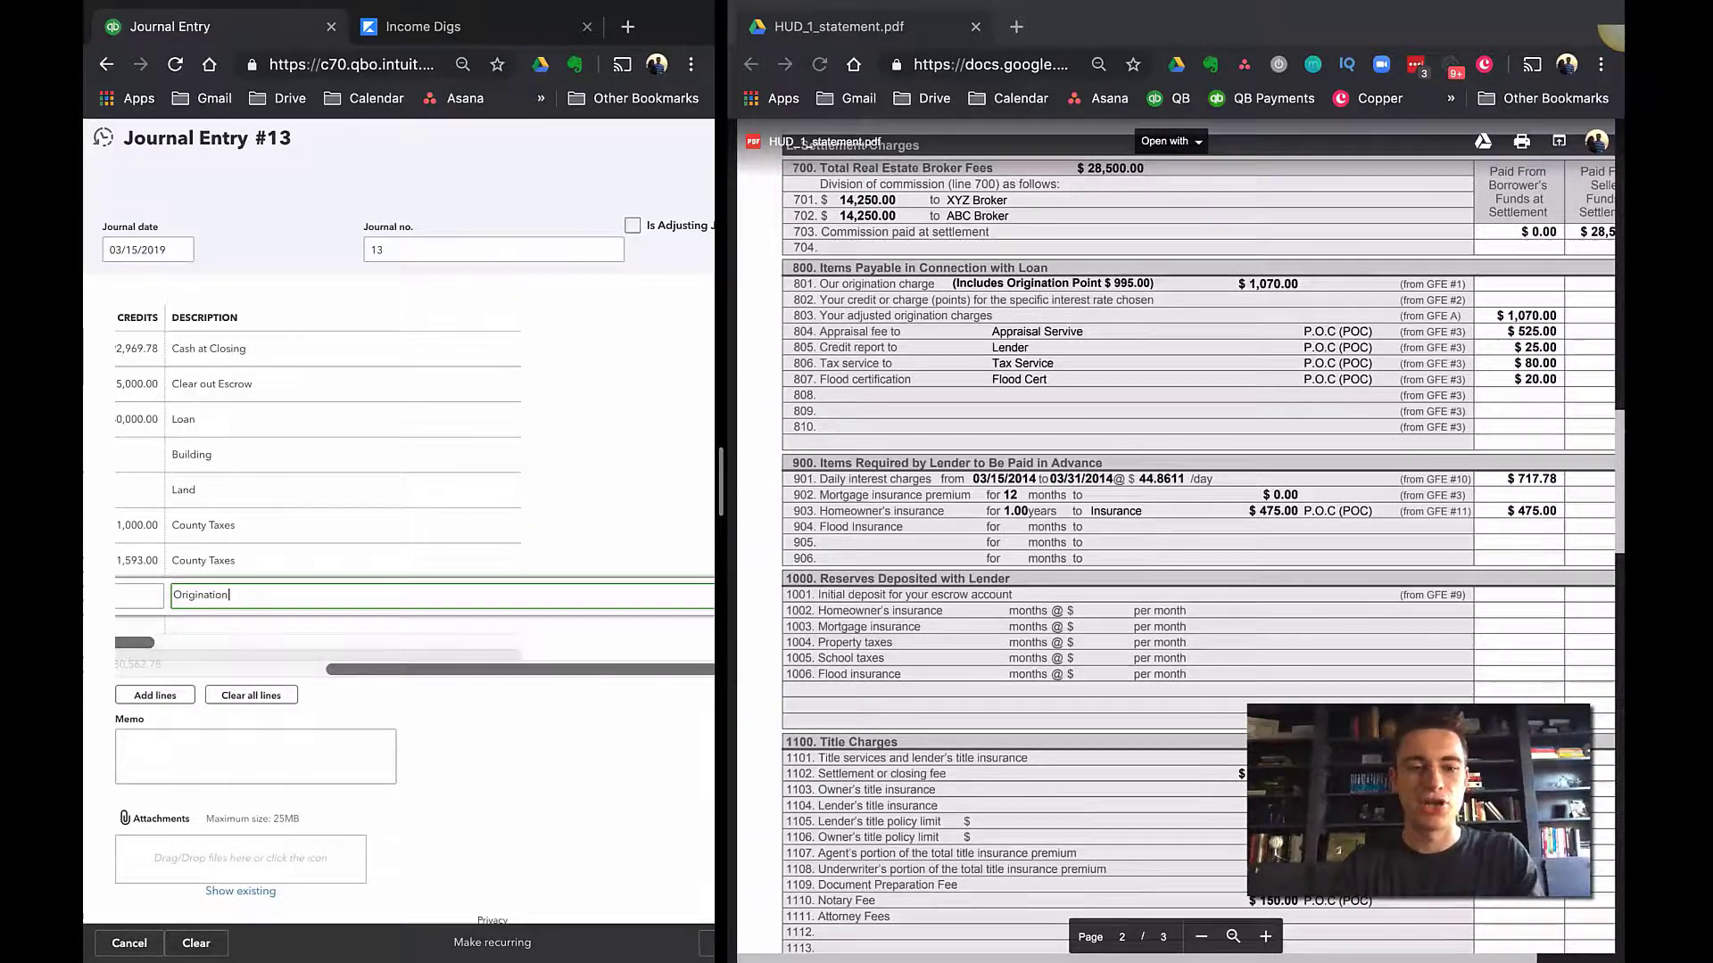
text( Charge)
key(Tab)
key(Tab)
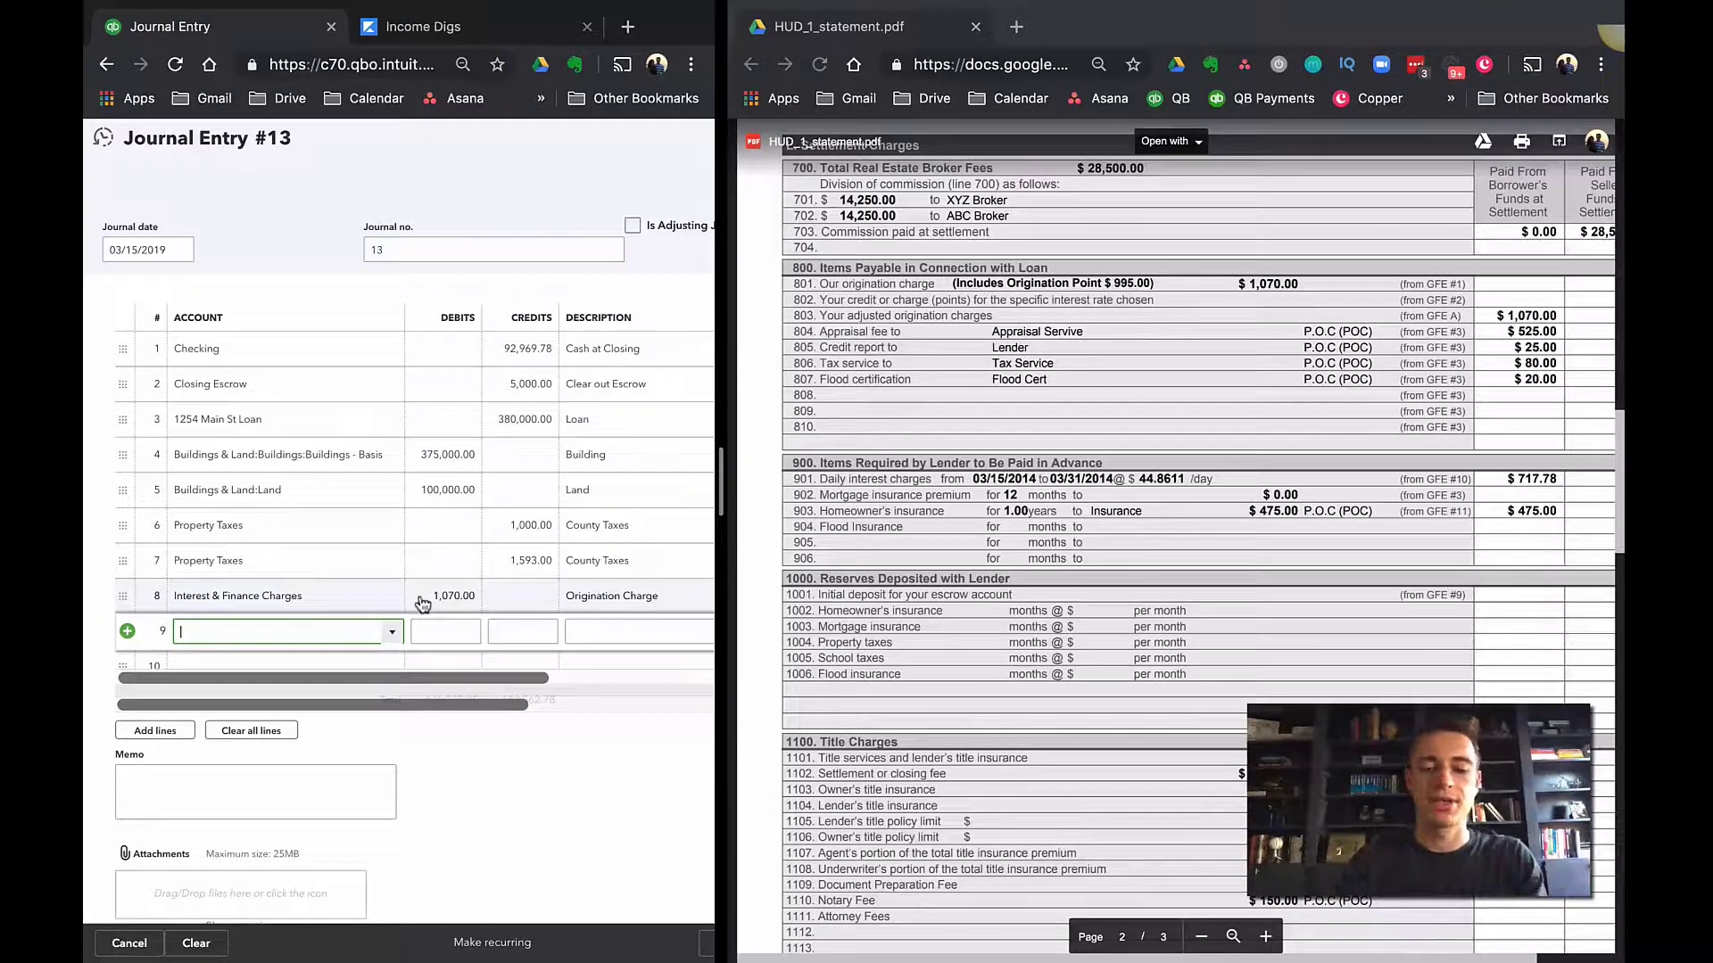
- Fill line 9 with Interest & Finance Charges, a 717.78 debit, and 'Daily Interest'
text(Interest & Finance Charges)
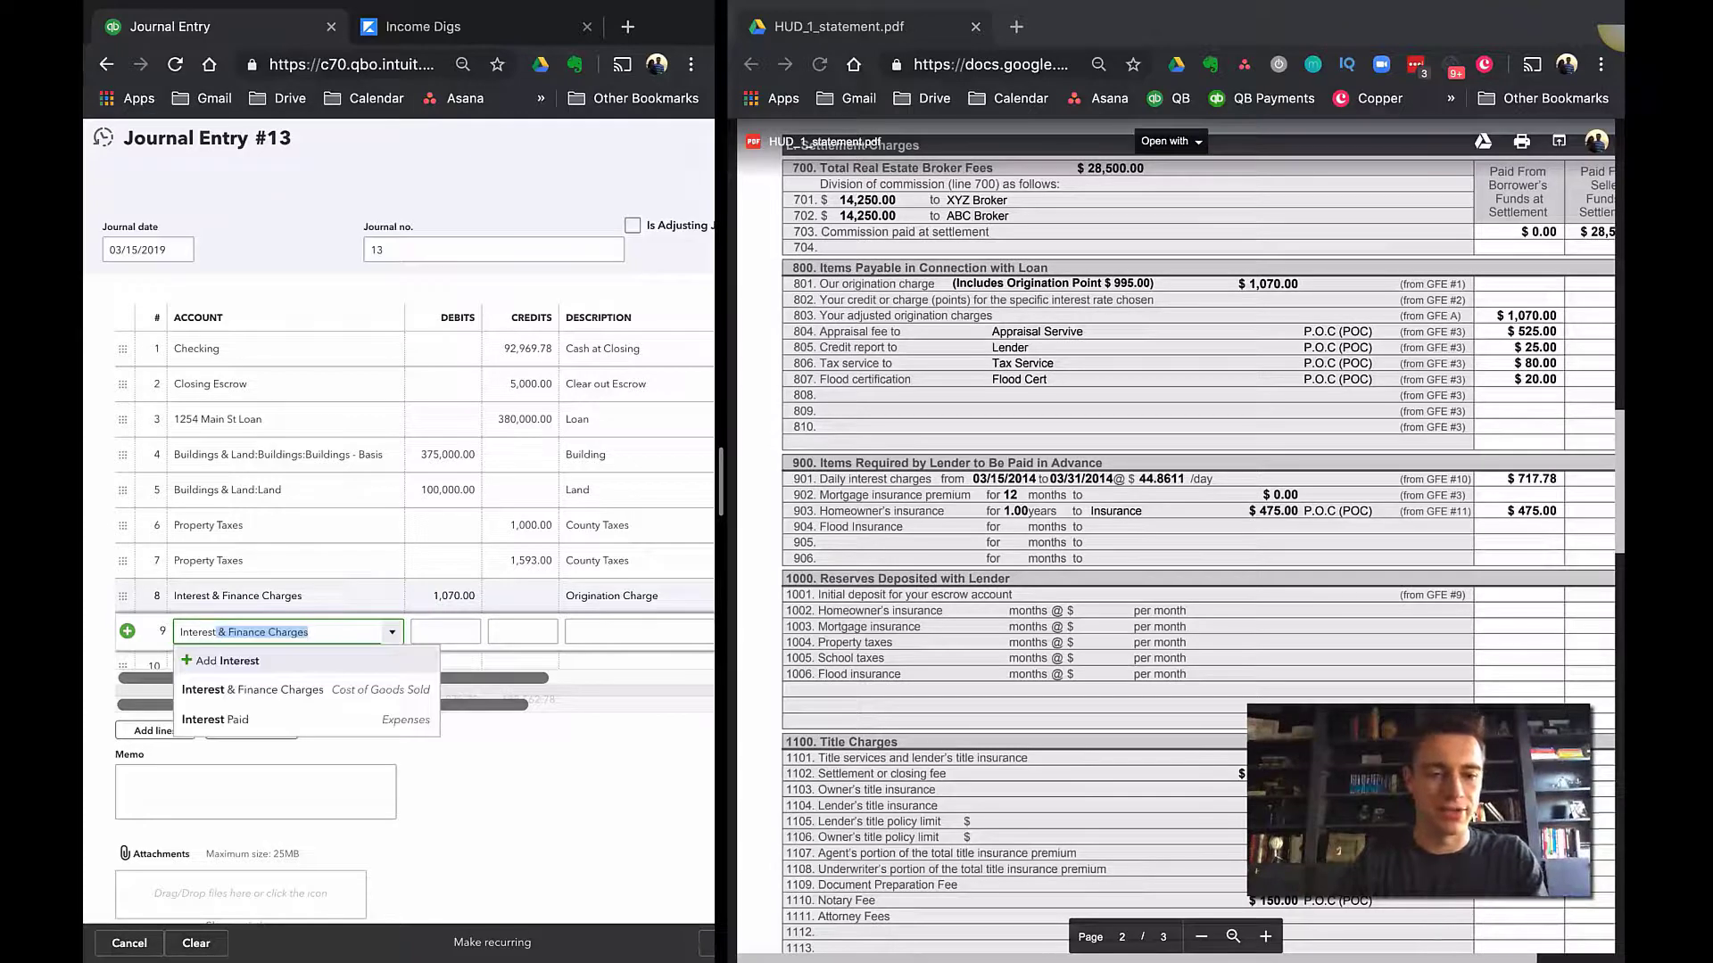
click(365, 687)
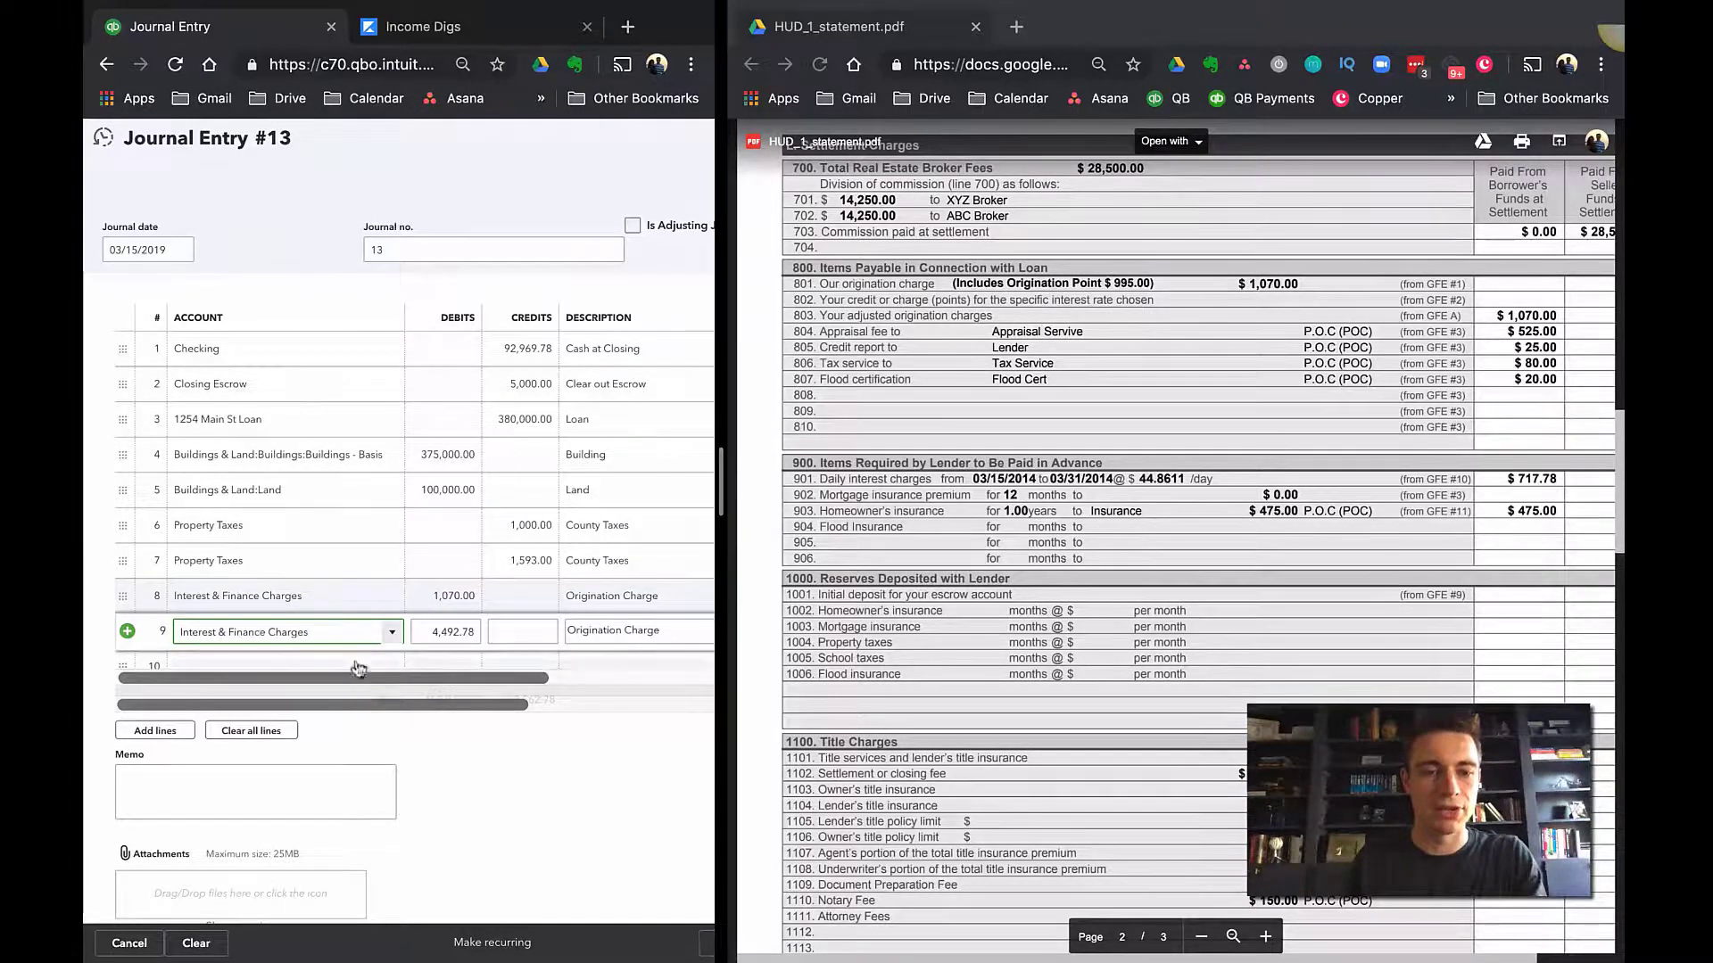
click(392, 633)
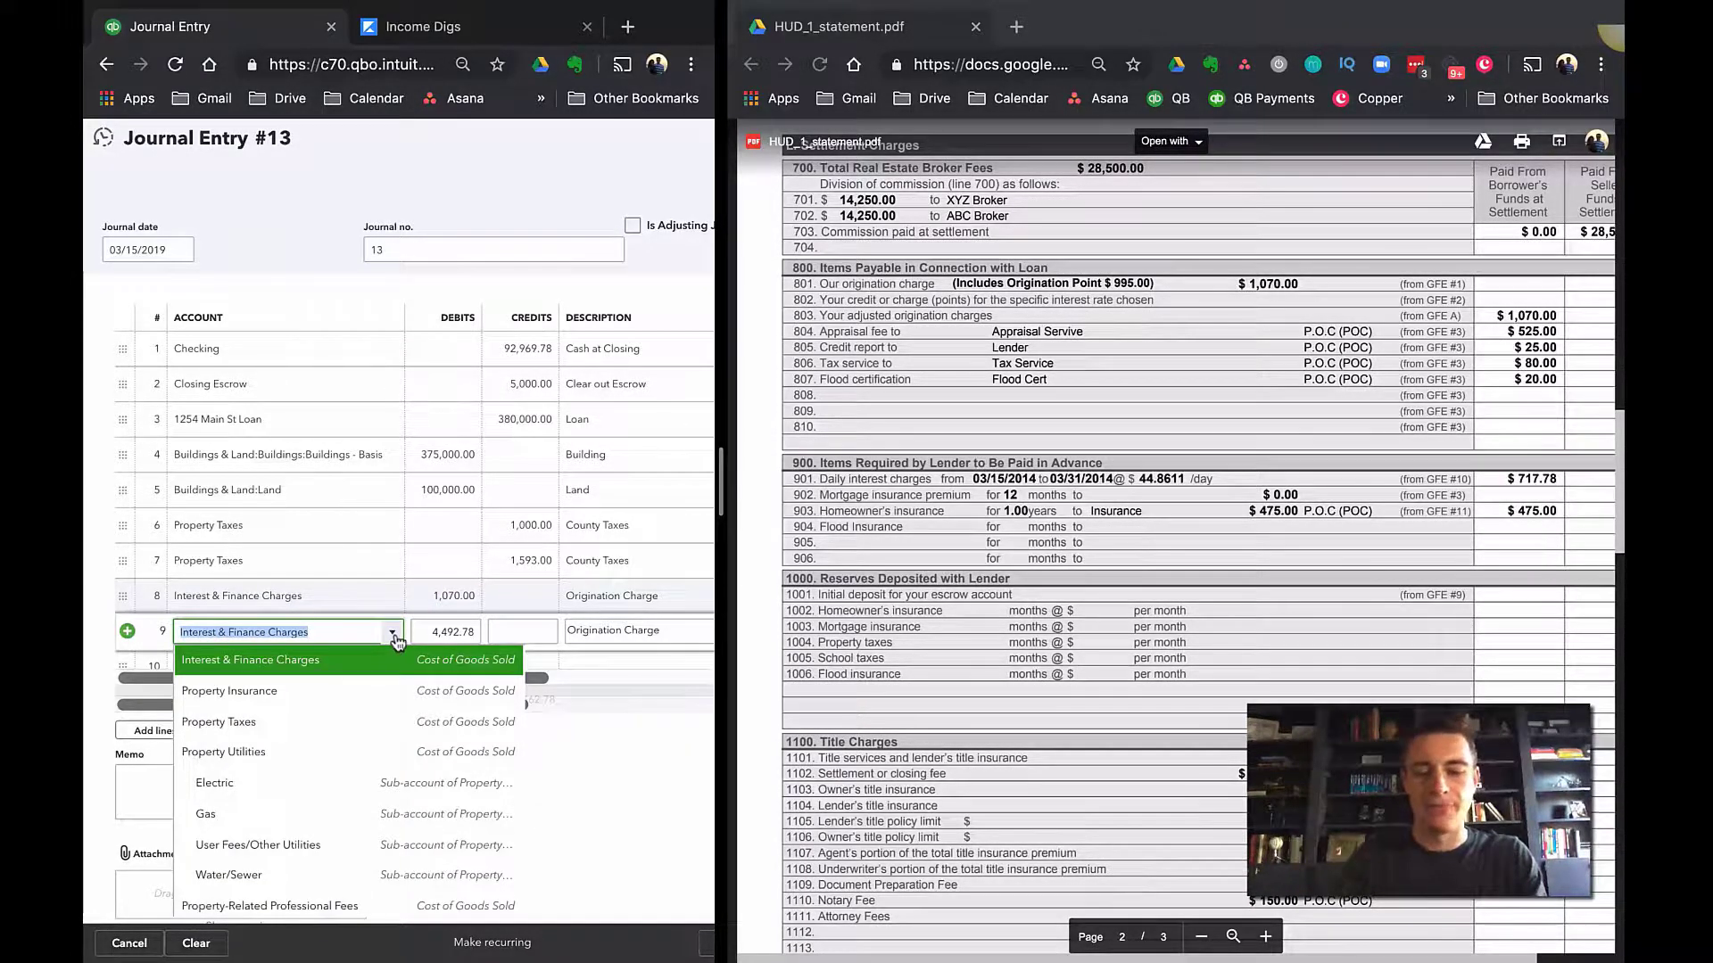
text(inte)
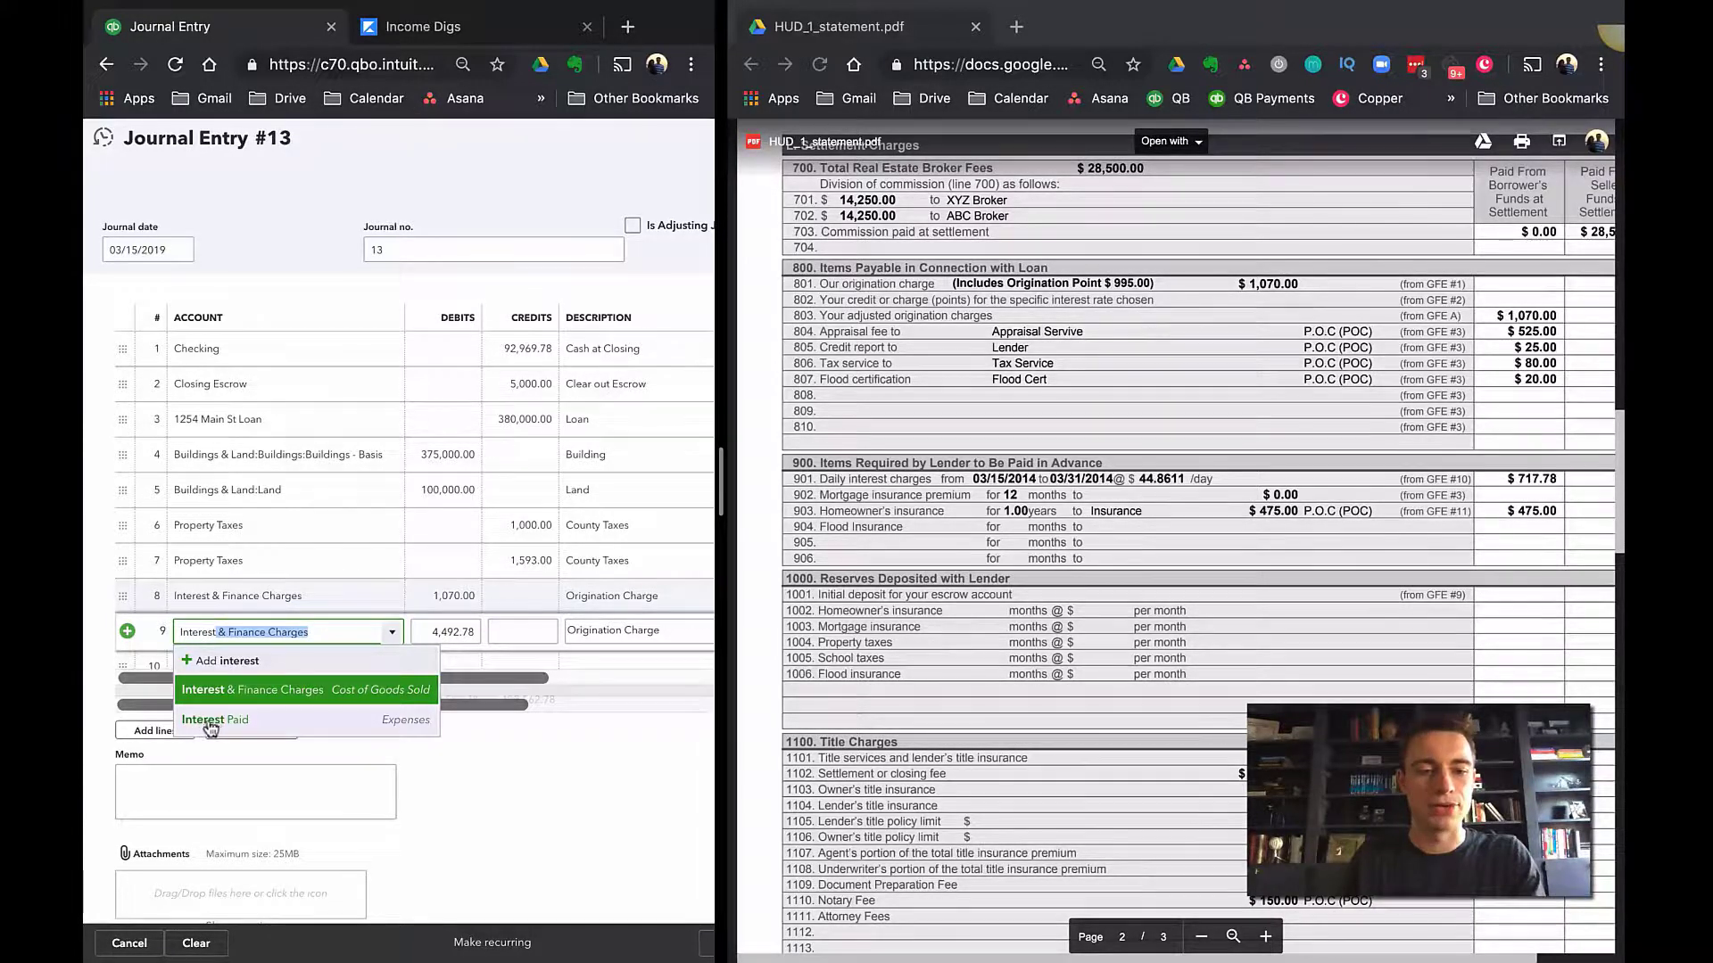
click(465, 630)
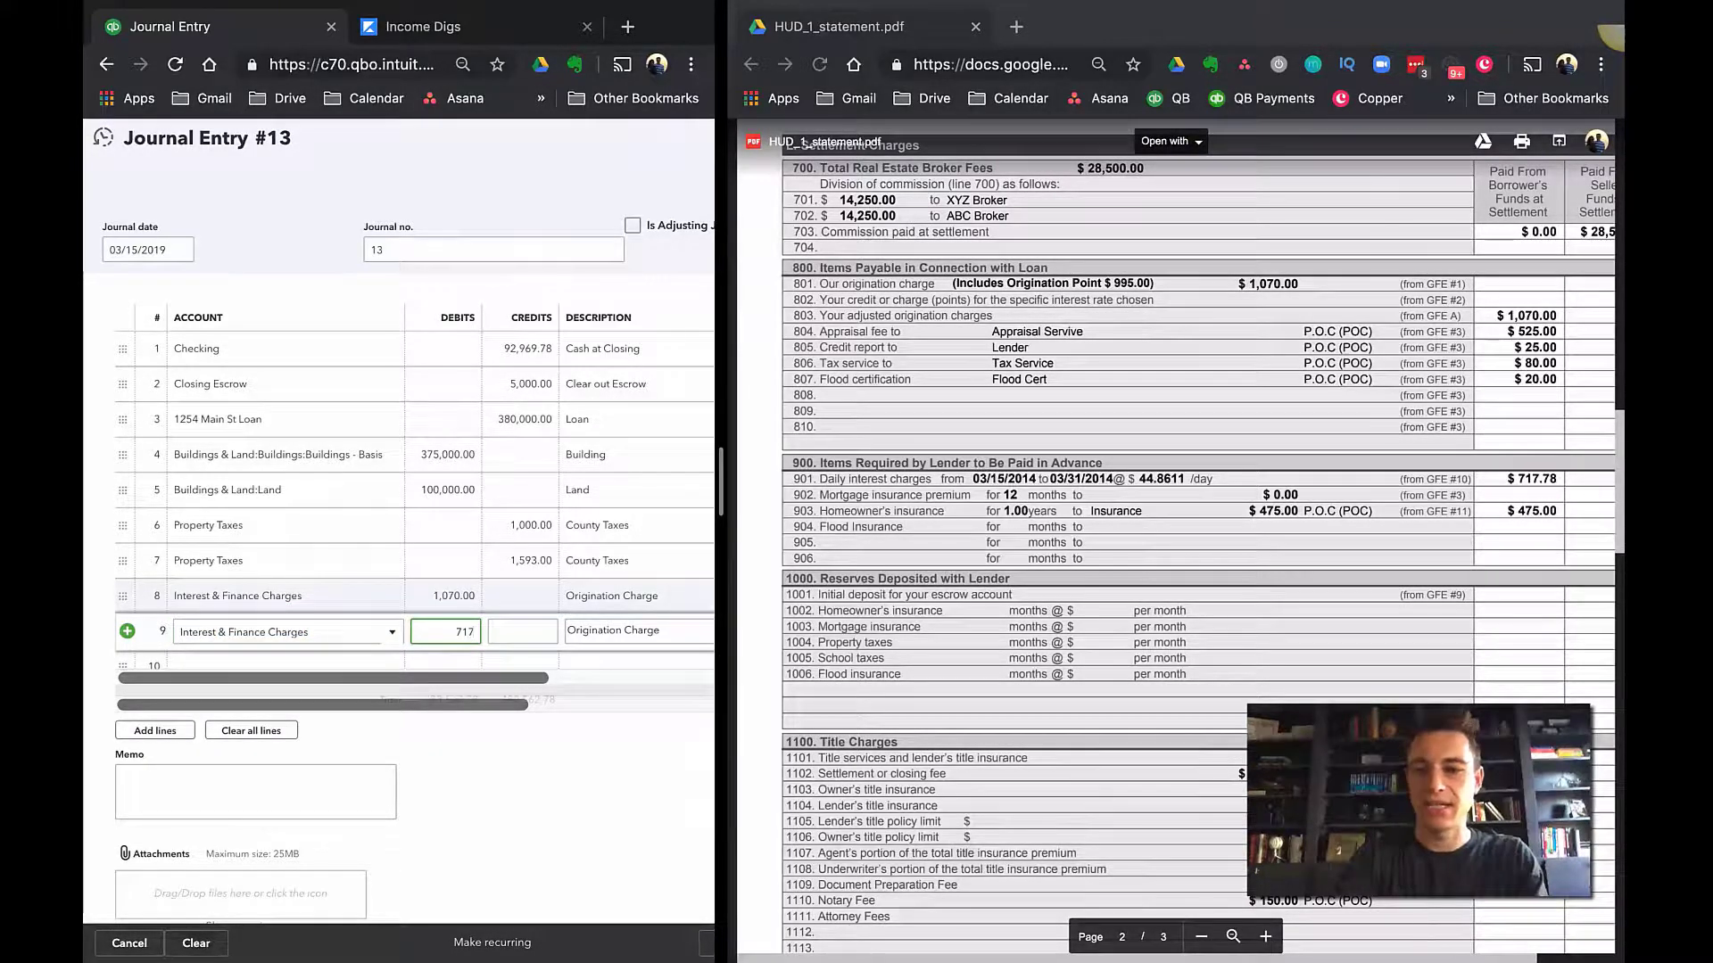
key(Tab)
key(Tab)
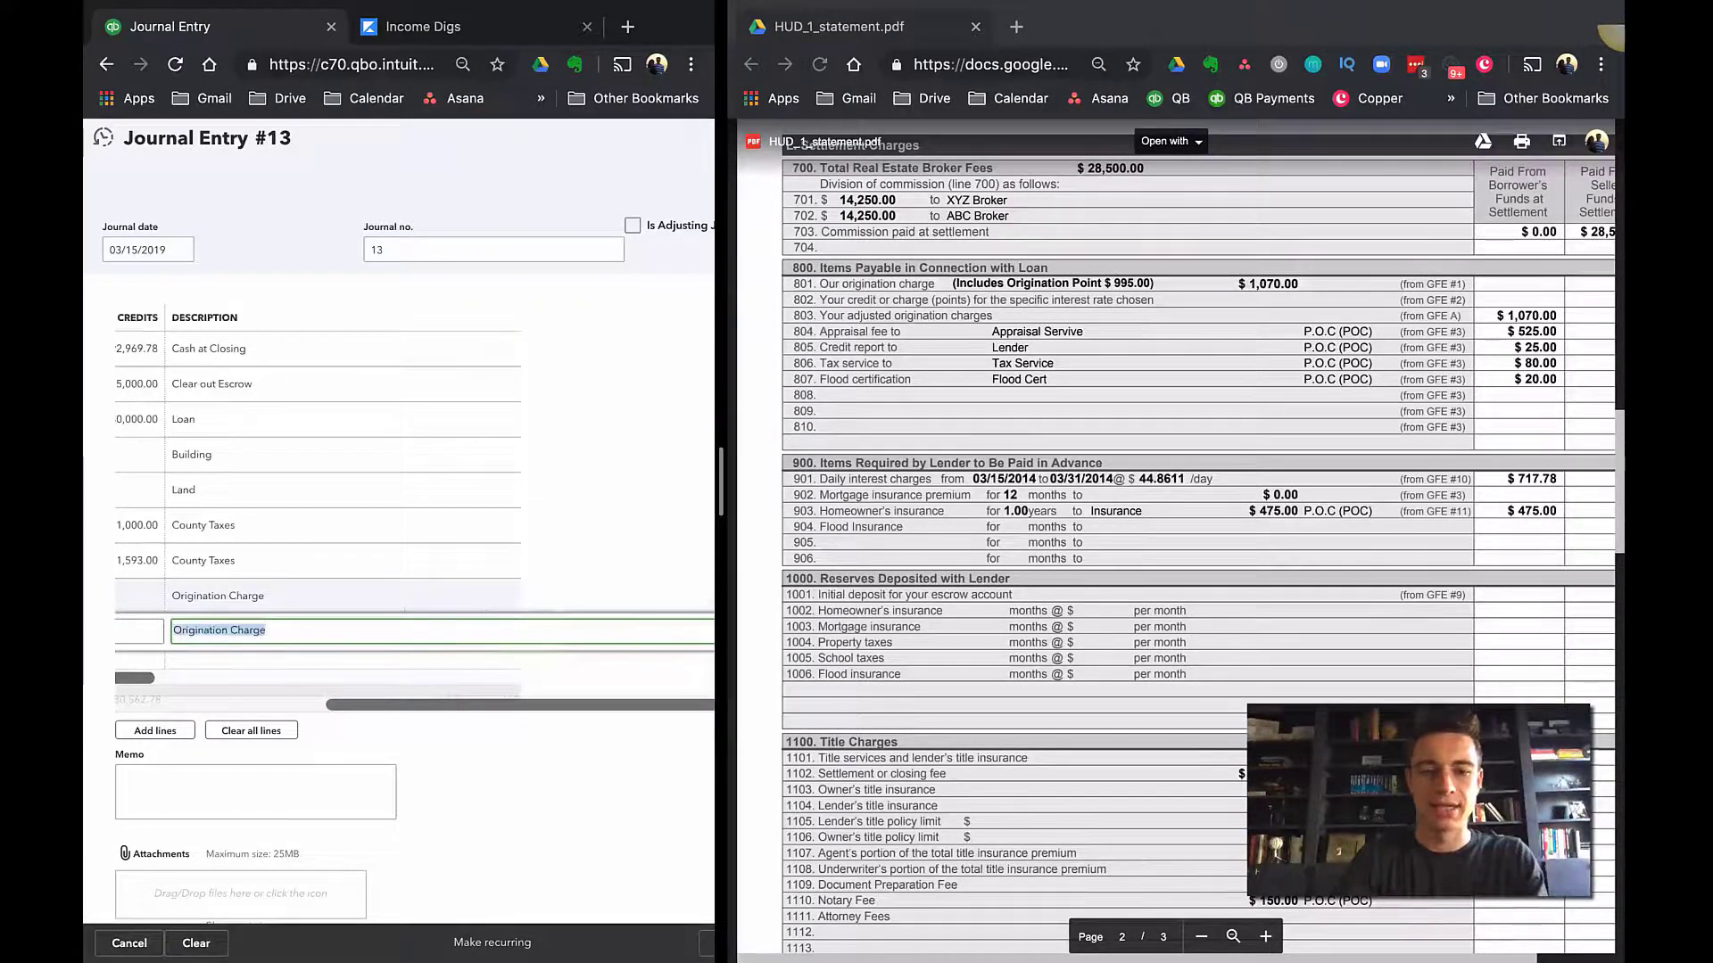
text(Daily interest)
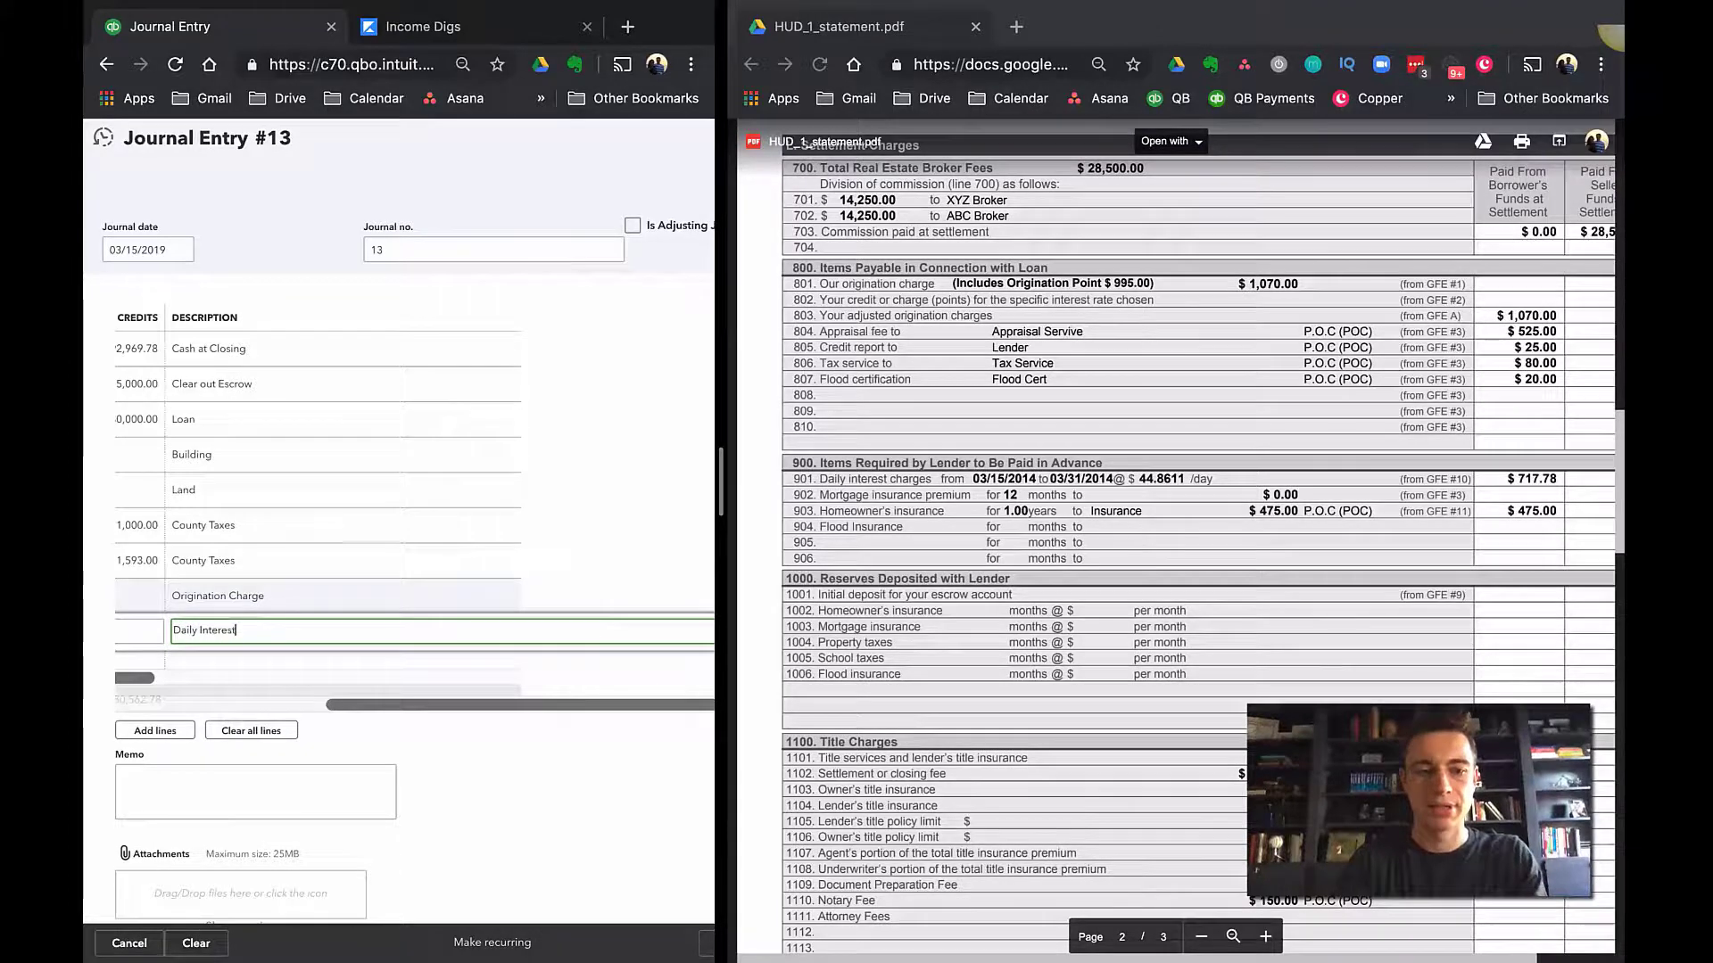
key(Tab)
key(Tab)
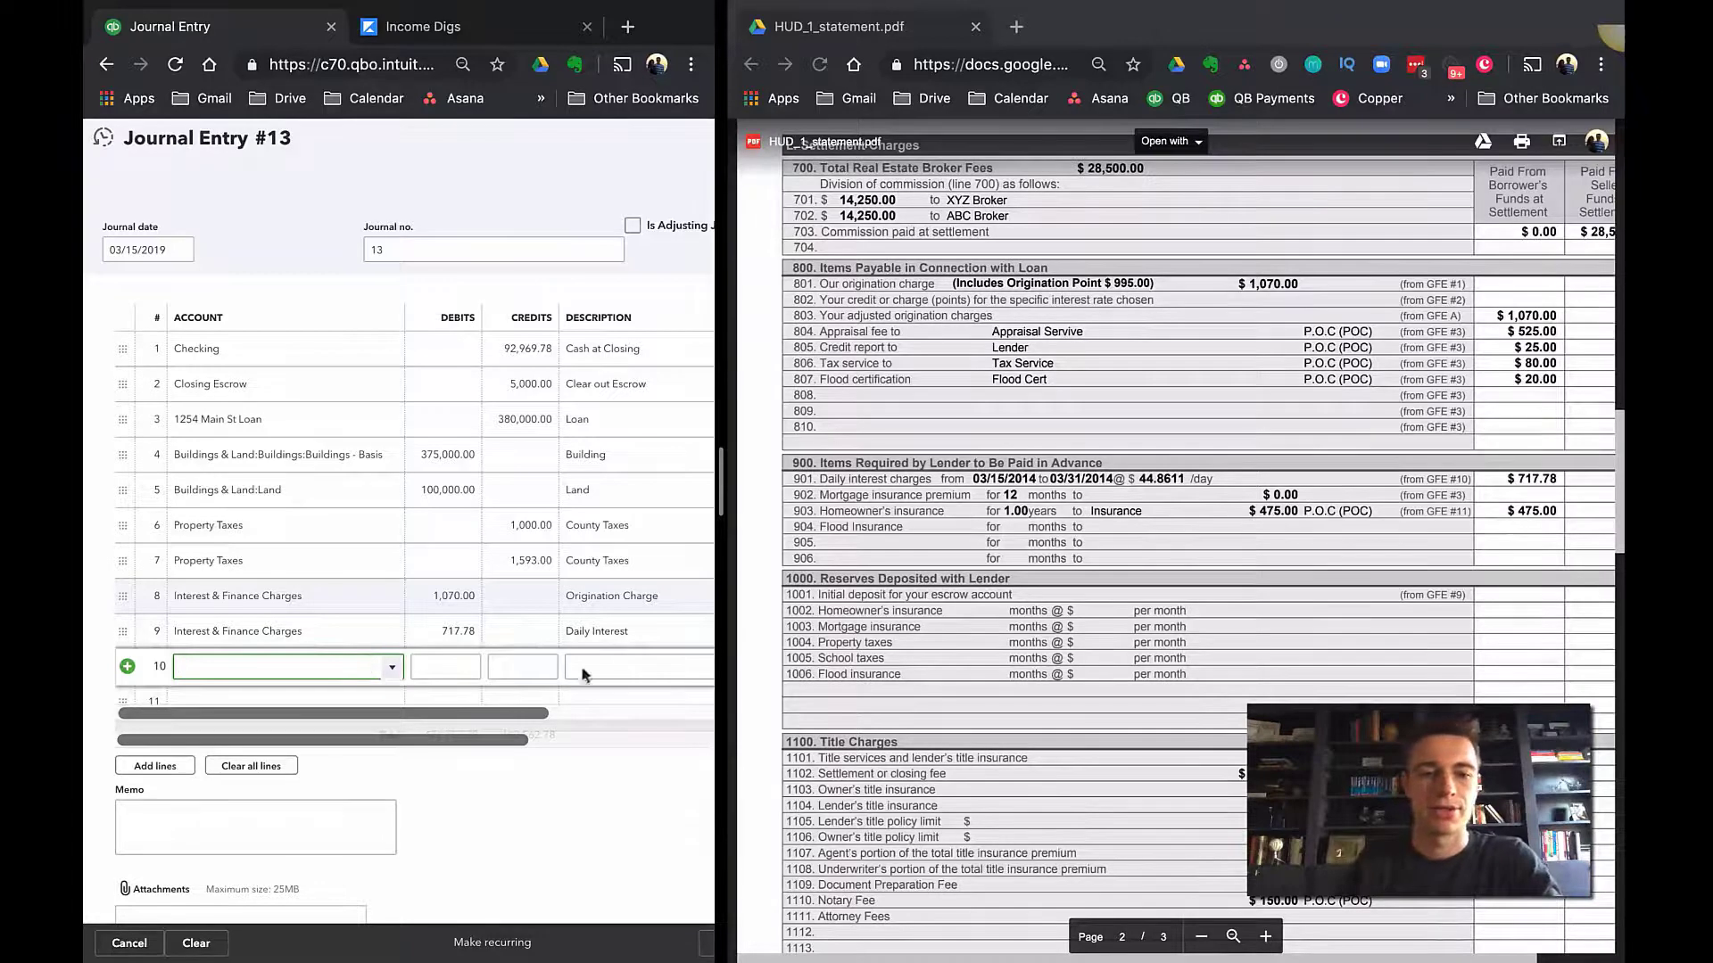
- Fill line 10 with Property Insurance, a 475.00 debit, and description 'Property Insurance'
text(proprety)
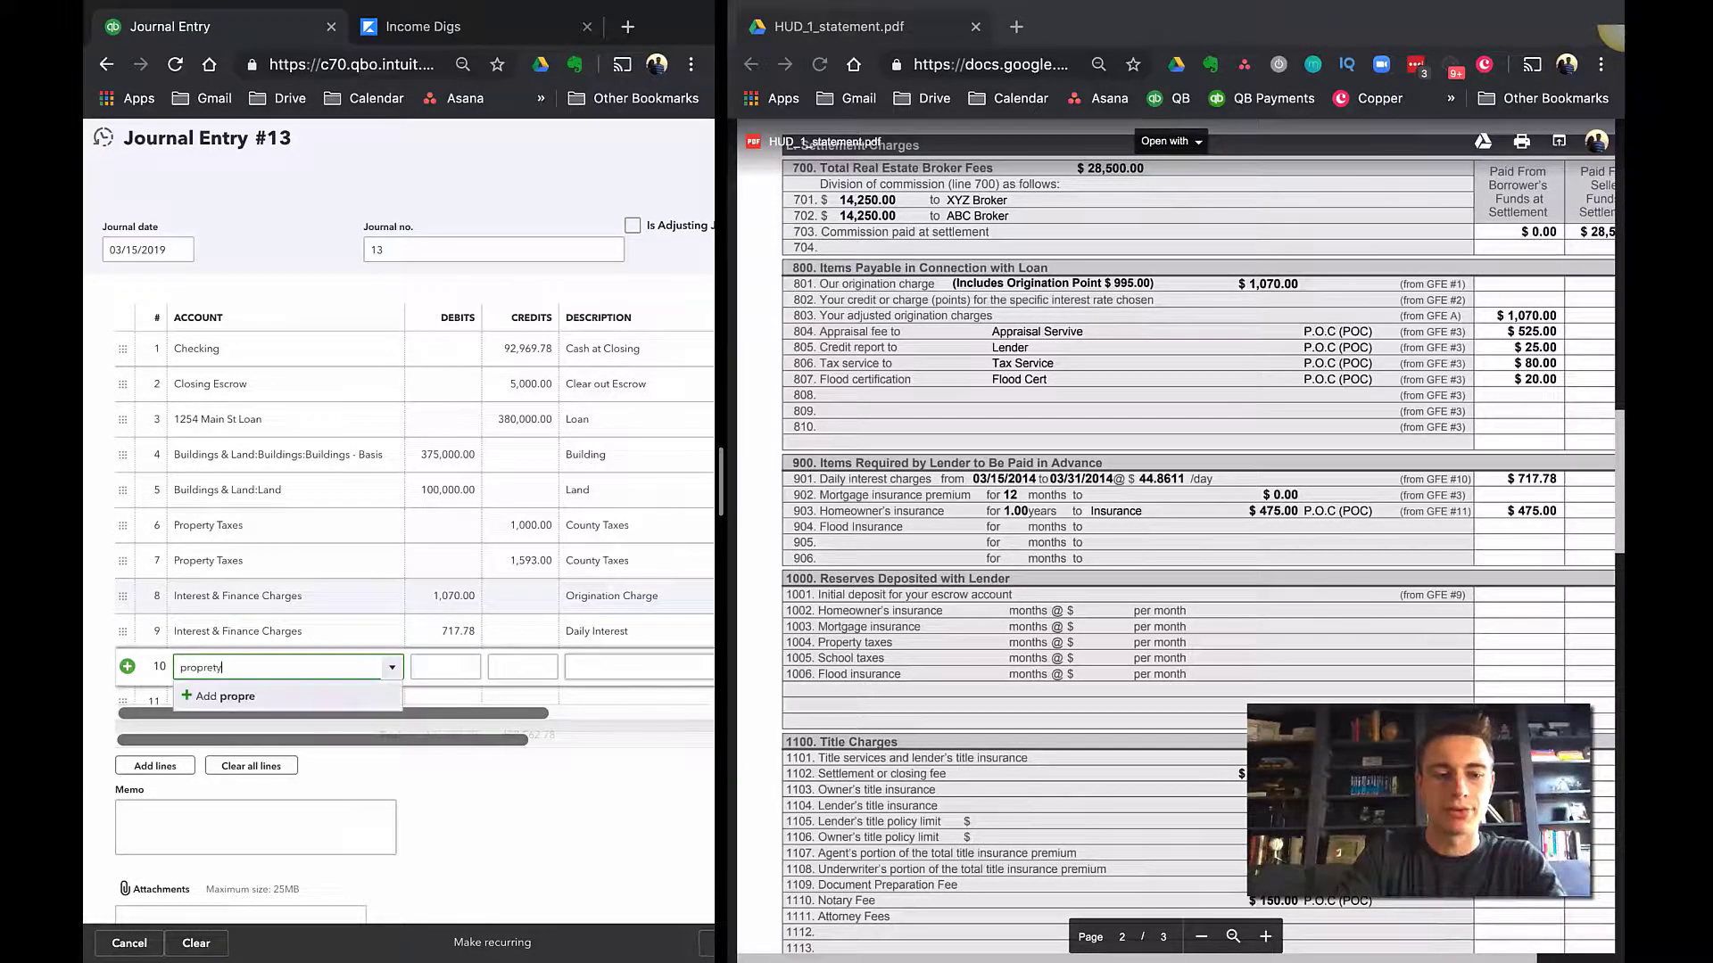
text(prope)
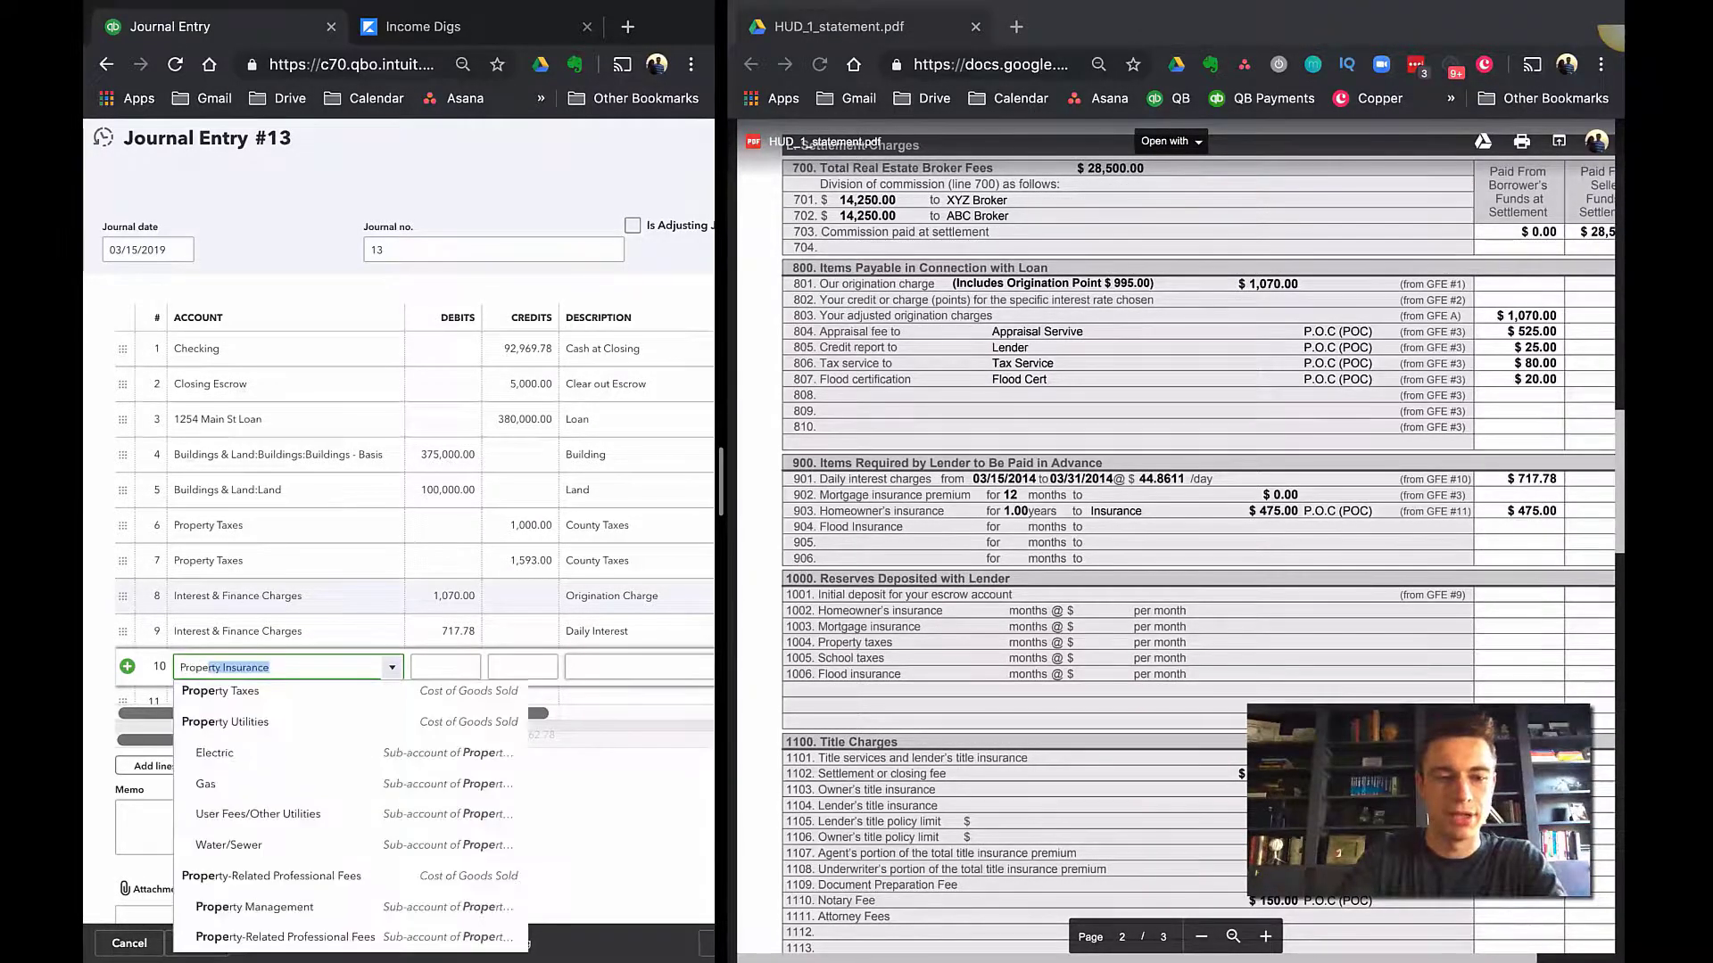
text(rty)
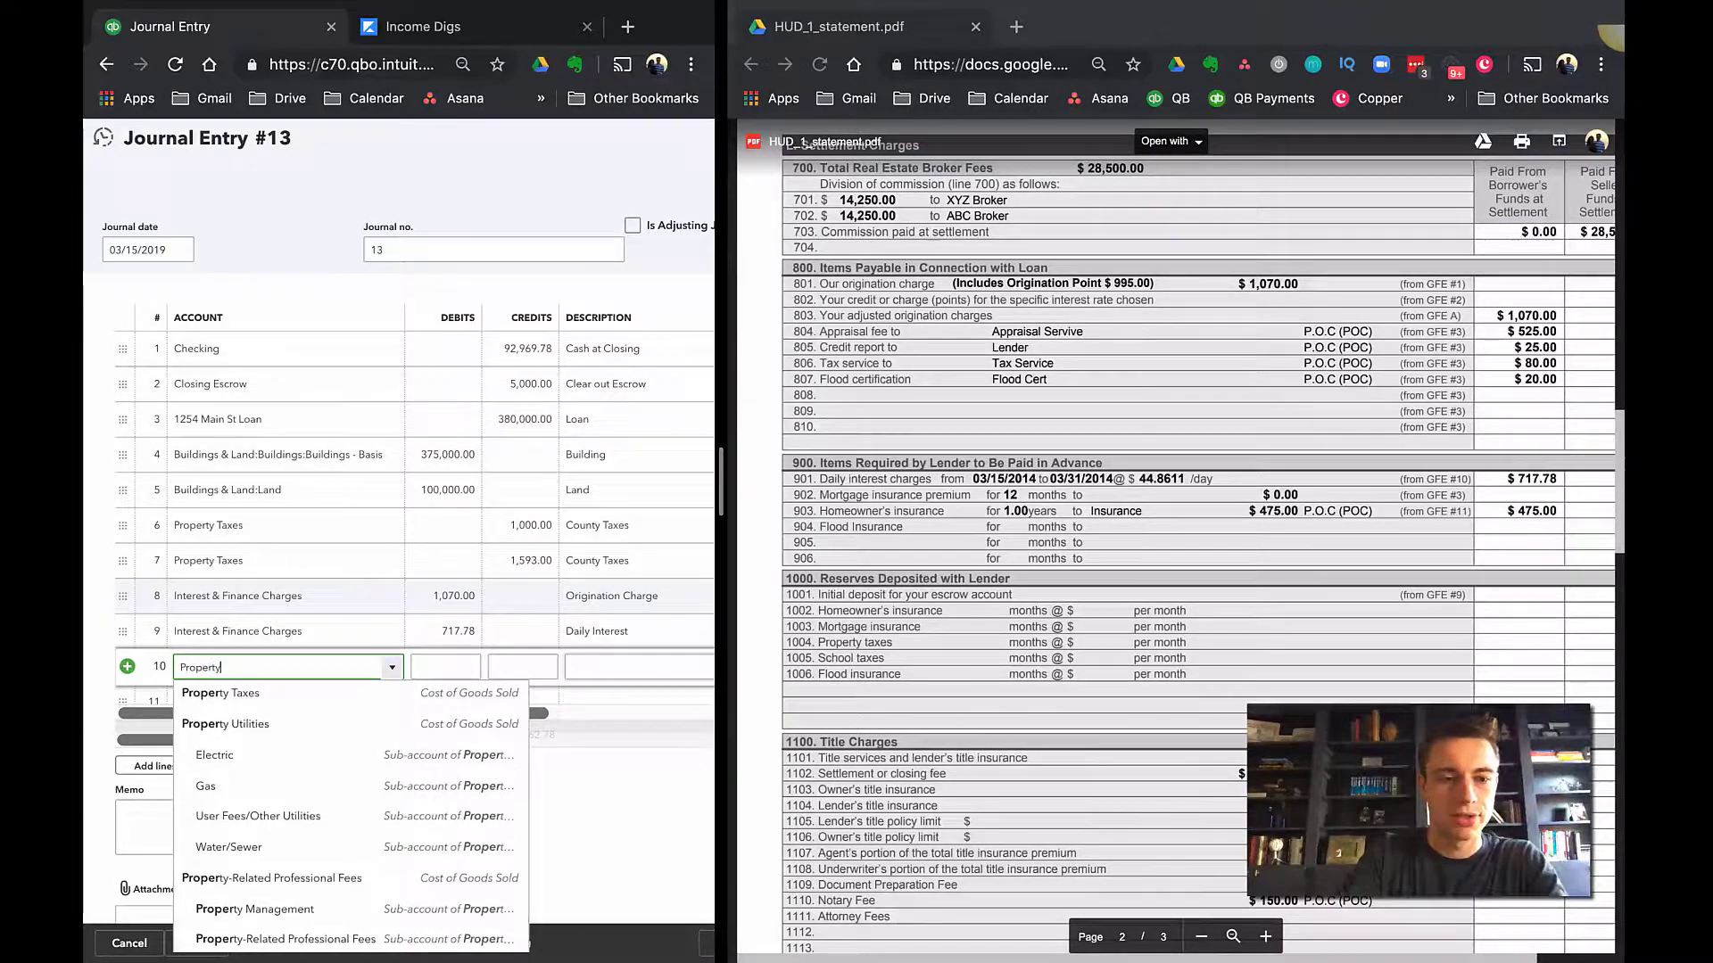
key(Tab)
text(3,775.00)
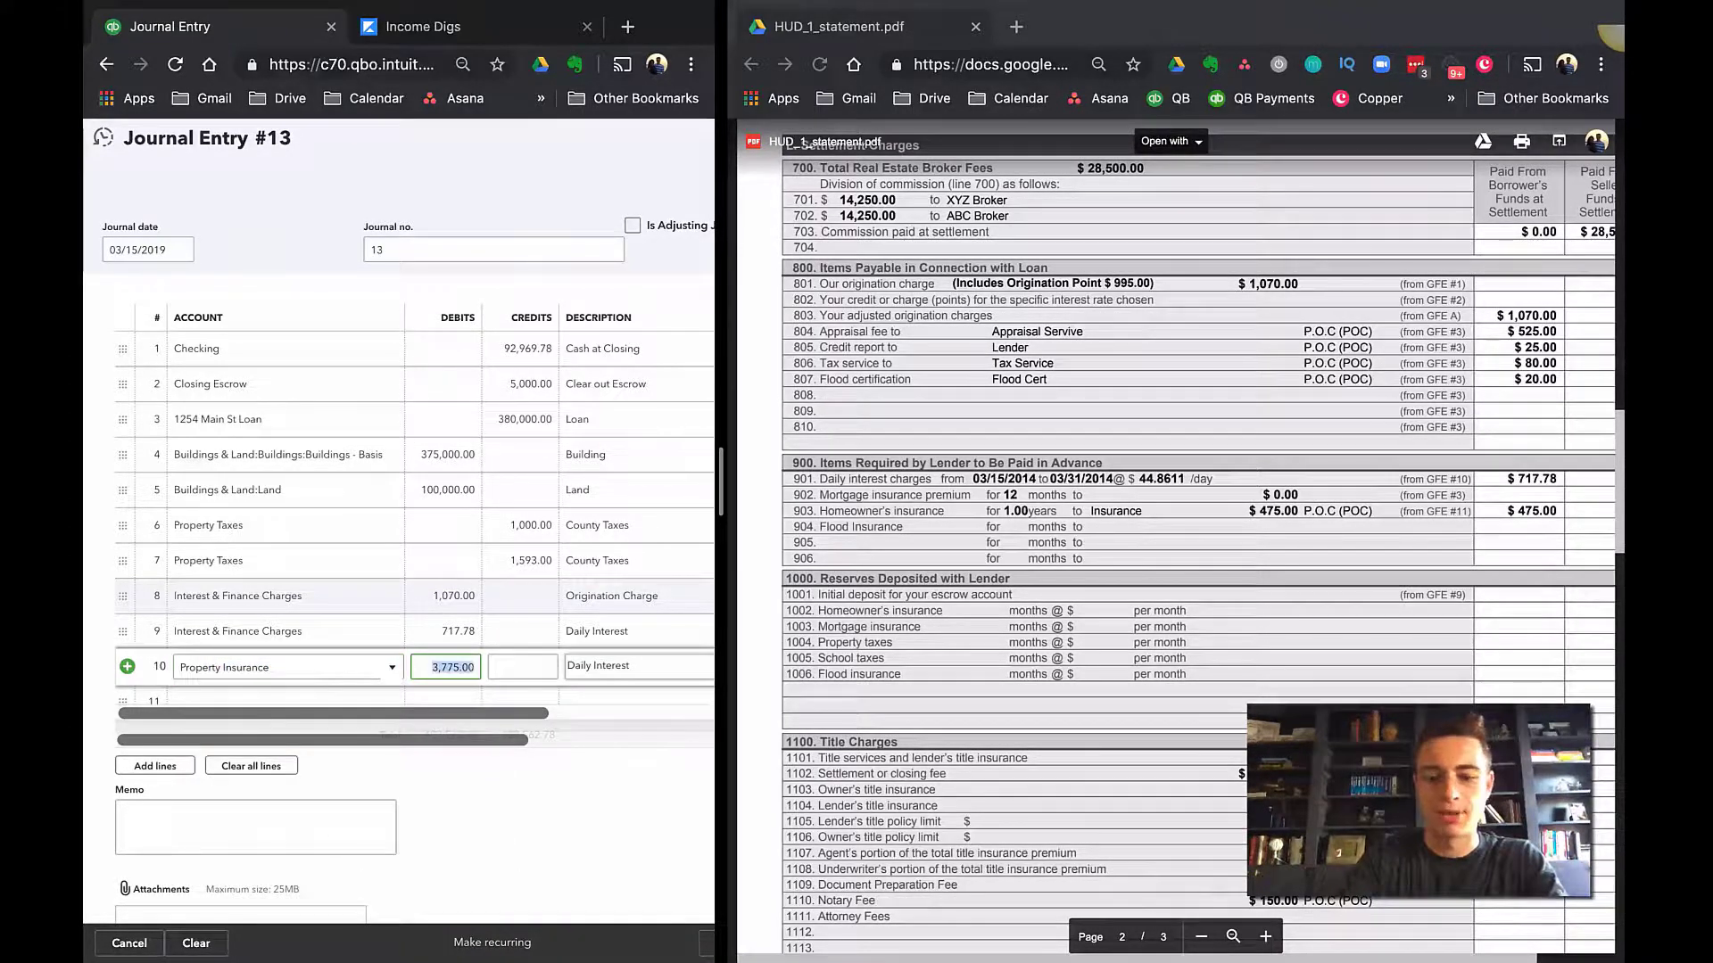
text(475)
key(Tab)
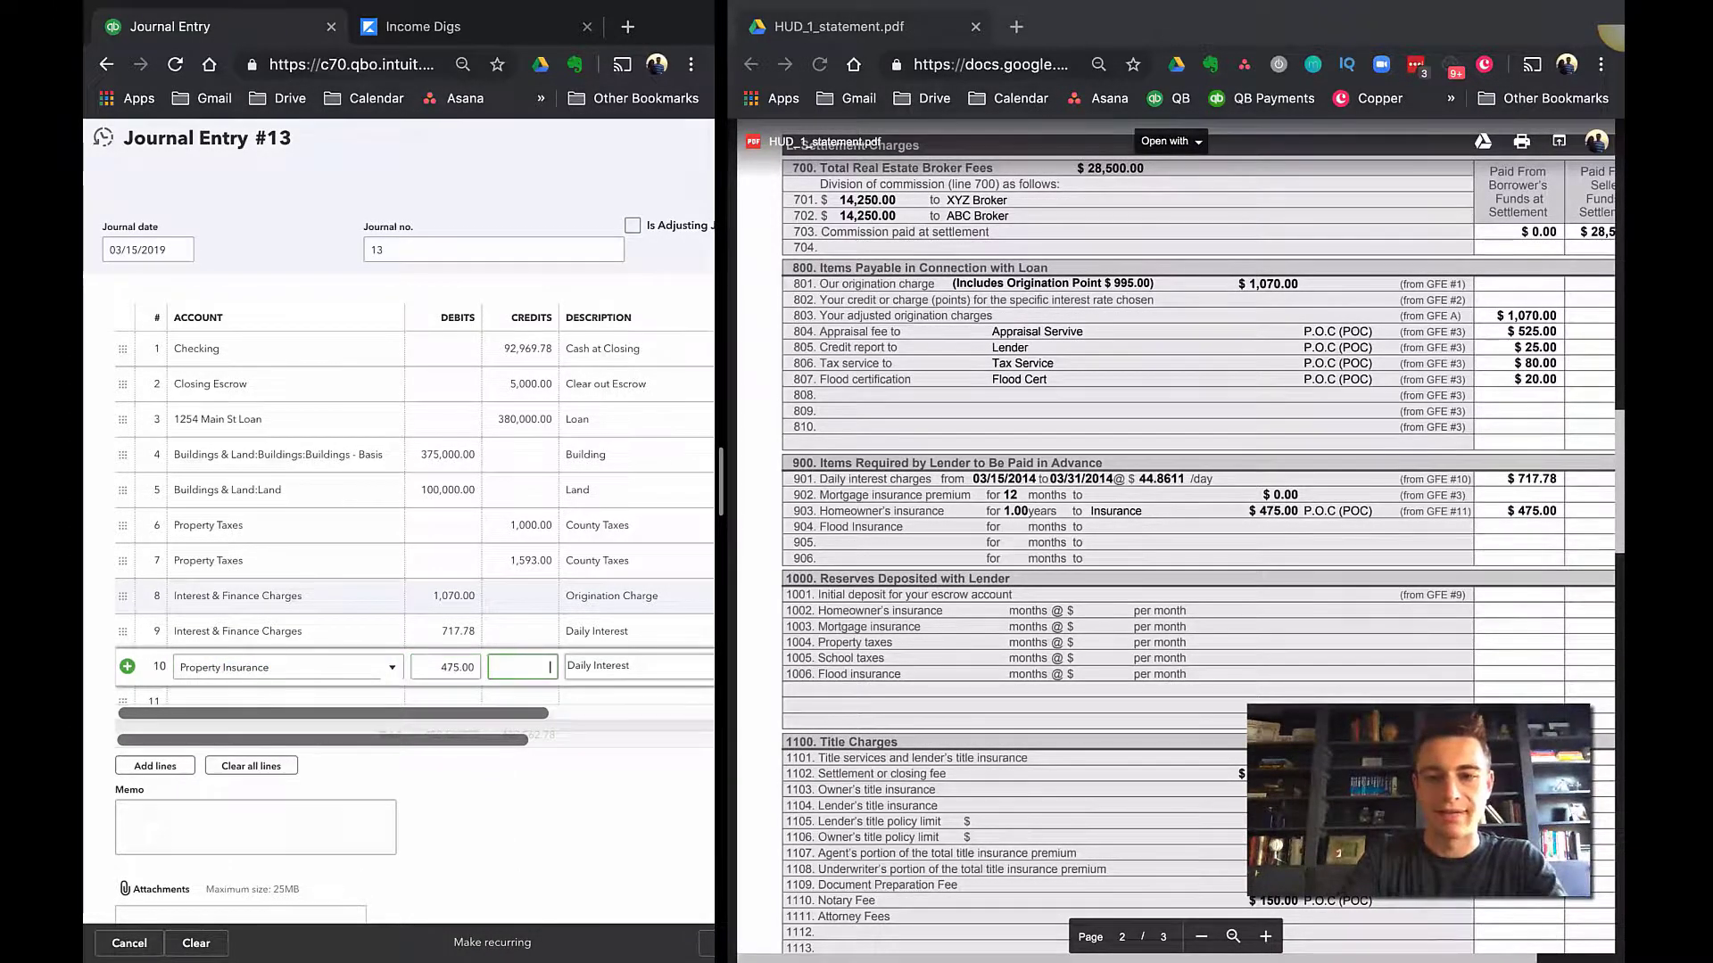
key(Tab)
text(Pro)
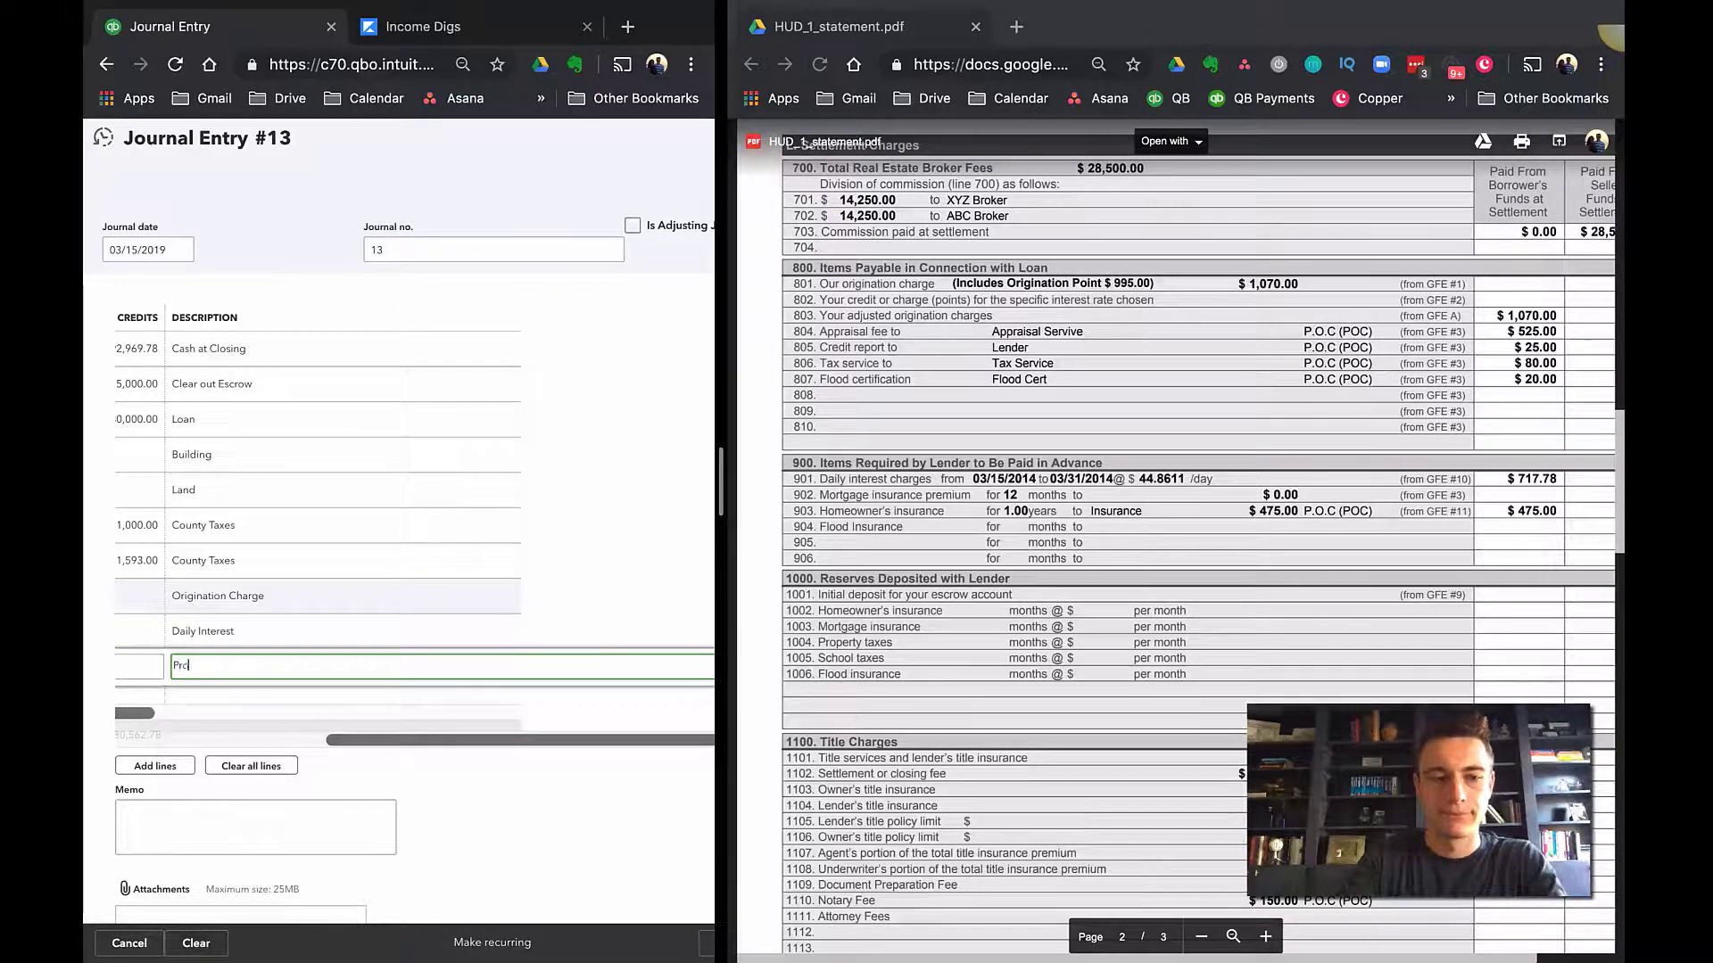
text(perty Insurance)
key(Tab)
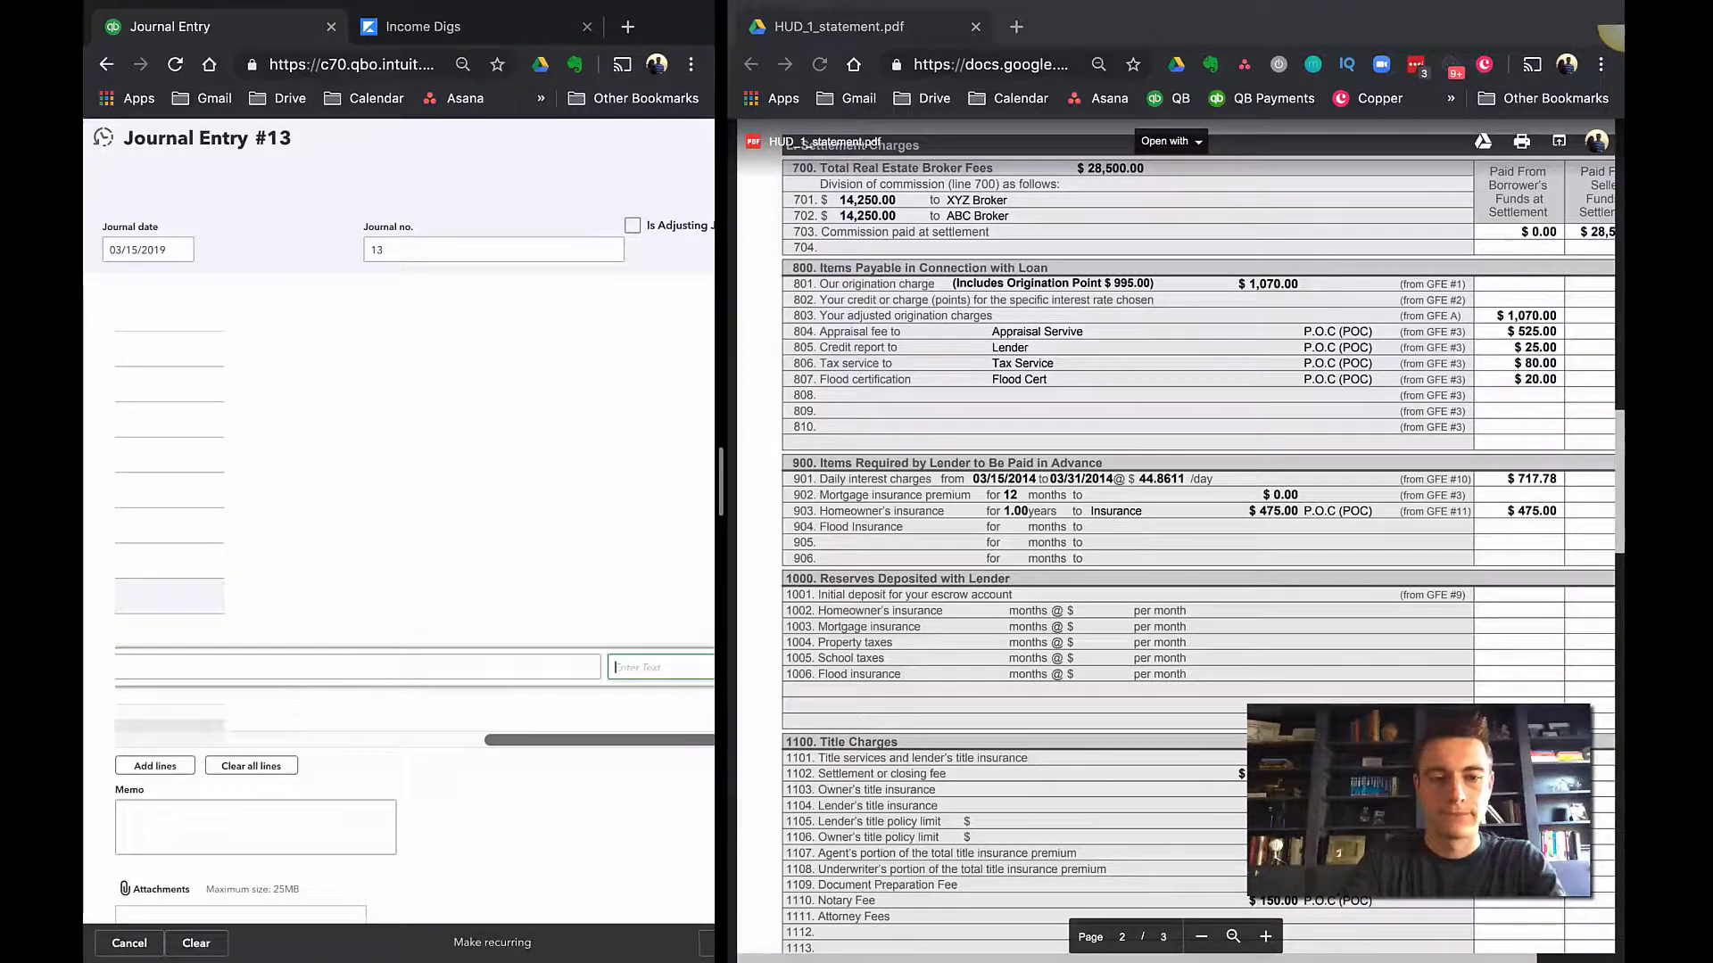
key(Tab)
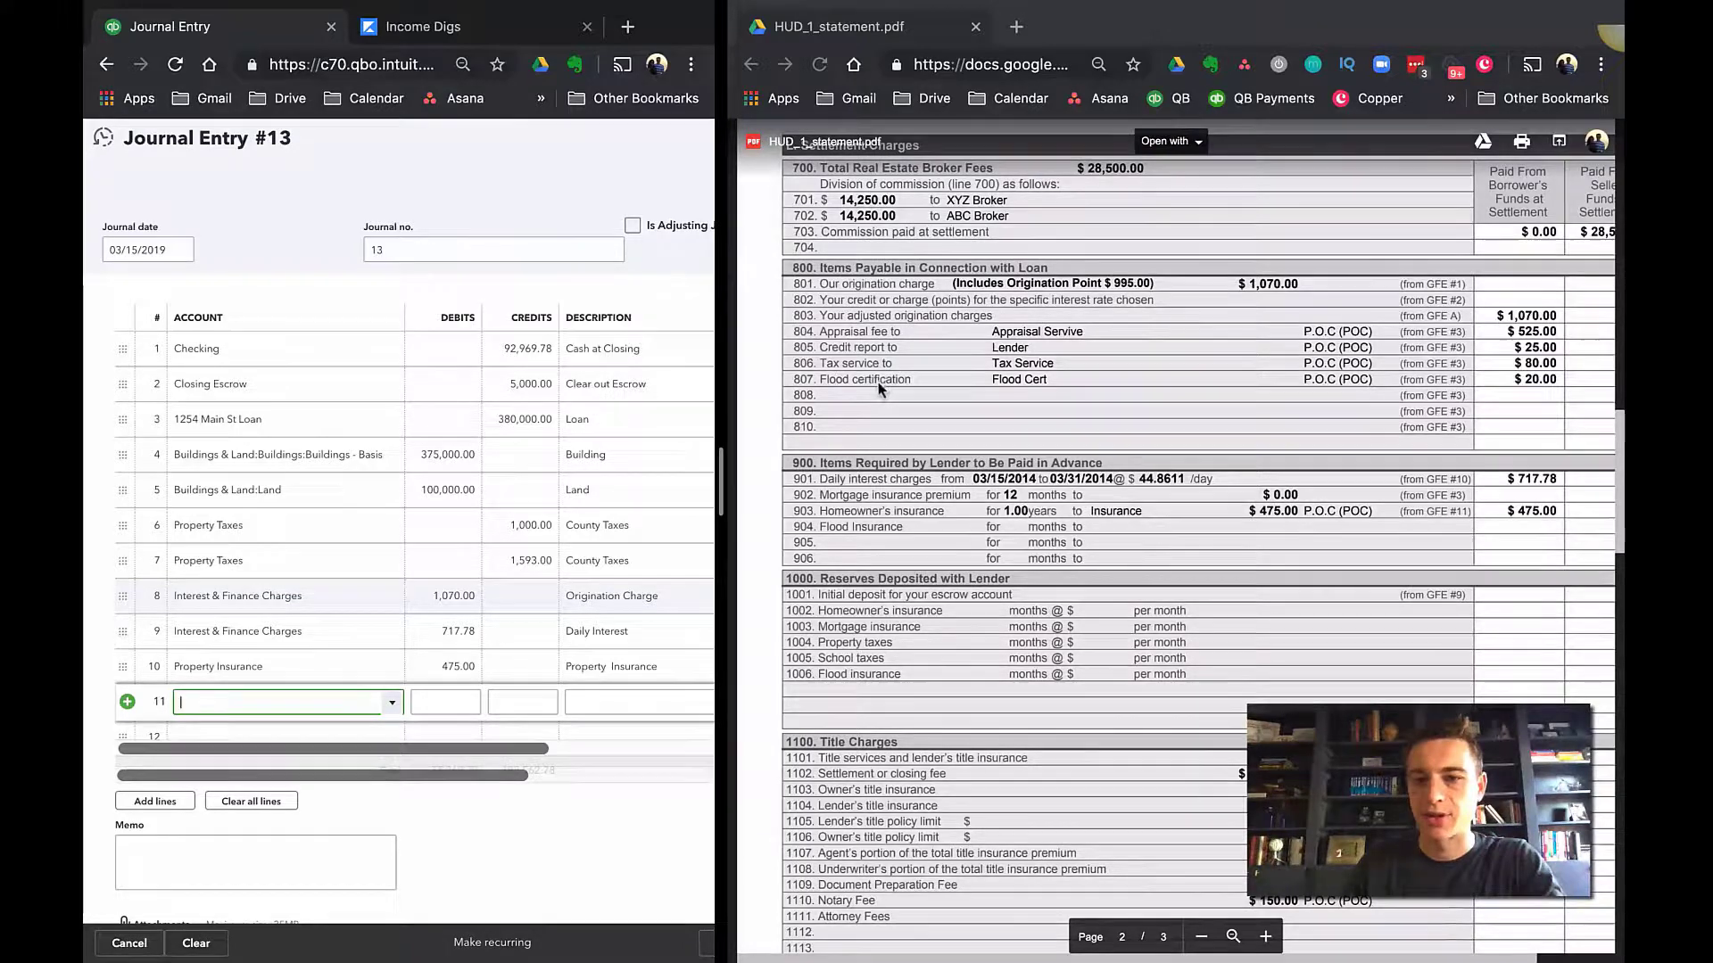
- Scroll the HUD-1 PDF to show lines 700–702 for the amortized closing costs
scroll(1202, 536, down, 1)
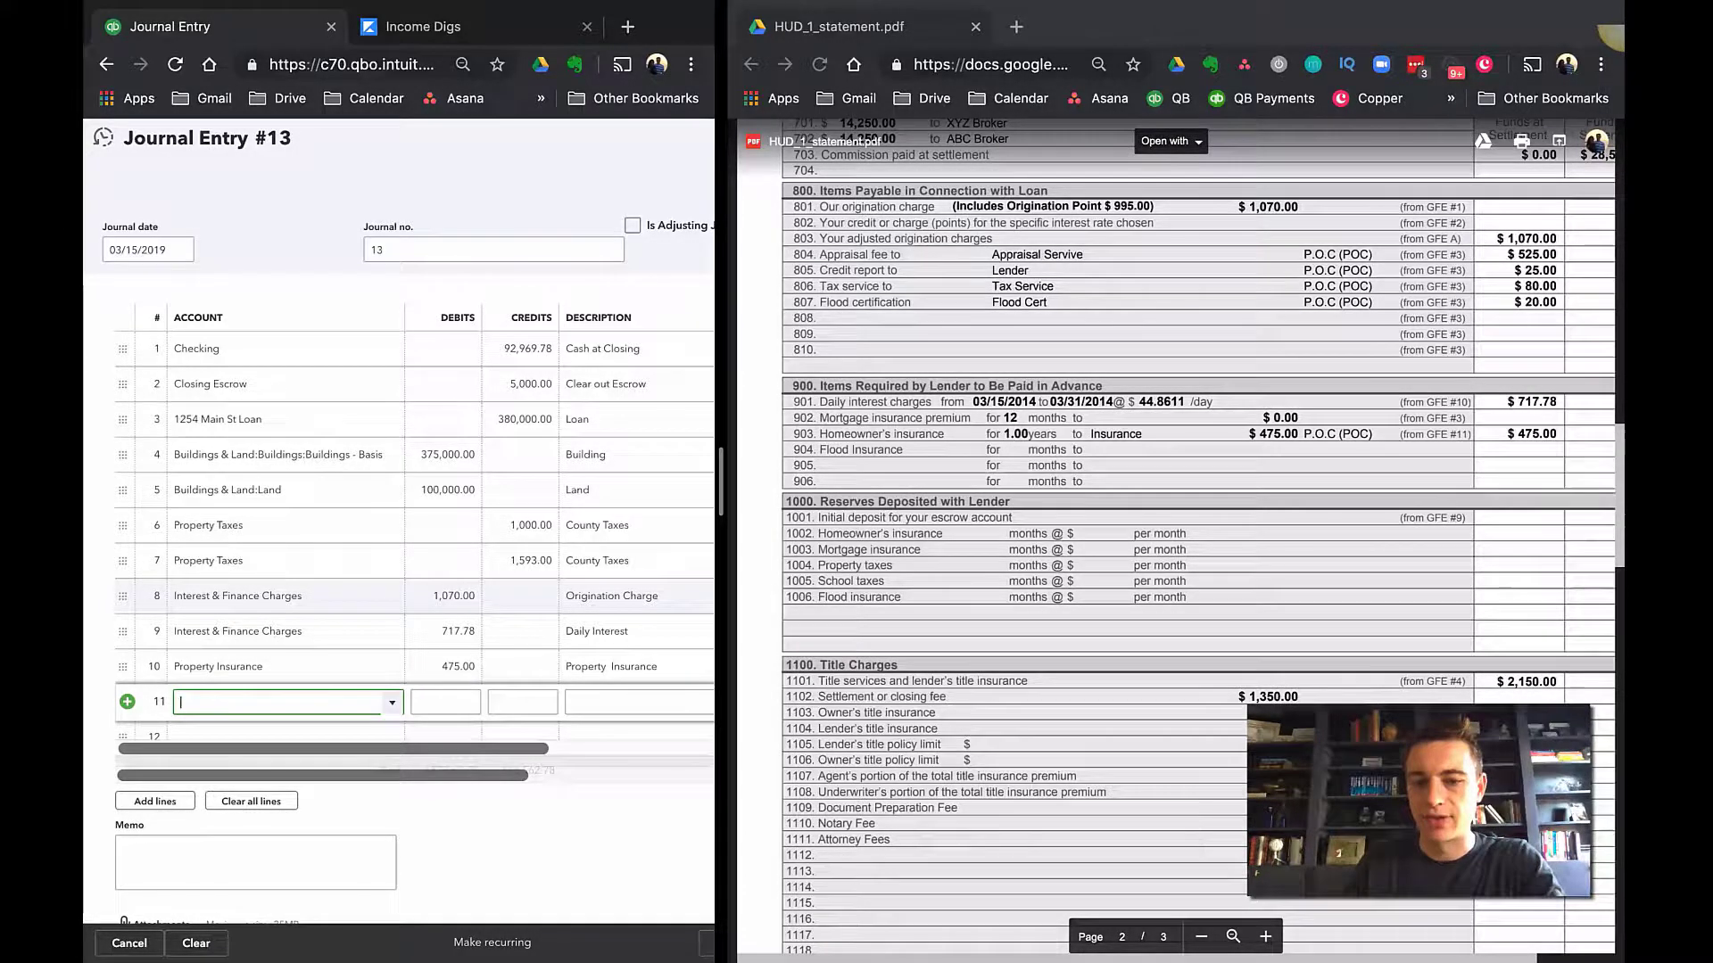
scroll(1481, 154, up, 1)
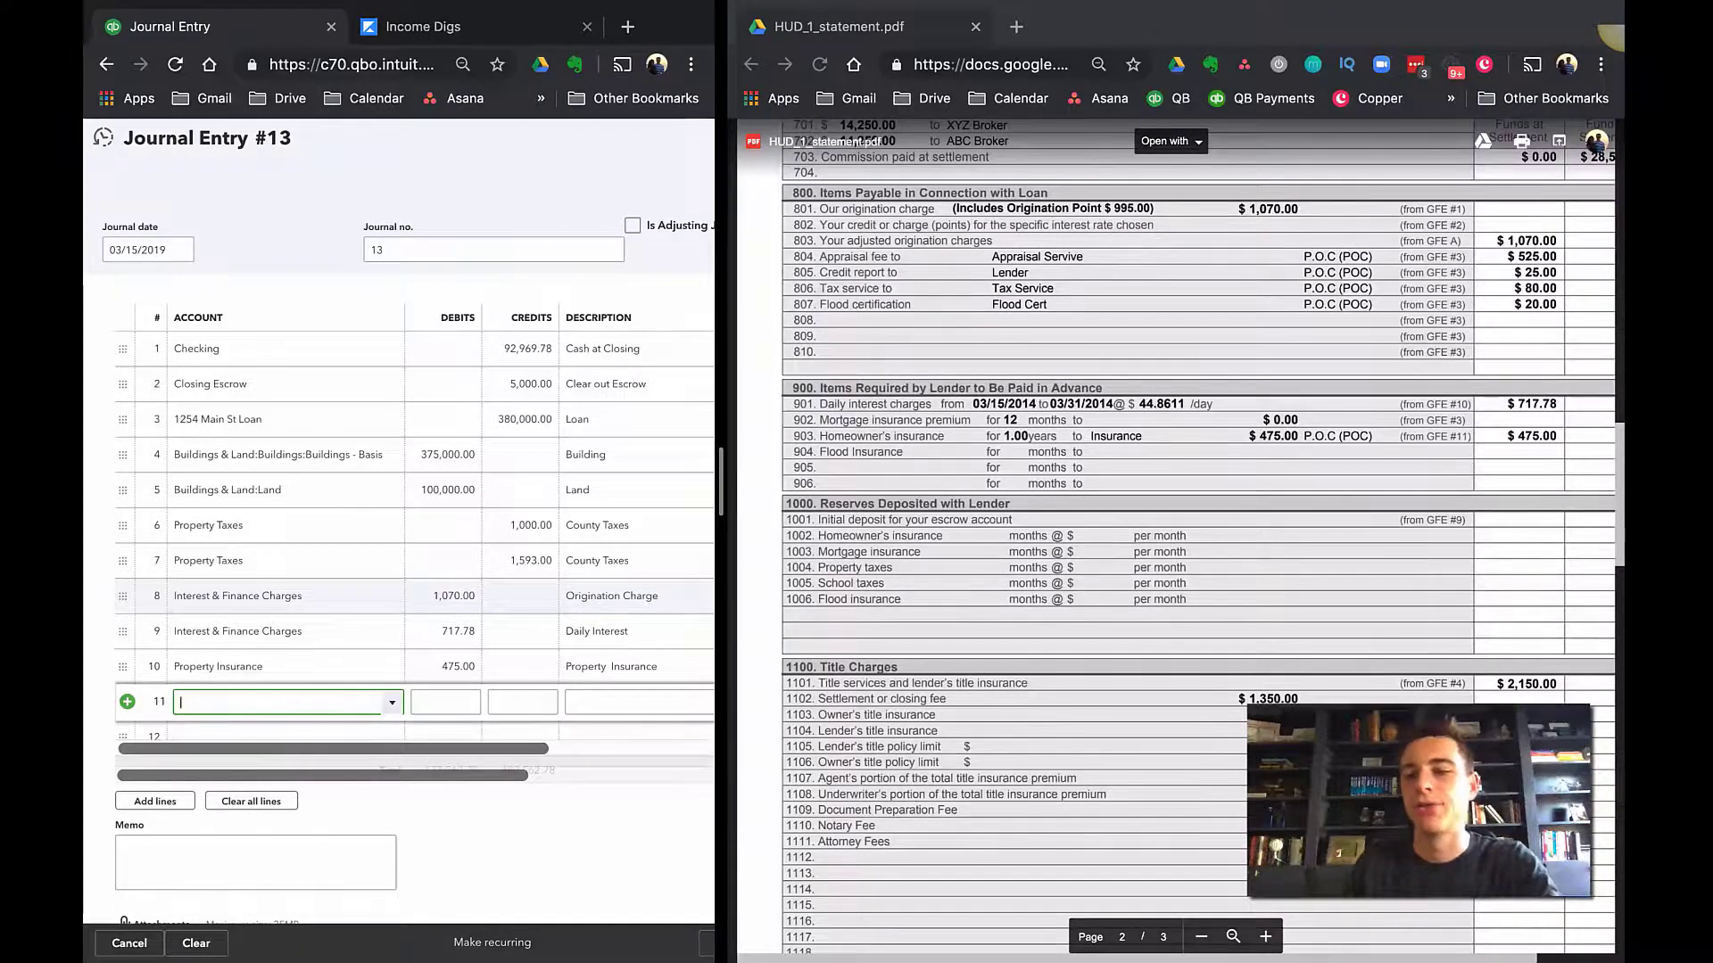
scroll(1481, 154, down, 1)
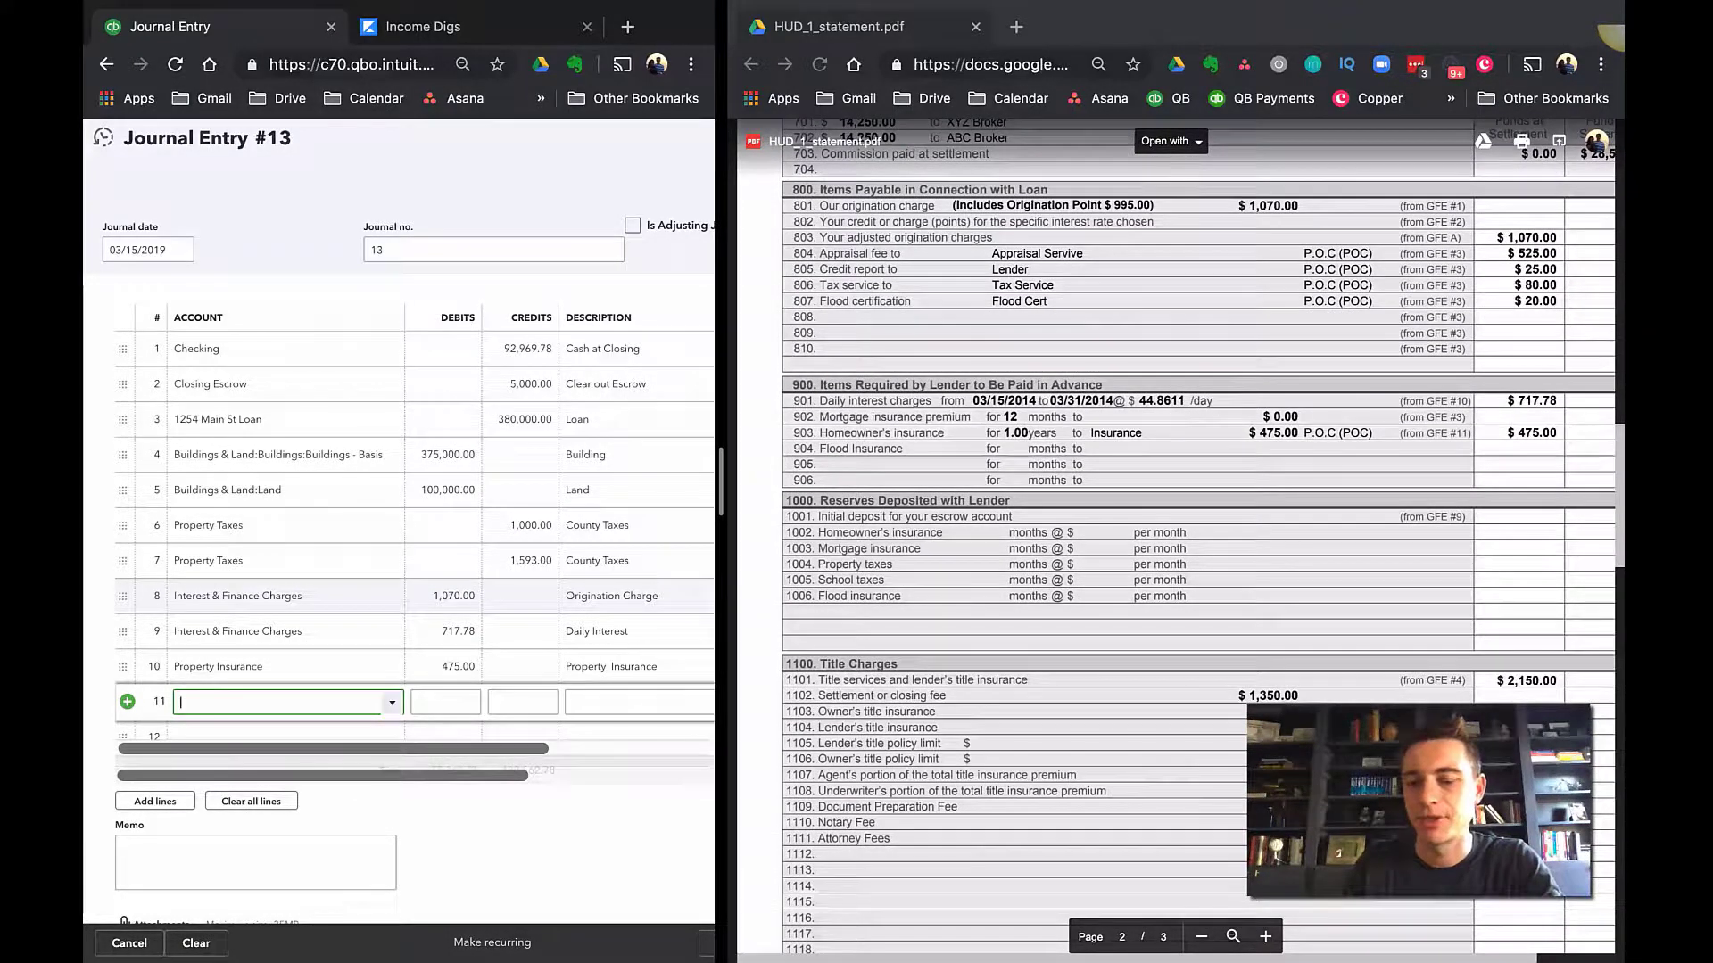
scroll(1315, 696, up, 1)
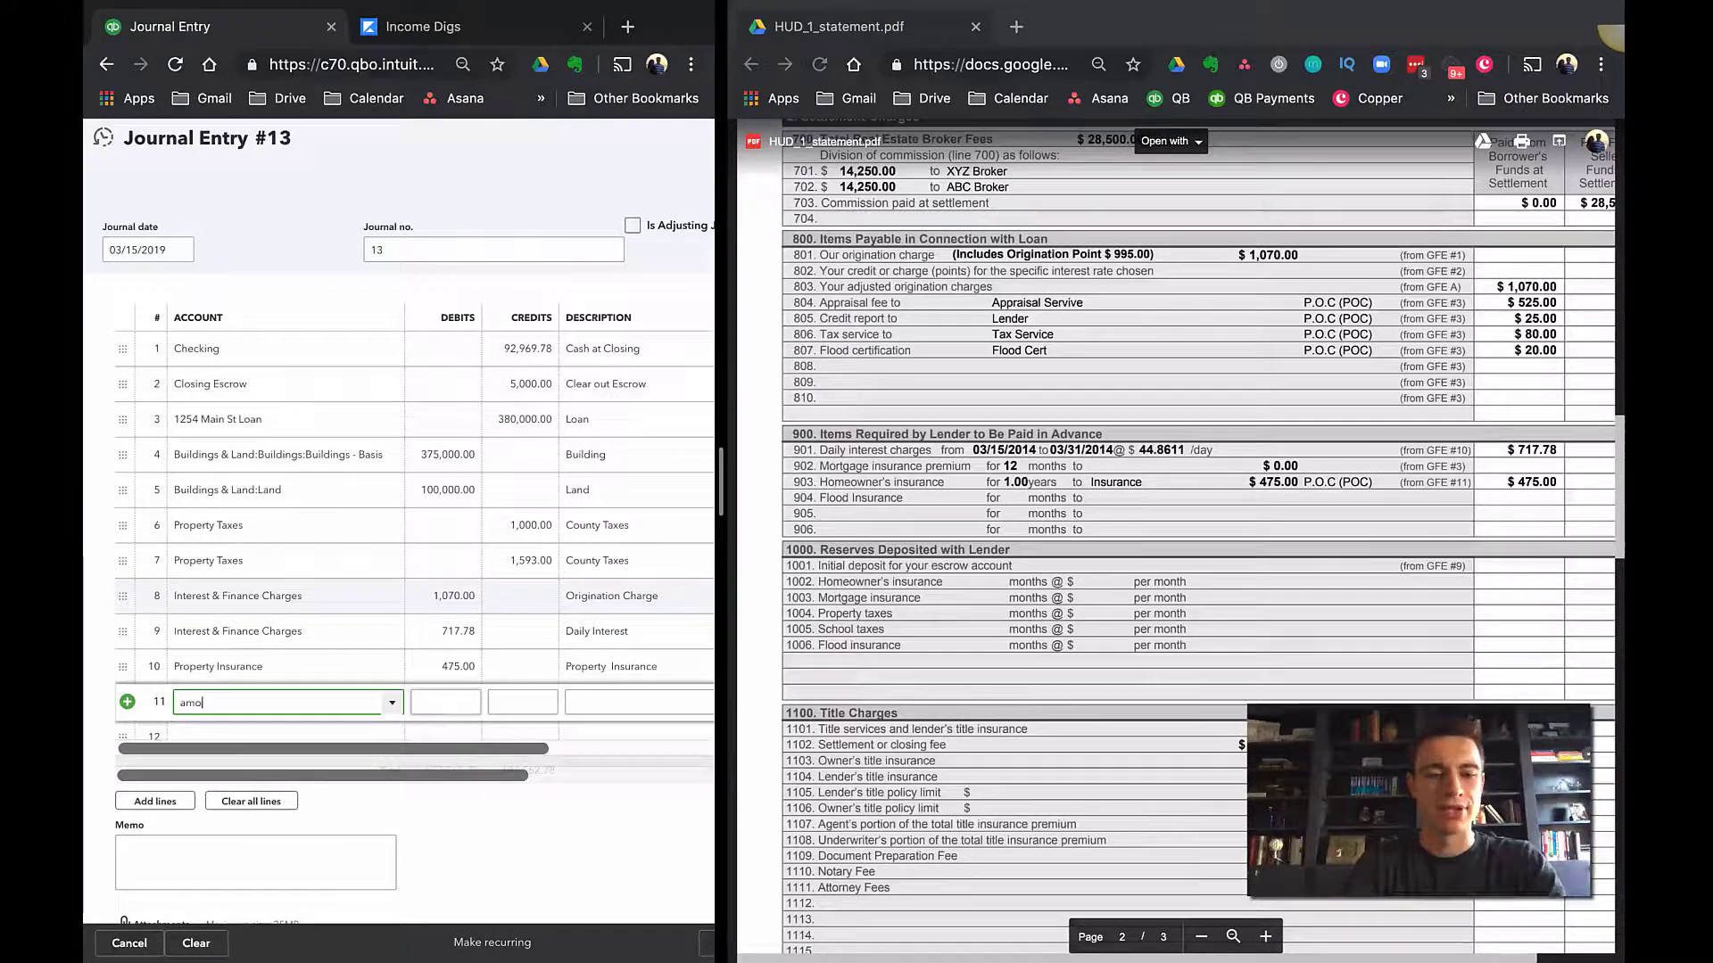
- Set line 11 to Amortized Closing Costs - Basis with a summed 2,650.00 debit
text(rt)
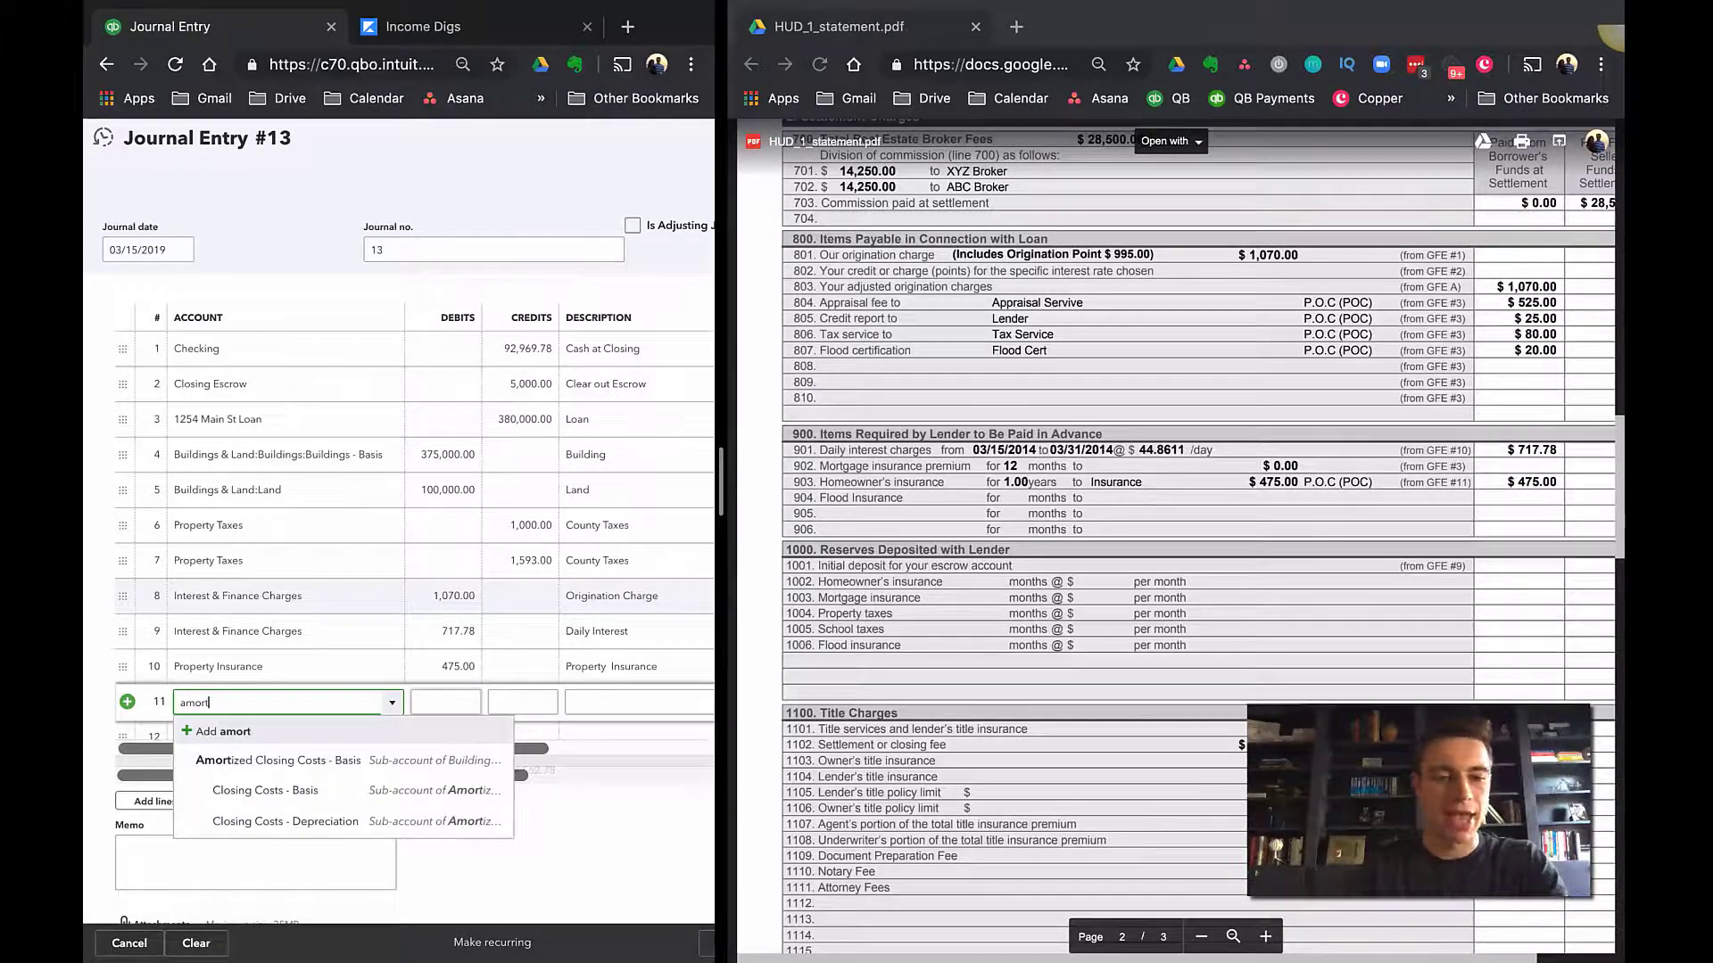
click(296, 805)
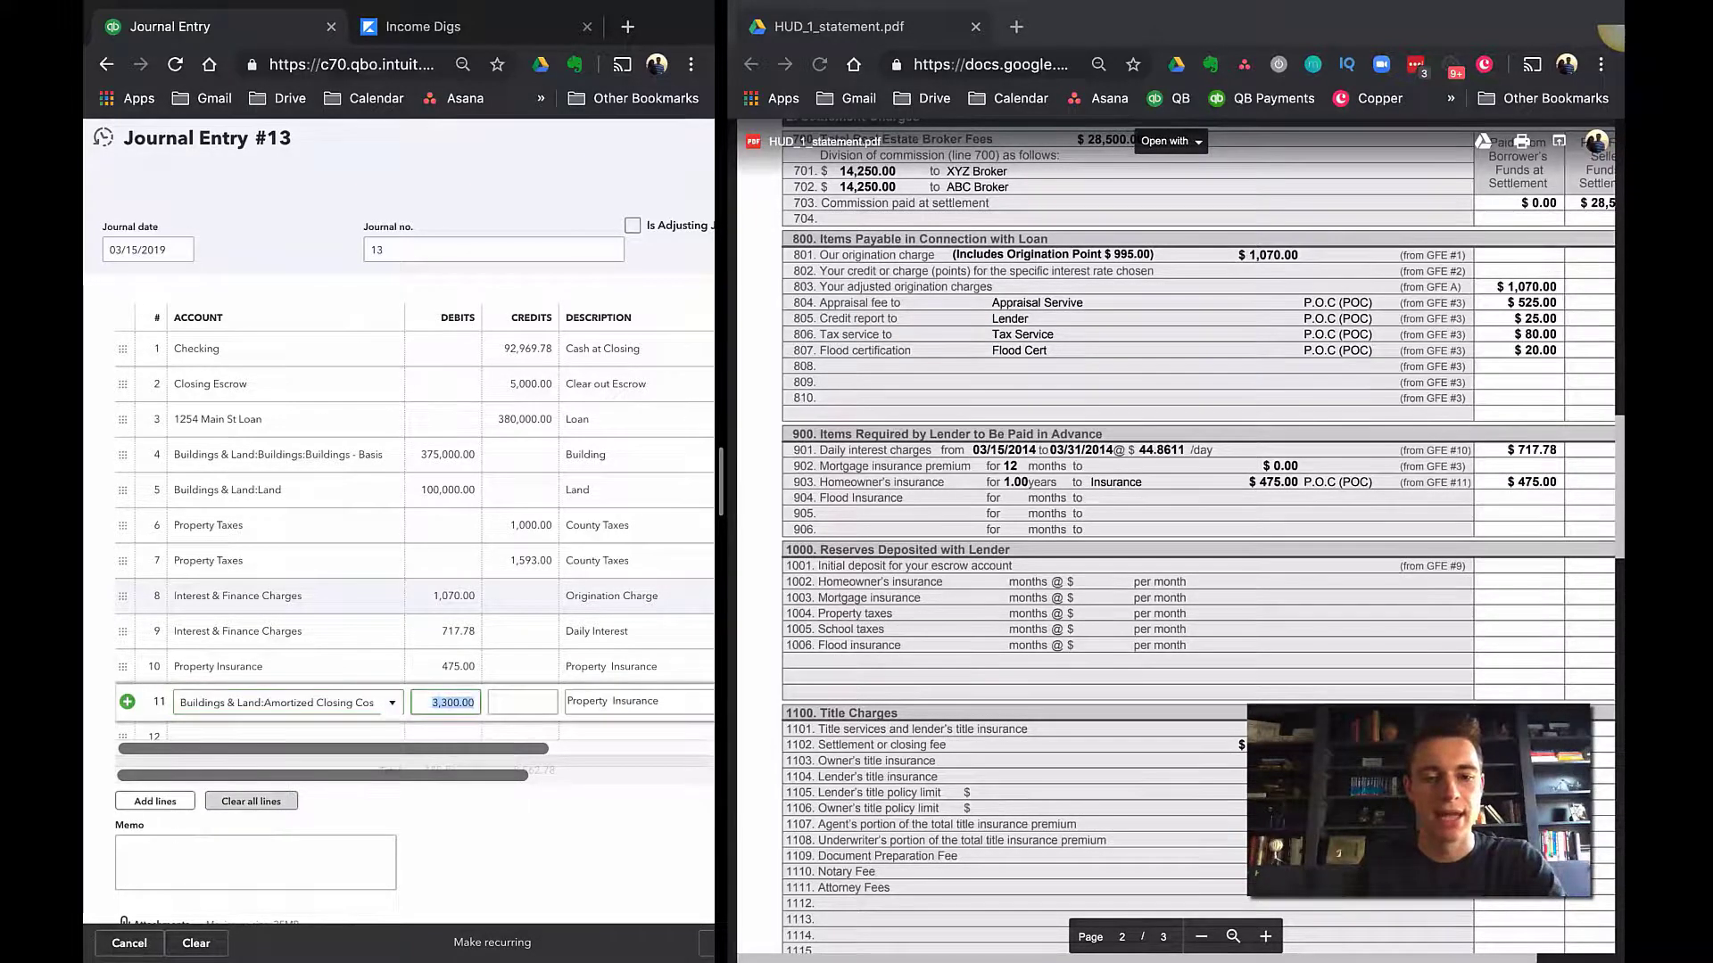
click(458, 711)
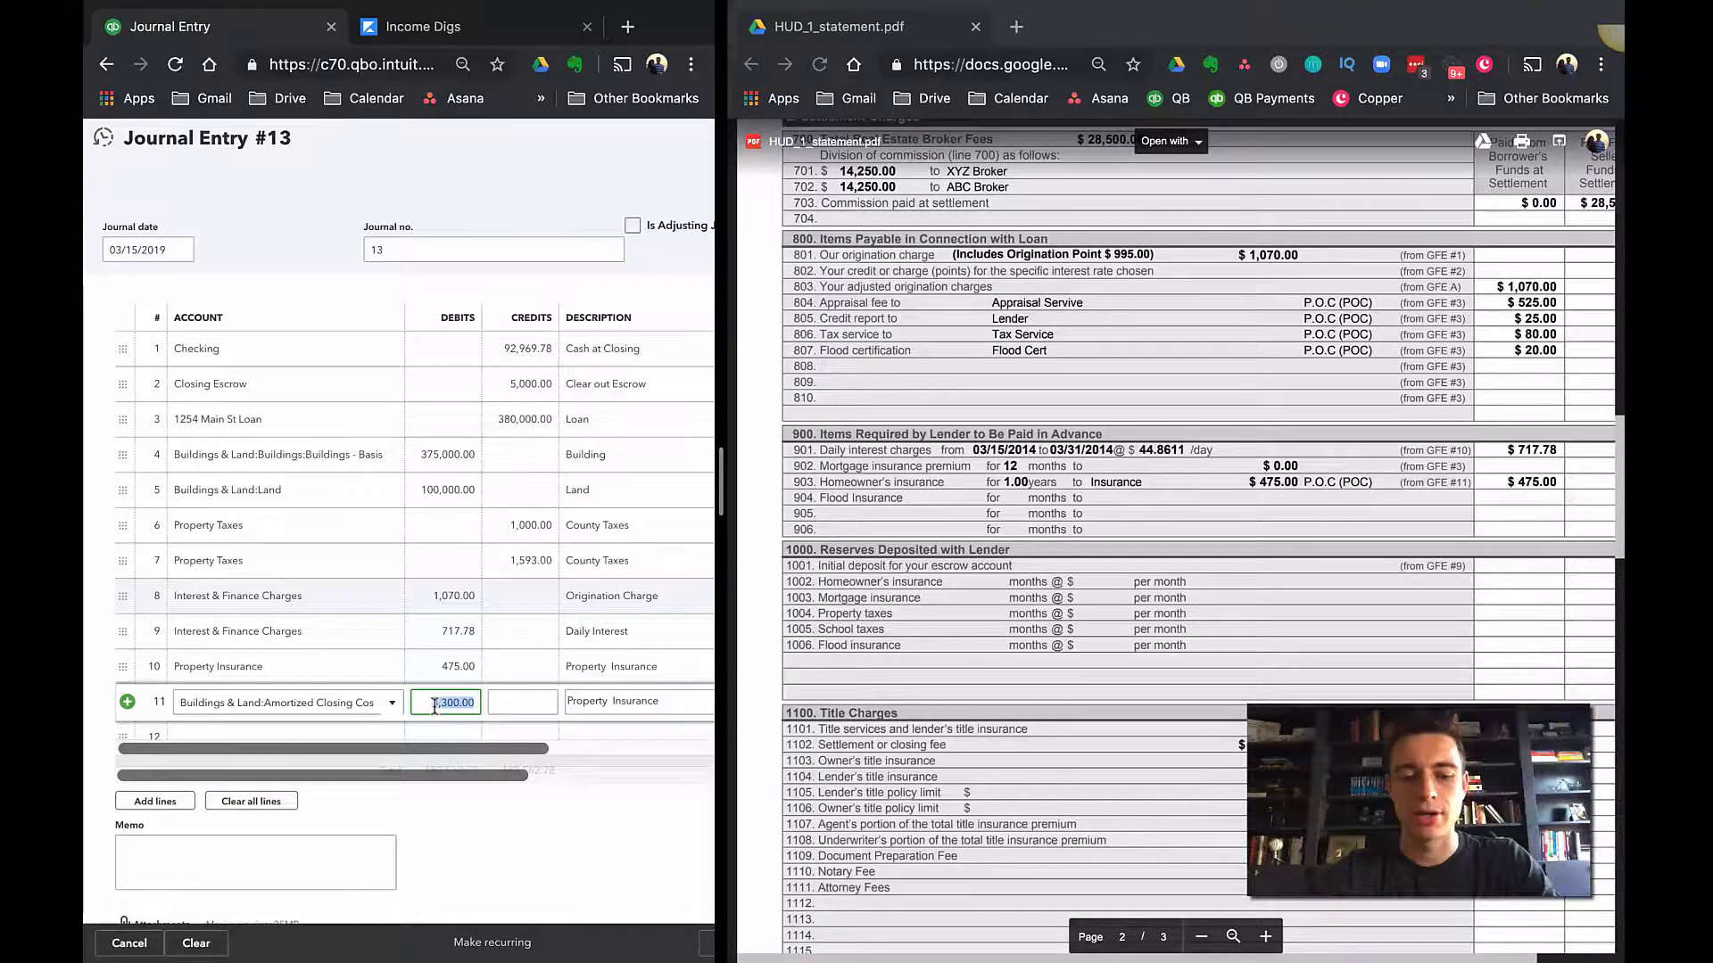
text(525)
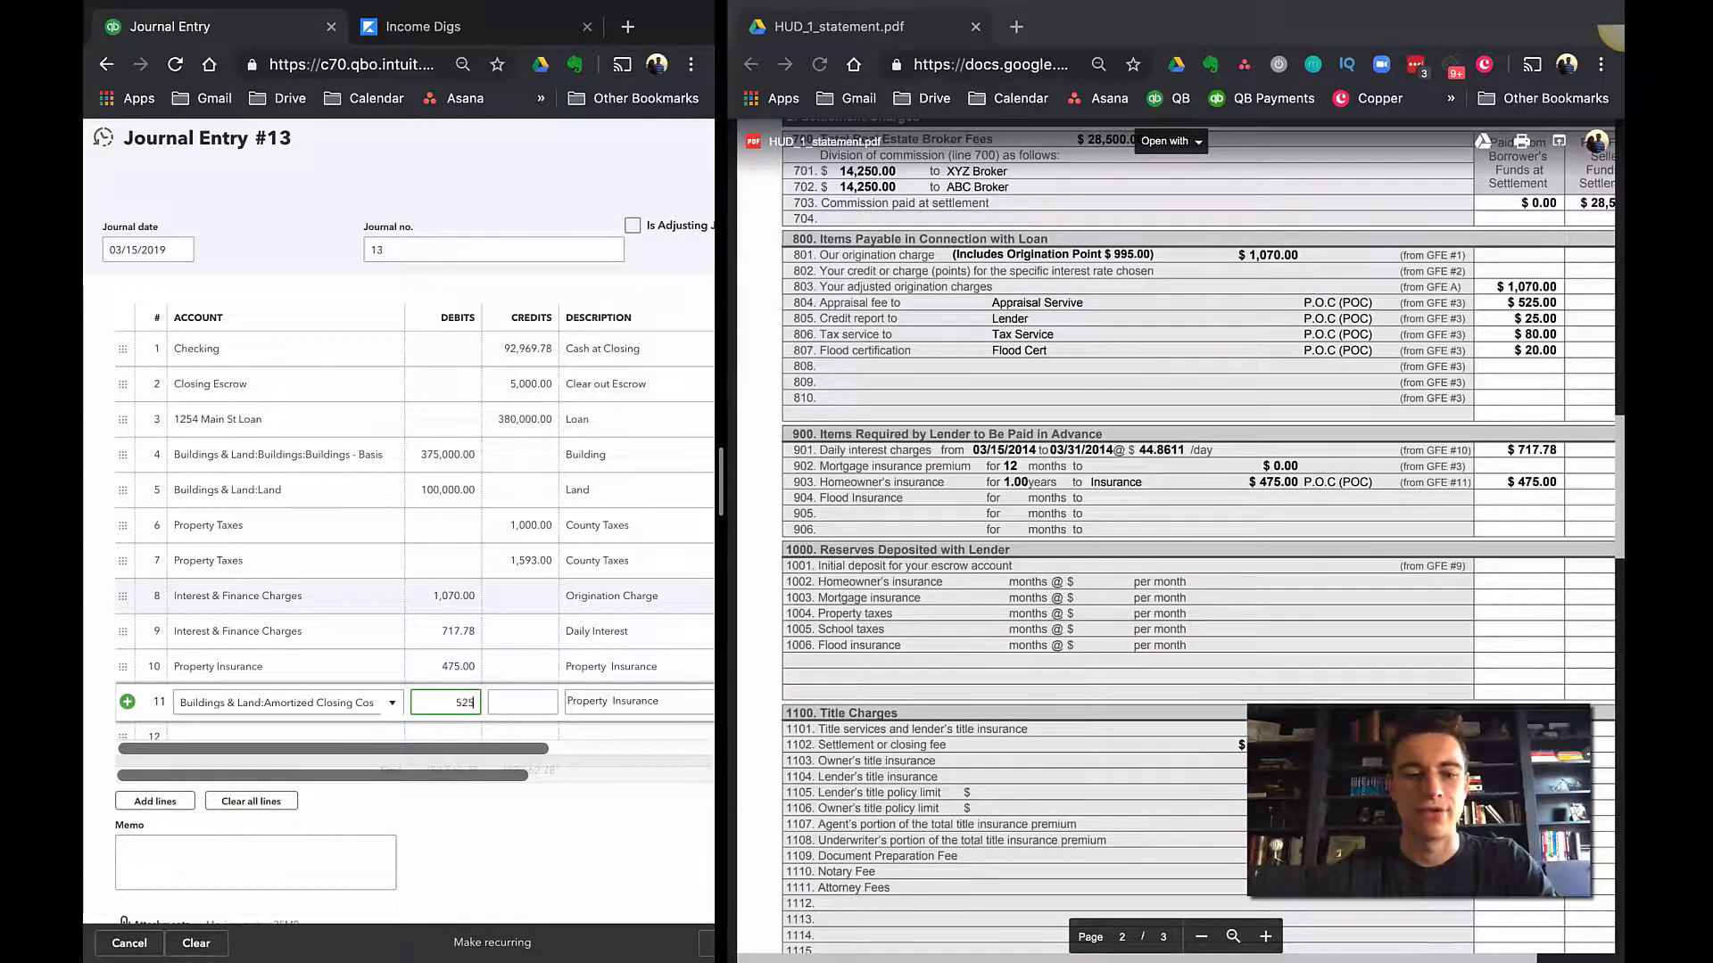
text(+)
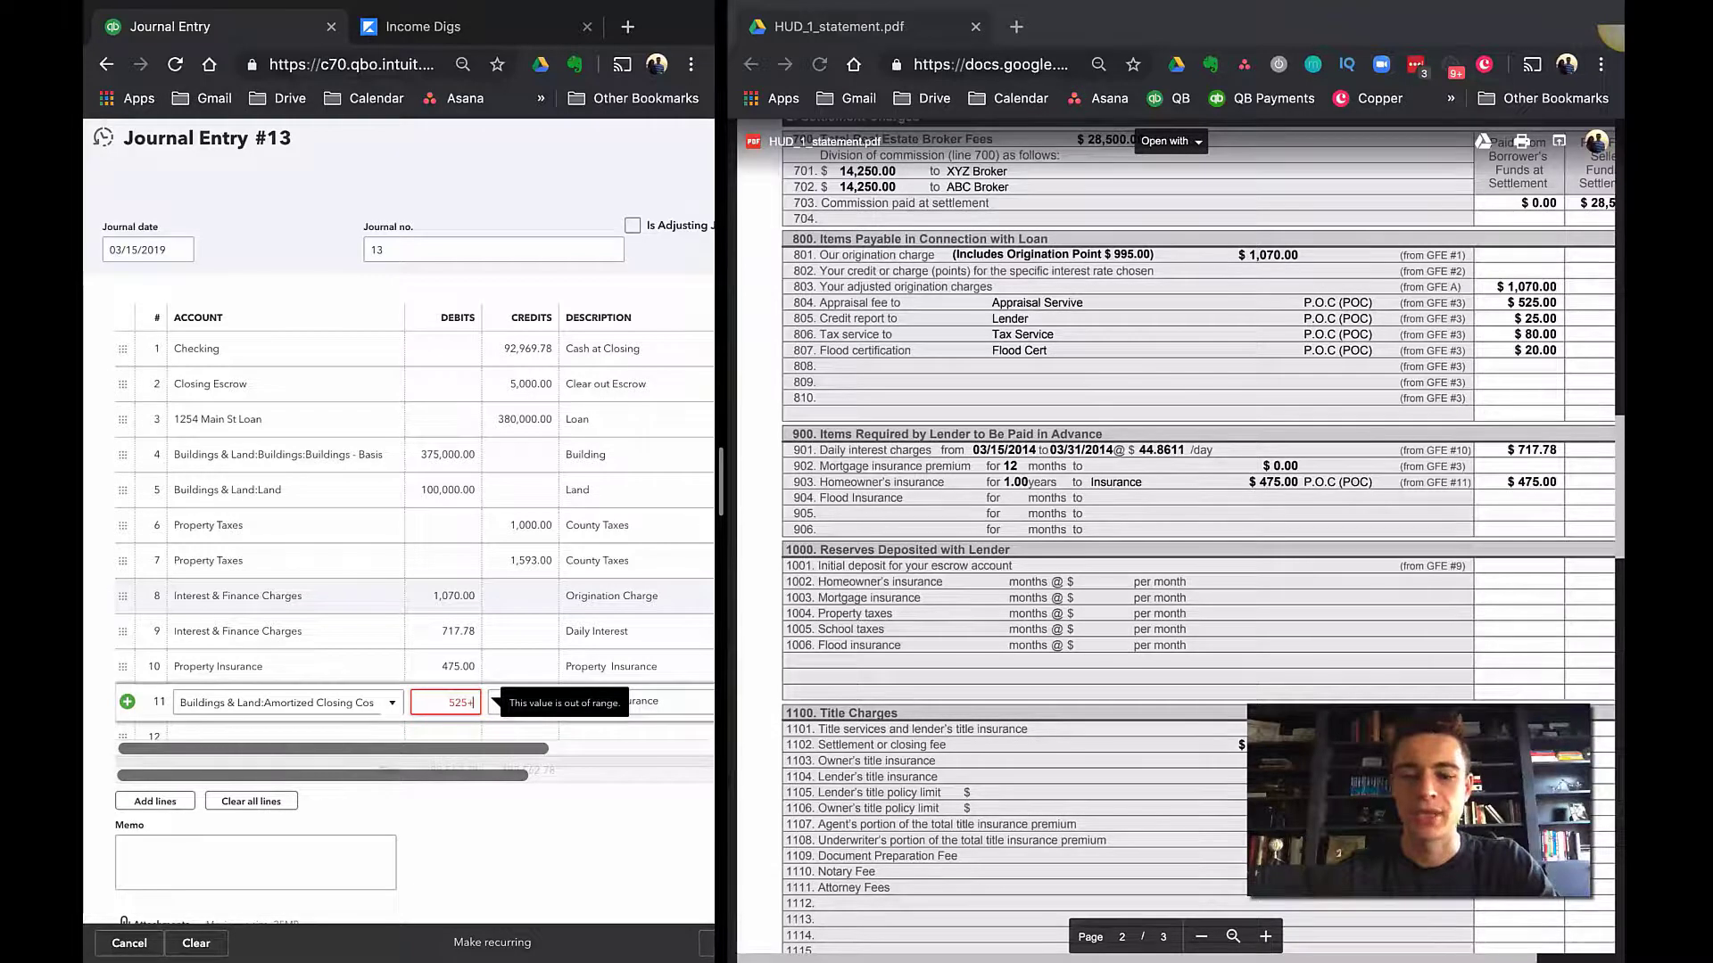
text(25)
text(+8)
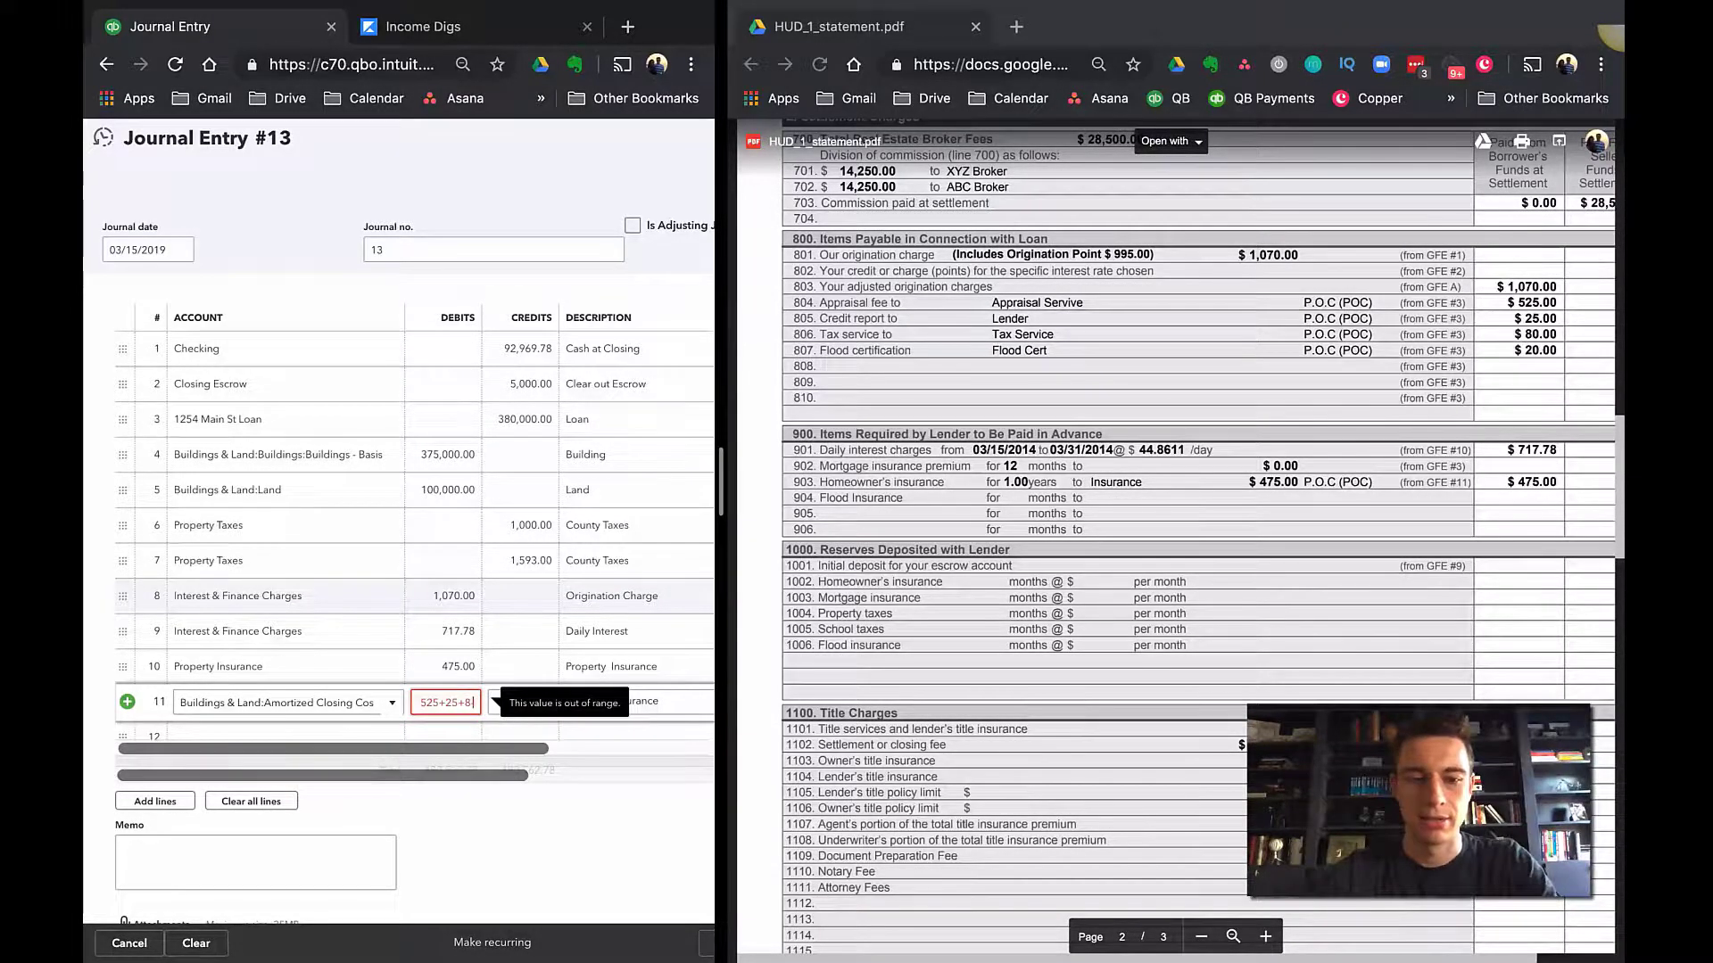
text(-0+)
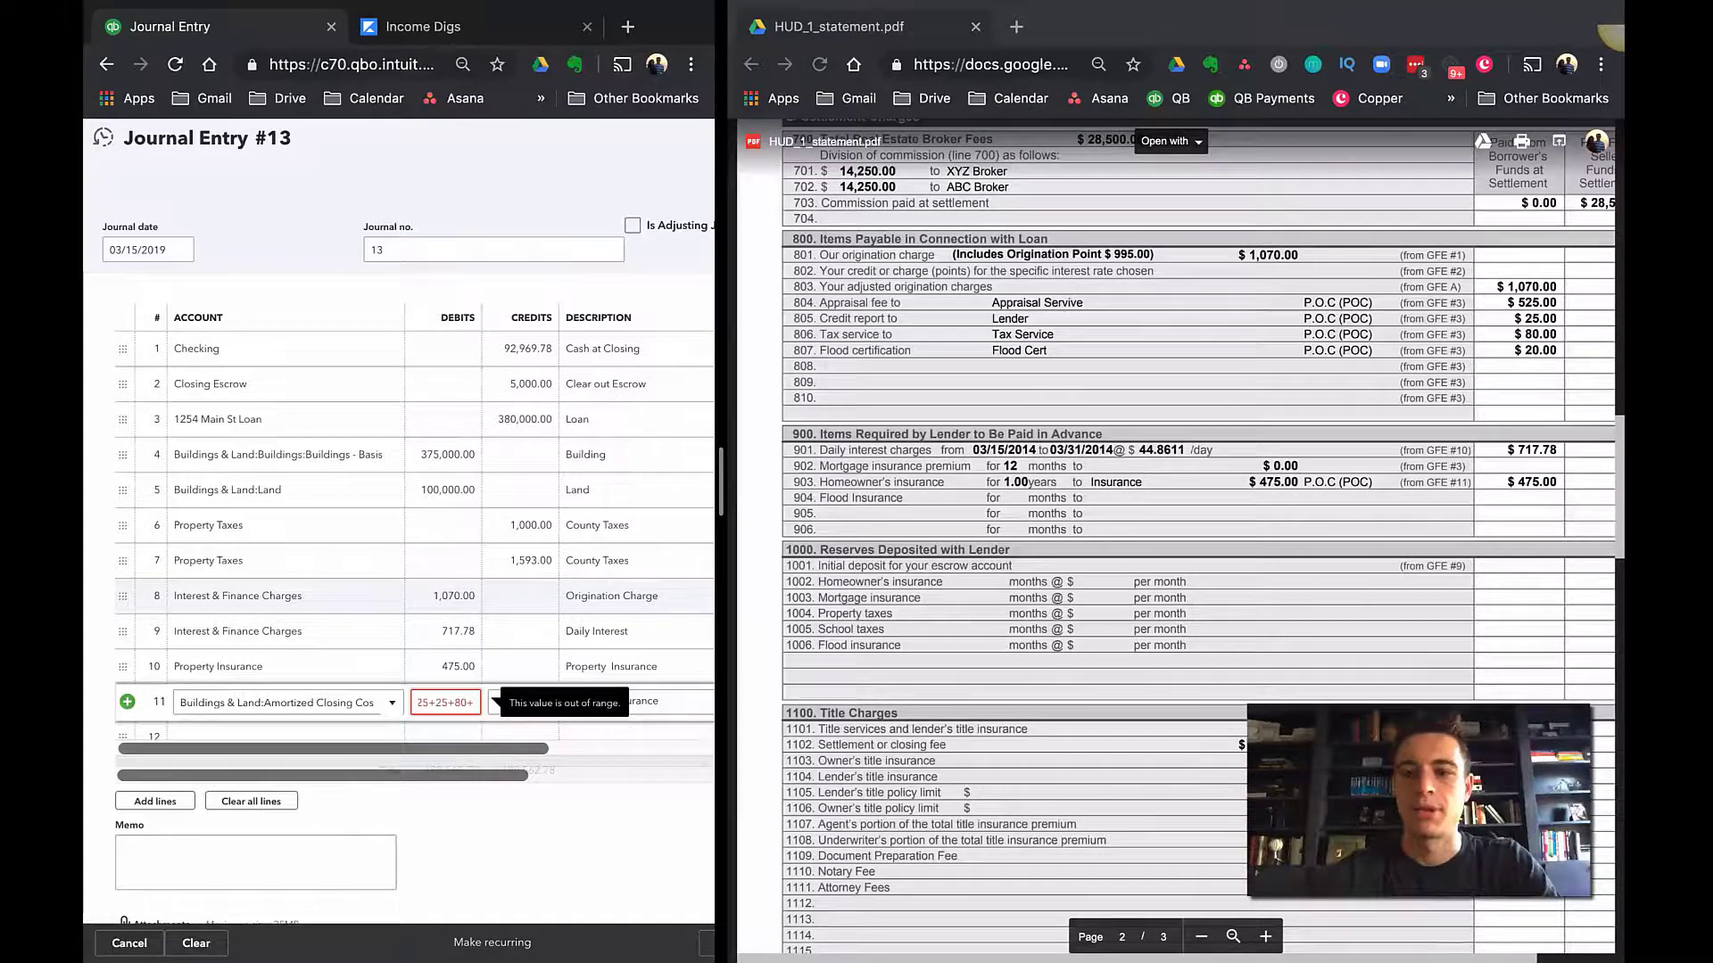
text(20+)
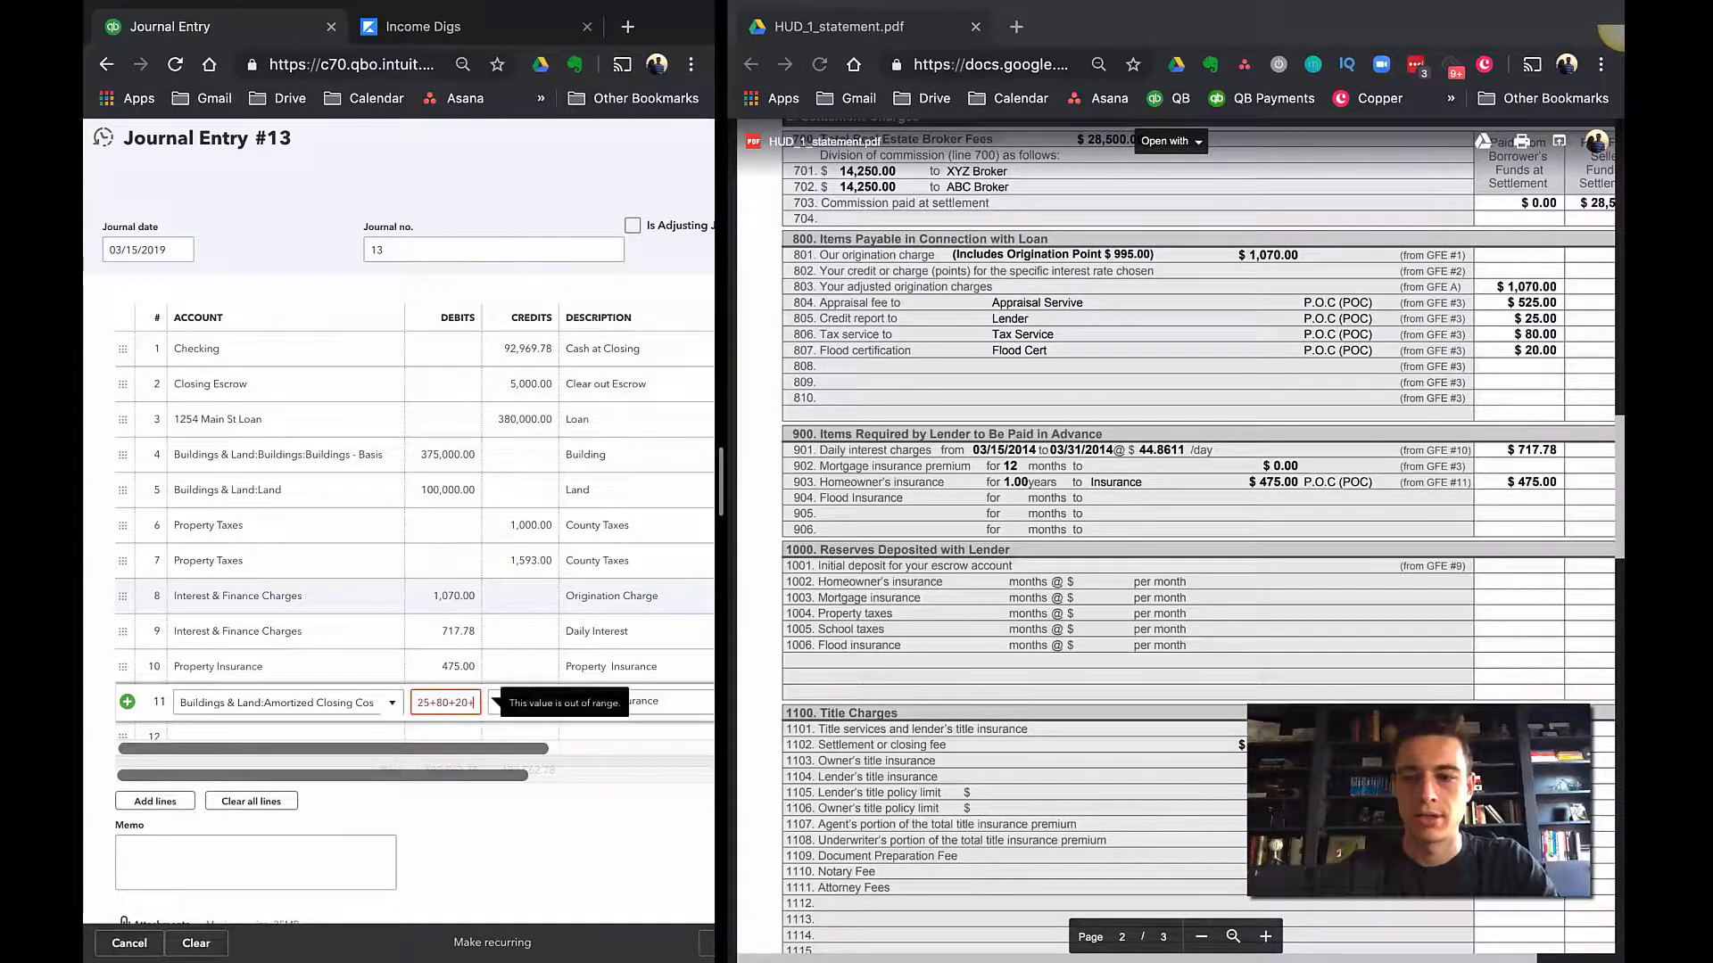
text(1350)
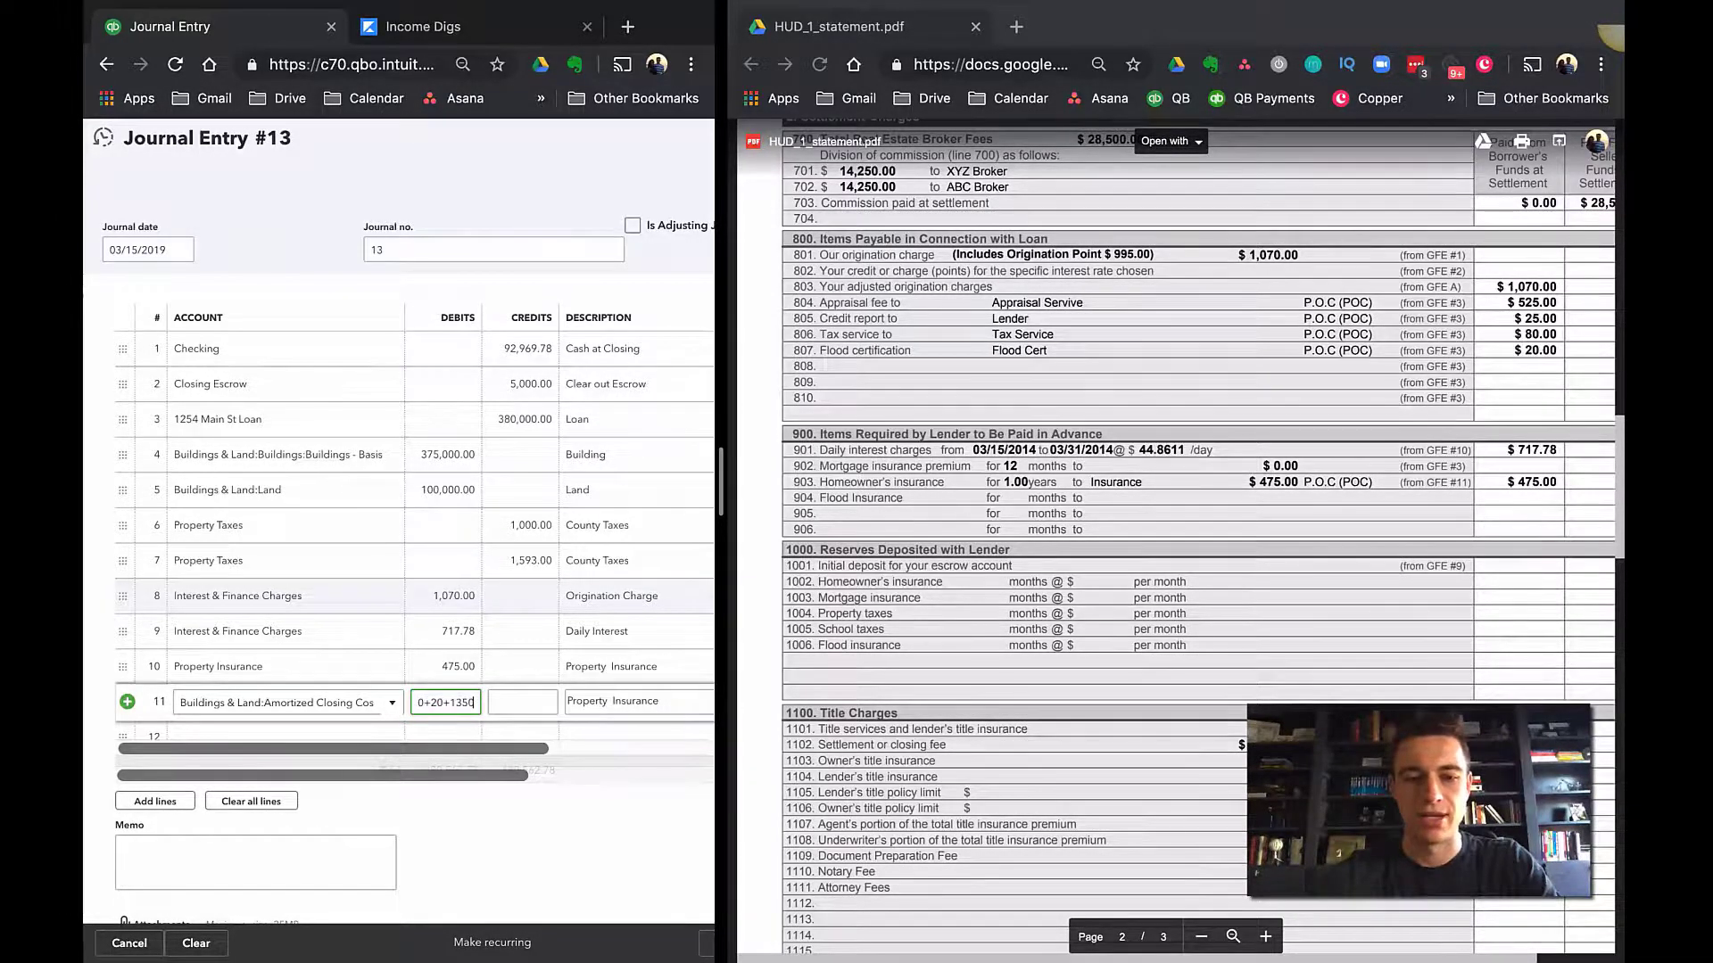
text(+650)
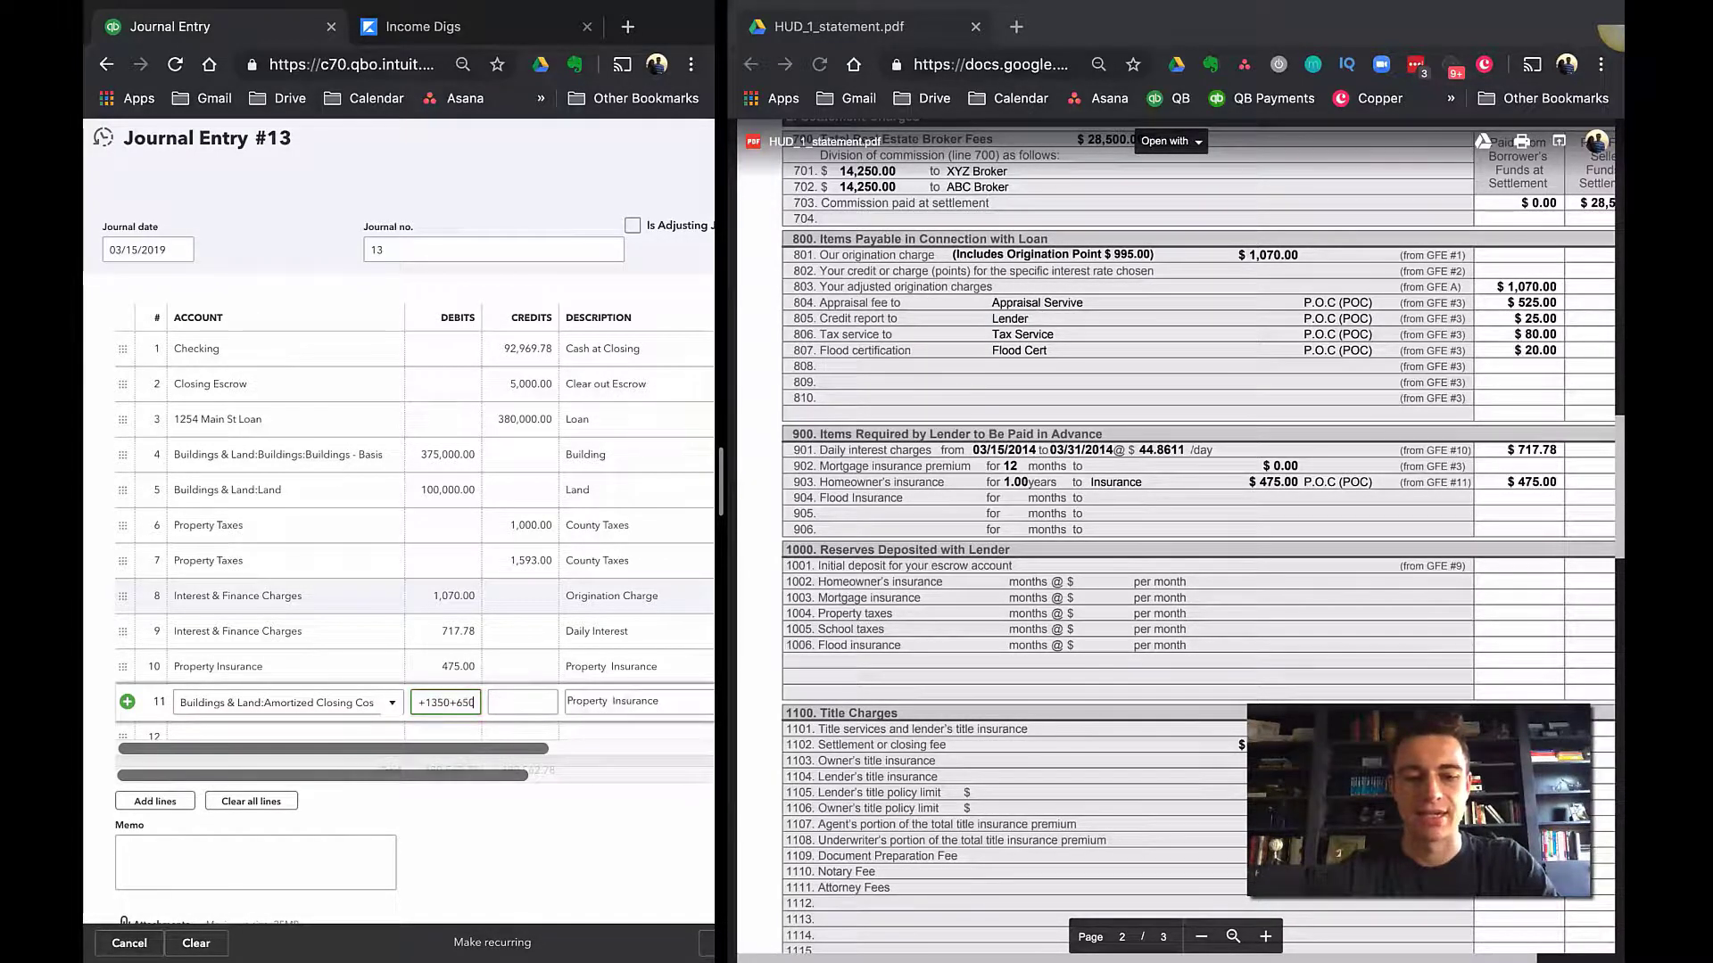
key(Tab)
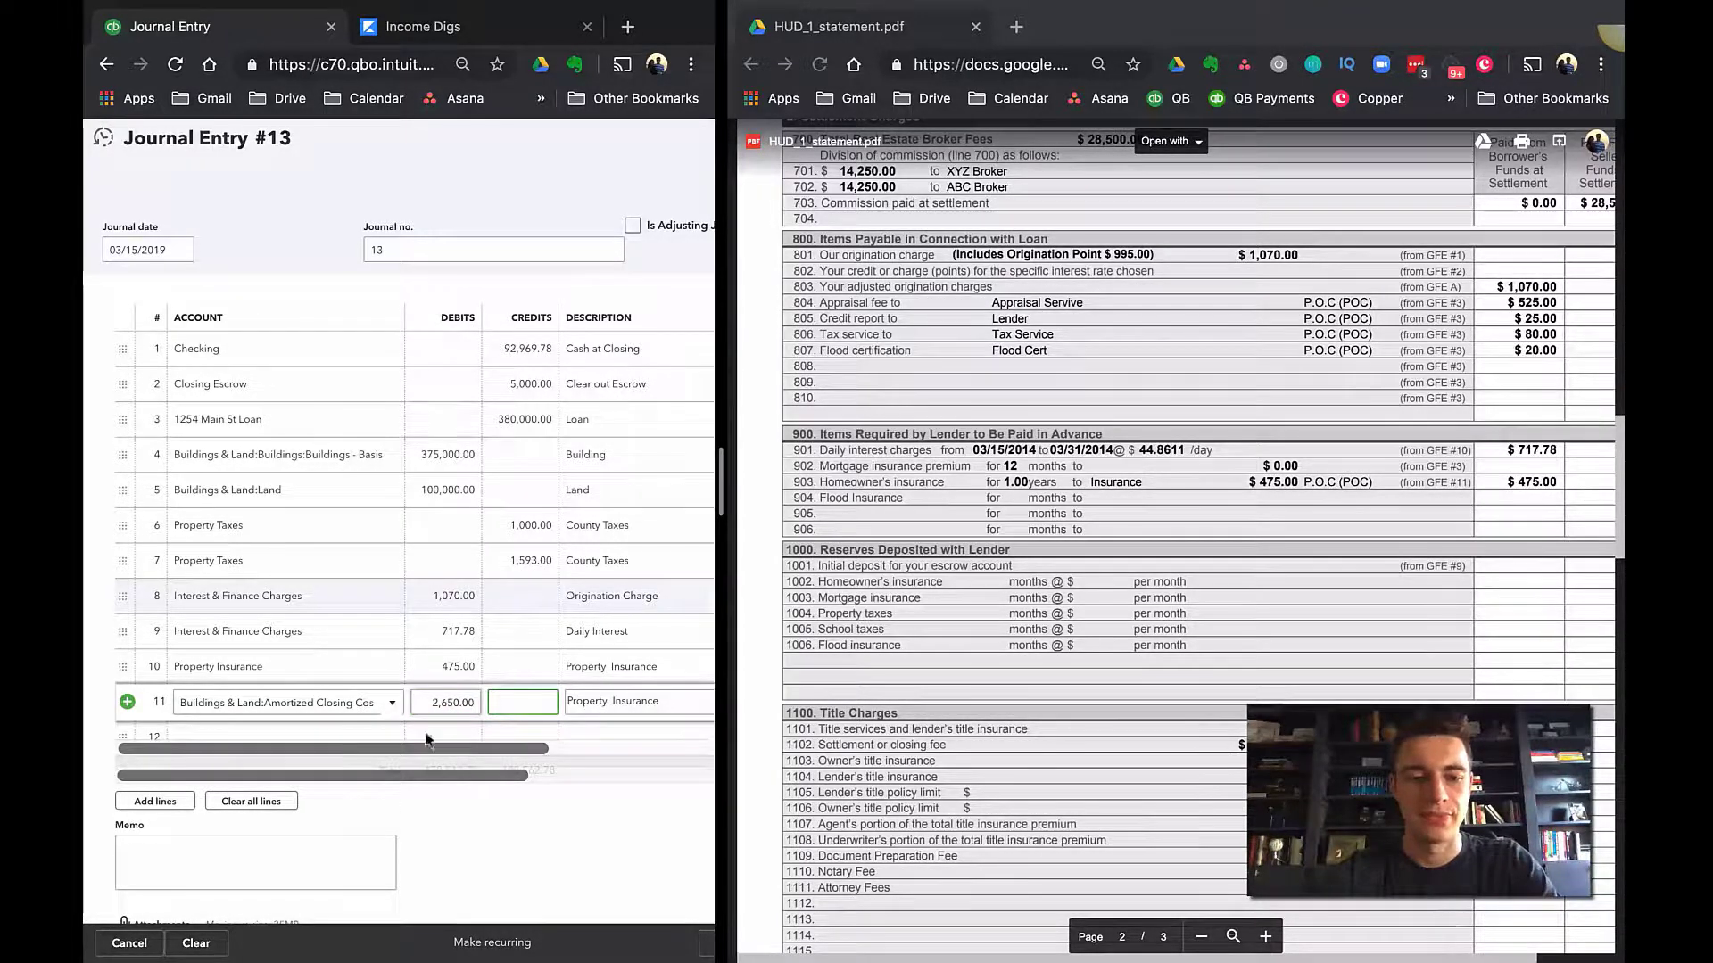
click(473, 705)
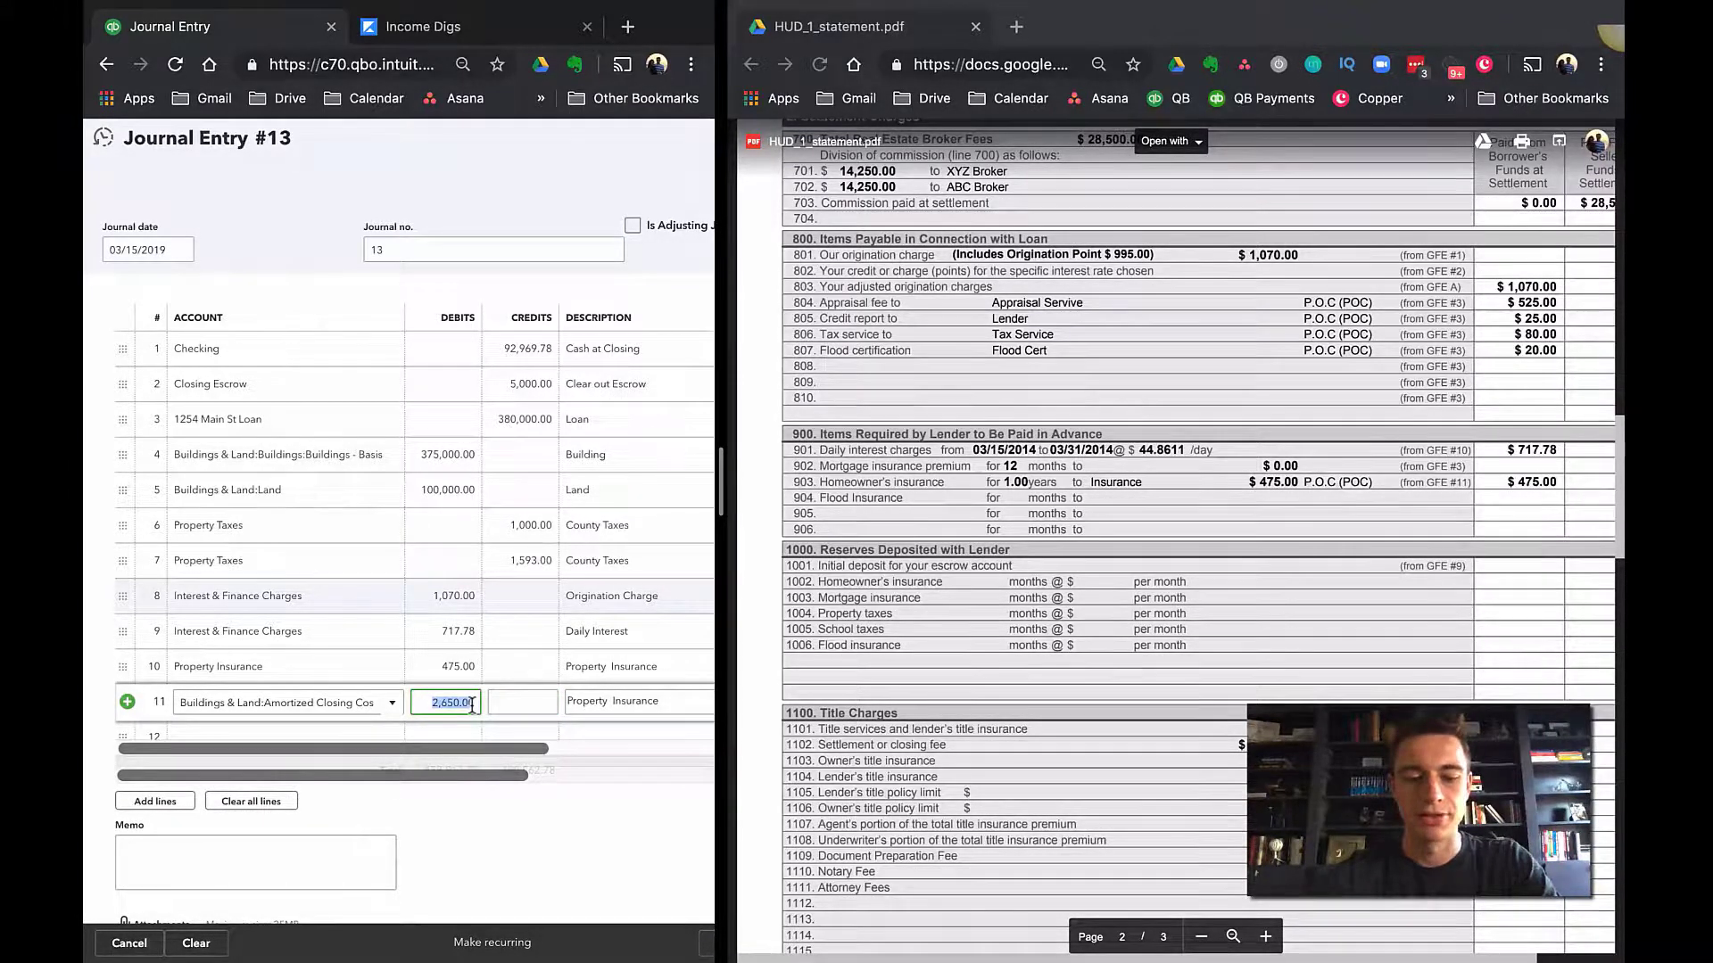
text(525)
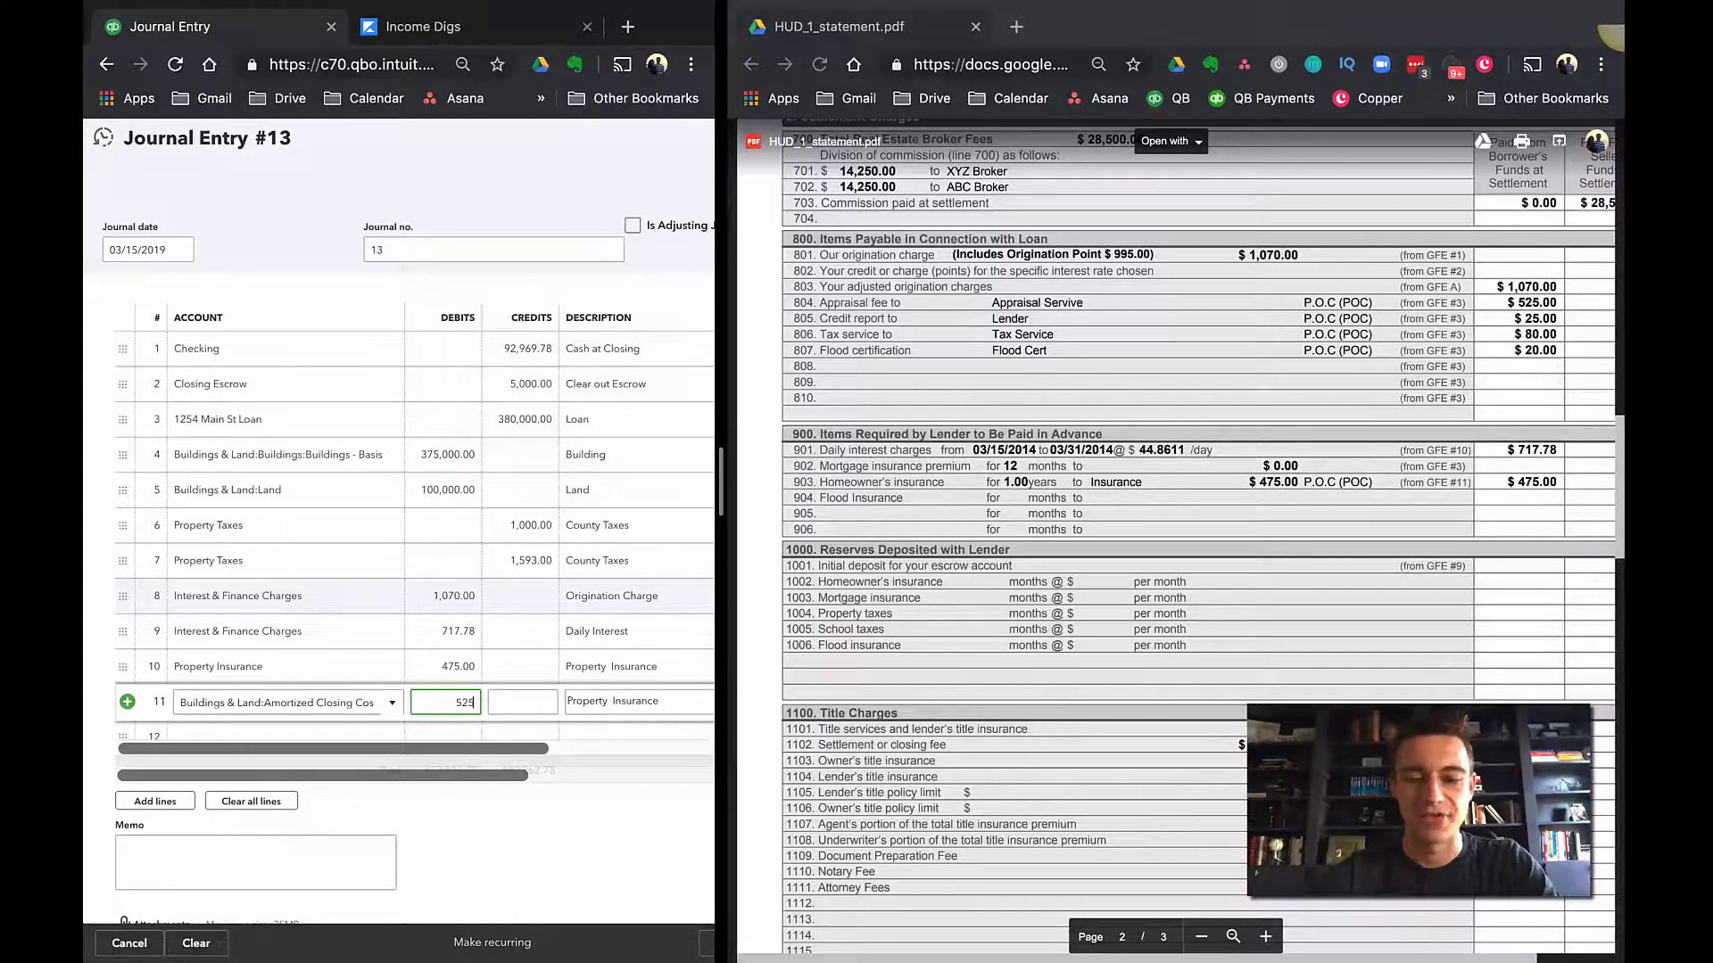
text(+25)
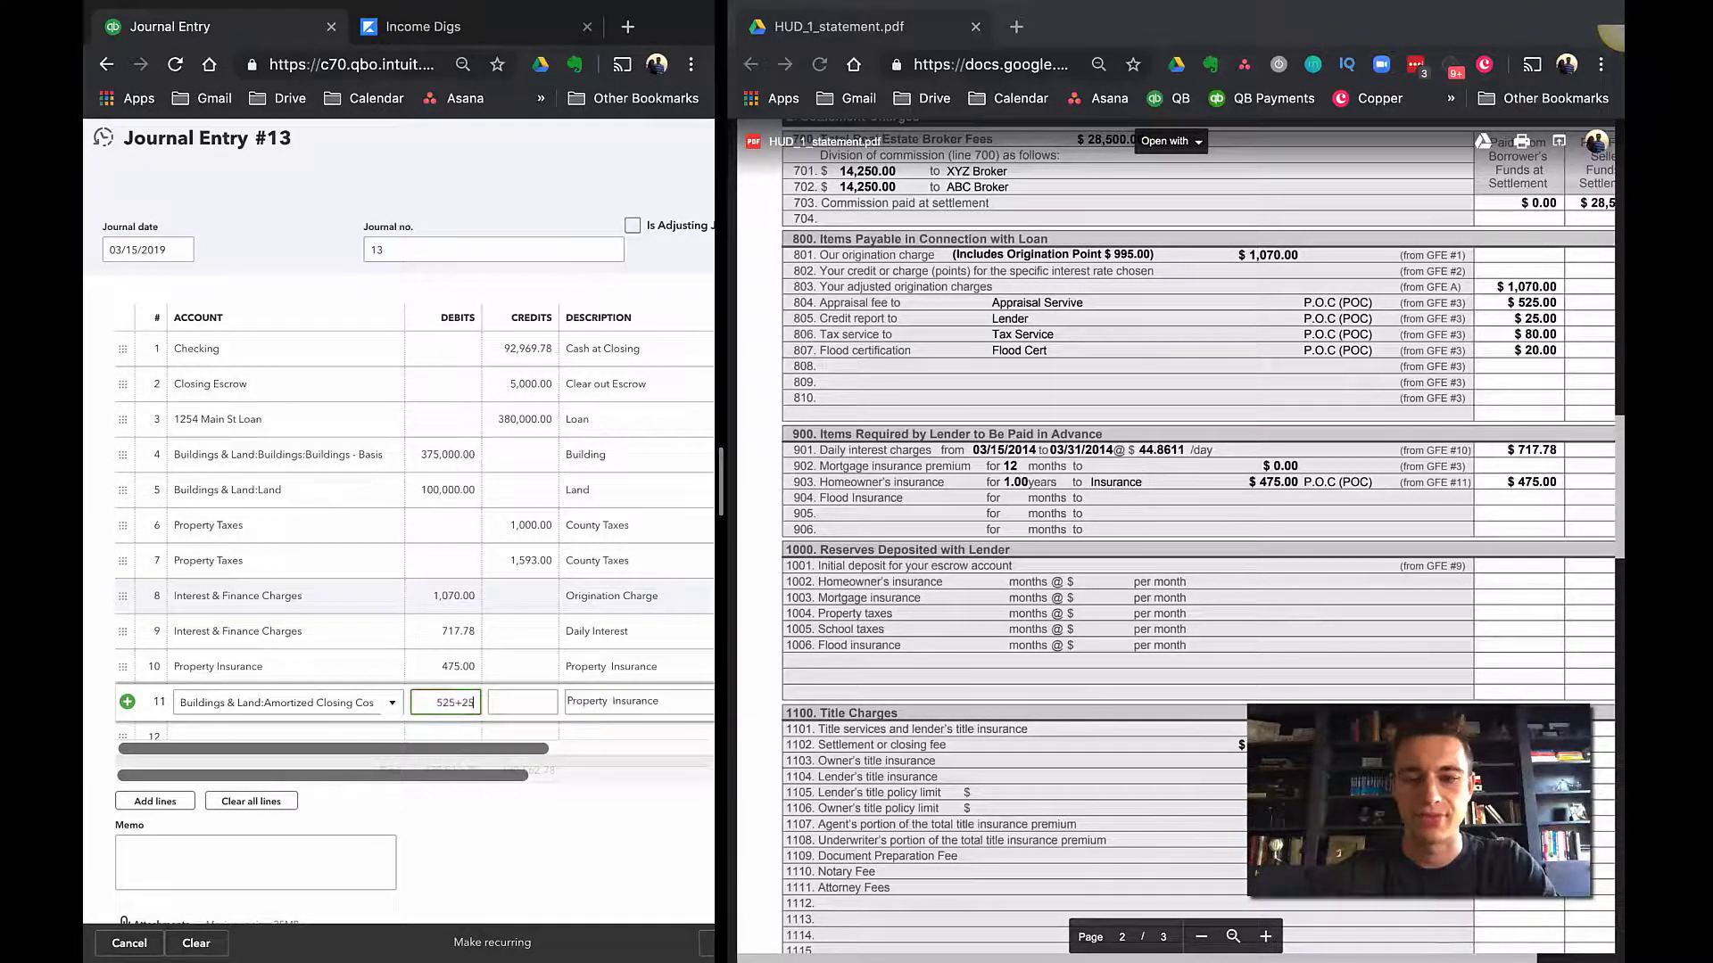
text(+80+20)
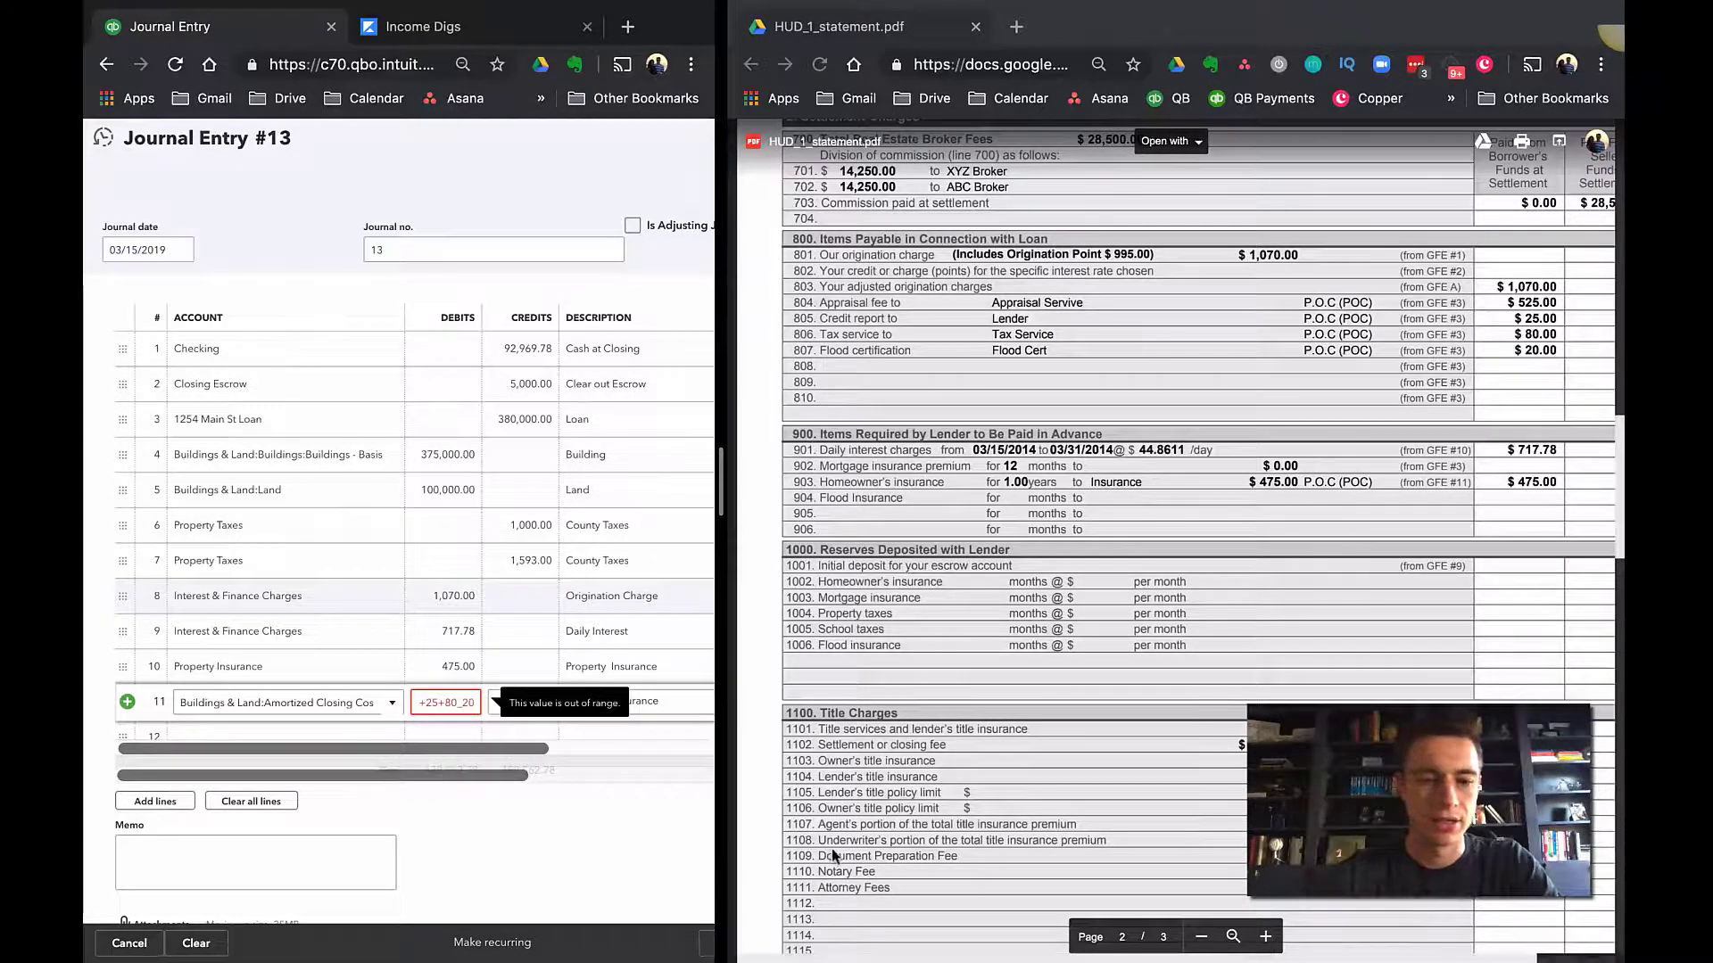
key(BackSpace)
key(BackSpace)
key(BackSpace)
text(+20)
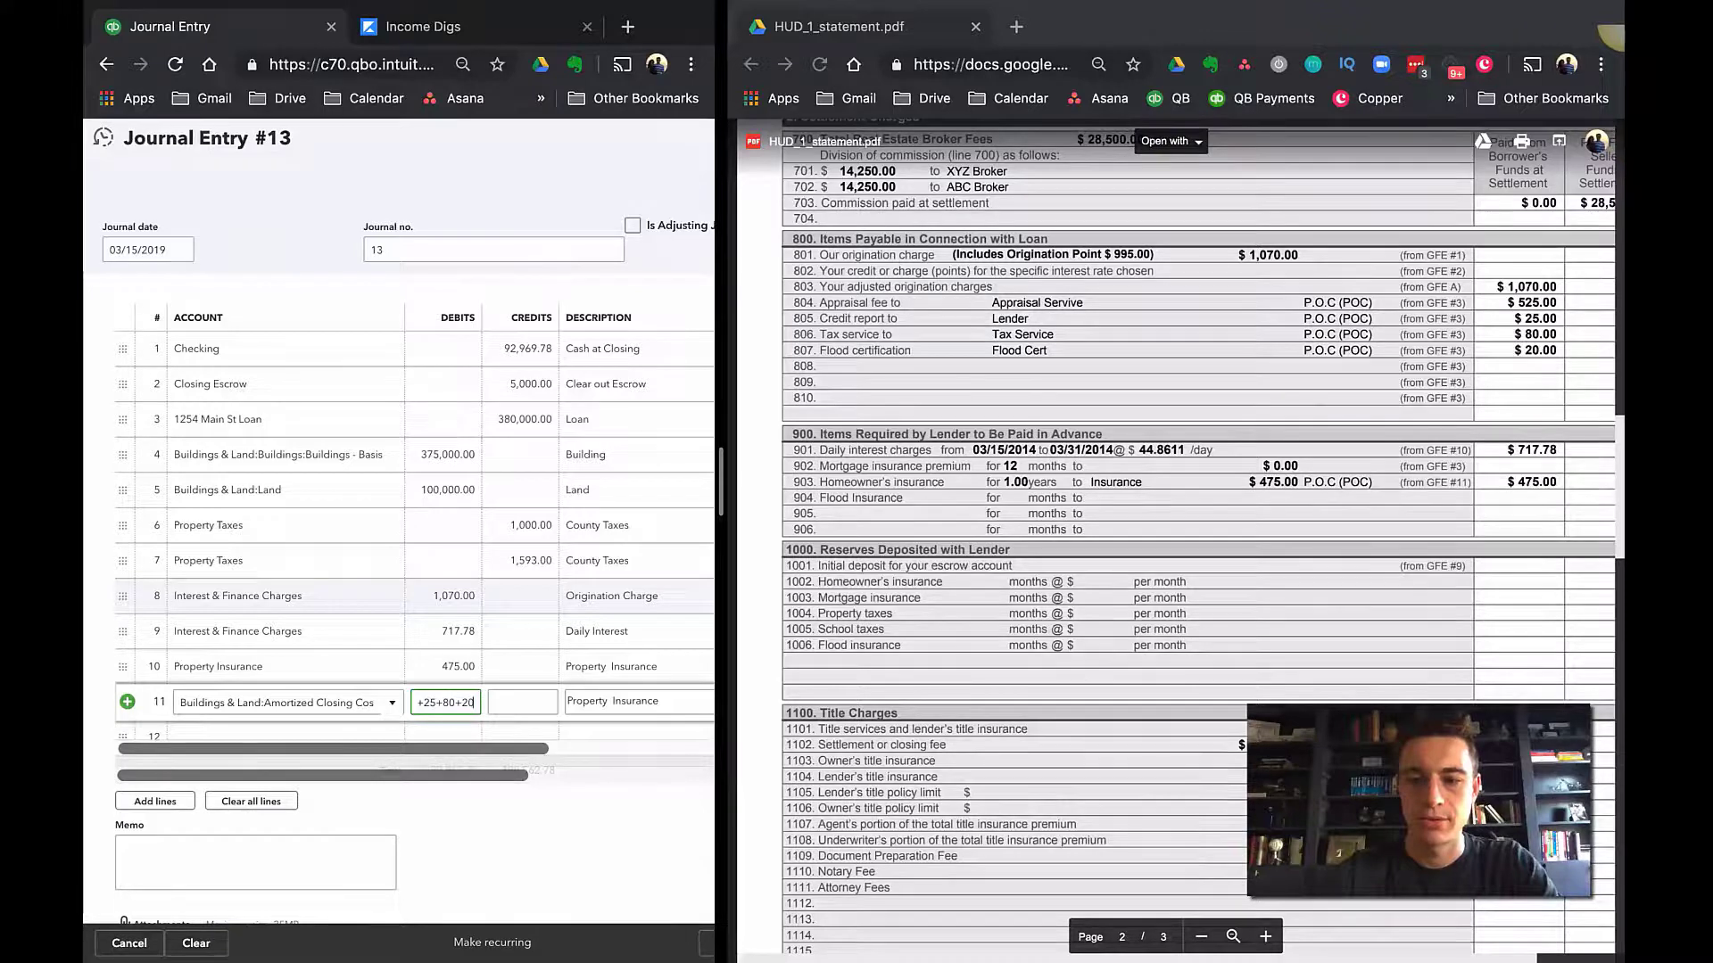
text(+)
text(135)
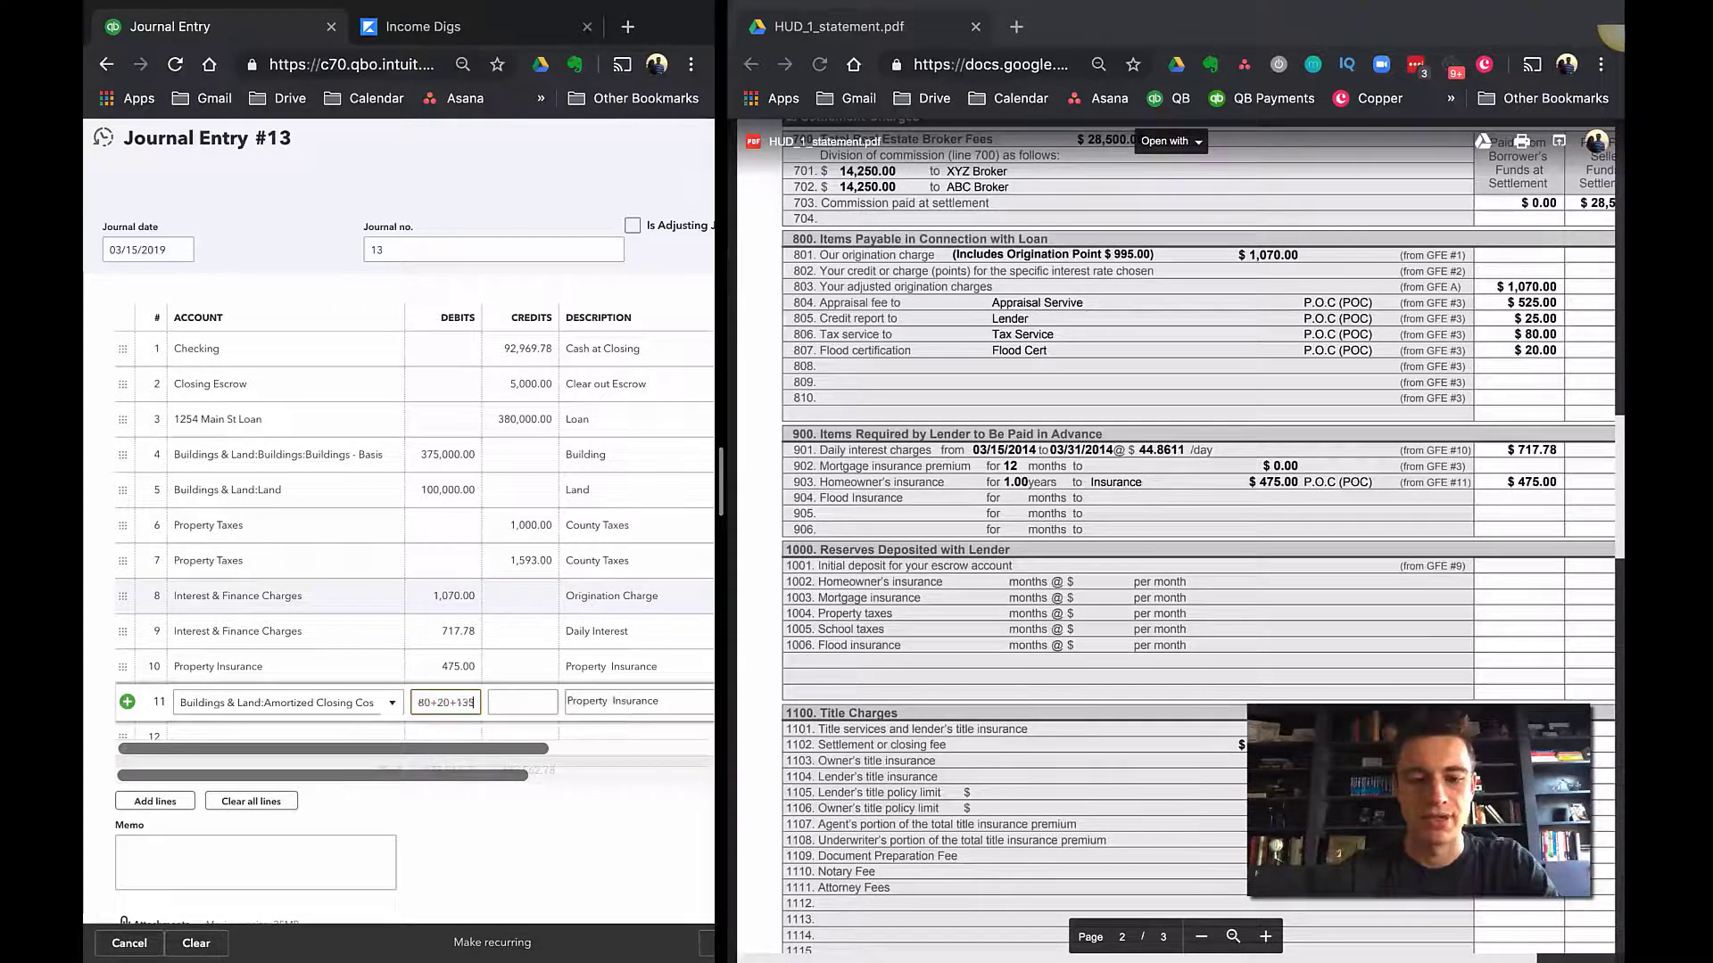
text(0+650)
key(Tab)
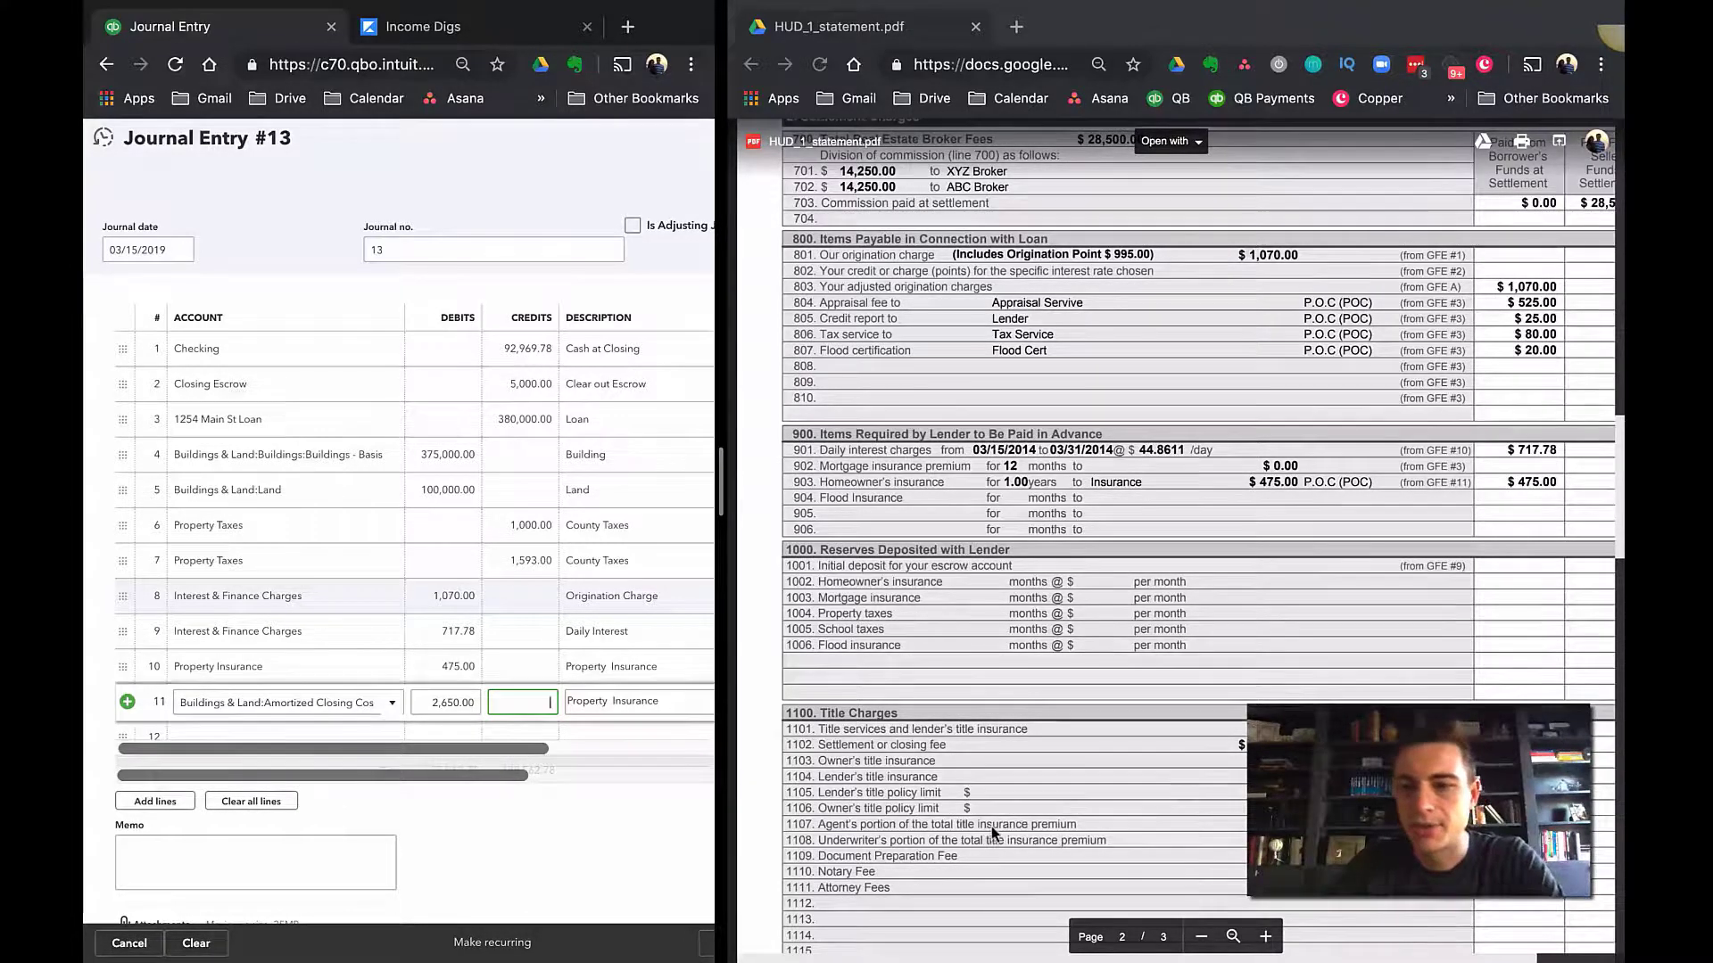
- Raise line 11's debit to 3,300.00 and describe it as 'Settlement Charges'
scroll(985, 839, down, 1)
scroll(984, 839, down, 4)
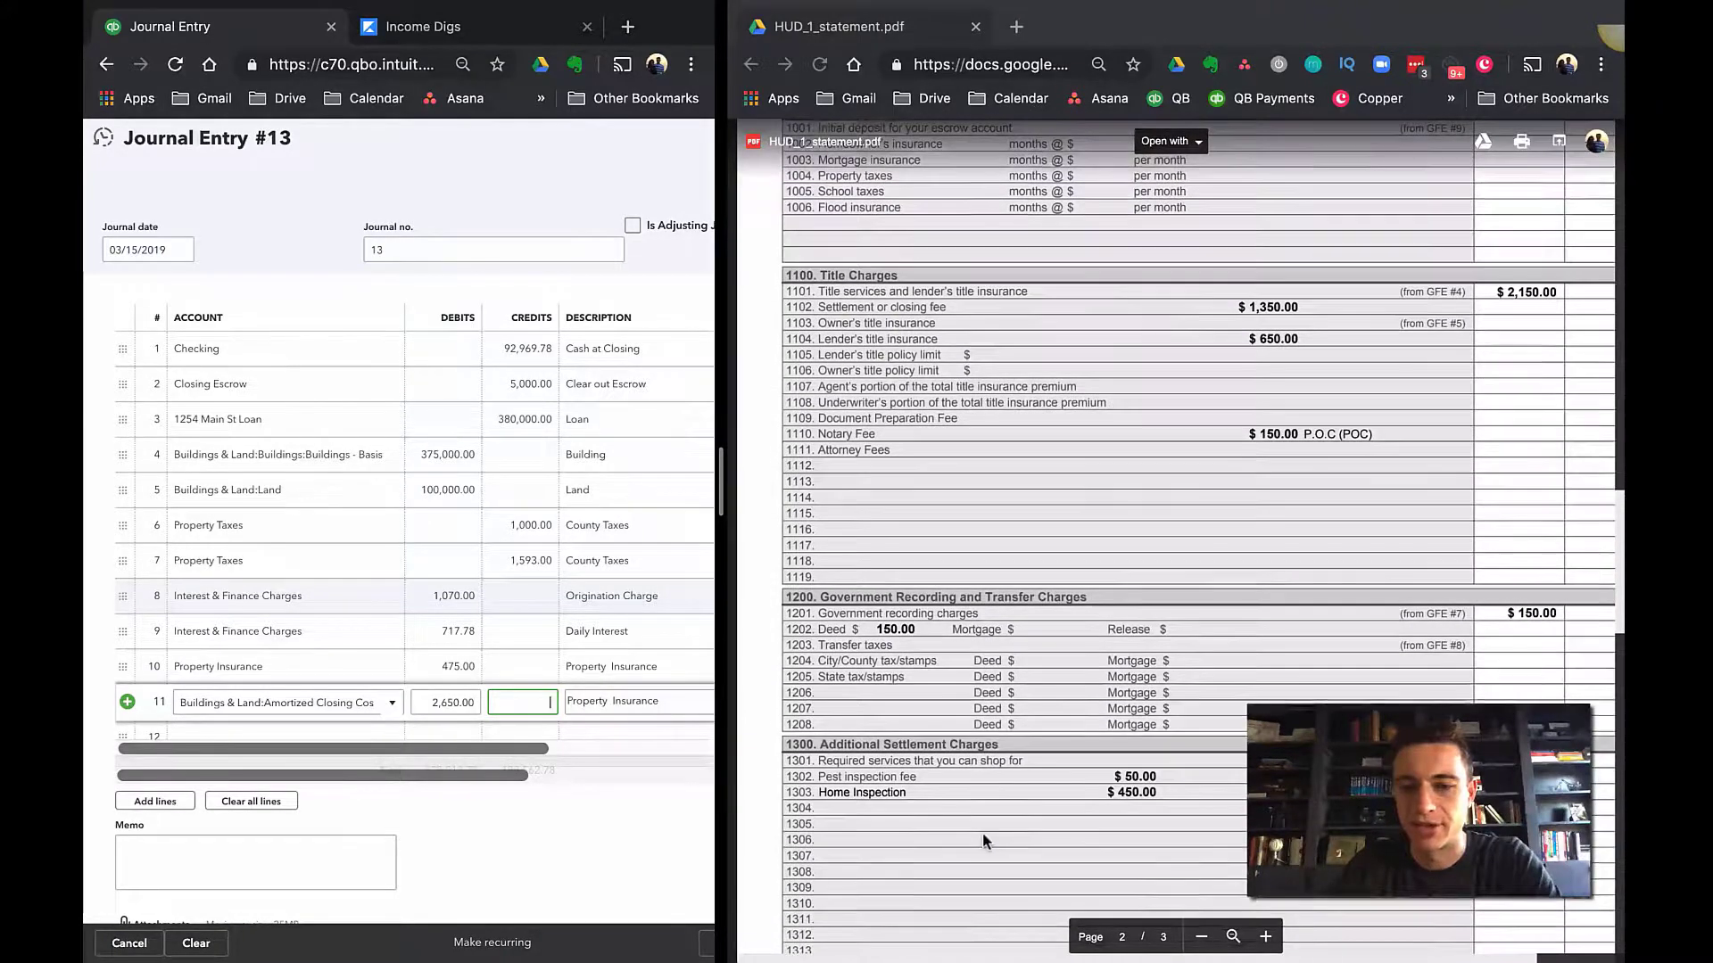
click(467, 694)
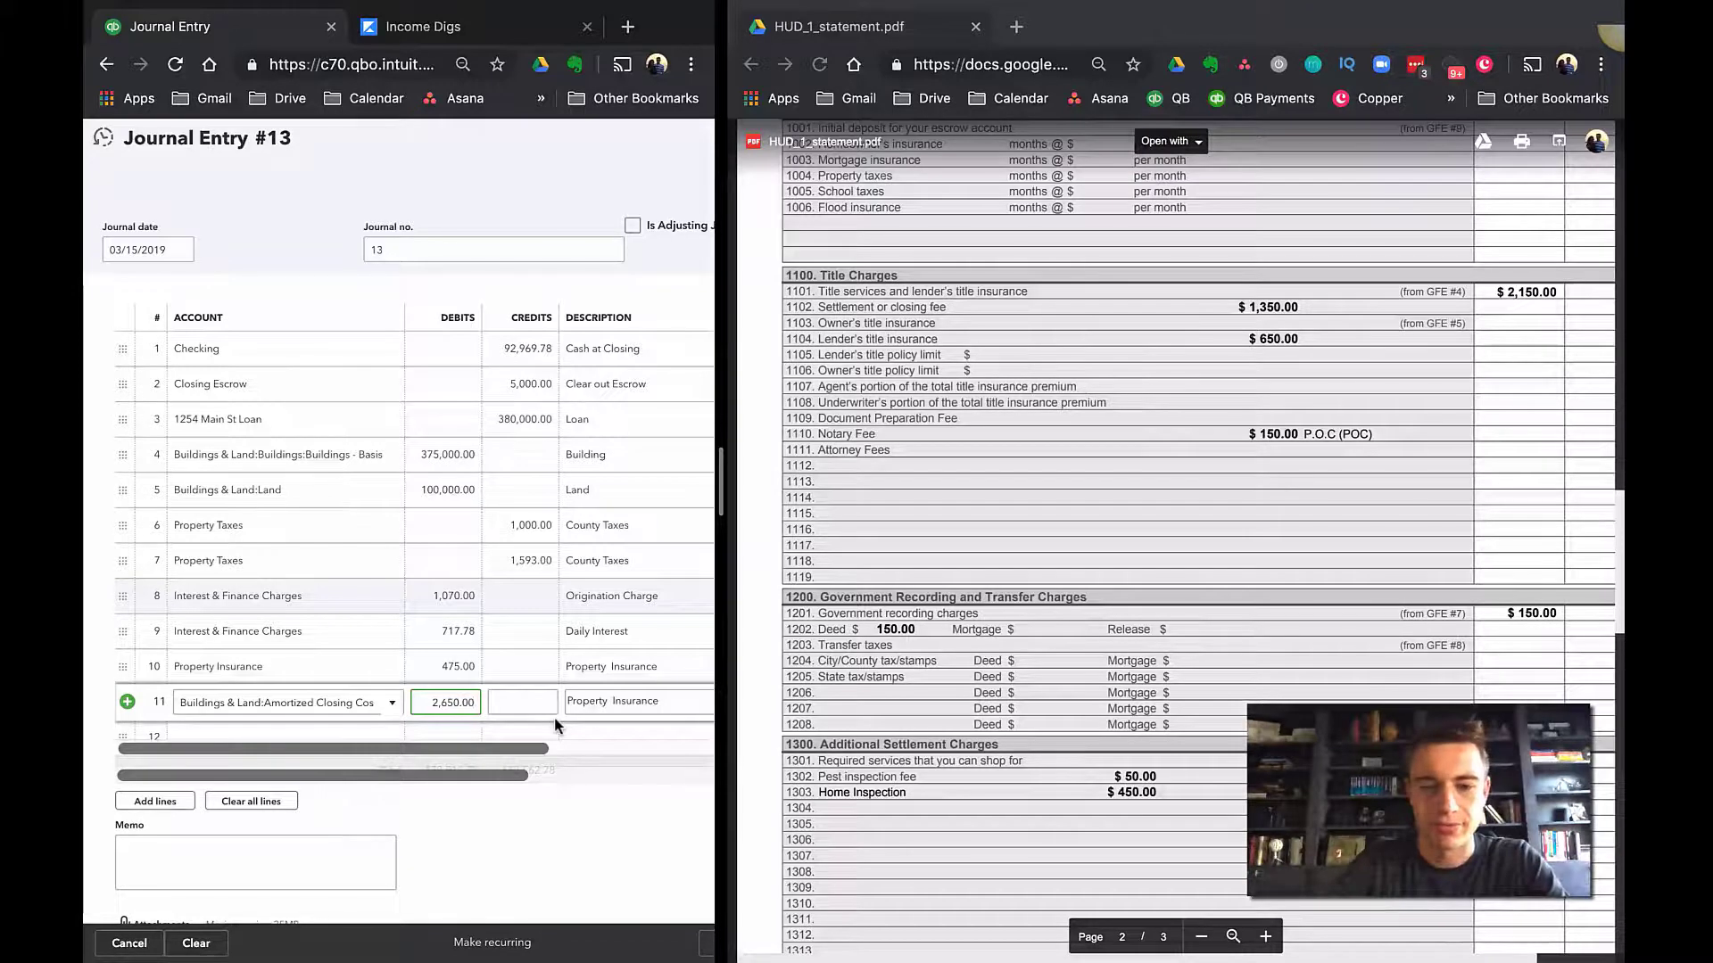
text(-)
text(150+)
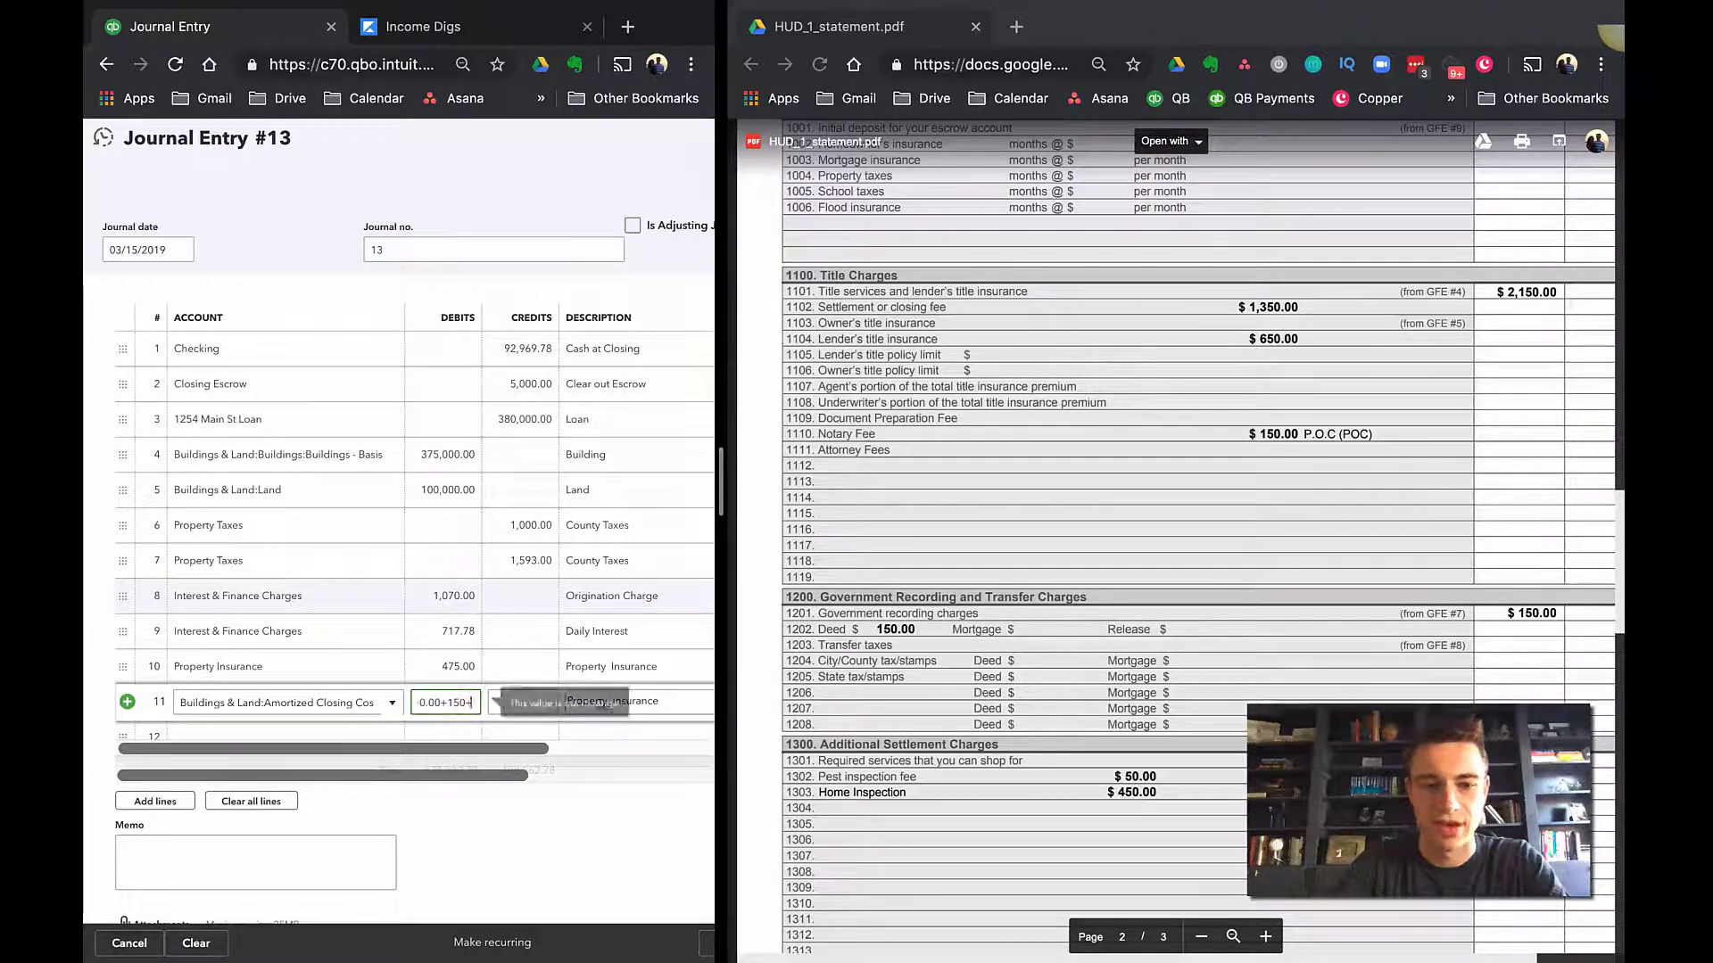
text(500)
key(Tab)
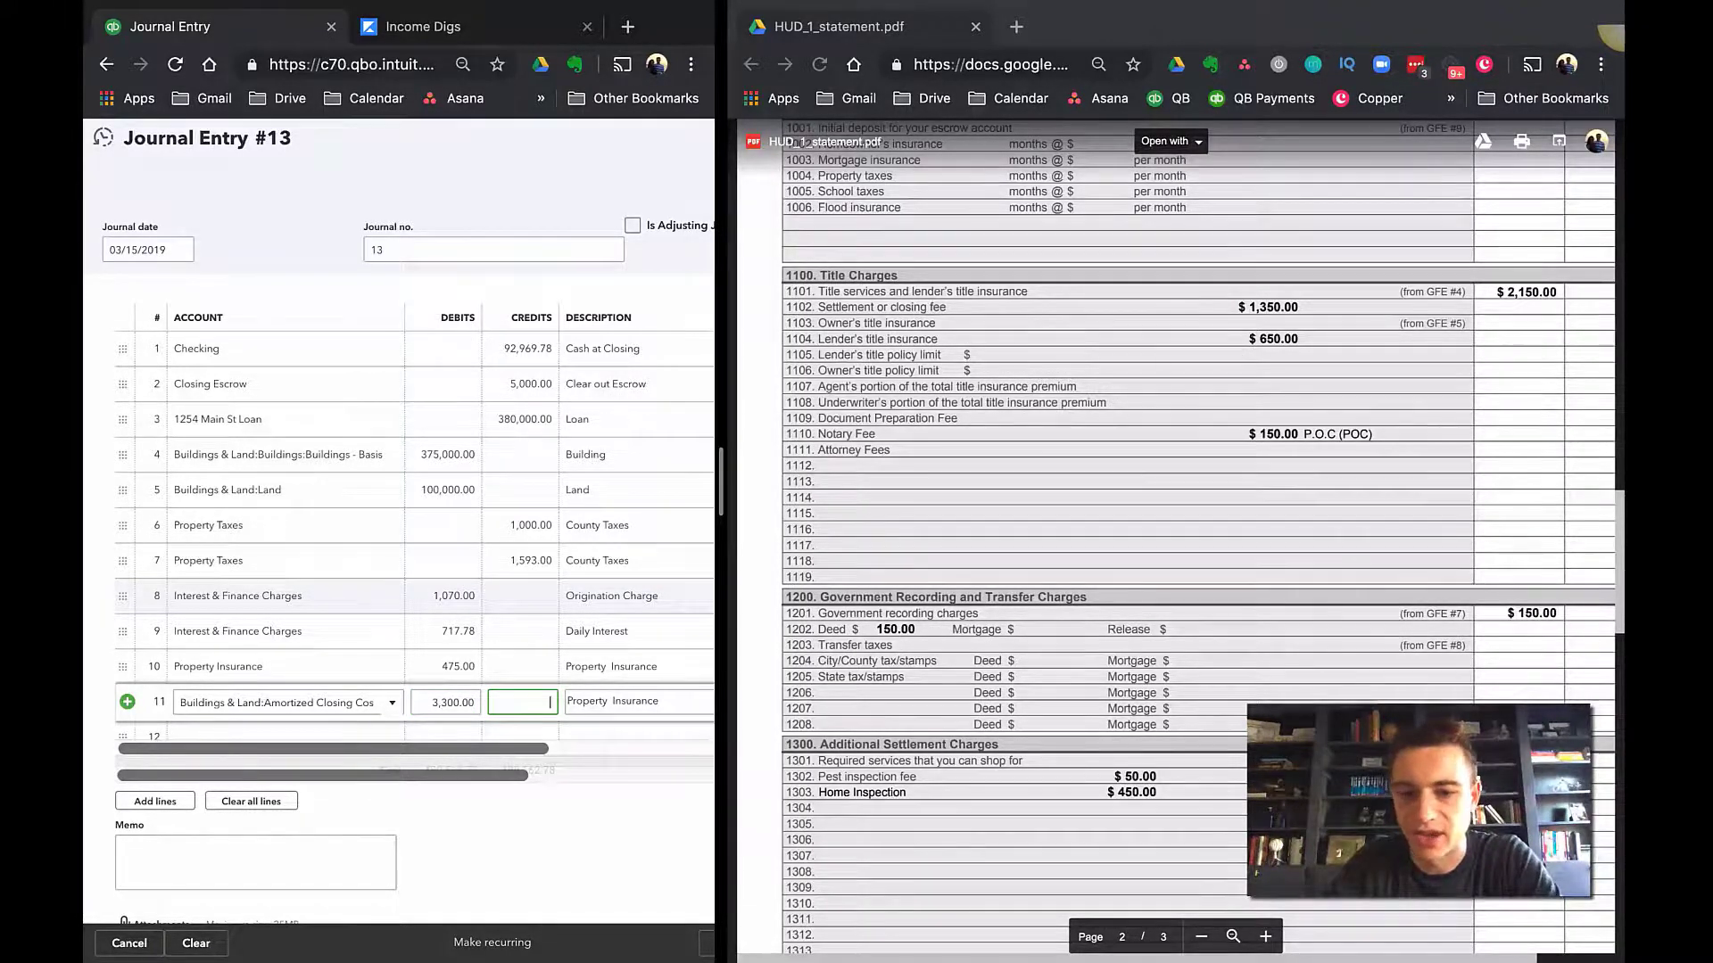
key(Tab)
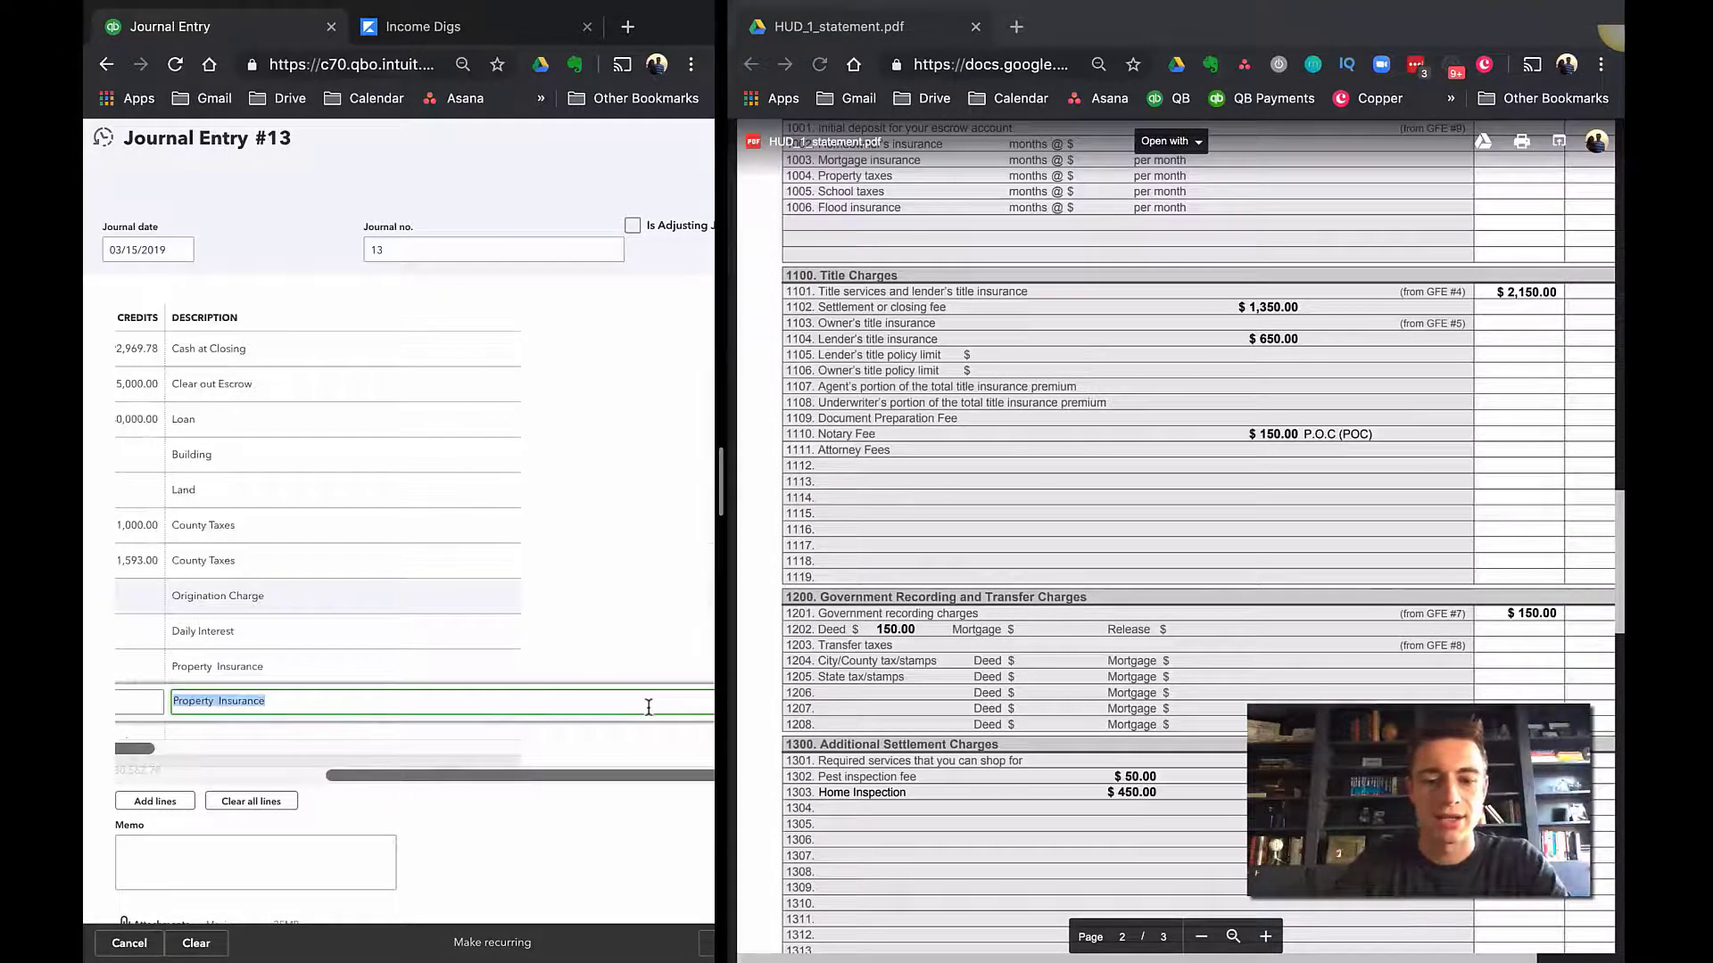
text(Settlement)
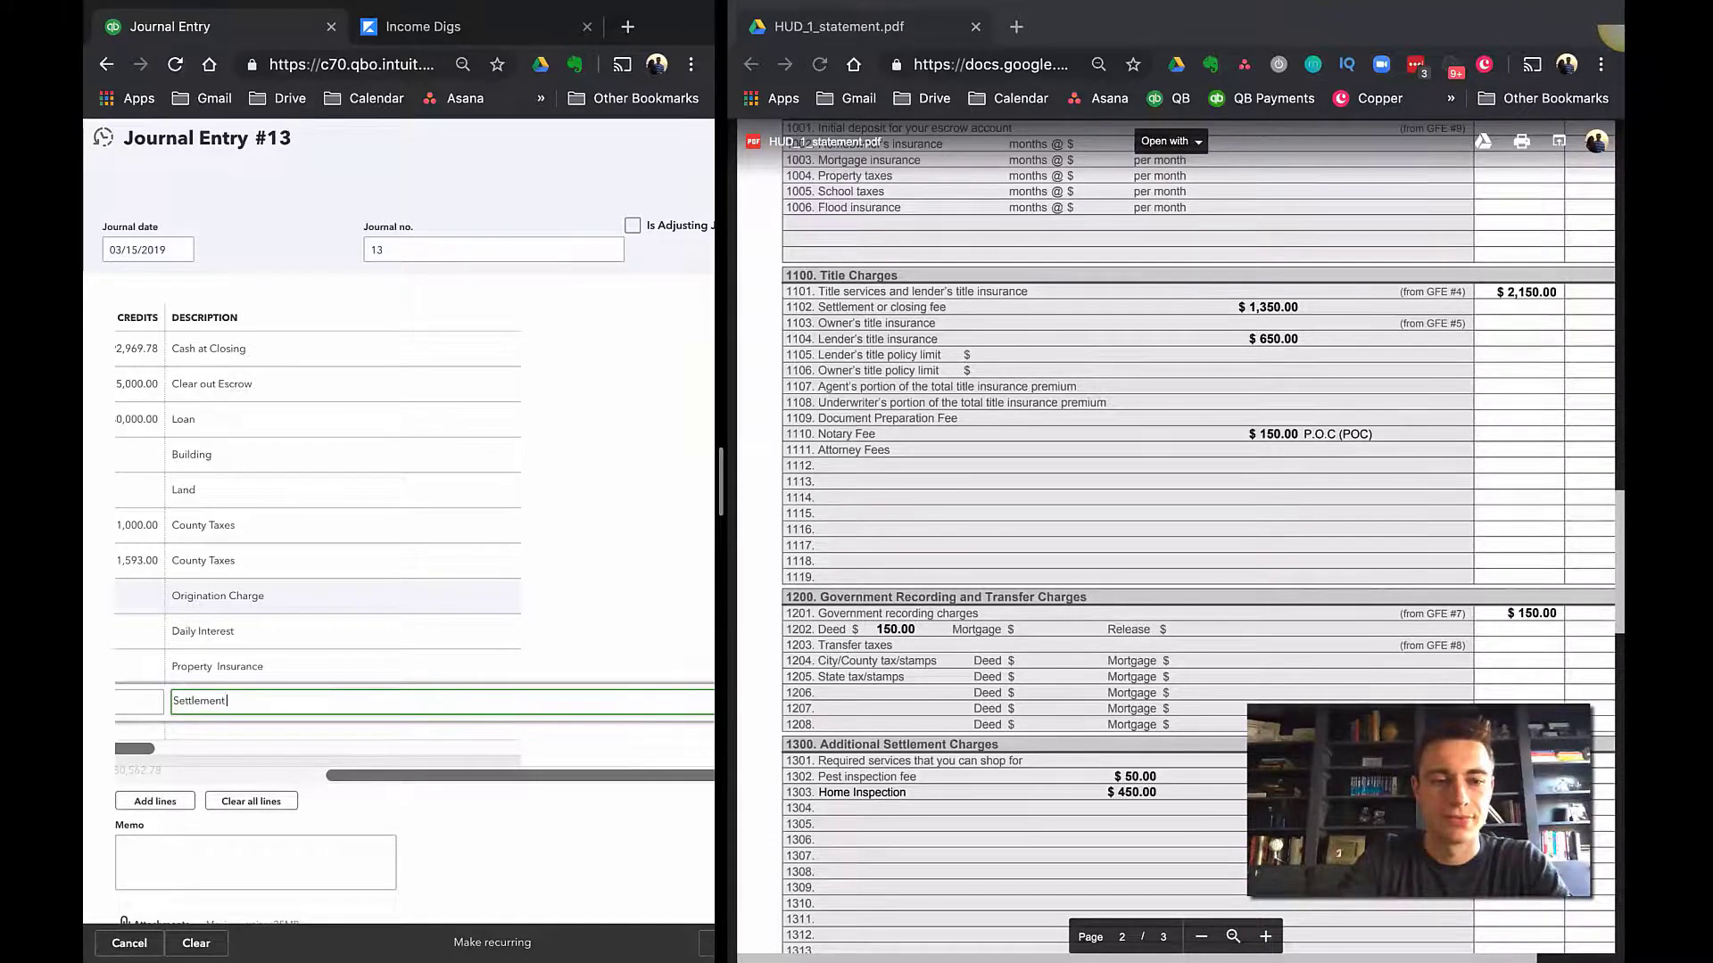
text( Charges)
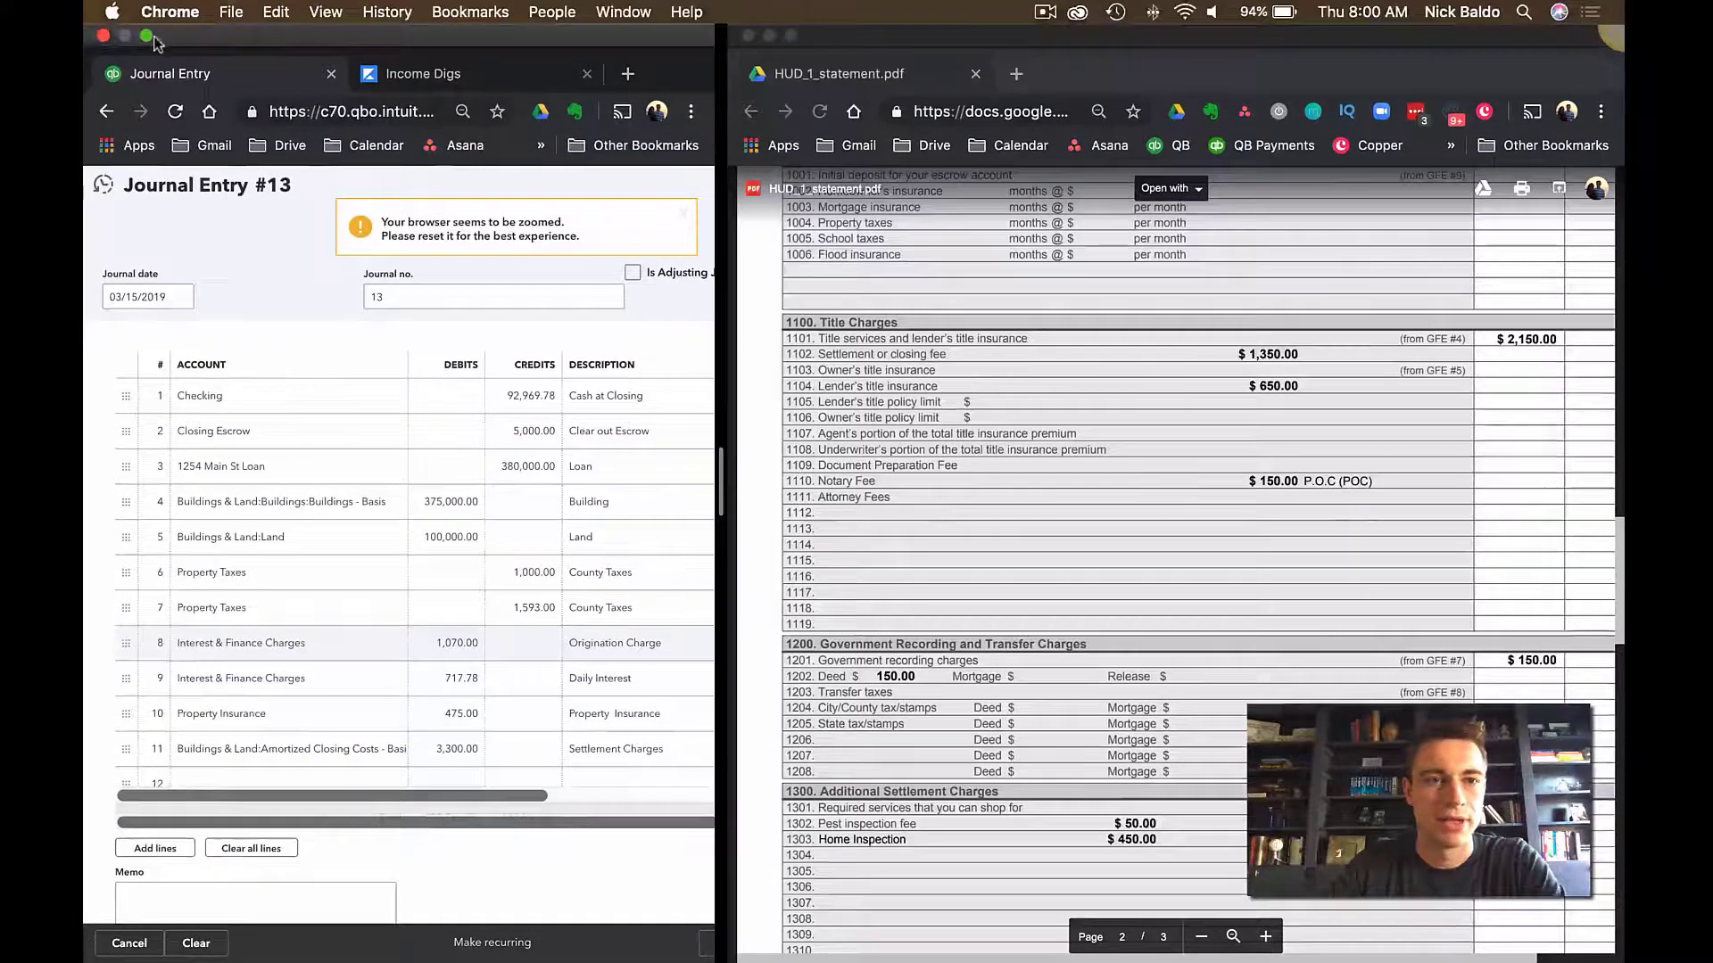
click(152, 38)
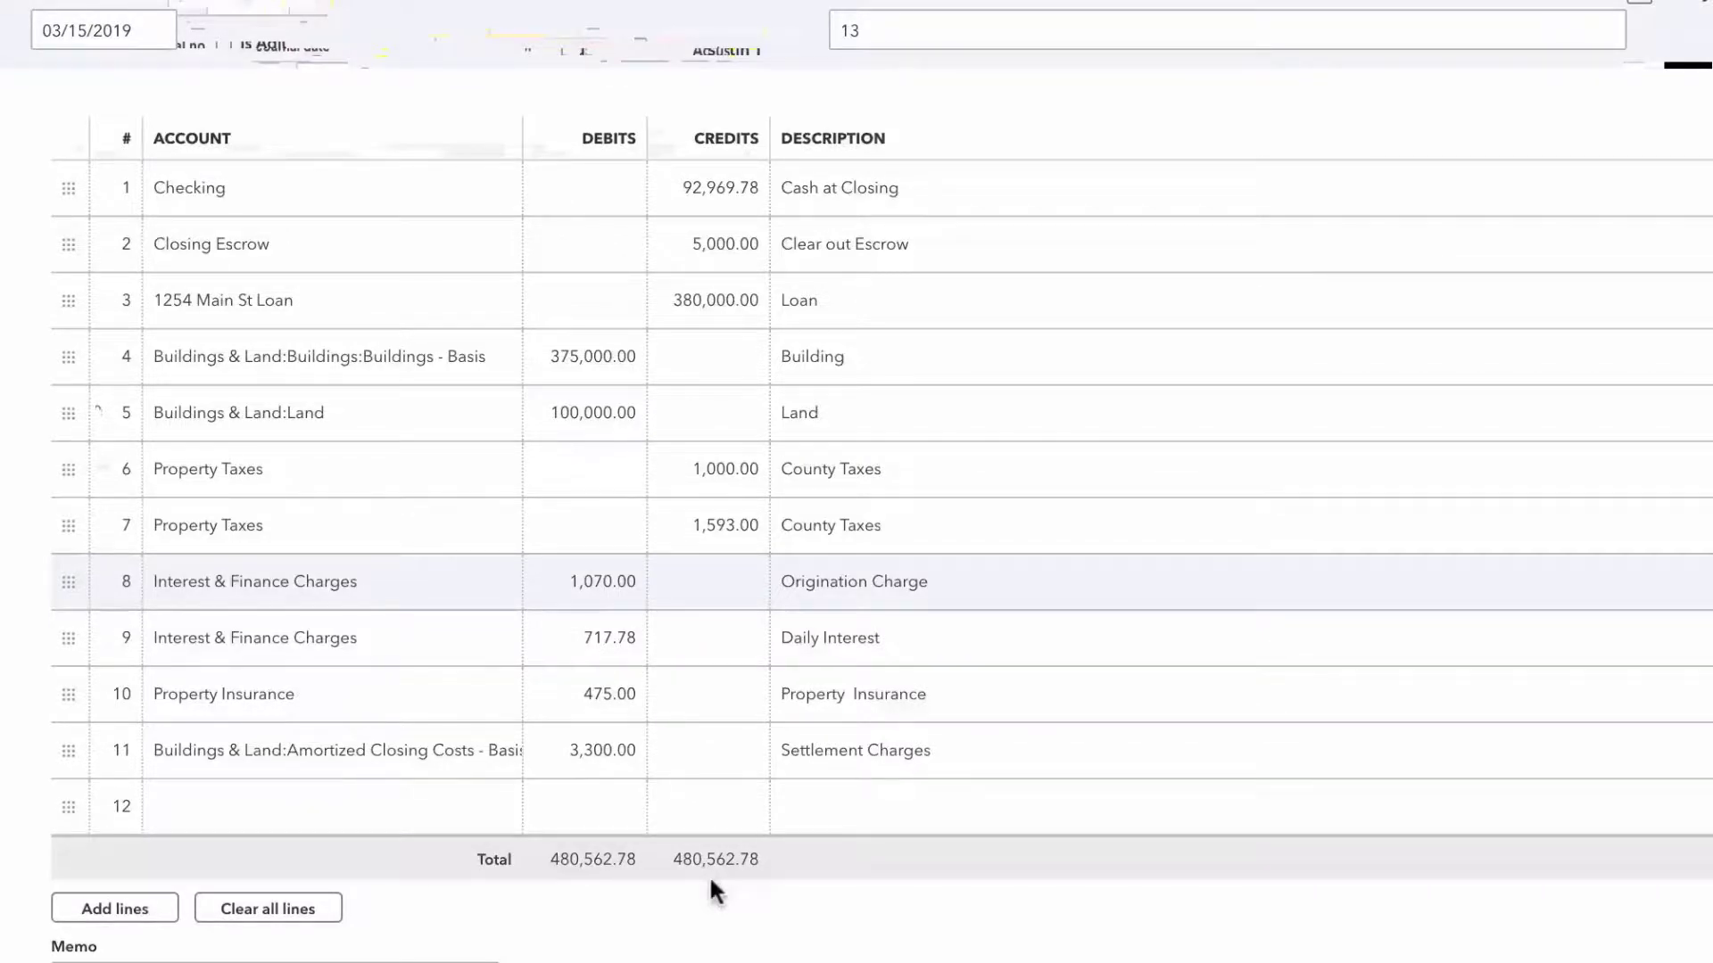
- Set the Name on journal lines 2 through 6 to the customer 1254 Main St
click(268, 187)
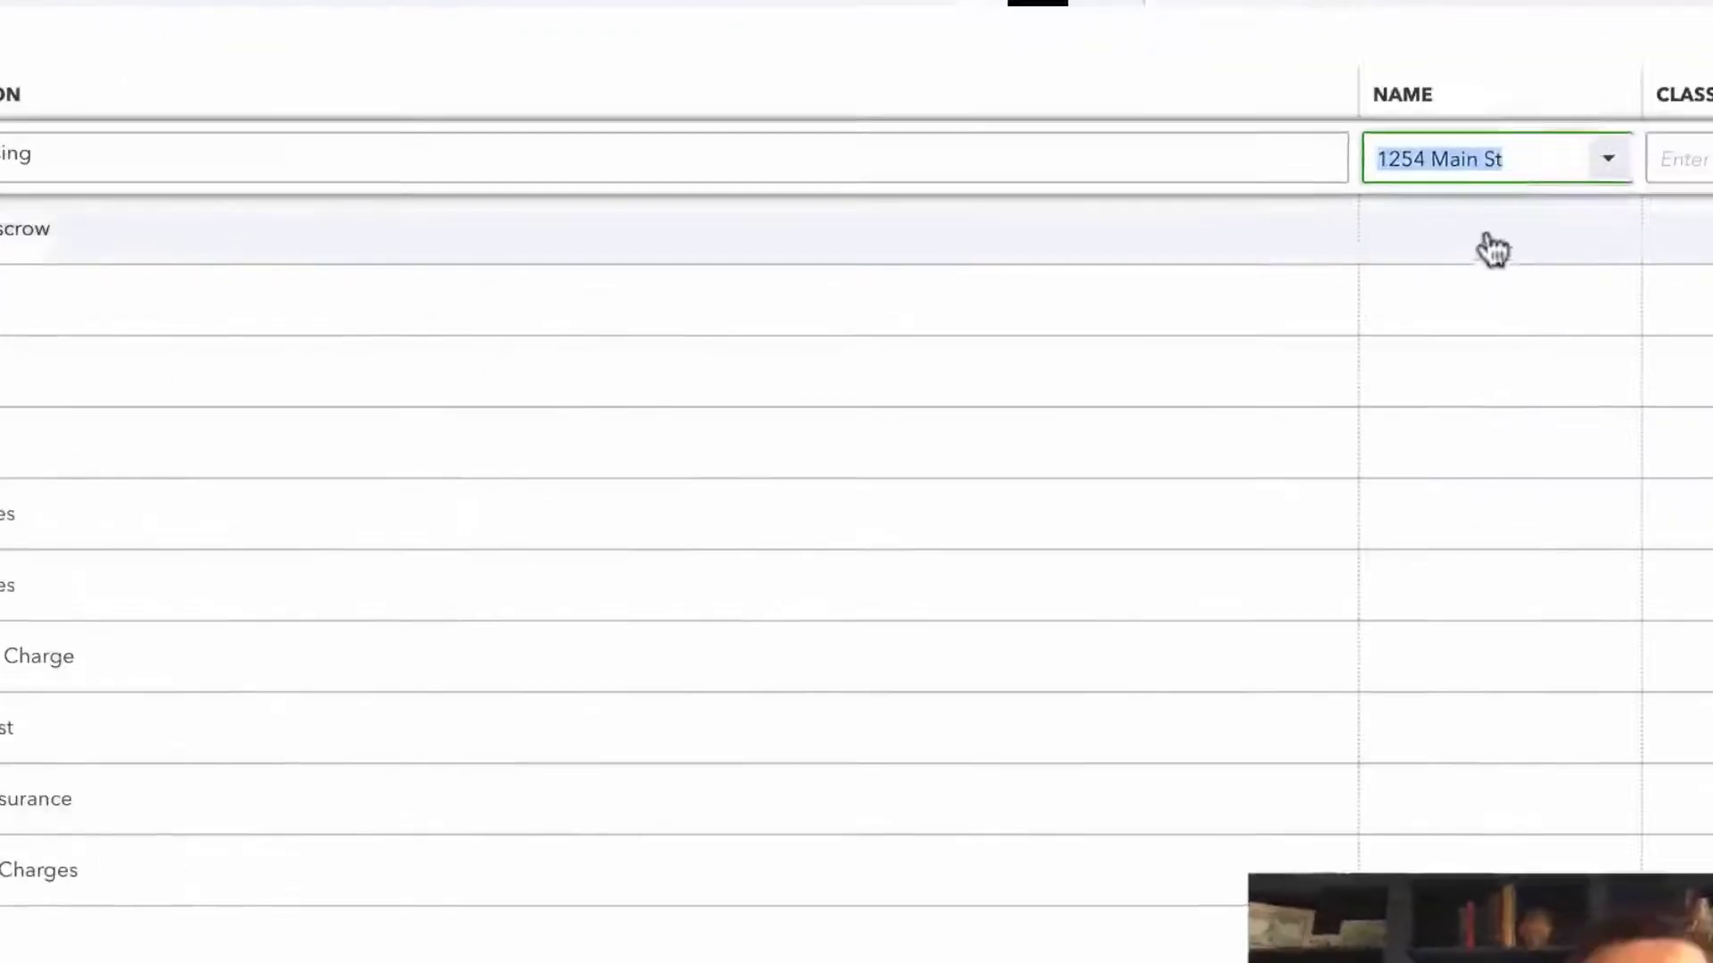
click(1488, 234)
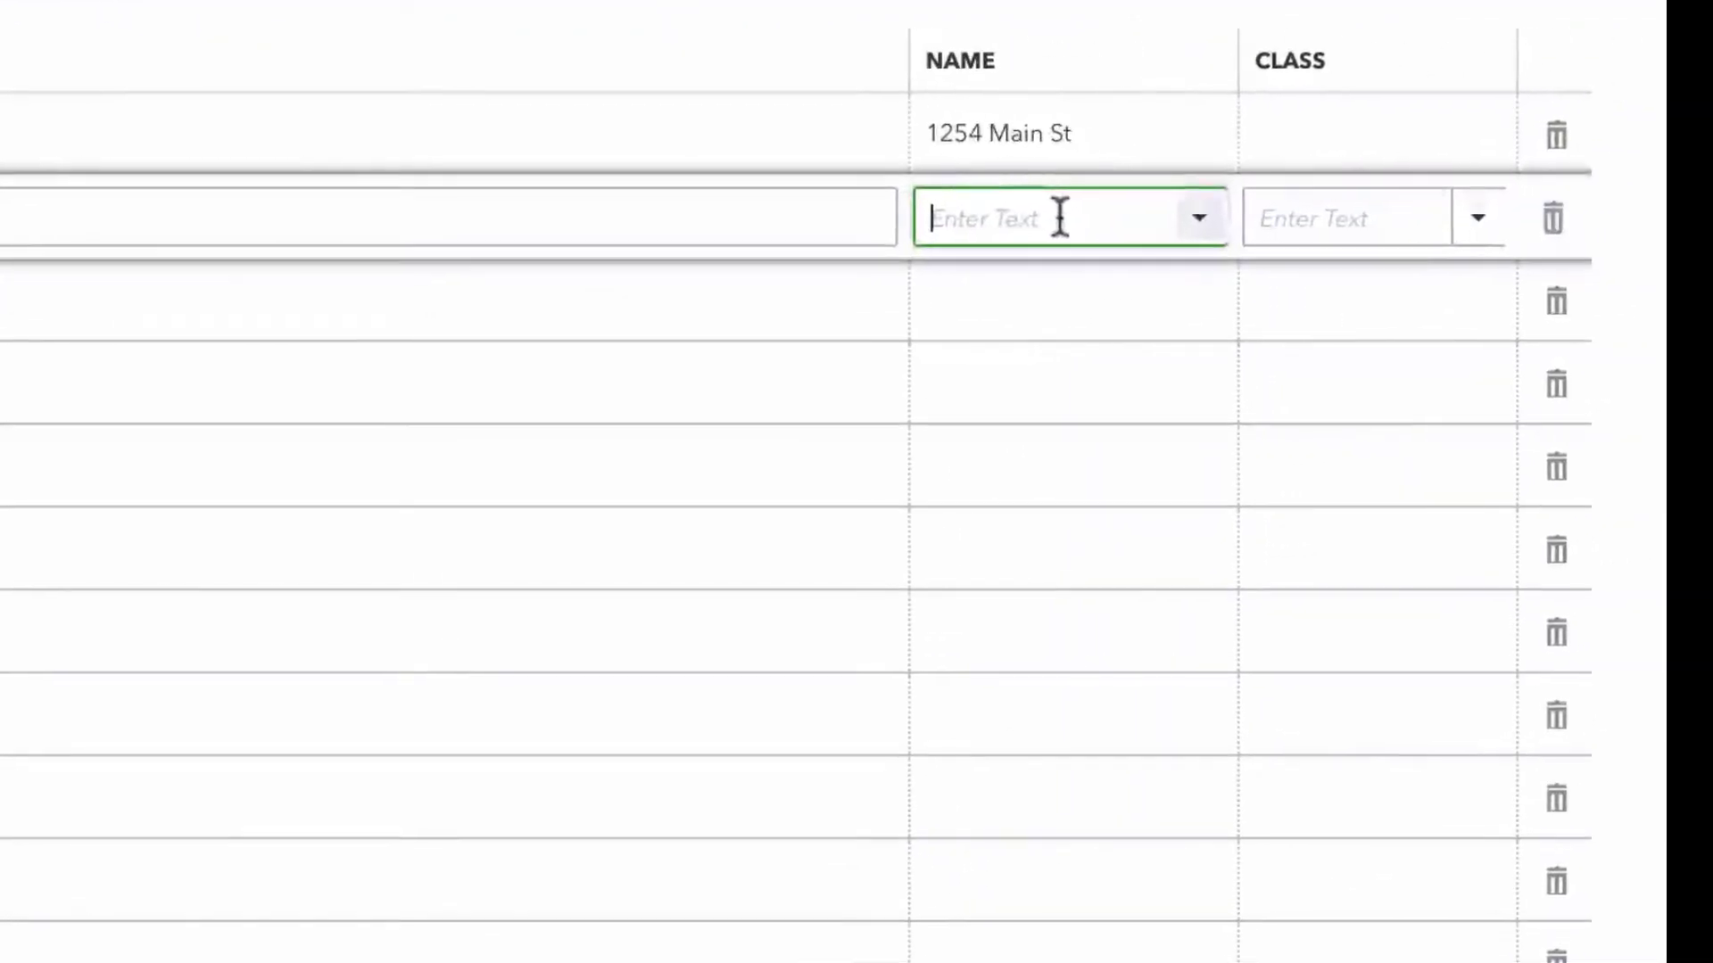
text(1254 Main St)
click(1470, 359)
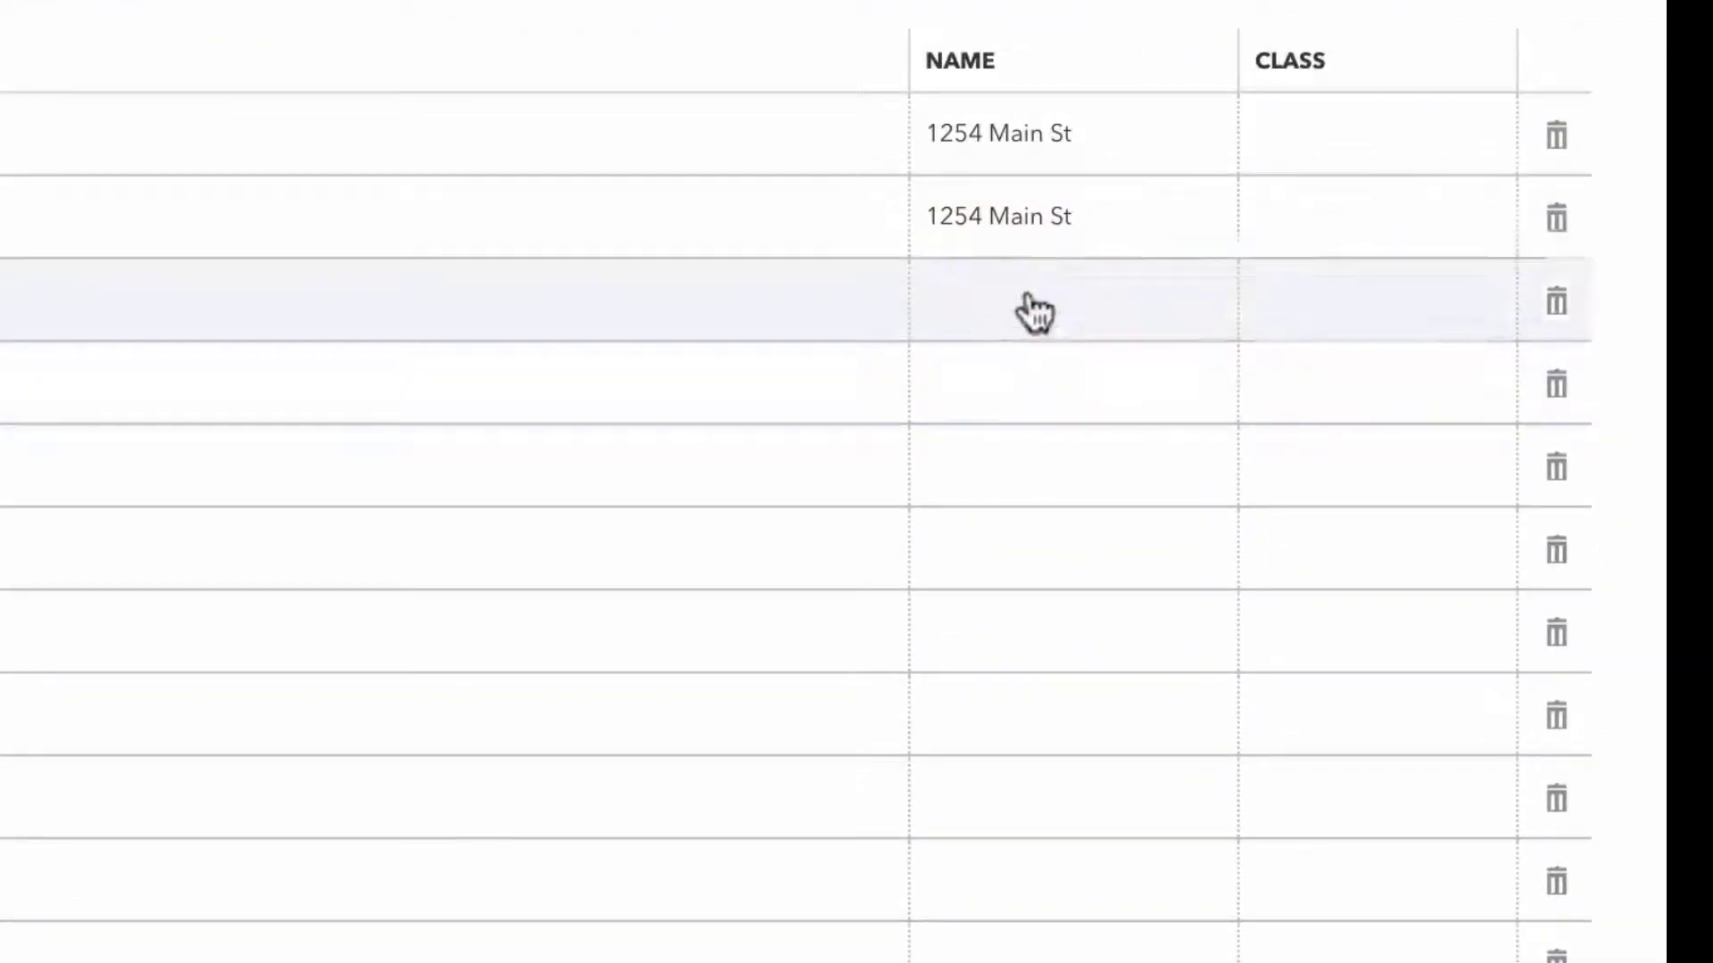
click(1034, 312)
text(1254 Main St)
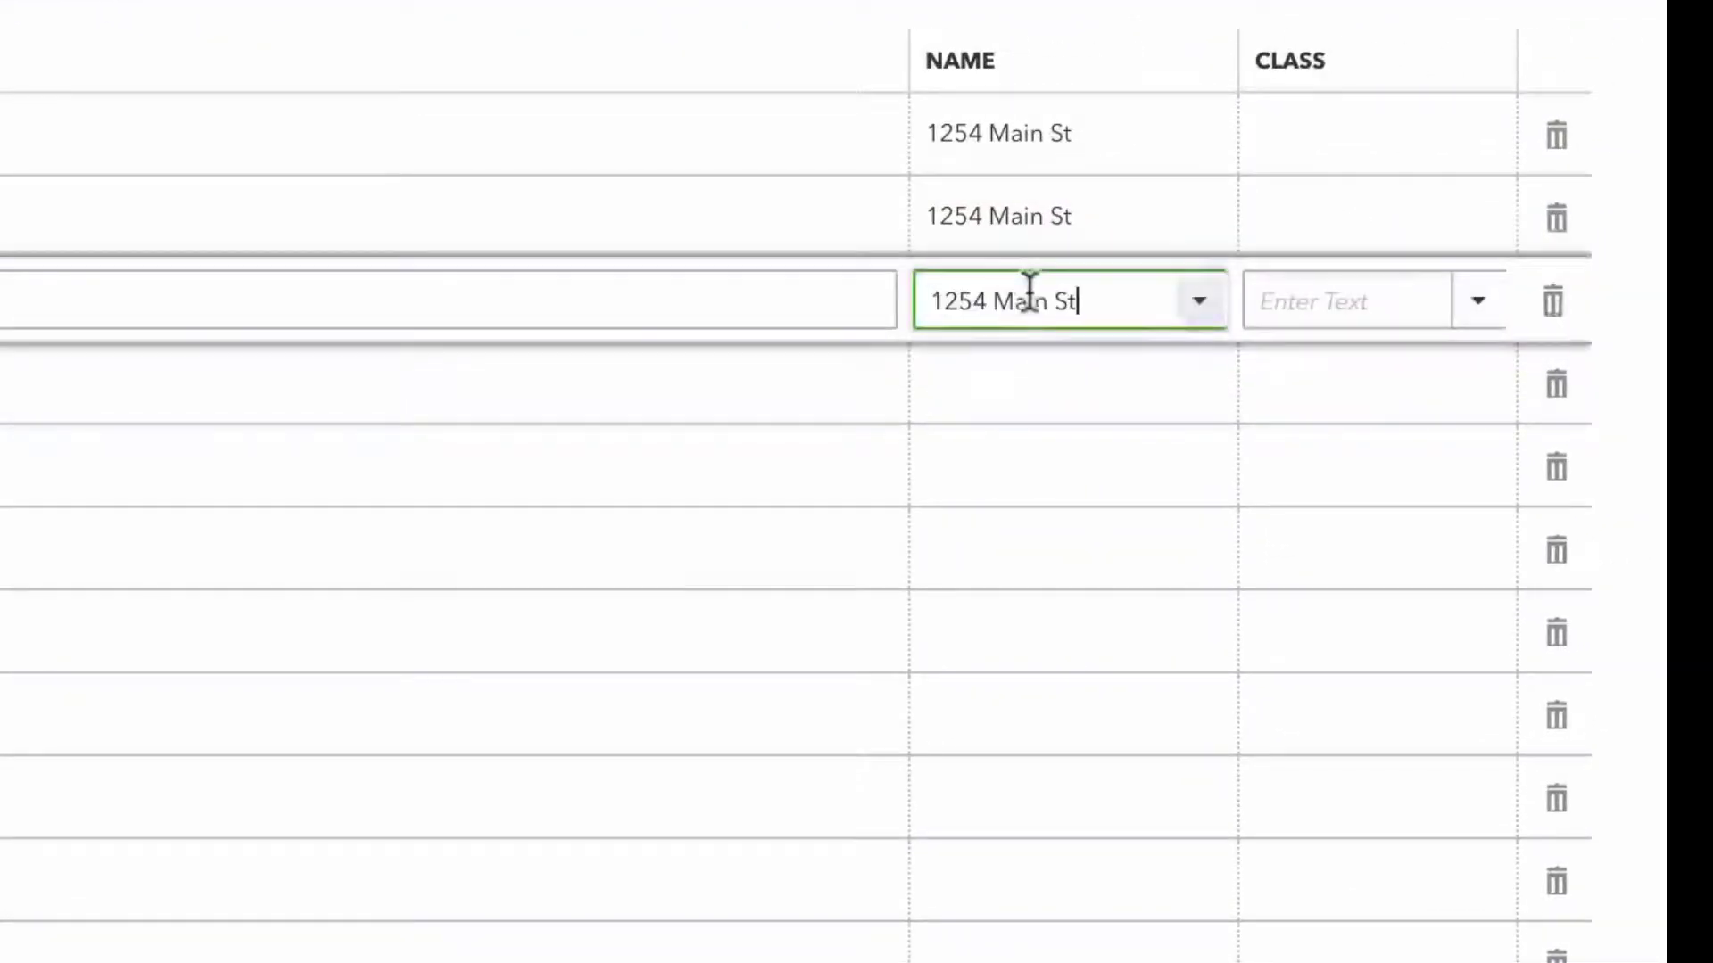
click(1021, 432)
click(1013, 406)
text(1254 Main St)
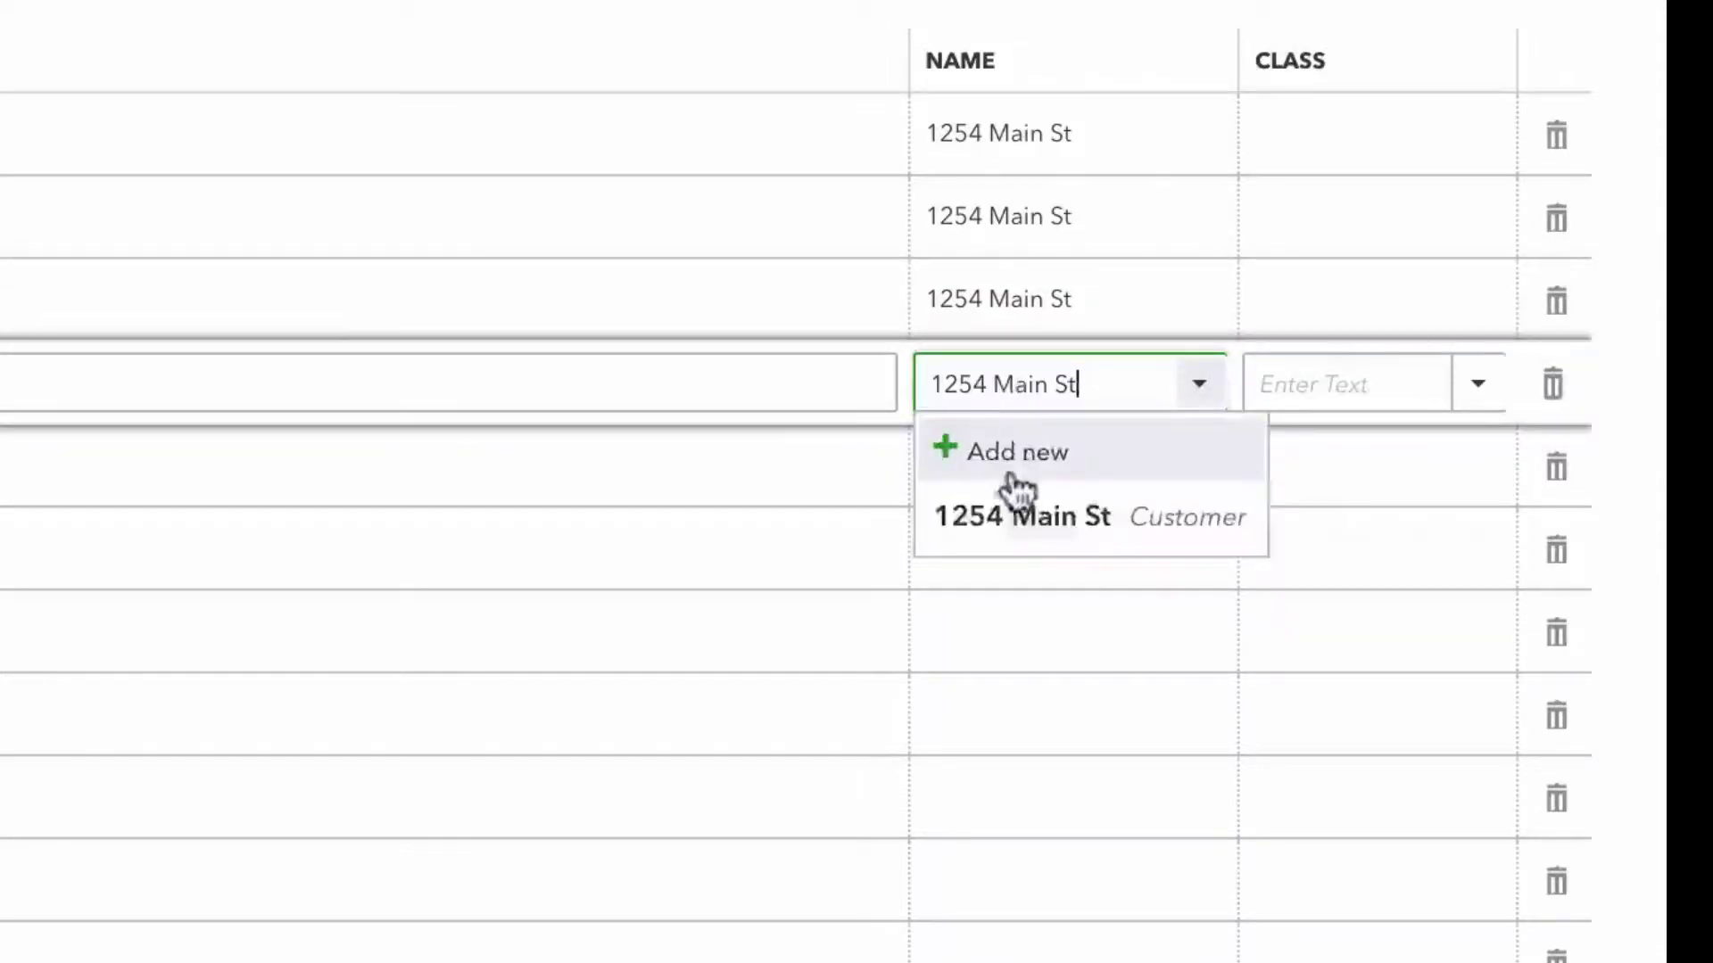
click(1017, 512)
click(1017, 458)
text(1254 Main St)
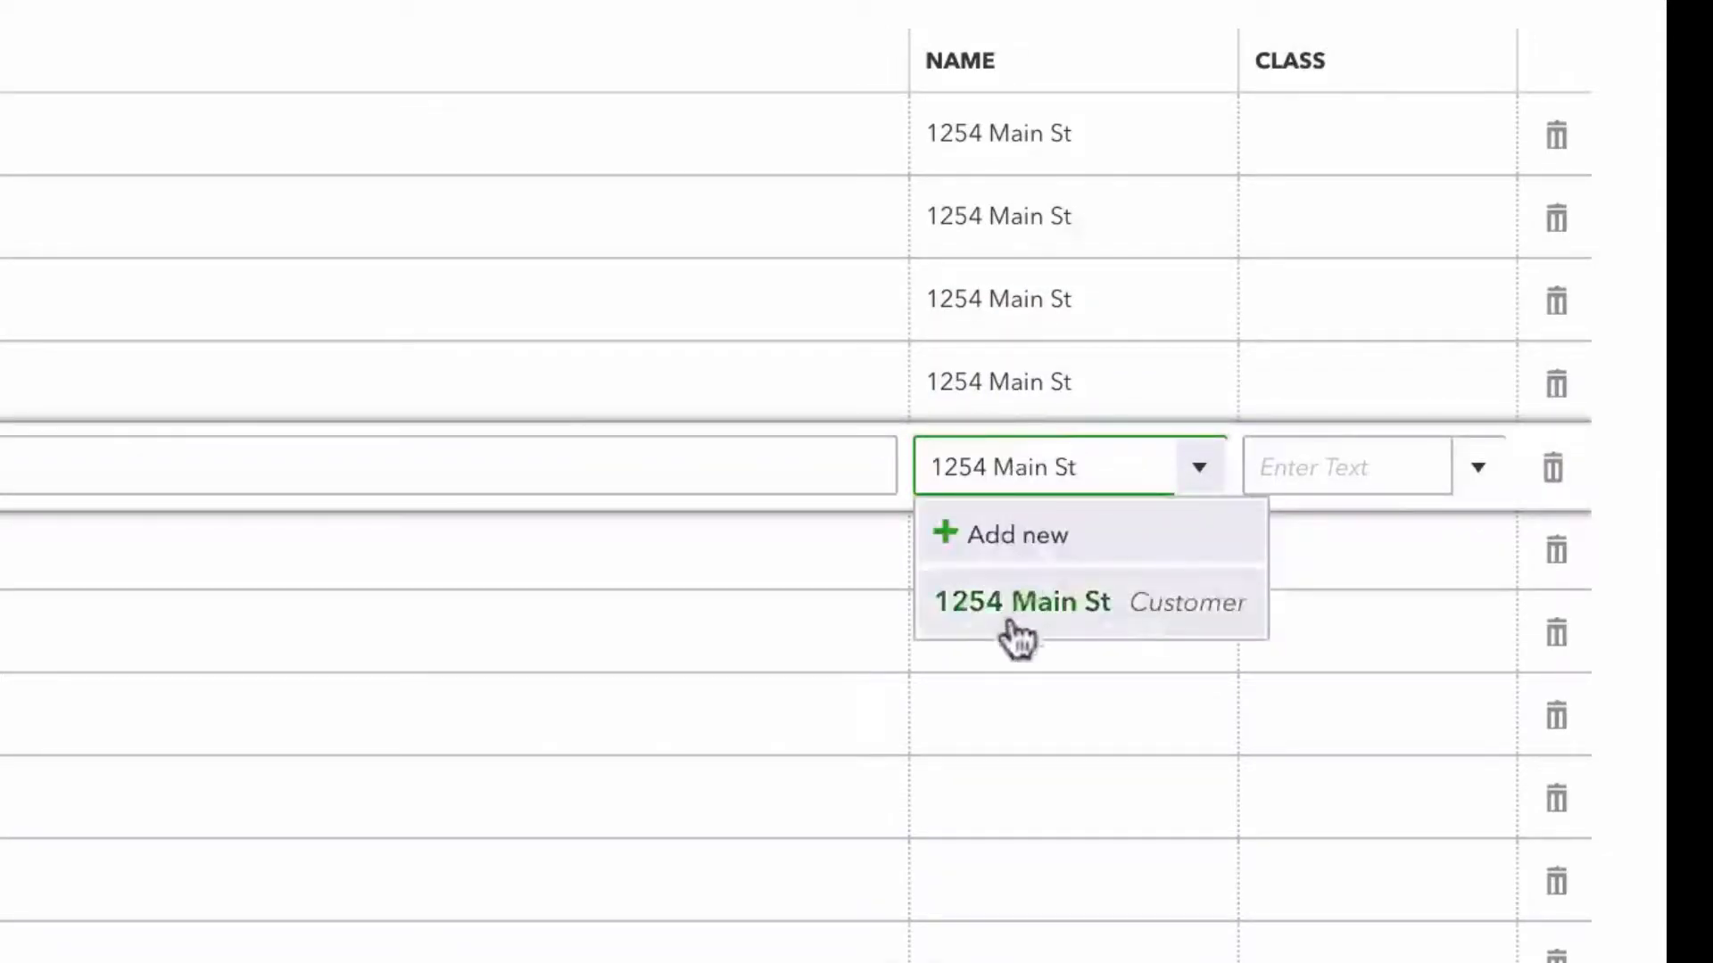
click(1022, 603)
click(1019, 553)
text(1254 Main St)
click(1026, 682)
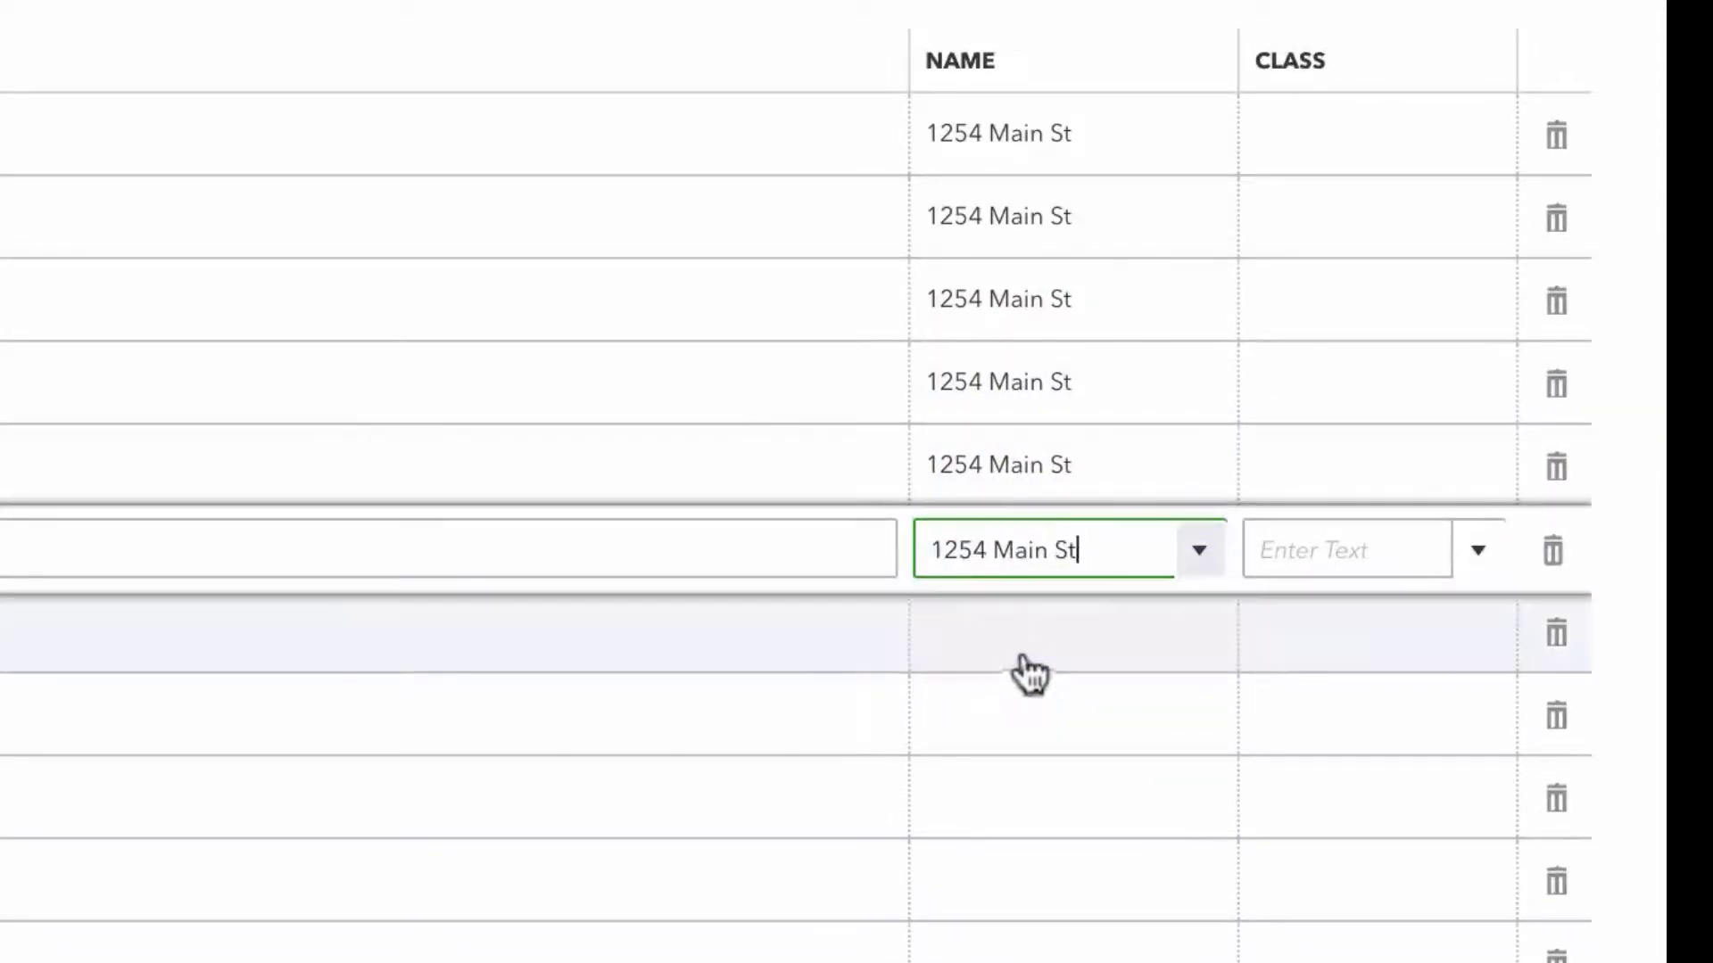
- Name lines 7 through 11 as 1254 Main St, then save the journal entry
click(1025, 627)
text(1254 Main St)
click(1035, 774)
click(1059, 713)
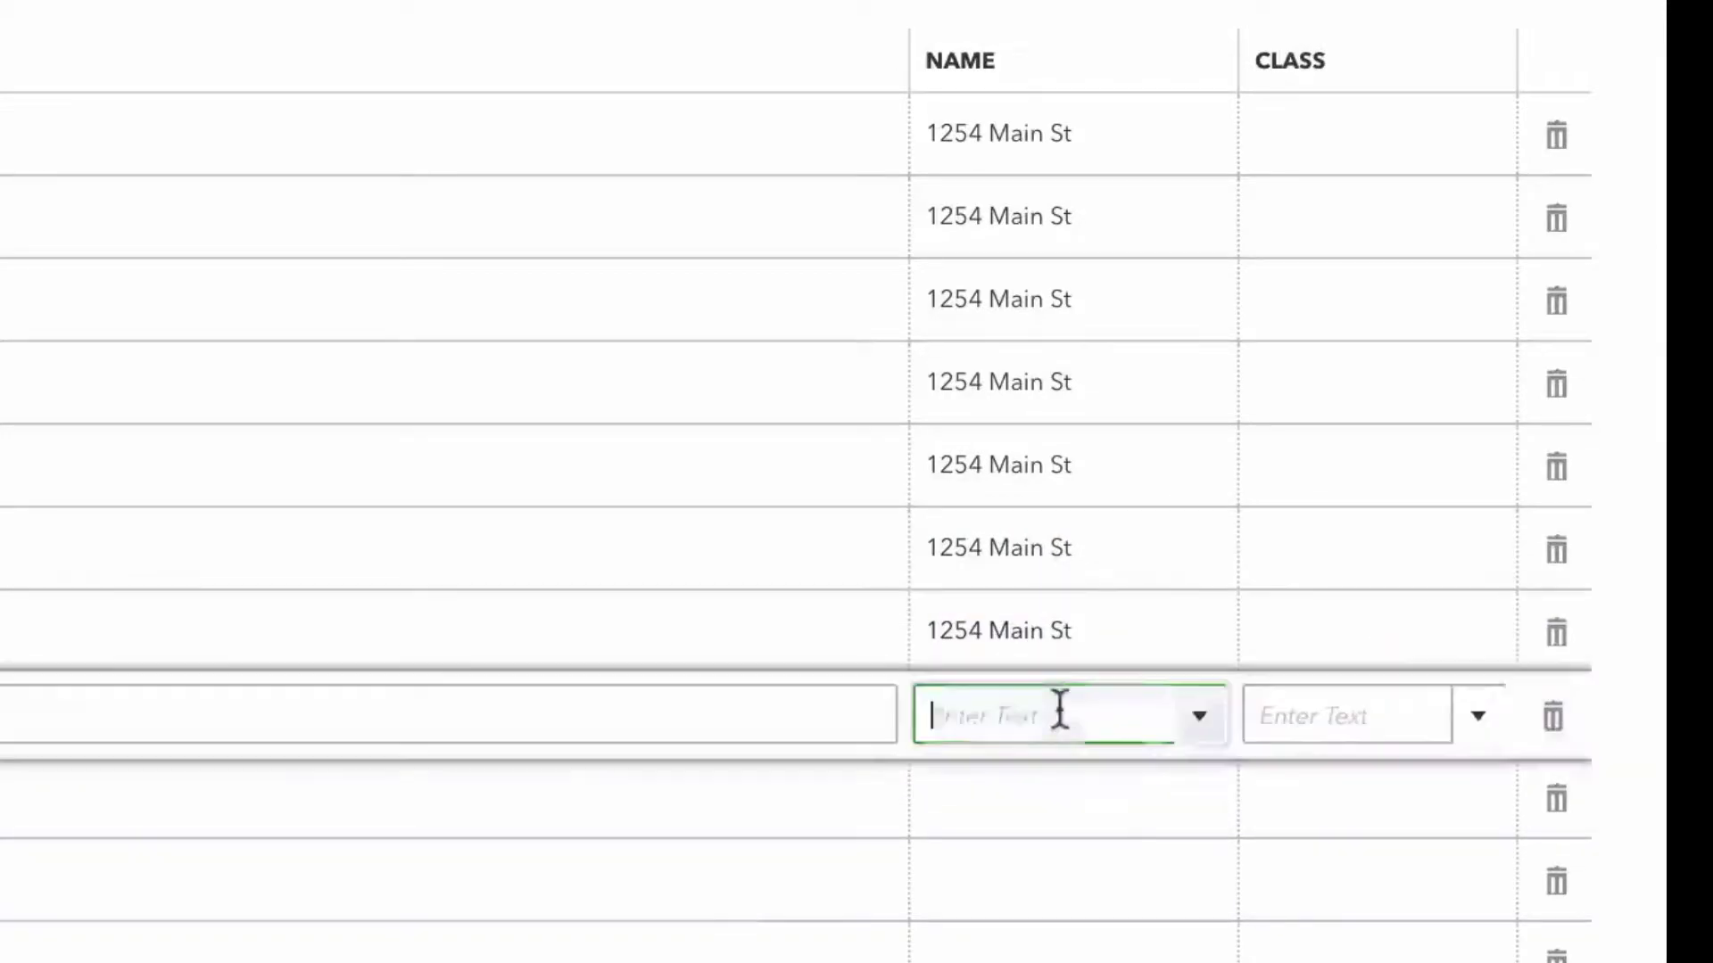
text(v)
key(BackSpace)
text(1254 Main St)
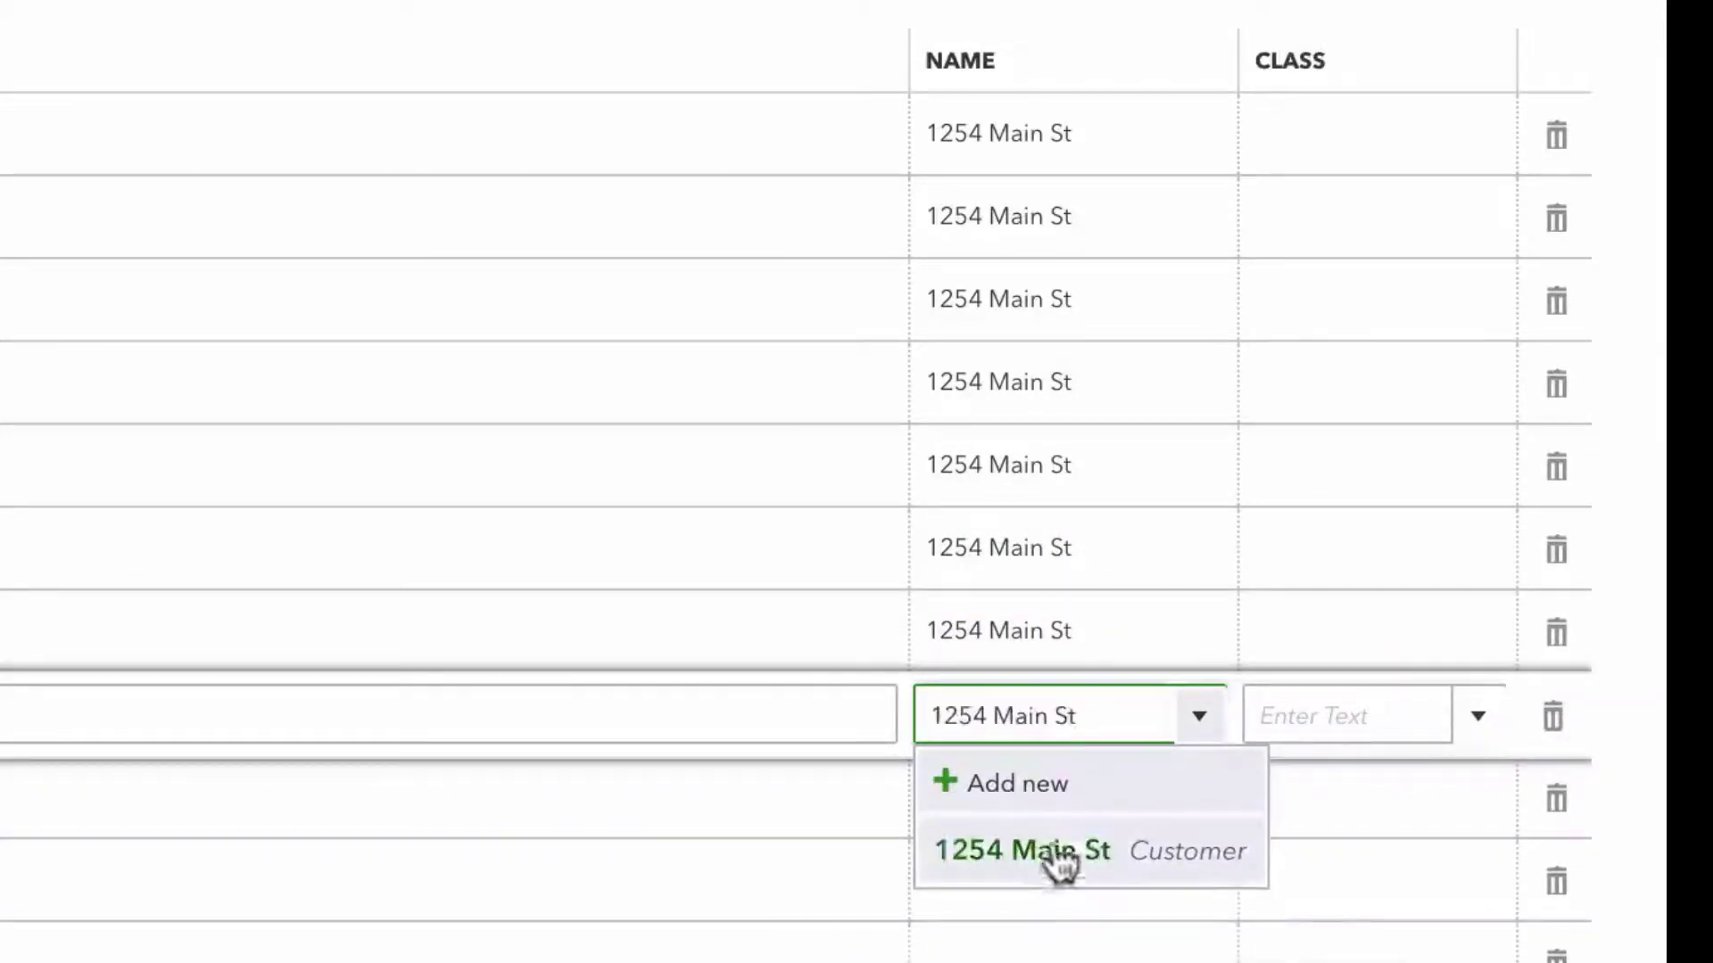
click(1056, 864)
click(1017, 787)
text(1254 Main St)
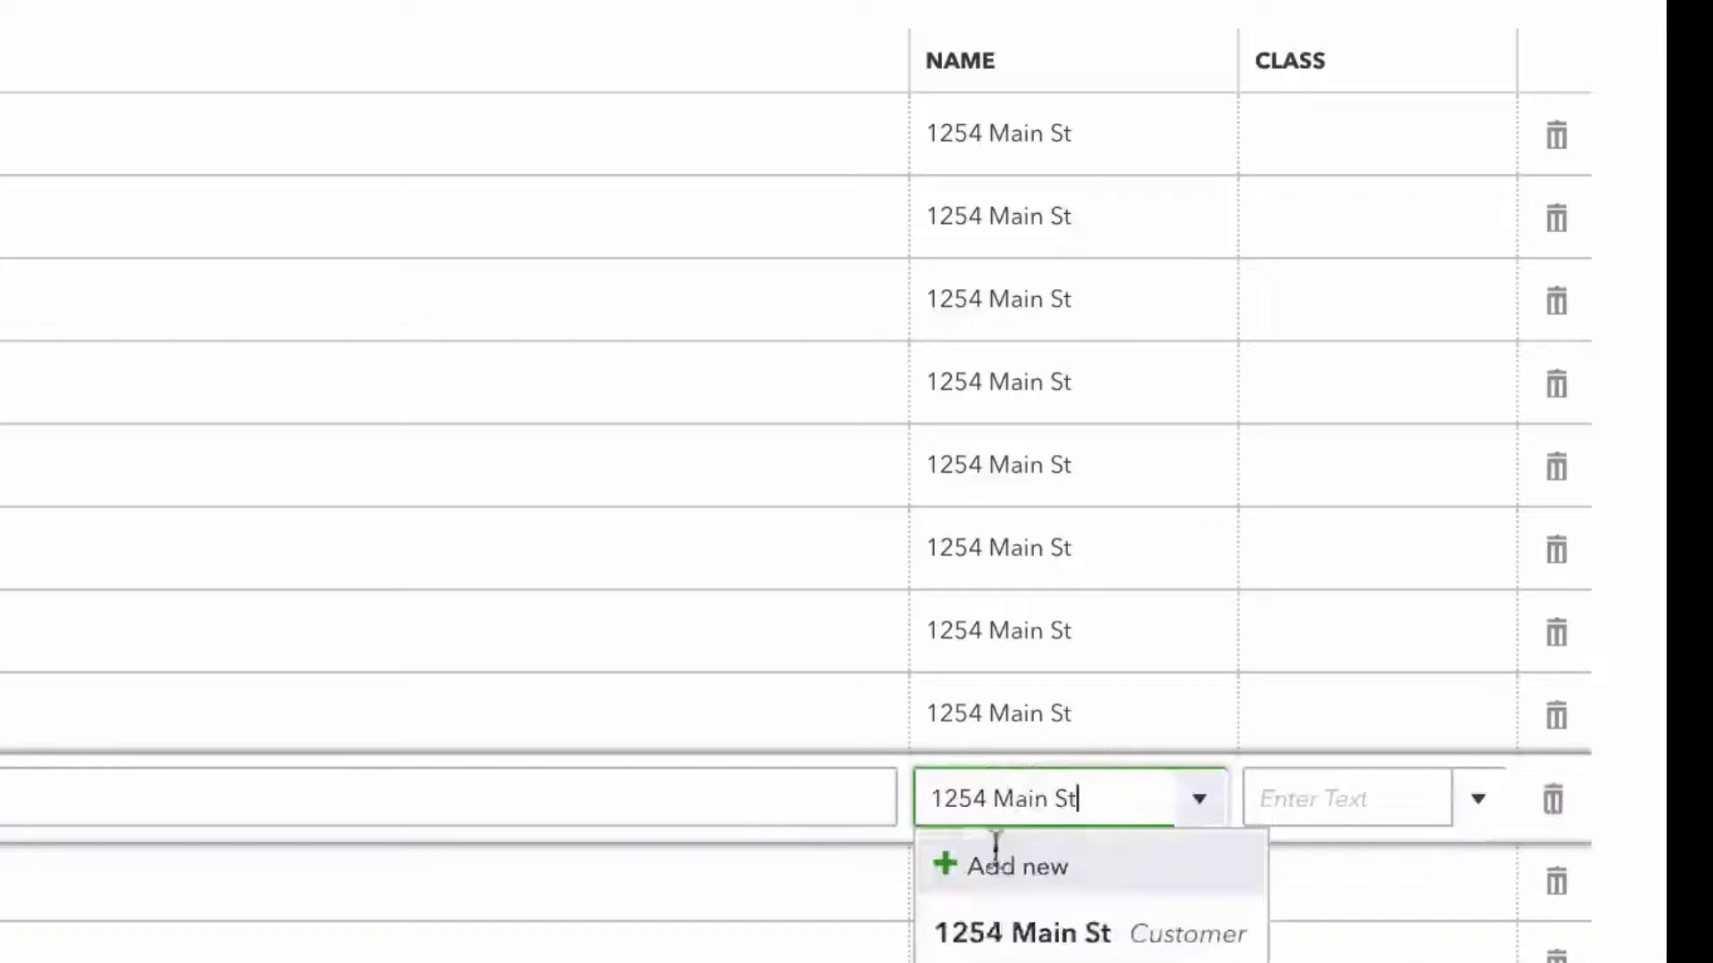
click(999, 935)
click(1021, 892)
text(1254 Main St)
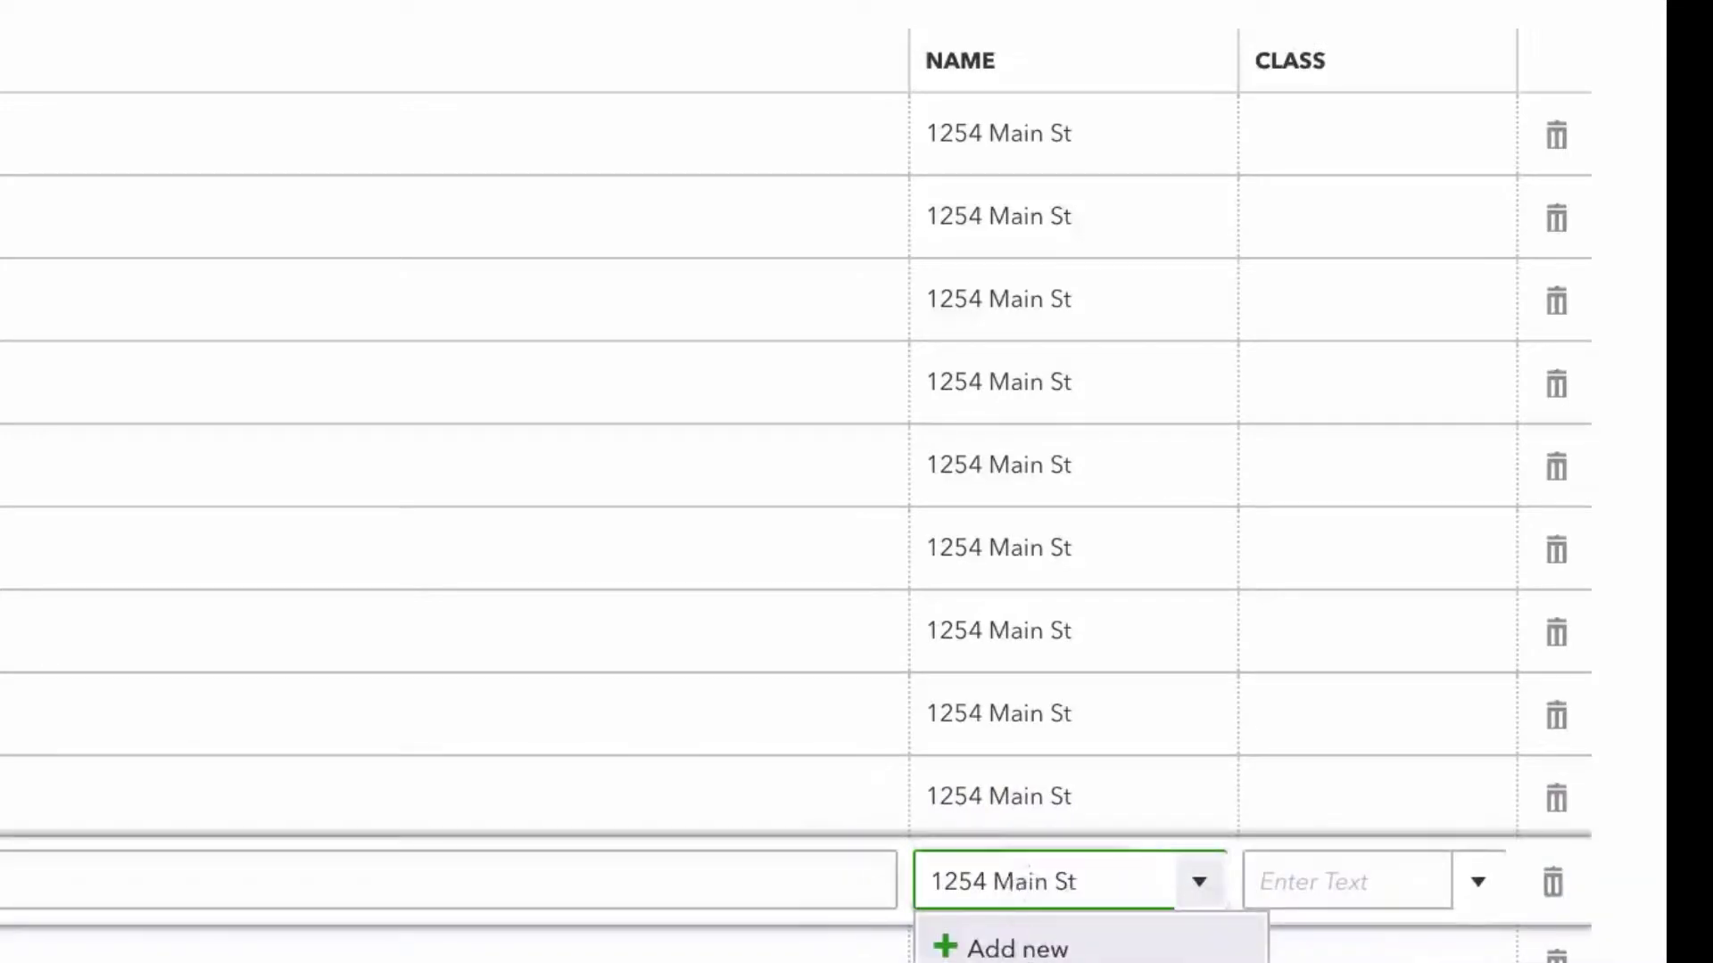
click(1022, 955)
click(1021, 947)
text(1254 Main St)
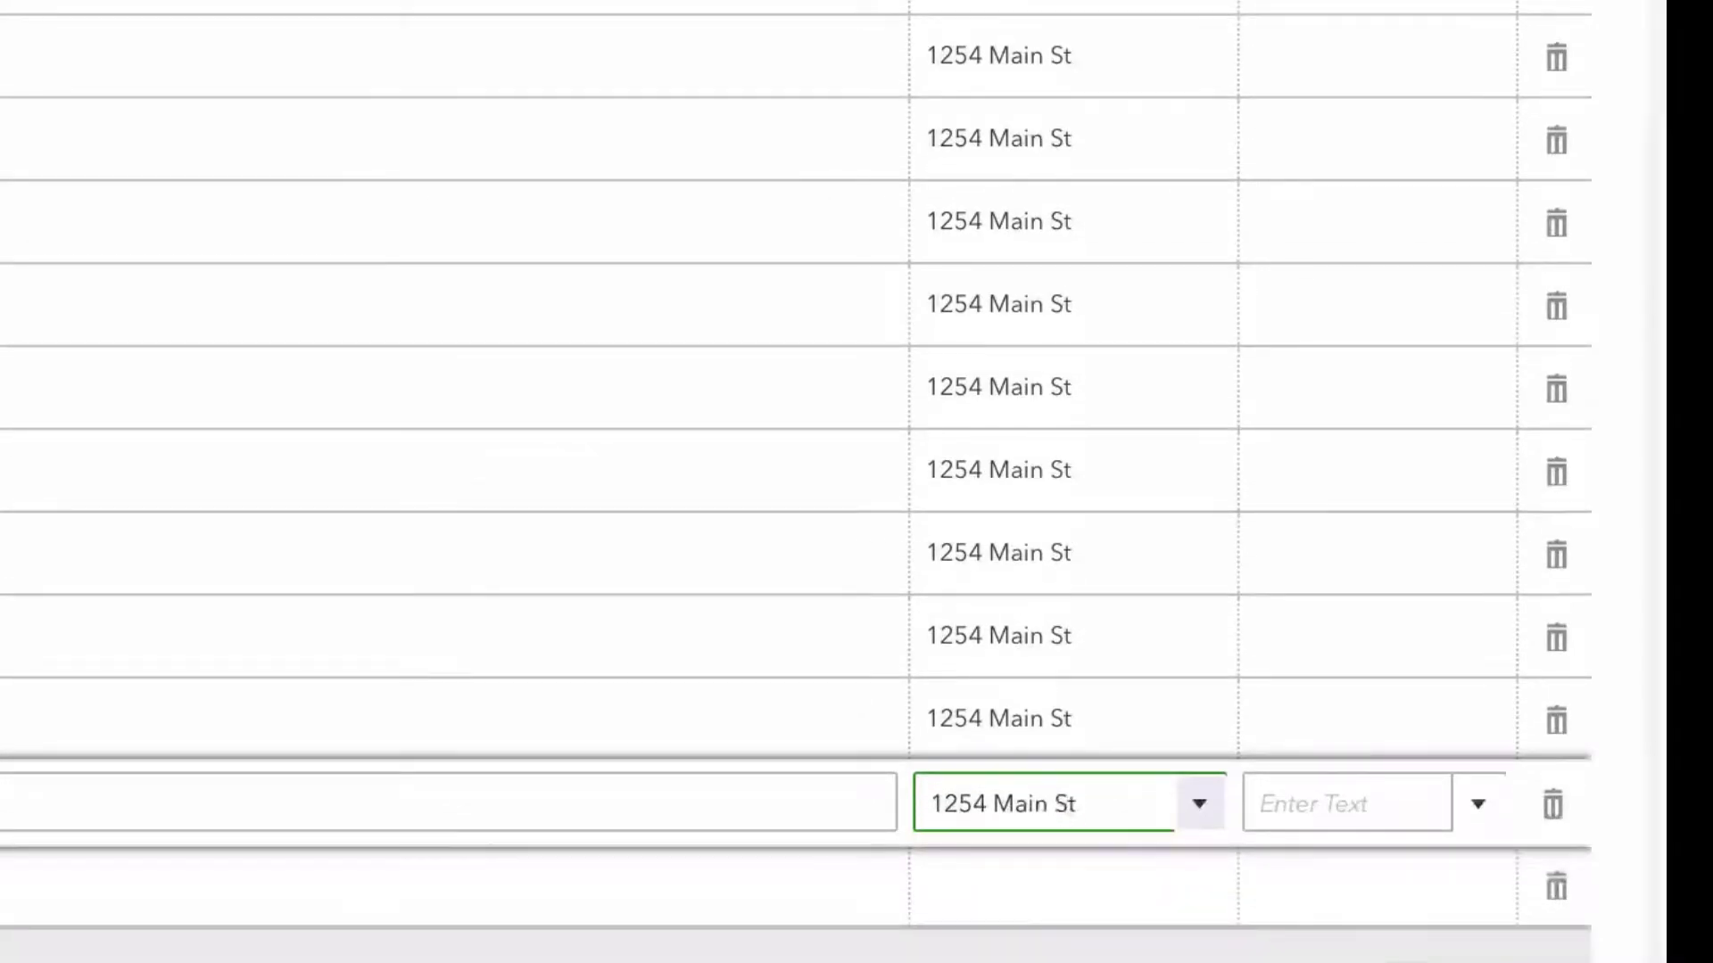
scroll(803, 481, up, 1)
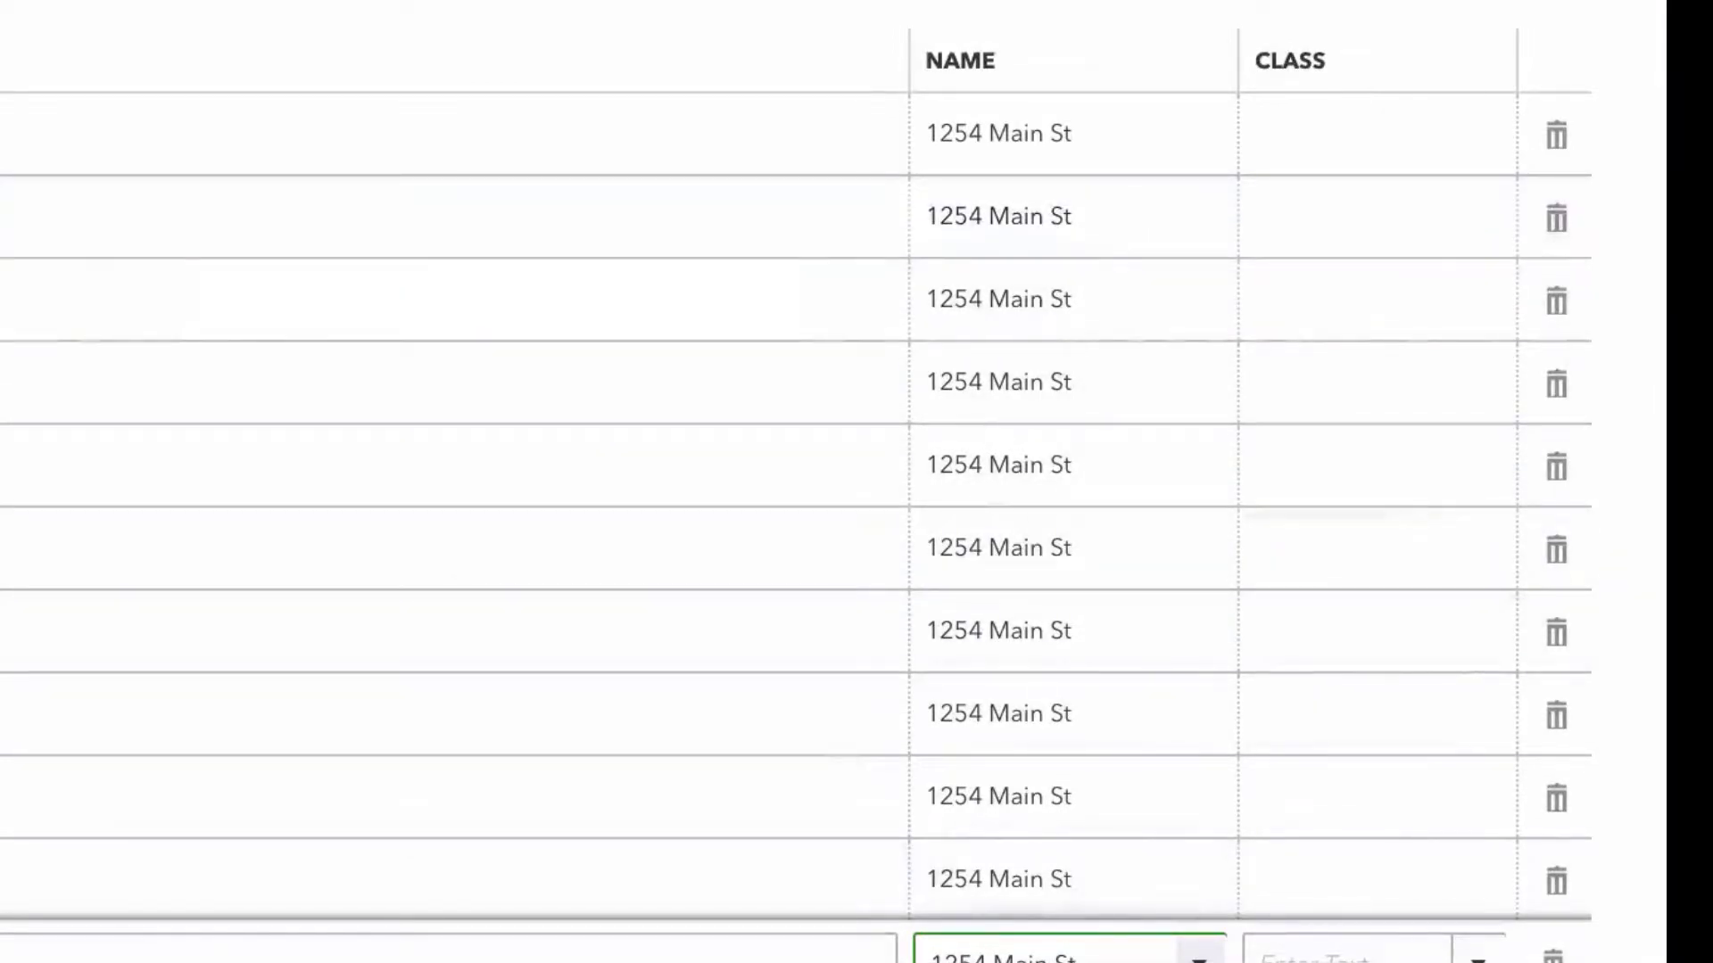
key(ctrl+alt+s)
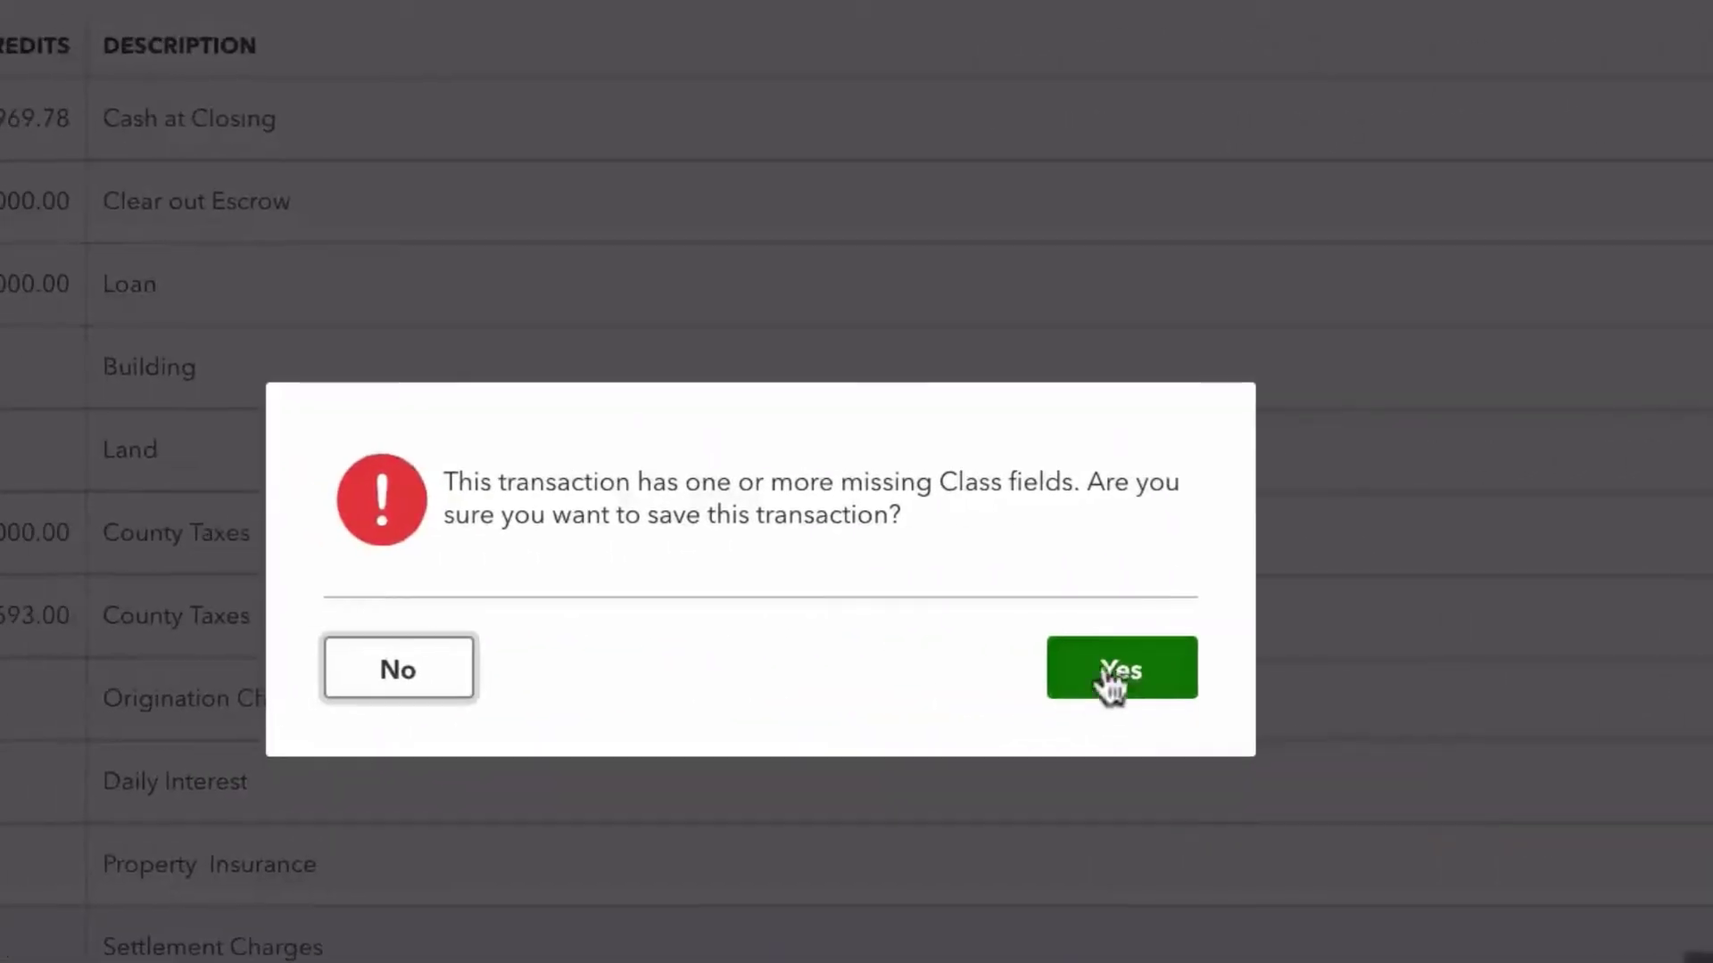
- Confirm saving Journal Entry 13 despite the missing Class fields
click(1164, 678)
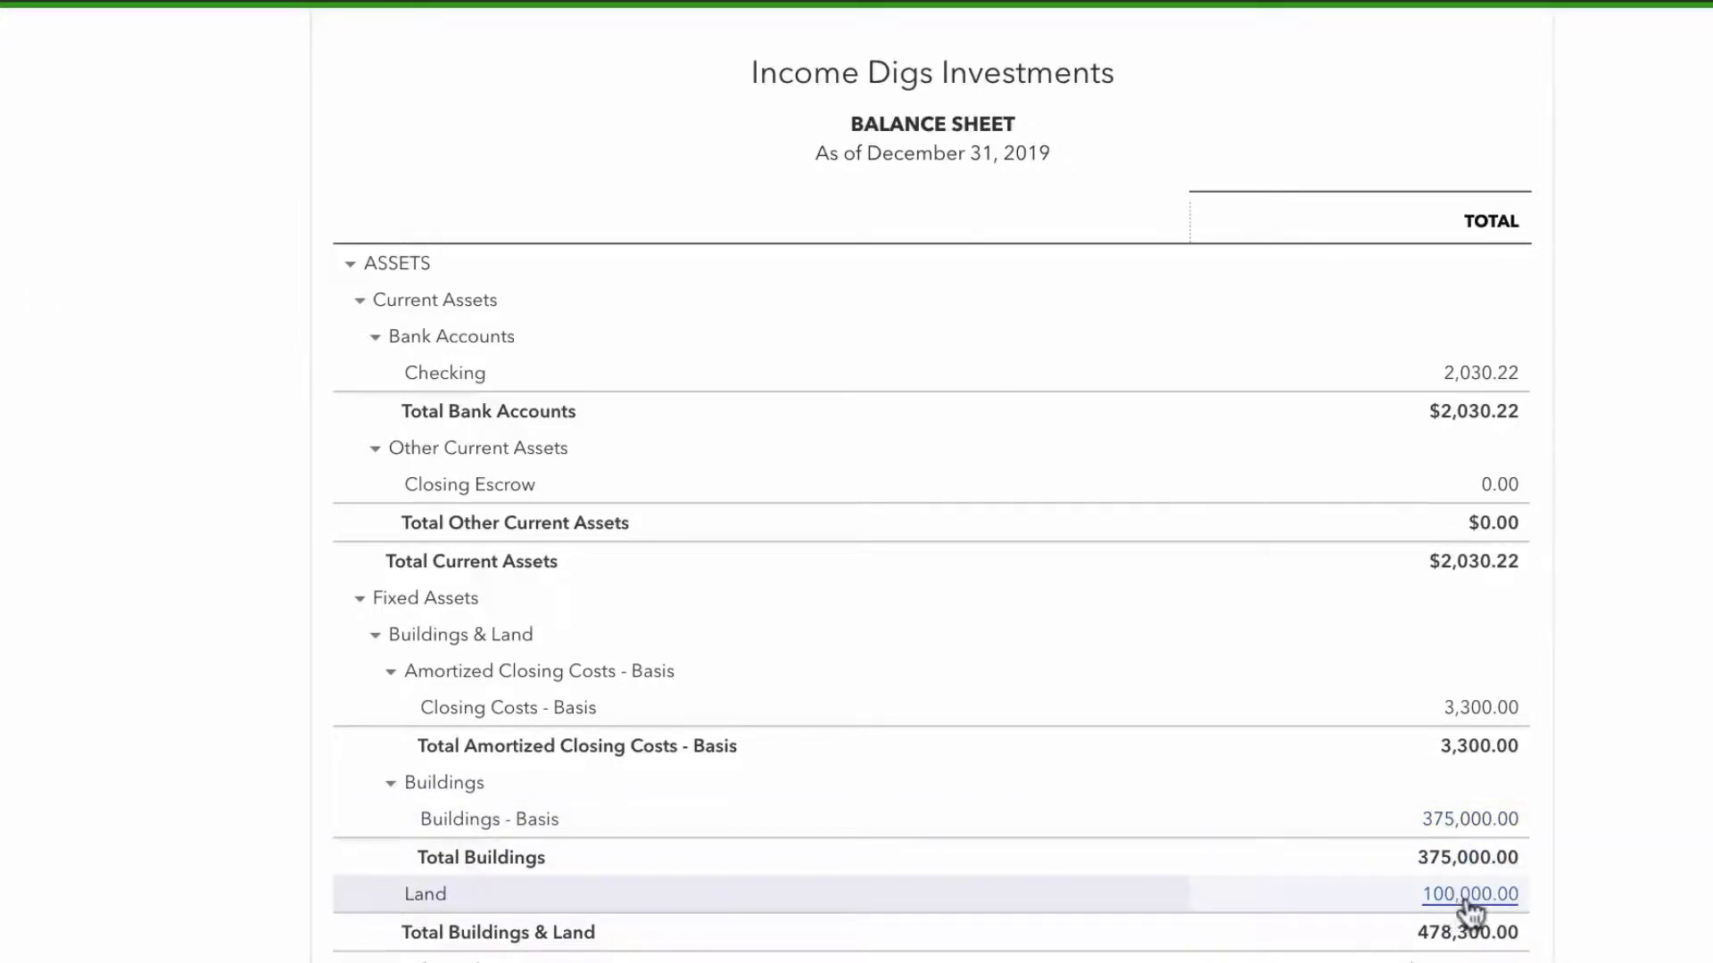
scroll(1472, 915, down, 3)
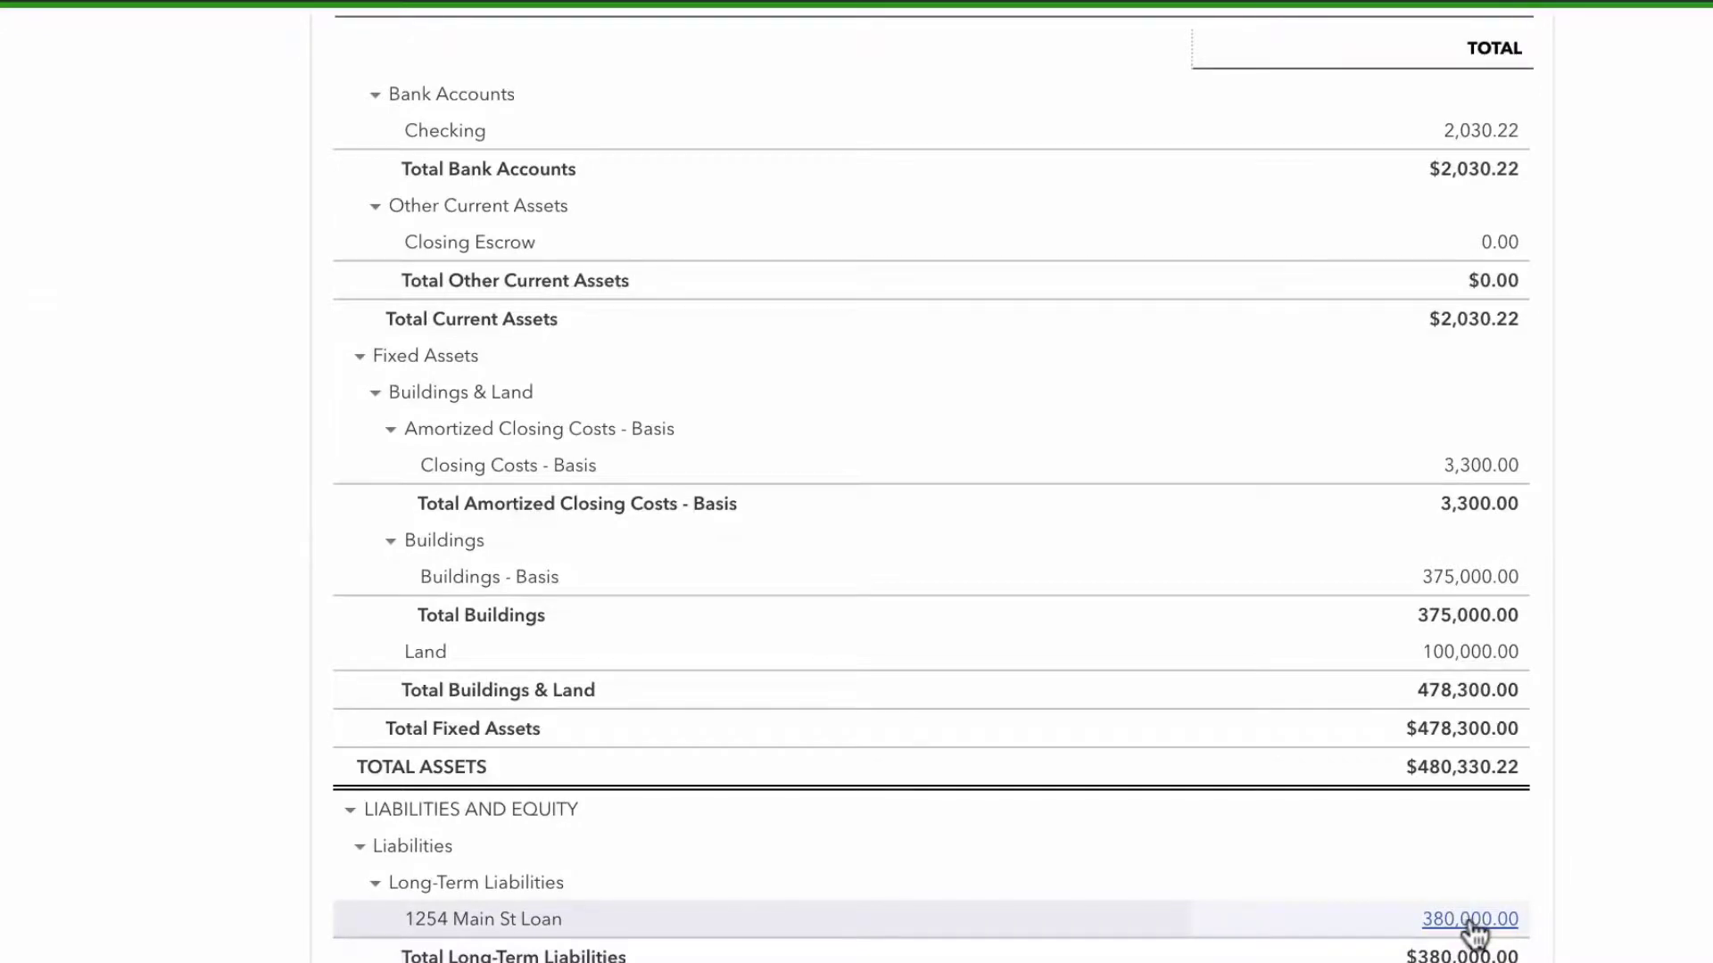
click(1470, 920)
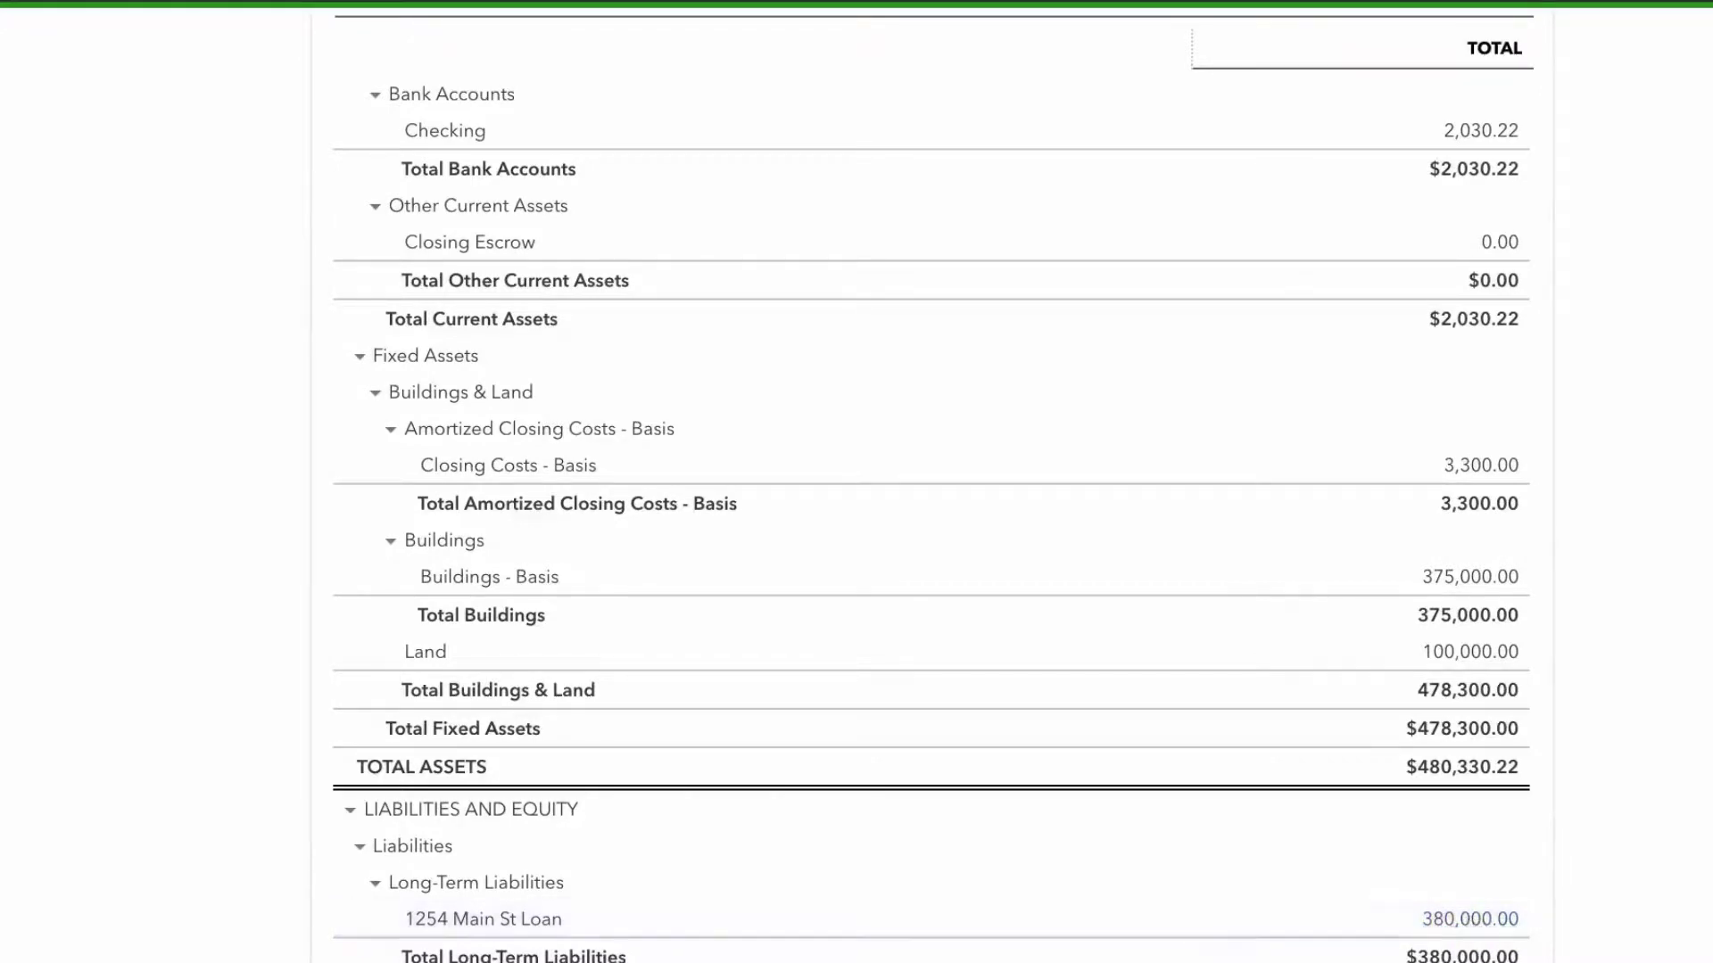
scroll(933, 481, up, 4)
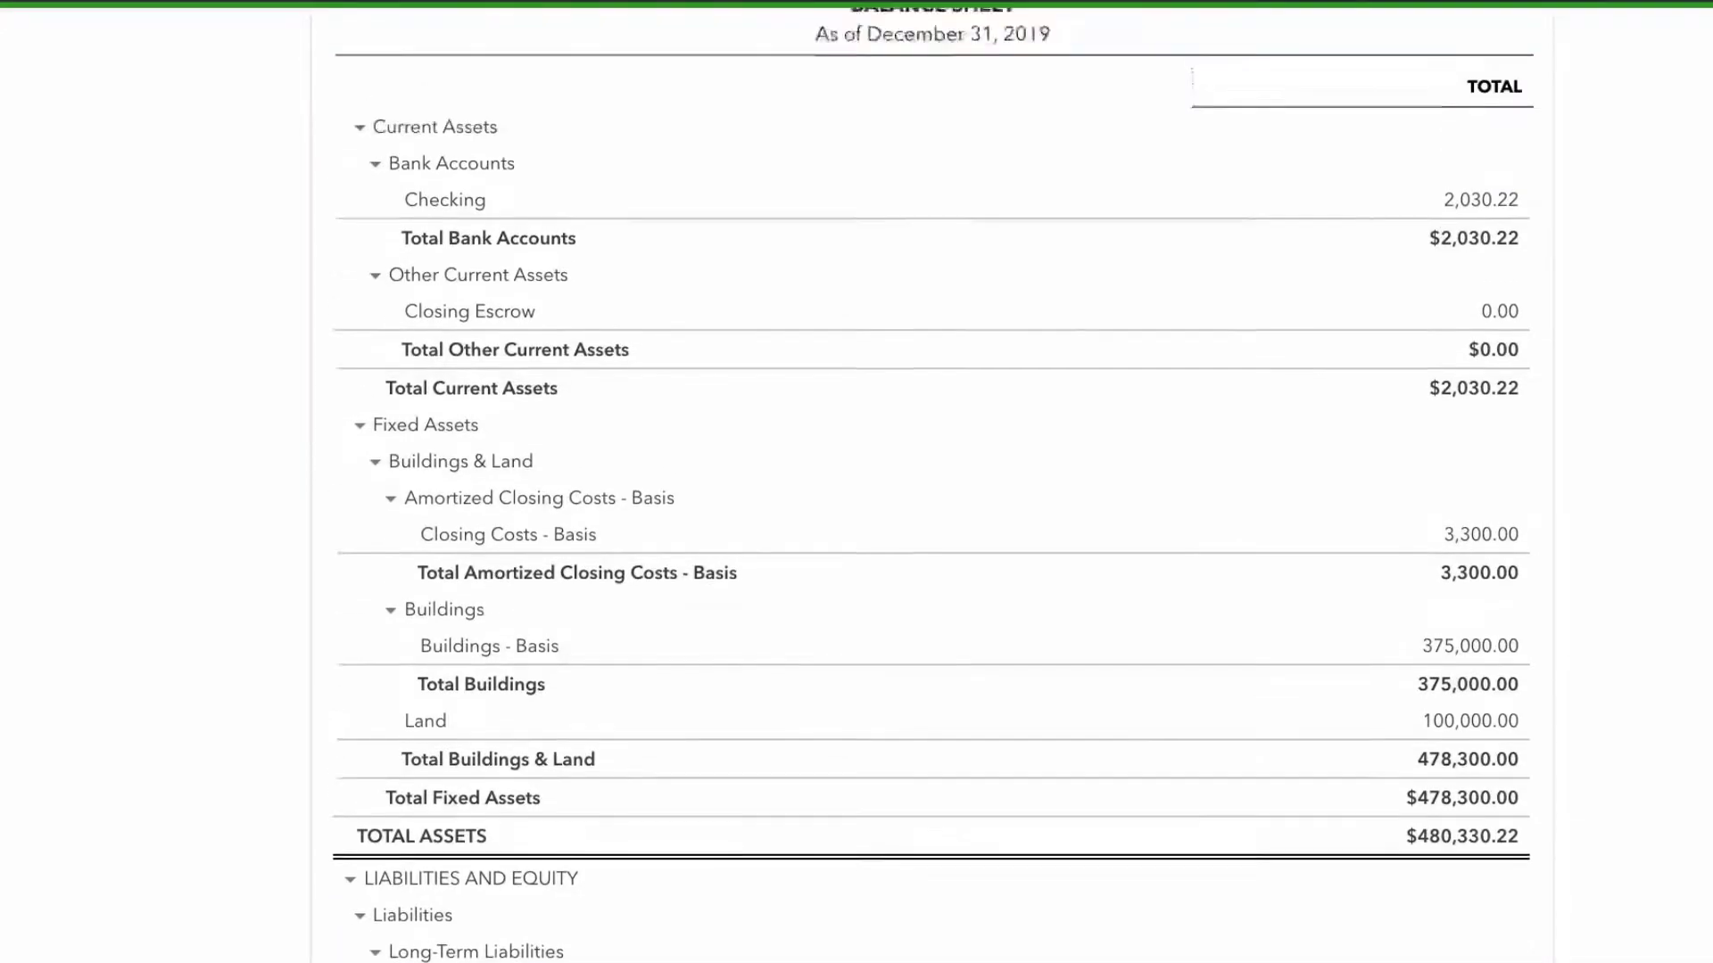
scroll(933, 482, up, 2)
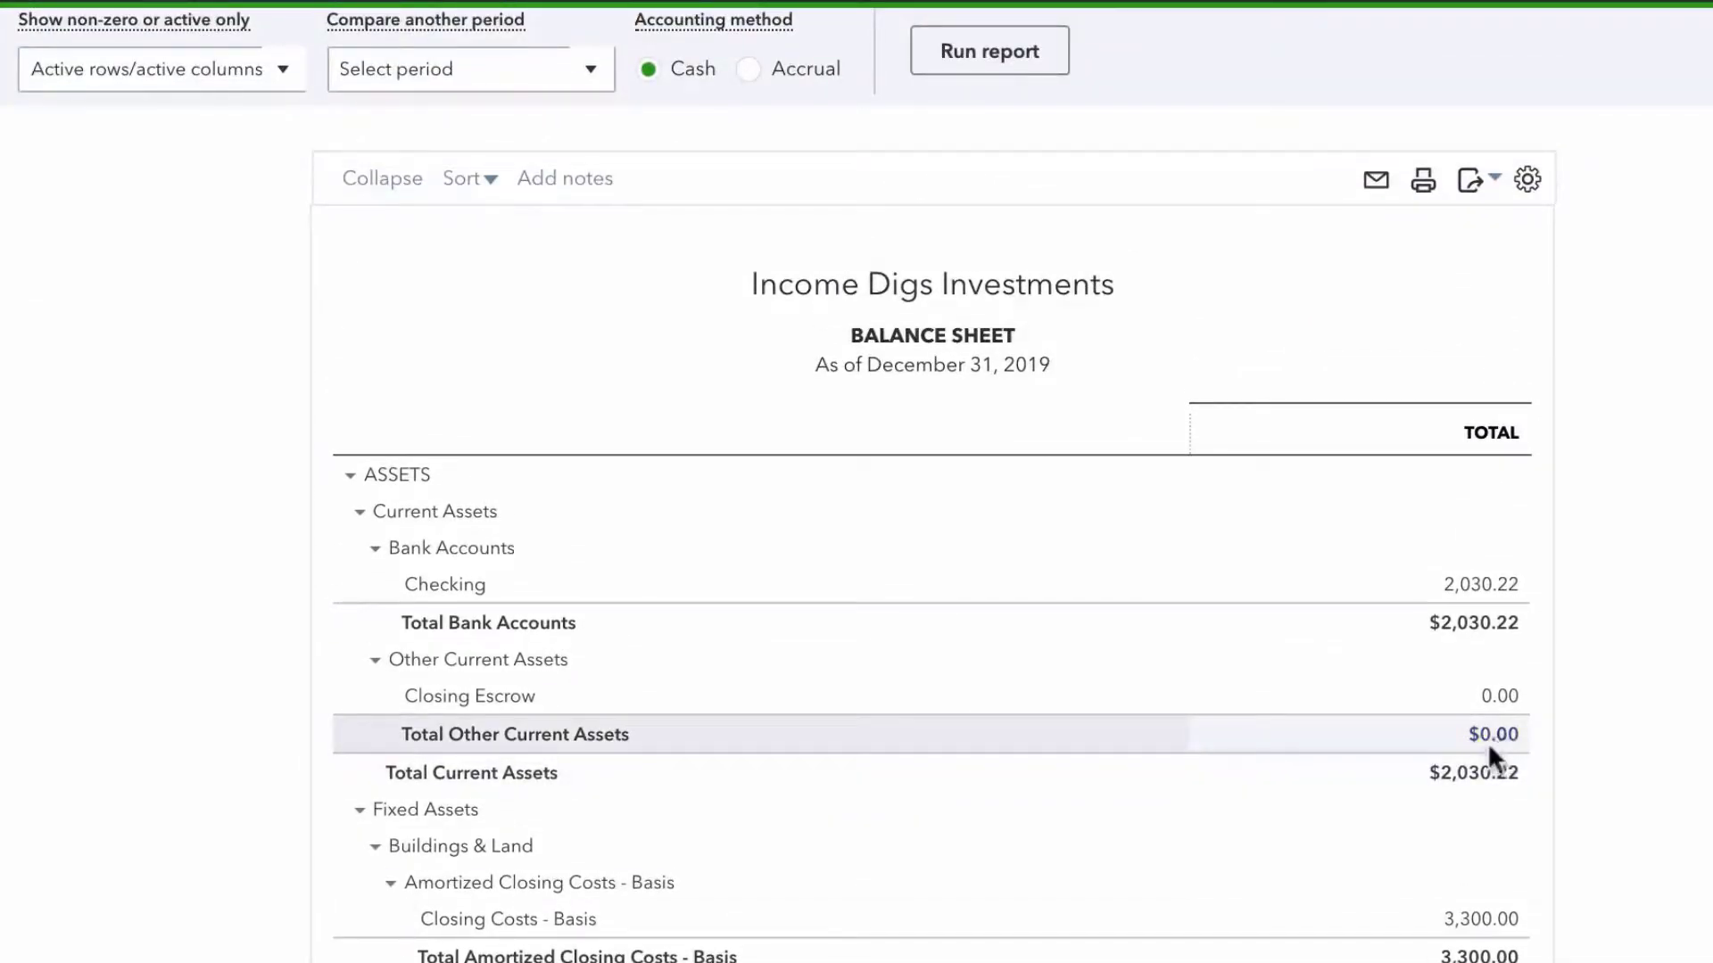
scroll(1488, 752, up, 2)
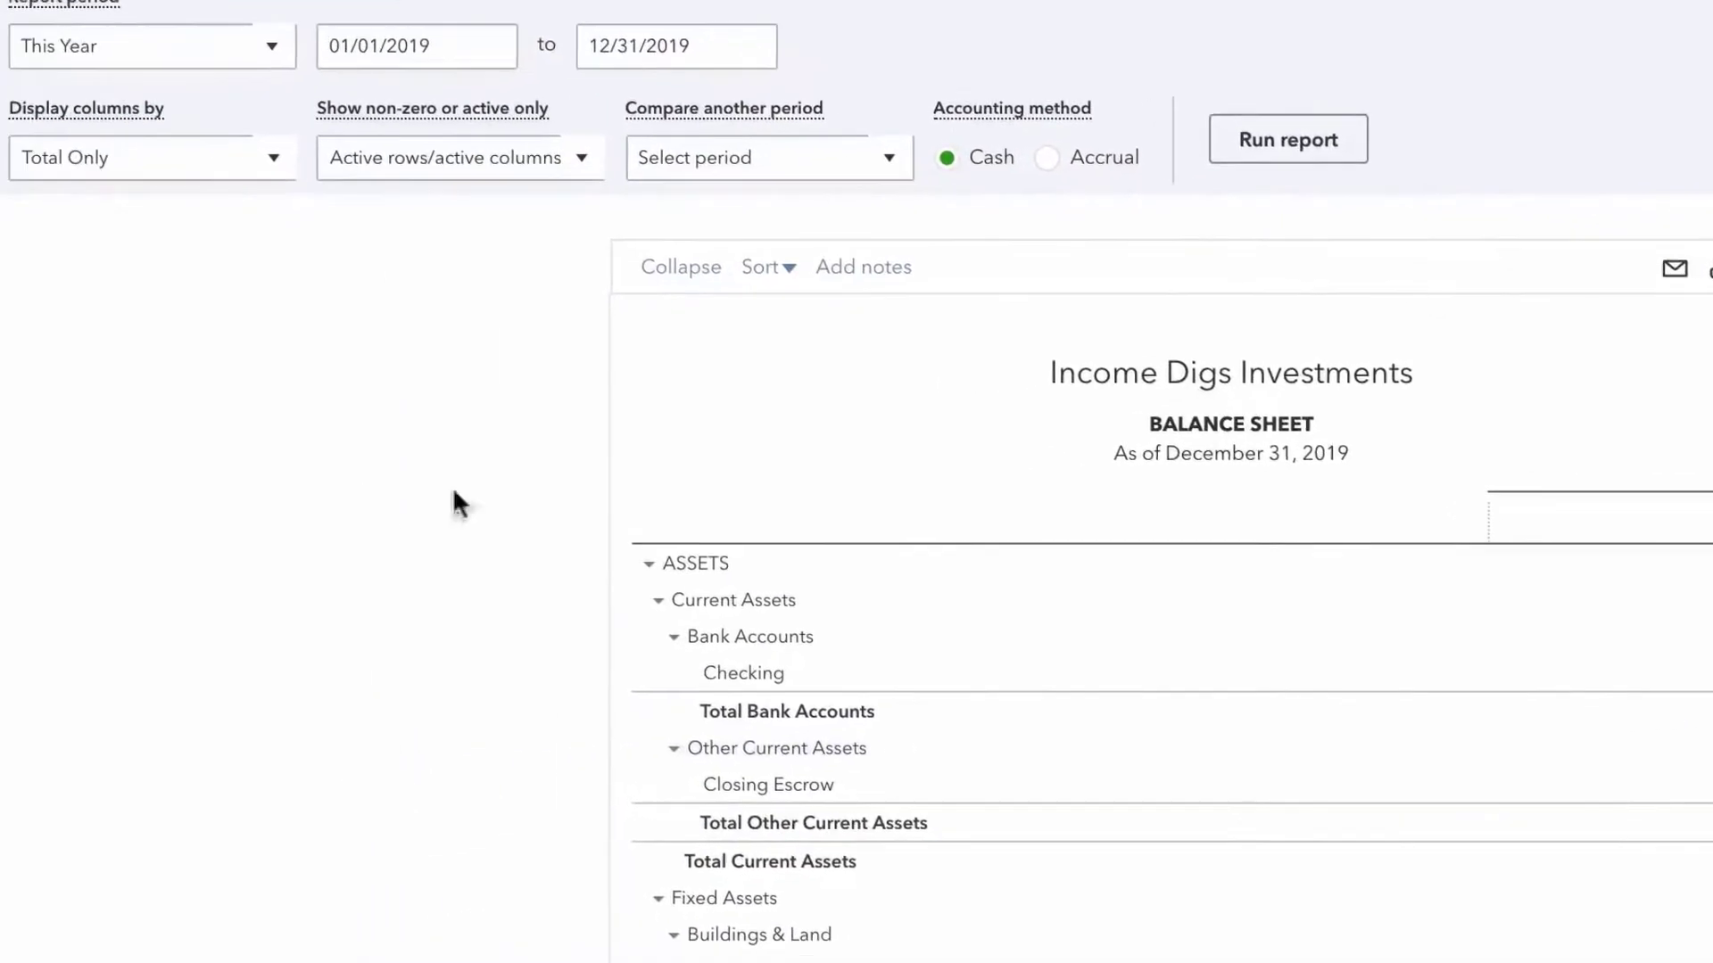
- Rerun the balance sheet with columns displayed by Customers
click(389, 156)
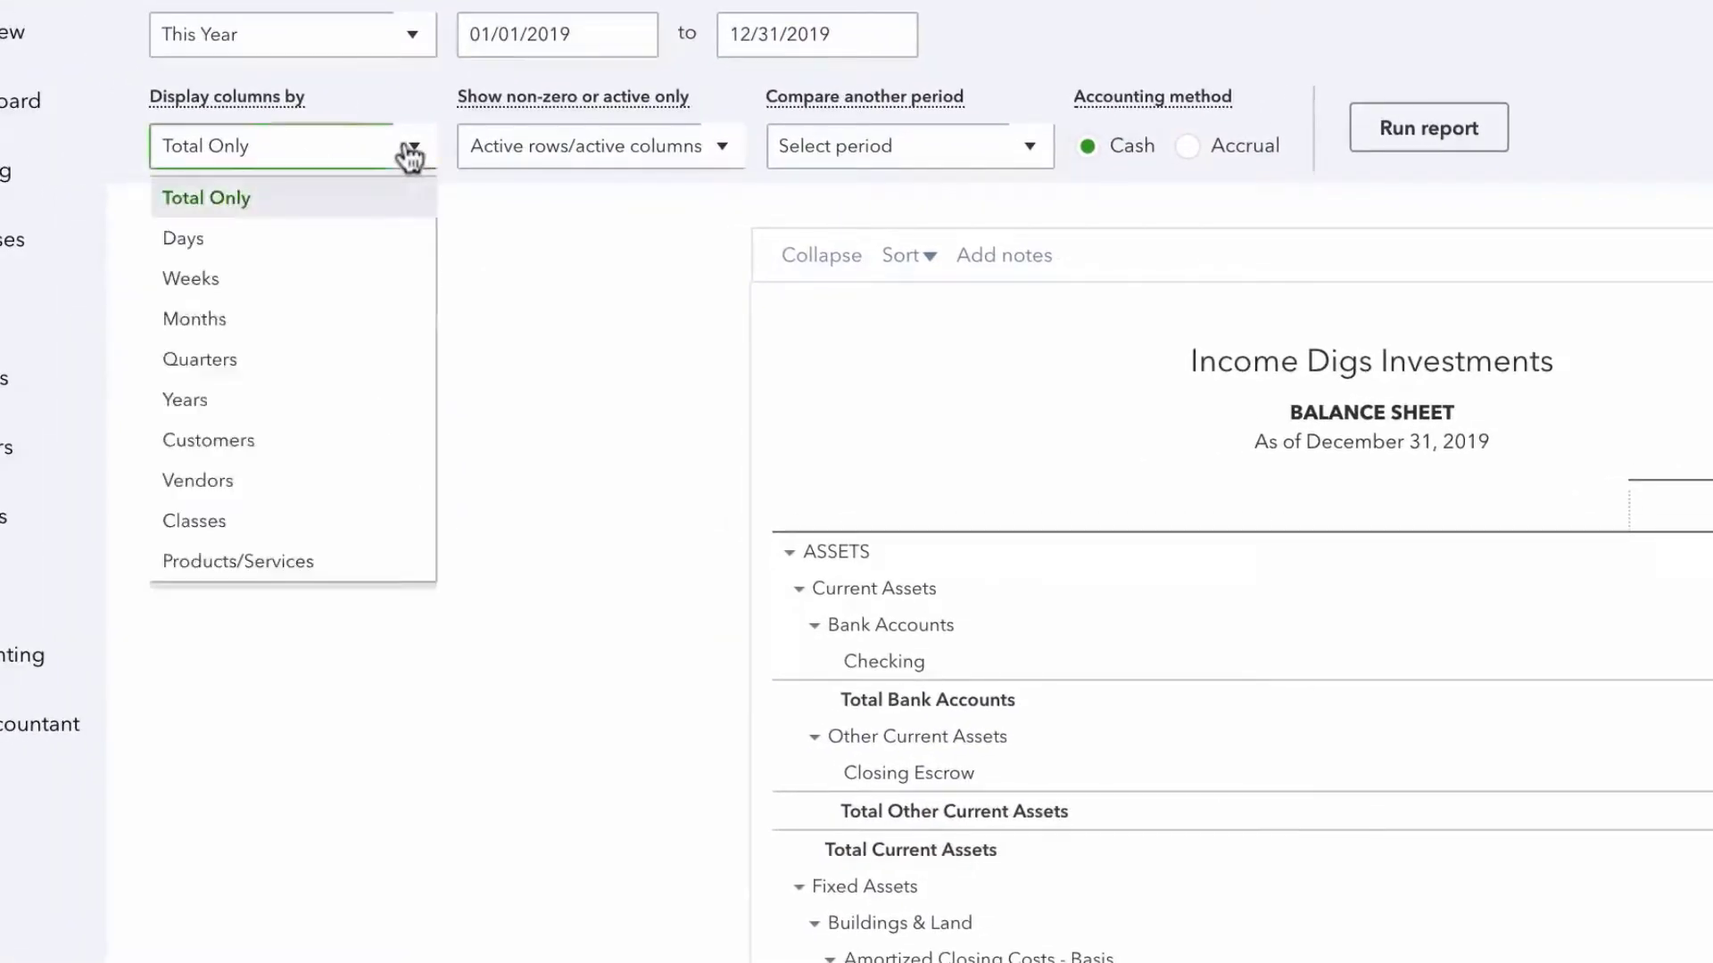
click(241, 440)
click(1418, 134)
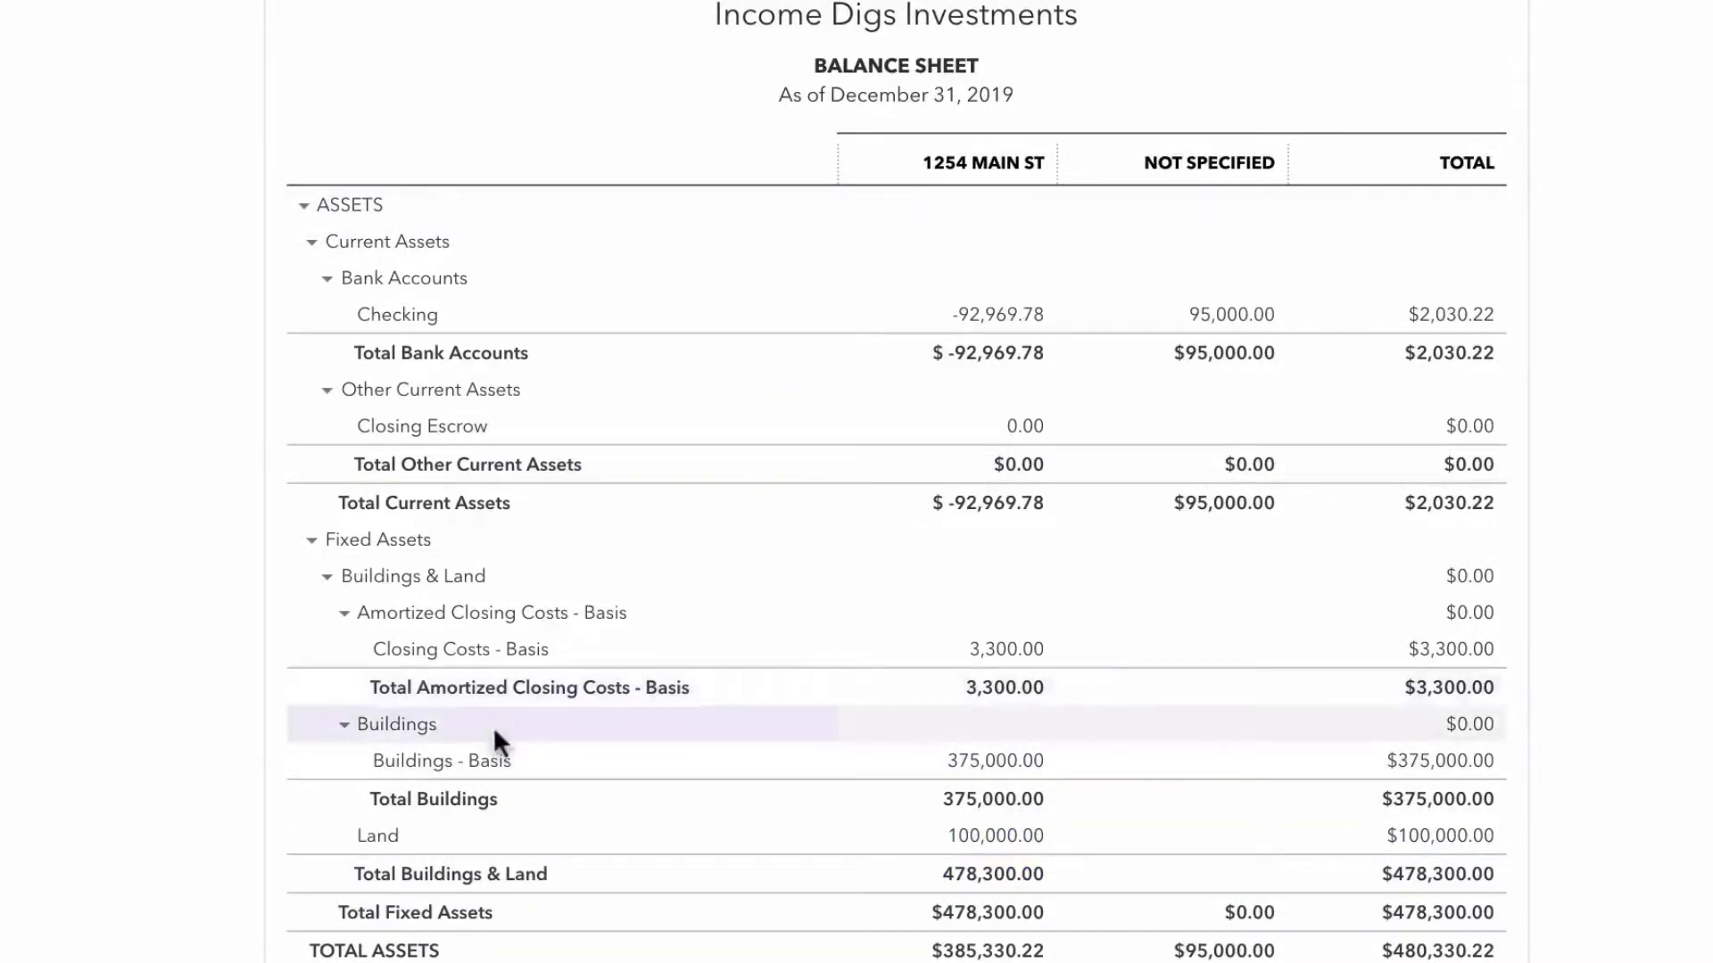
- Collapse the Buildings, Amortized Closing Costs - Basis and Buildings & Land groups to show totals
click(344, 725)
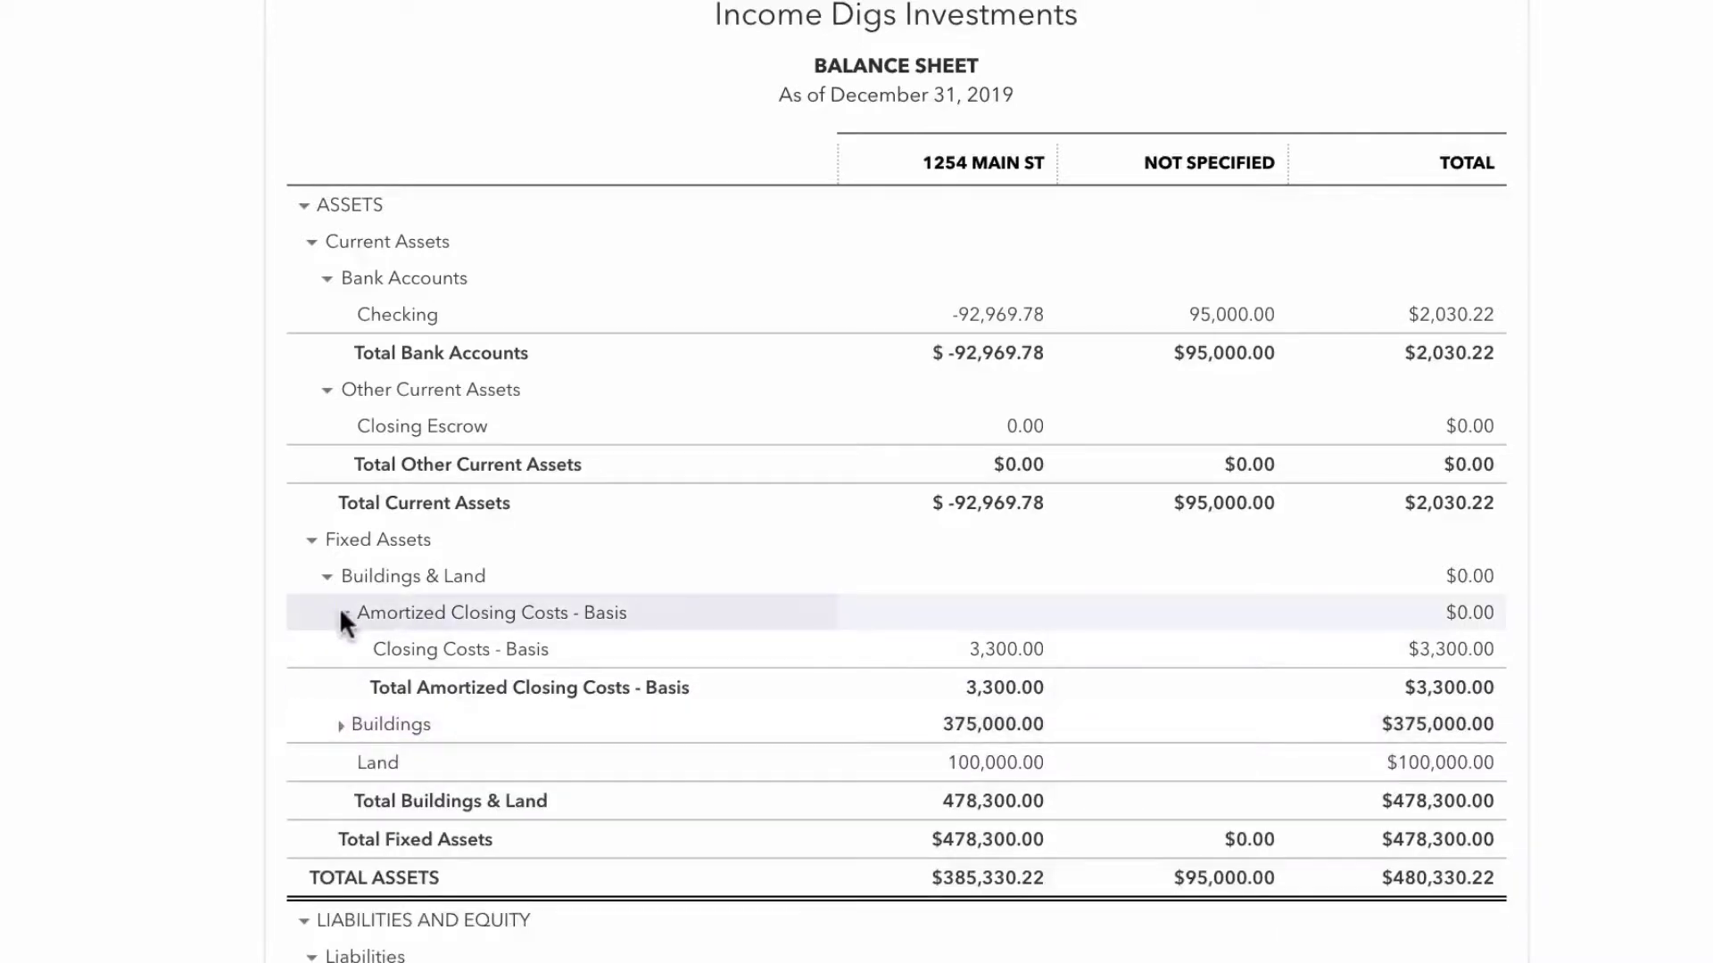
click(344, 614)
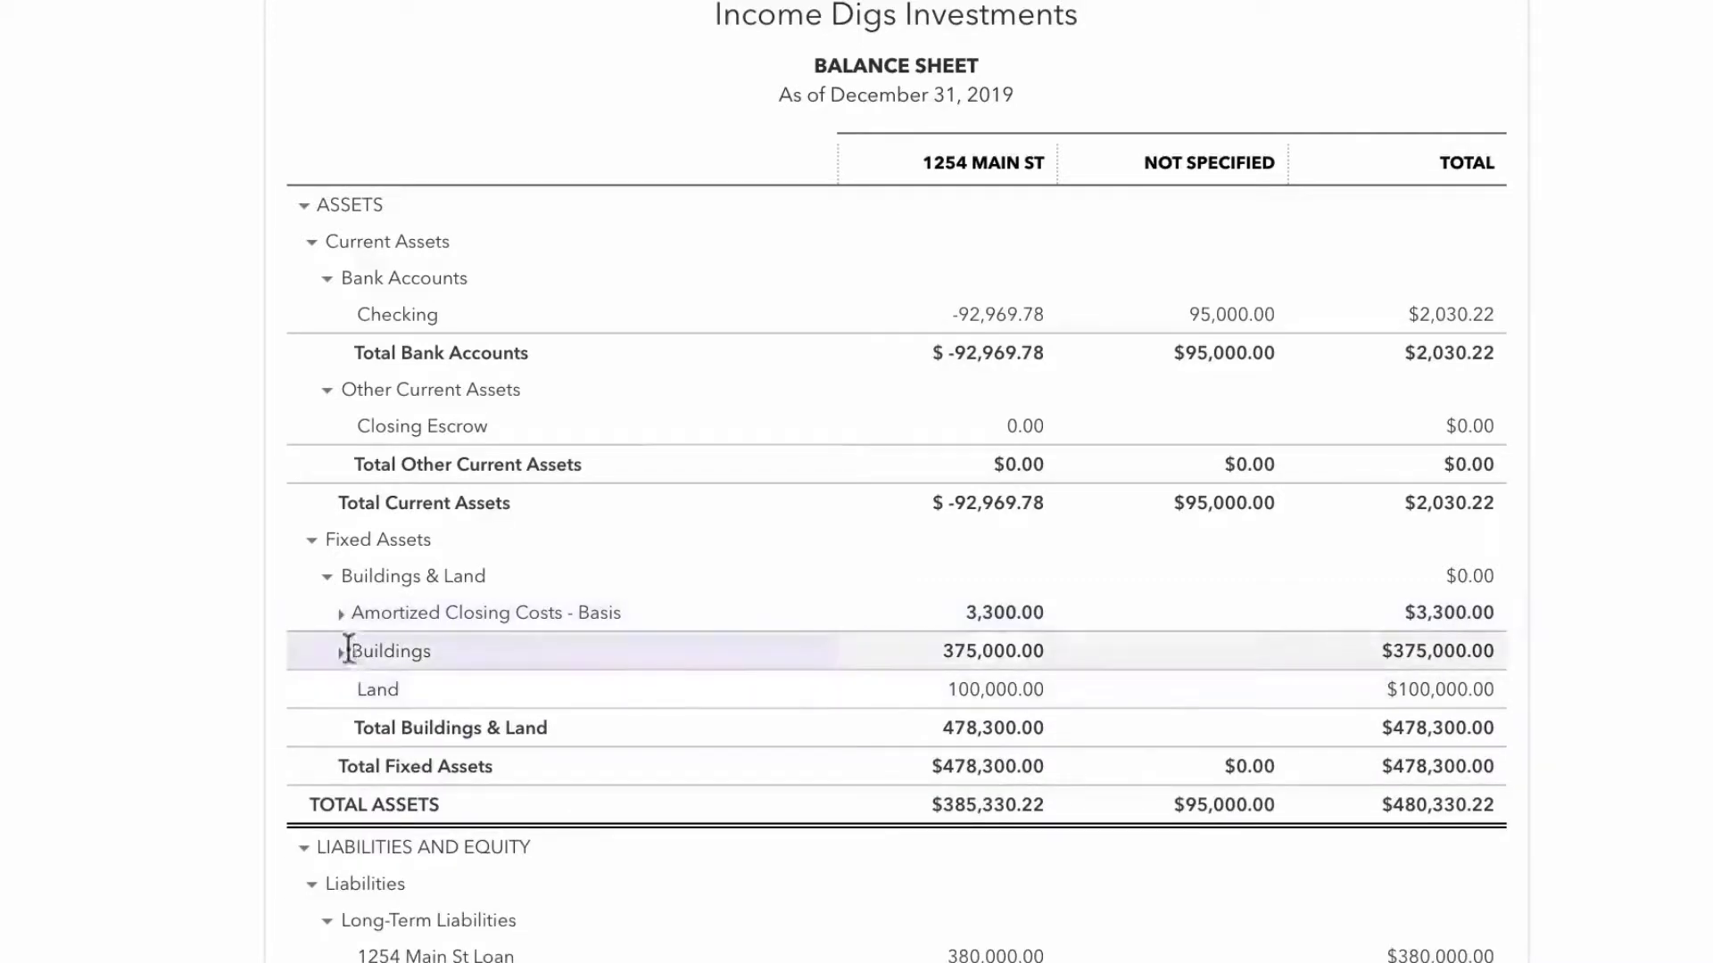
click(320, 574)
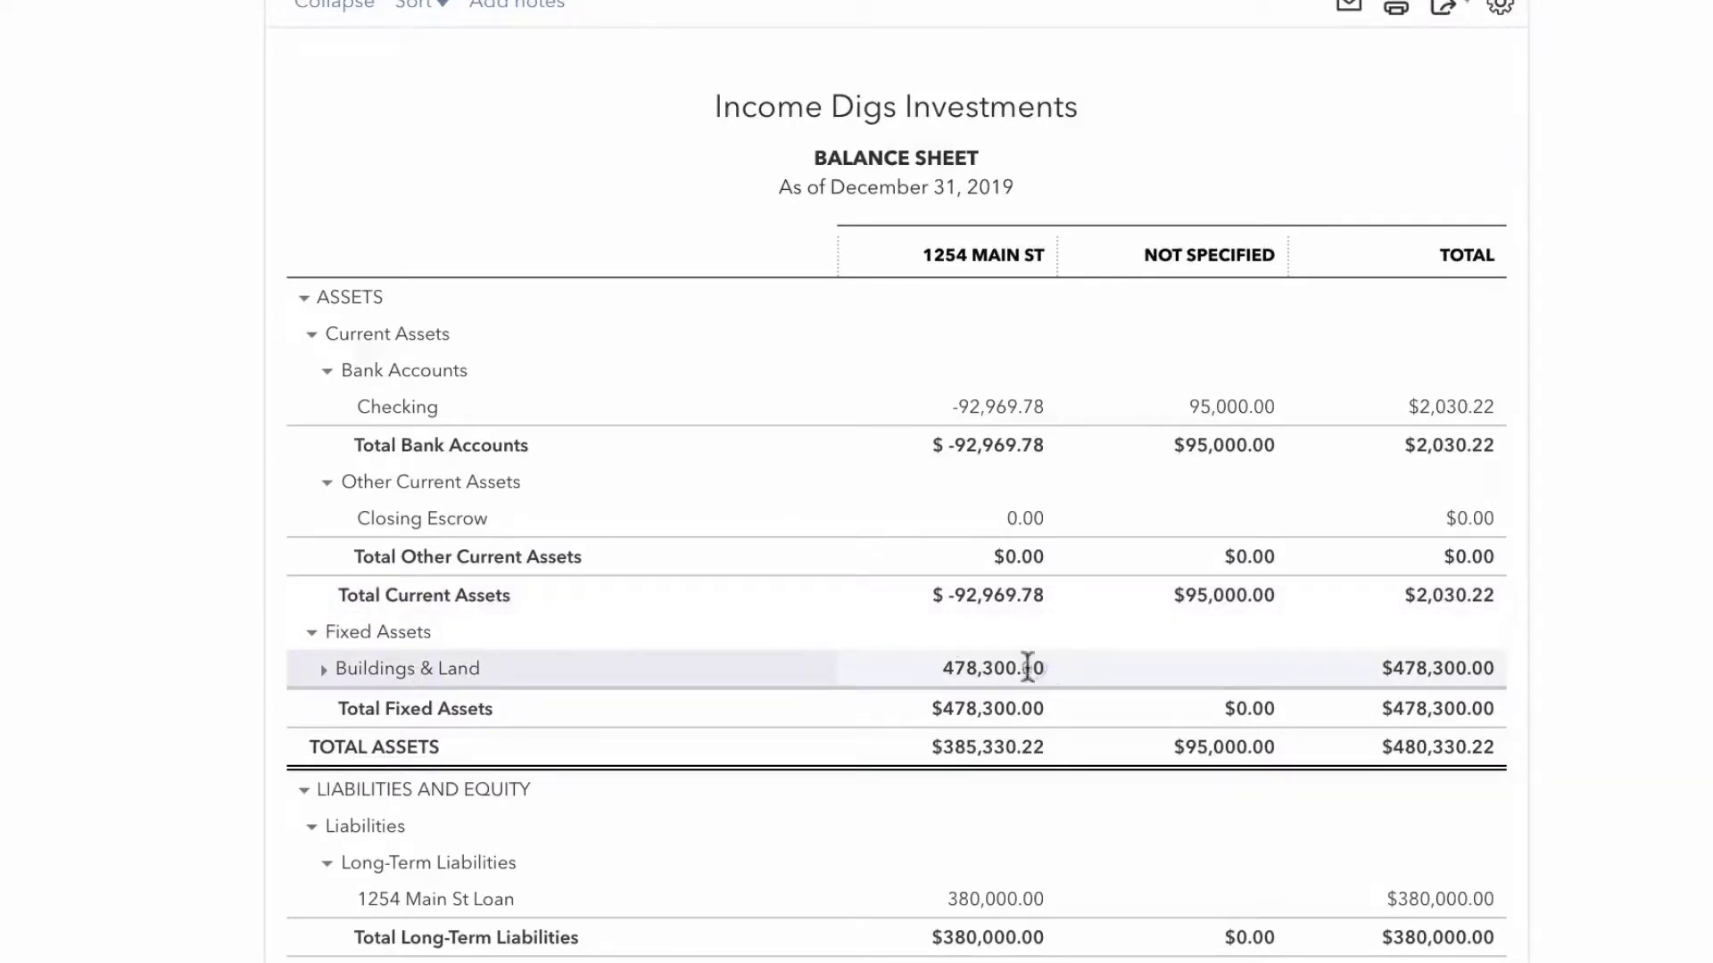
click(931, 669)
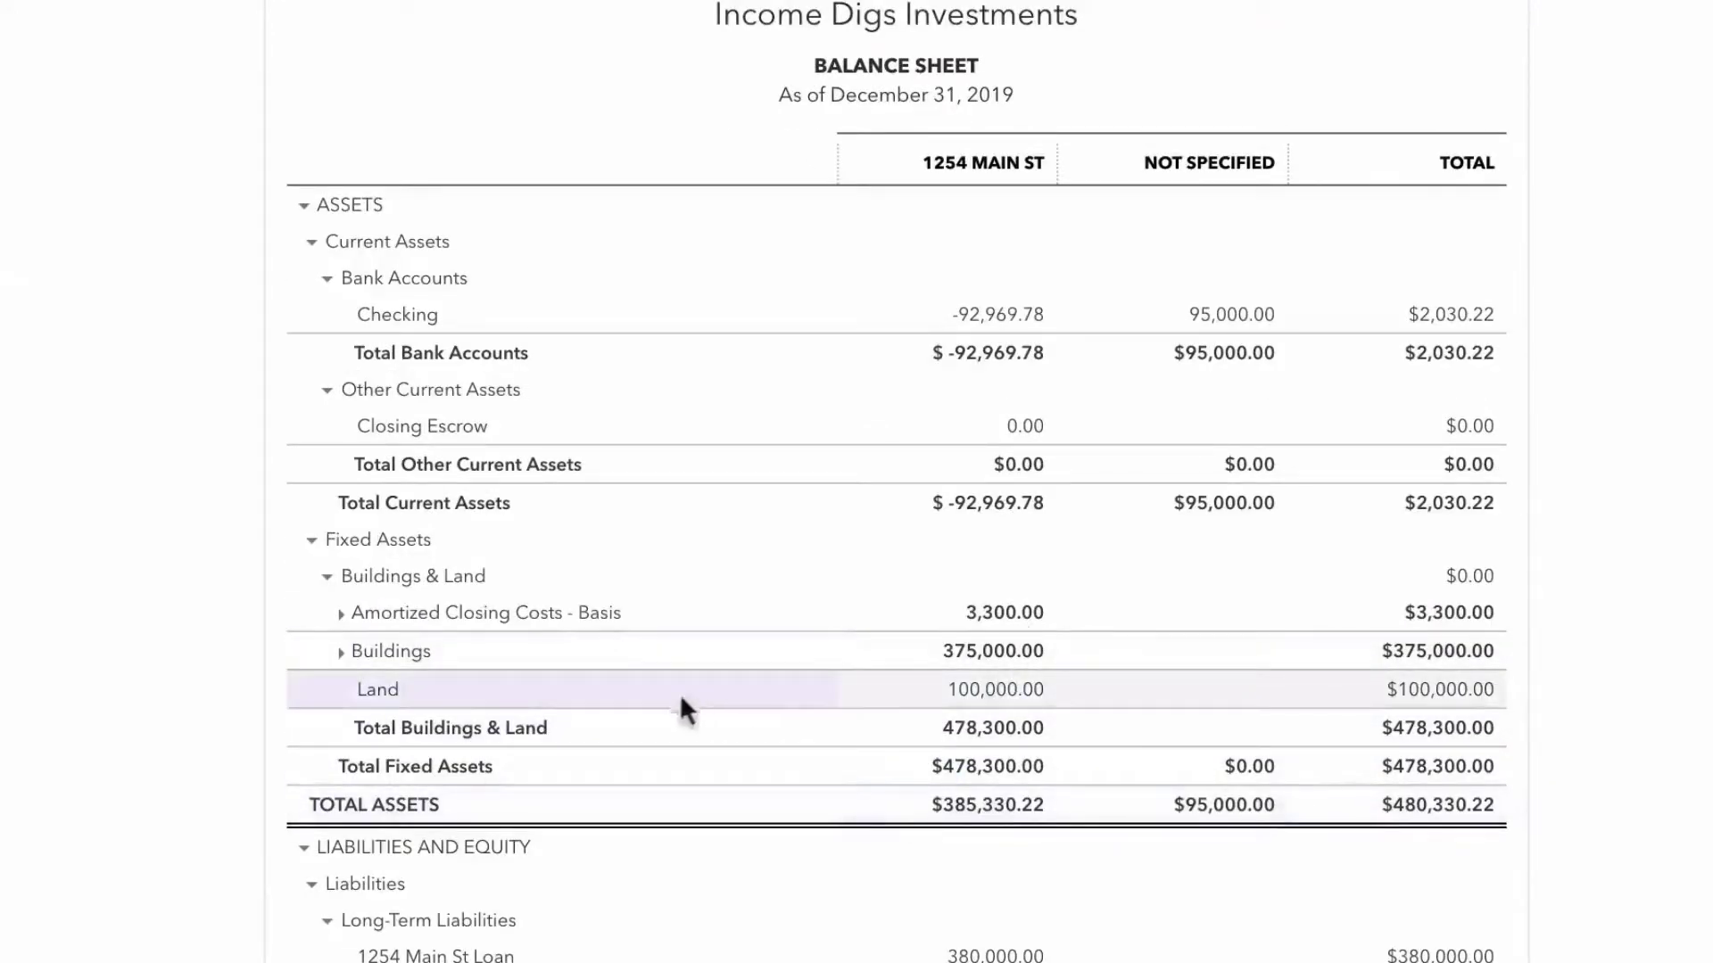
click(325, 576)
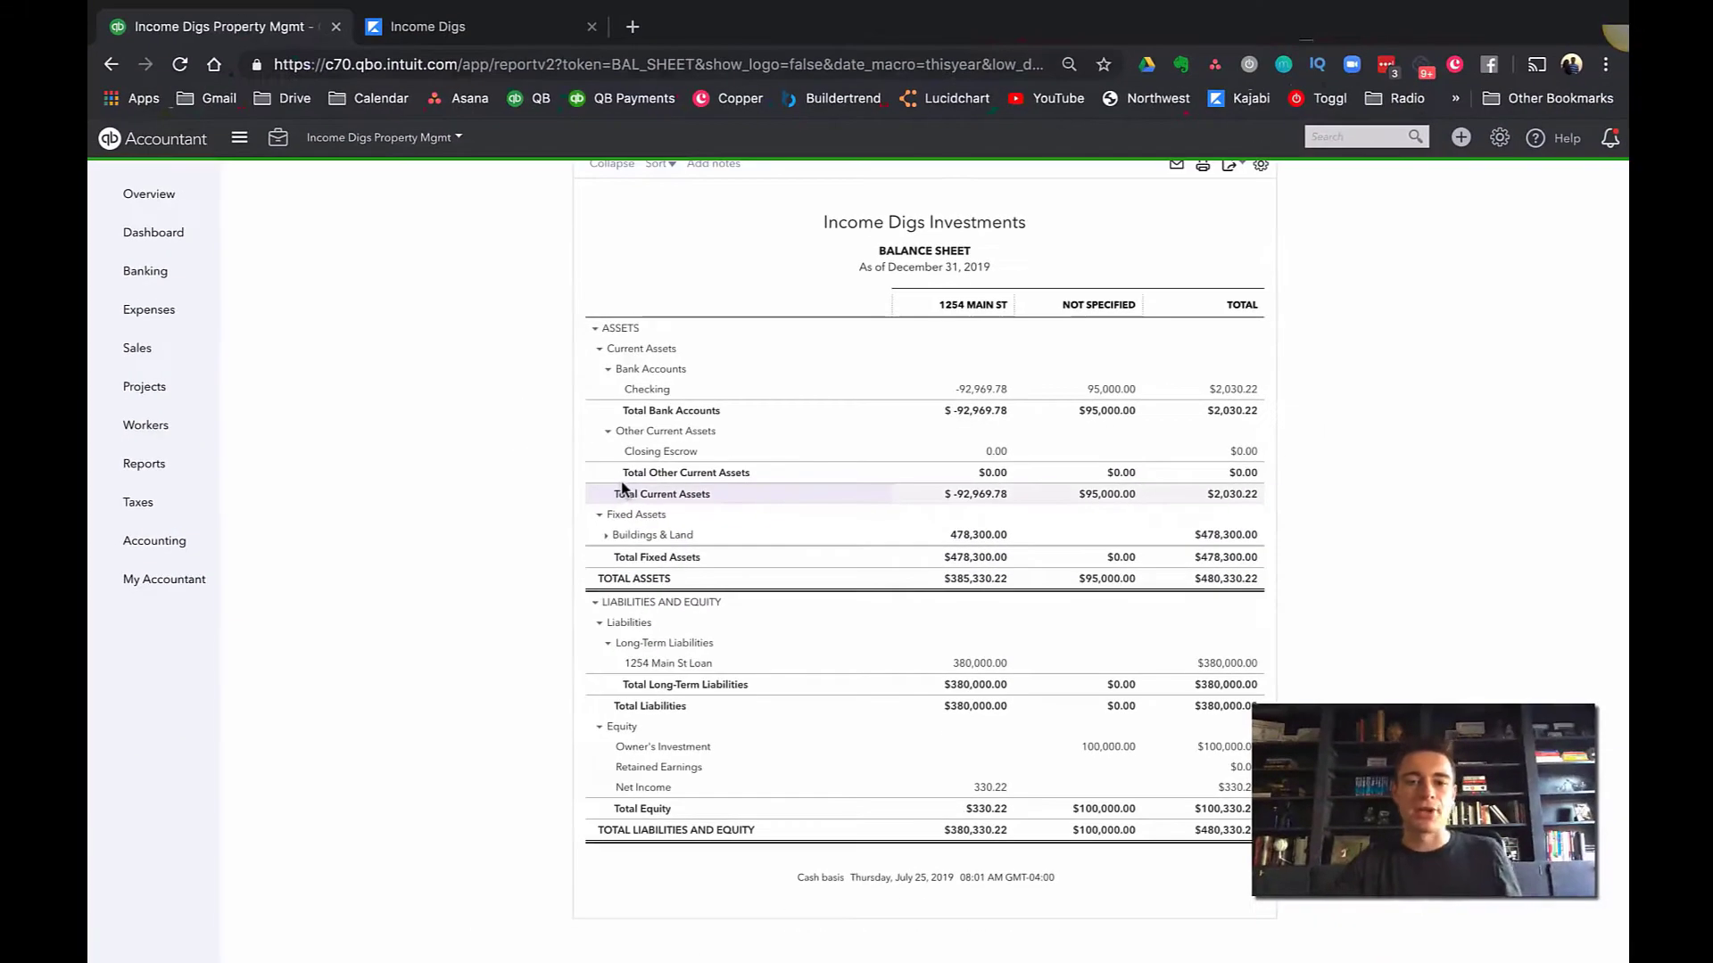